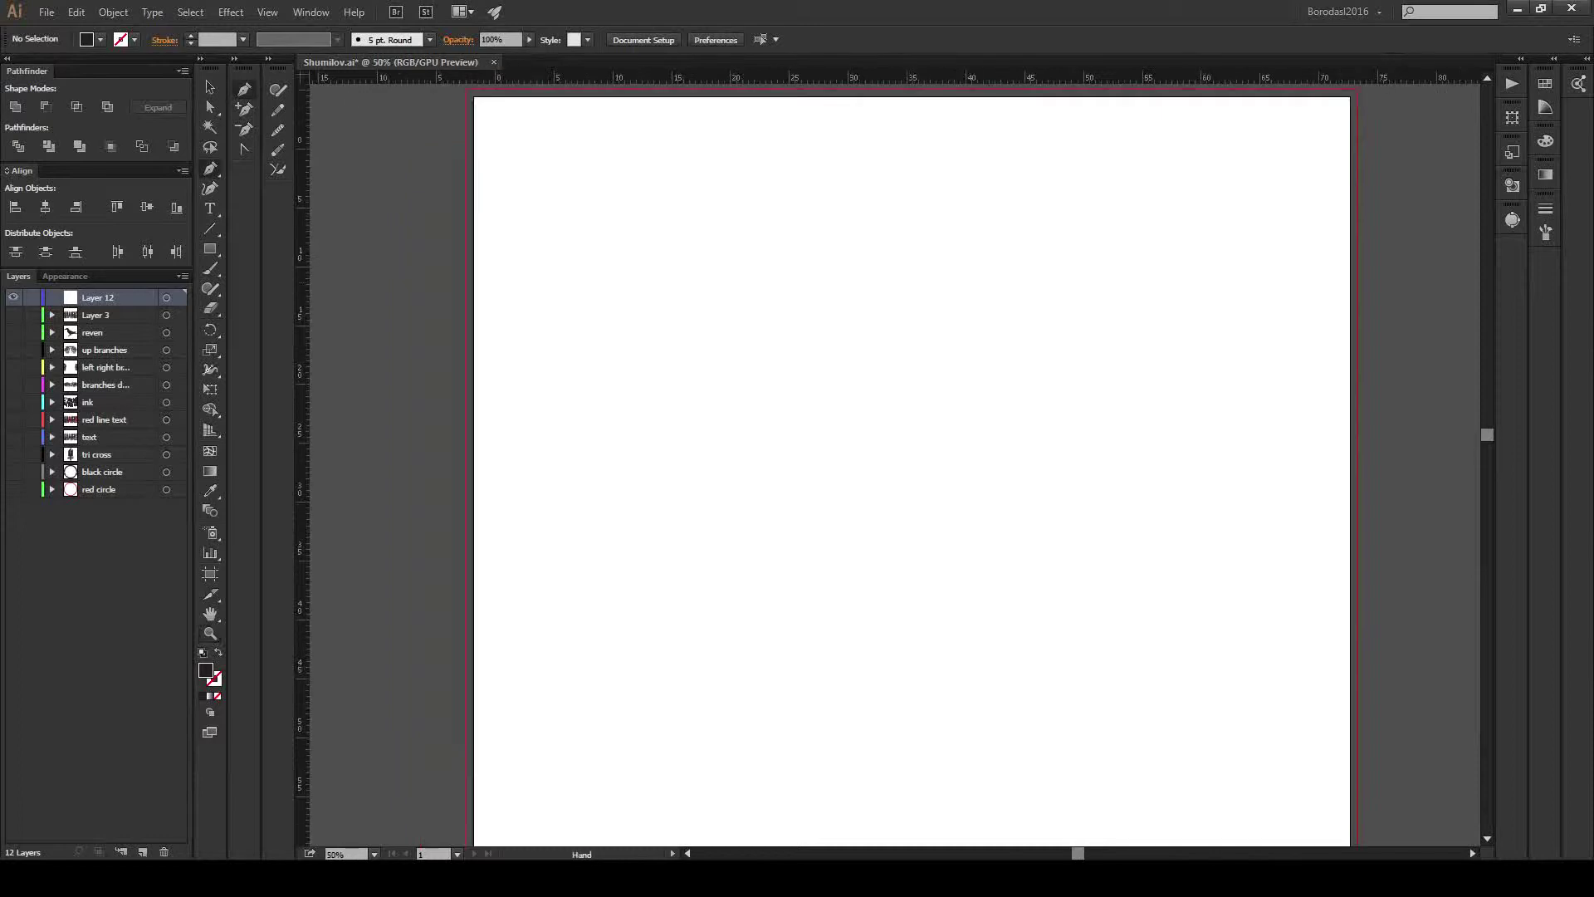
Draw a long bent bar with the Pen tool and raise its top anchor slightly.
click(704, 268)
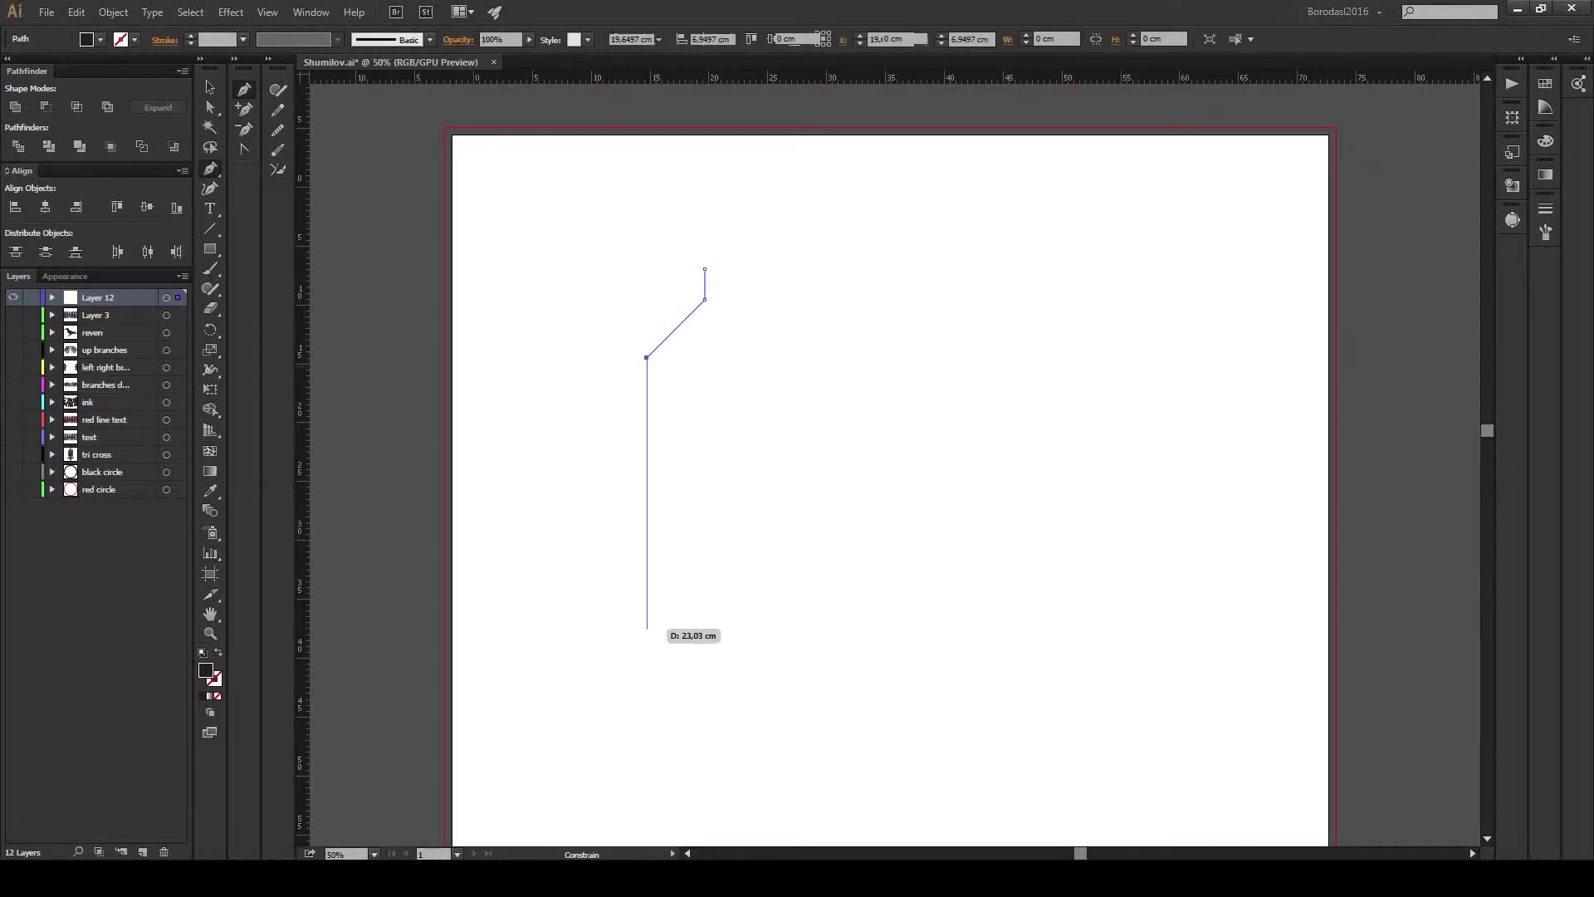
drag(646, 675, 614, 644)
click(620, 345)
click(704, 268)
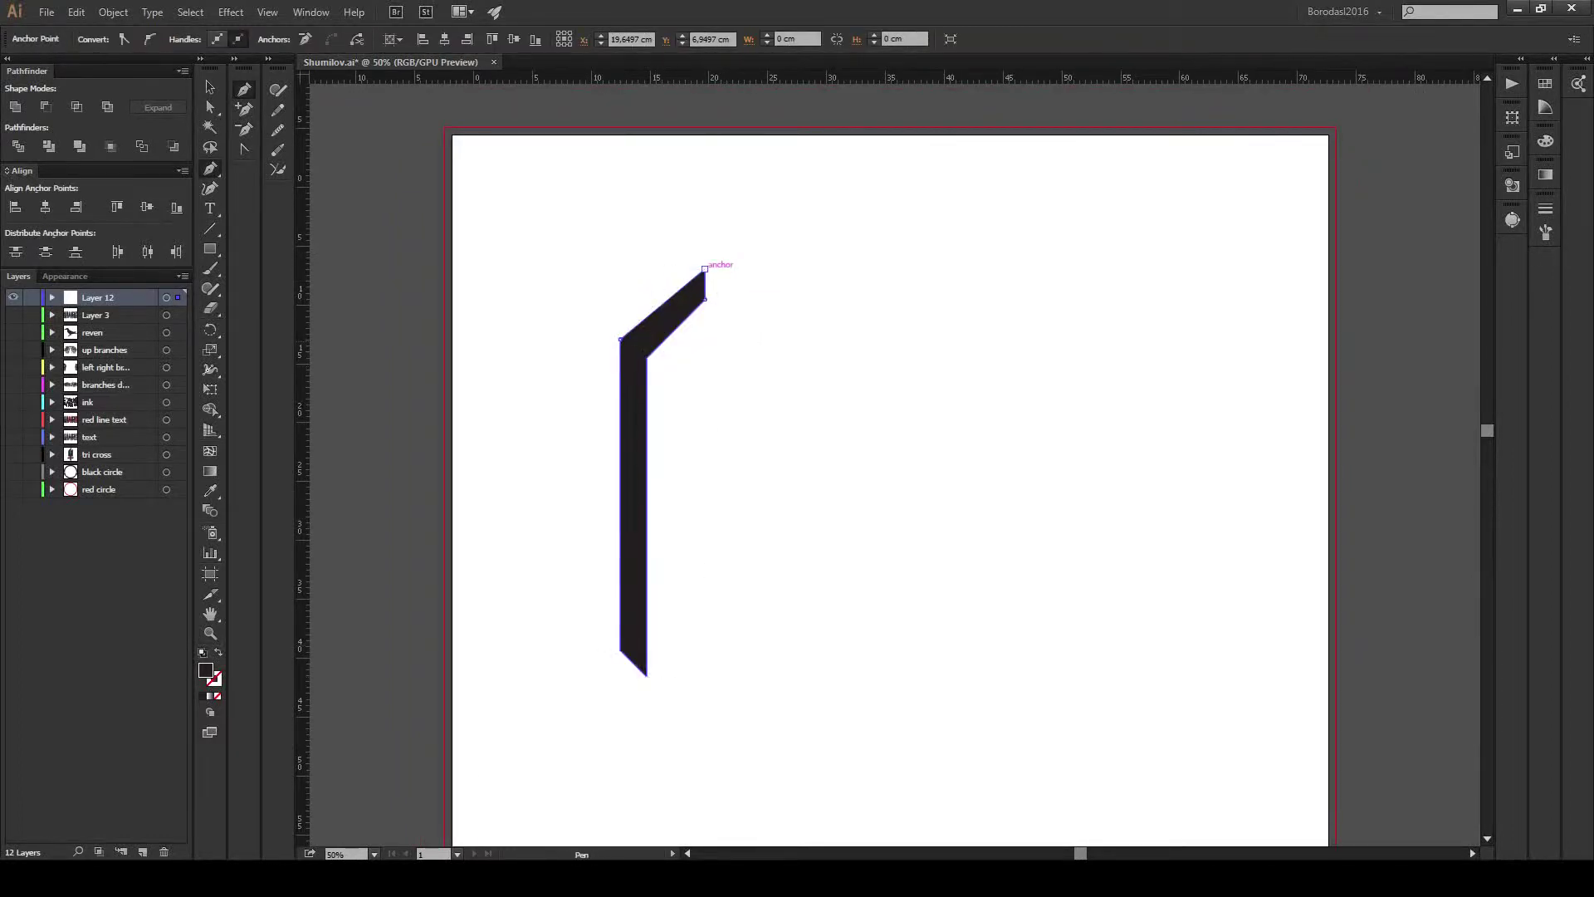
key(a)
scroll(666, 270, up, 5)
drag(793, 287, 793, 259)
key(ctrl+shift+a)
key(v)
key(ctrl+minus)
key(ctrl+minus)
key(ctrl+minus)
Reflect a copy of the bar and nudge it to form a crossed X top.
key(ctrl+a)
right_click(858, 422)
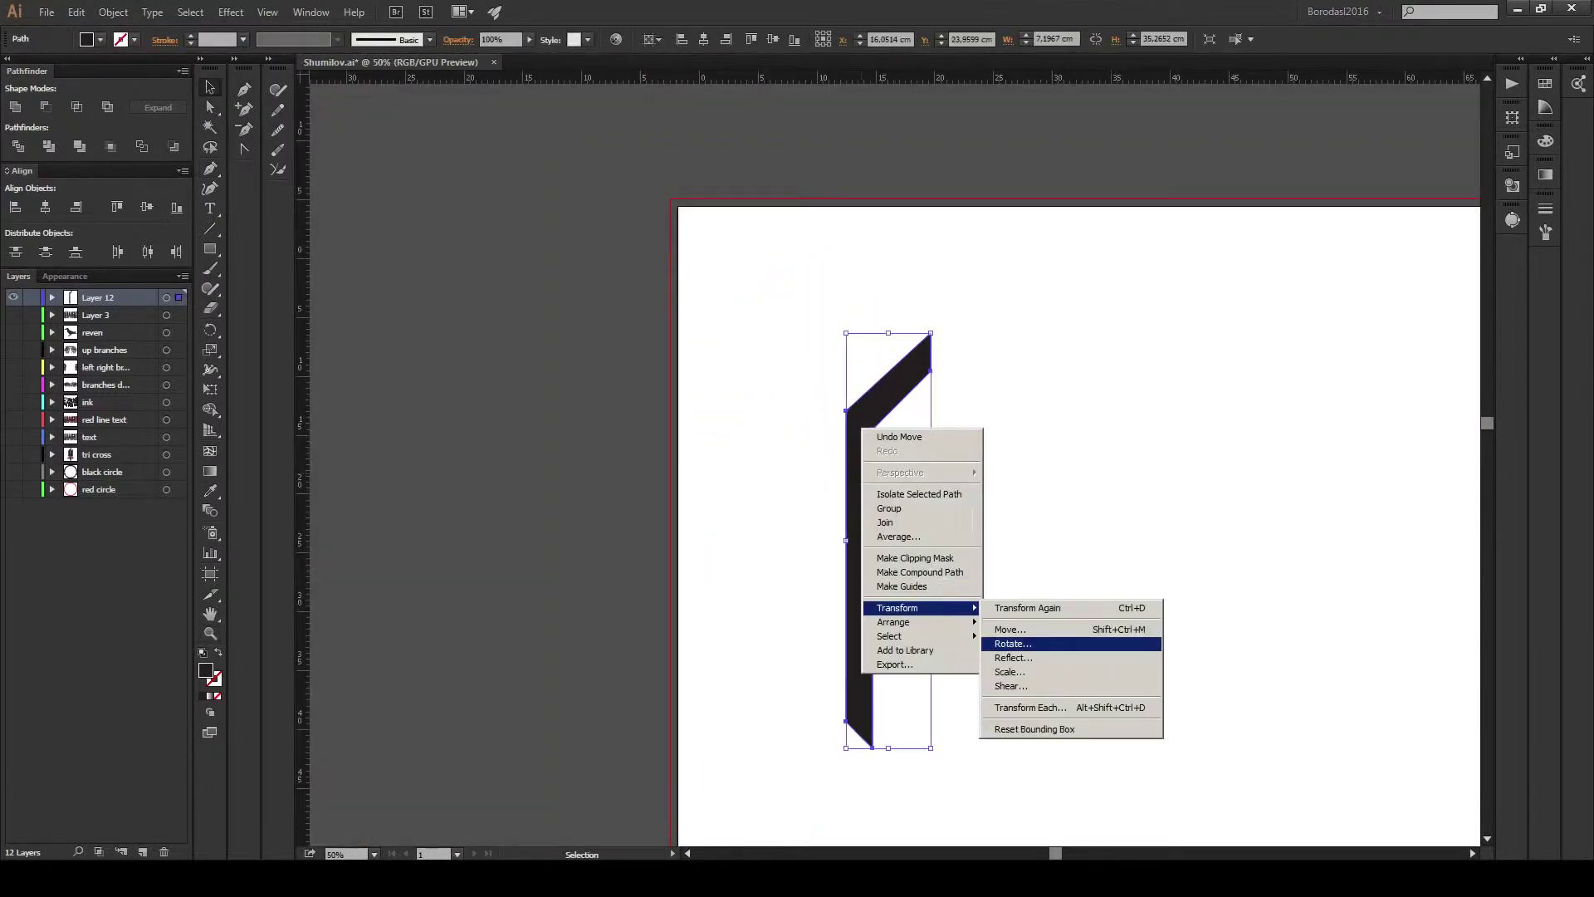
click(1068, 644)
click(822, 729)
drag(937, 415, 955, 415)
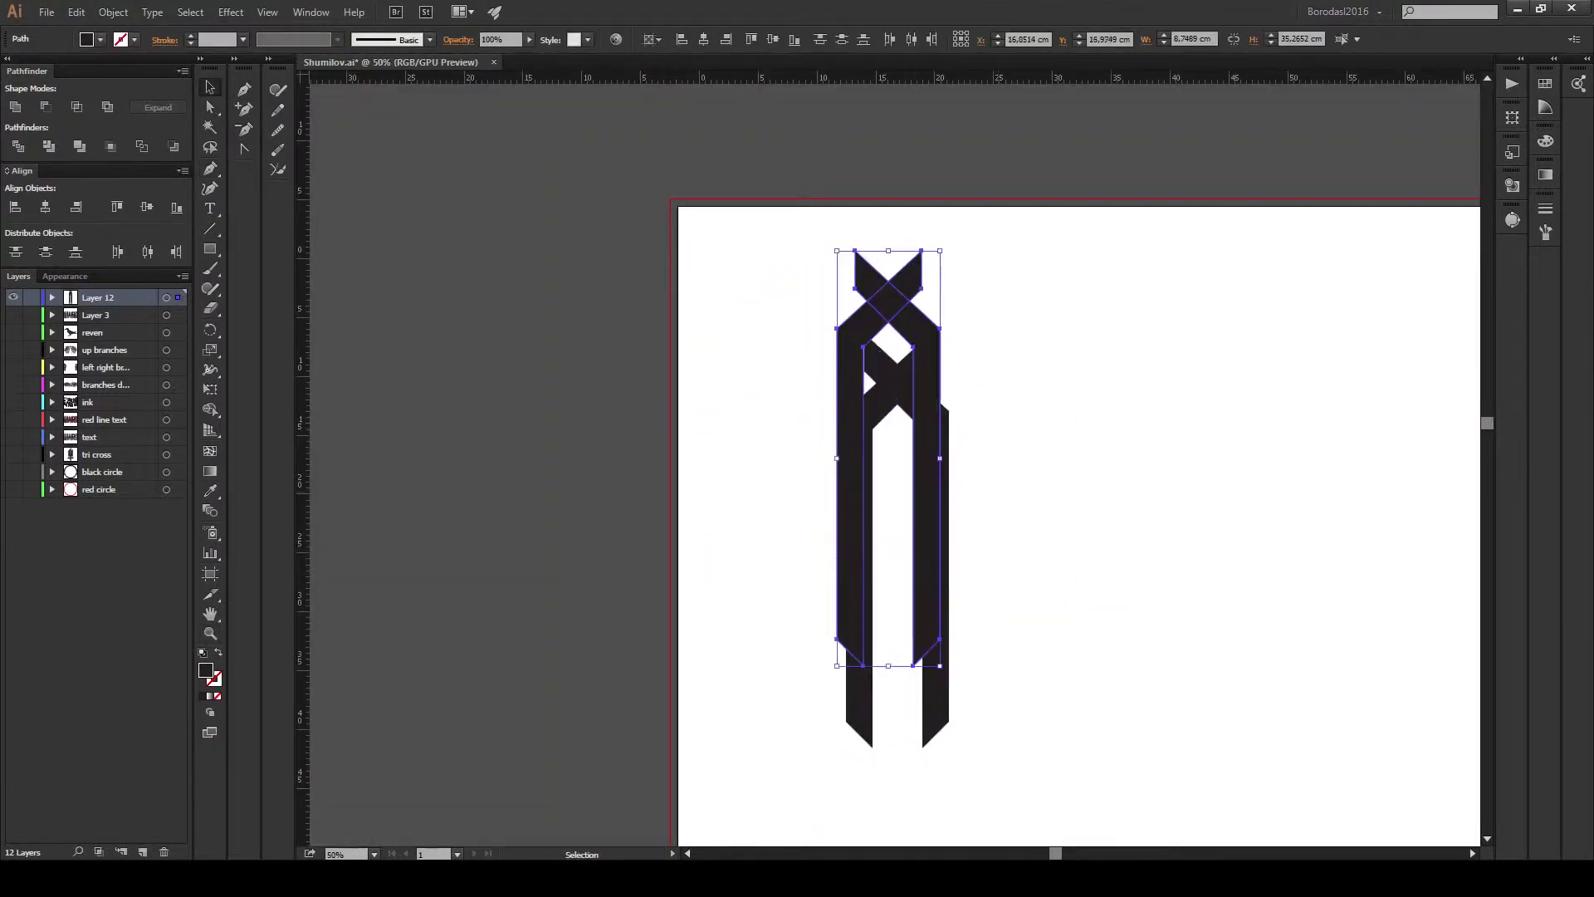
Duplicate the X-topped shape to the right and shorten it by raising its bottom anchors.
drag(860, 366, 1019, 359)
right_click(1058, 394)
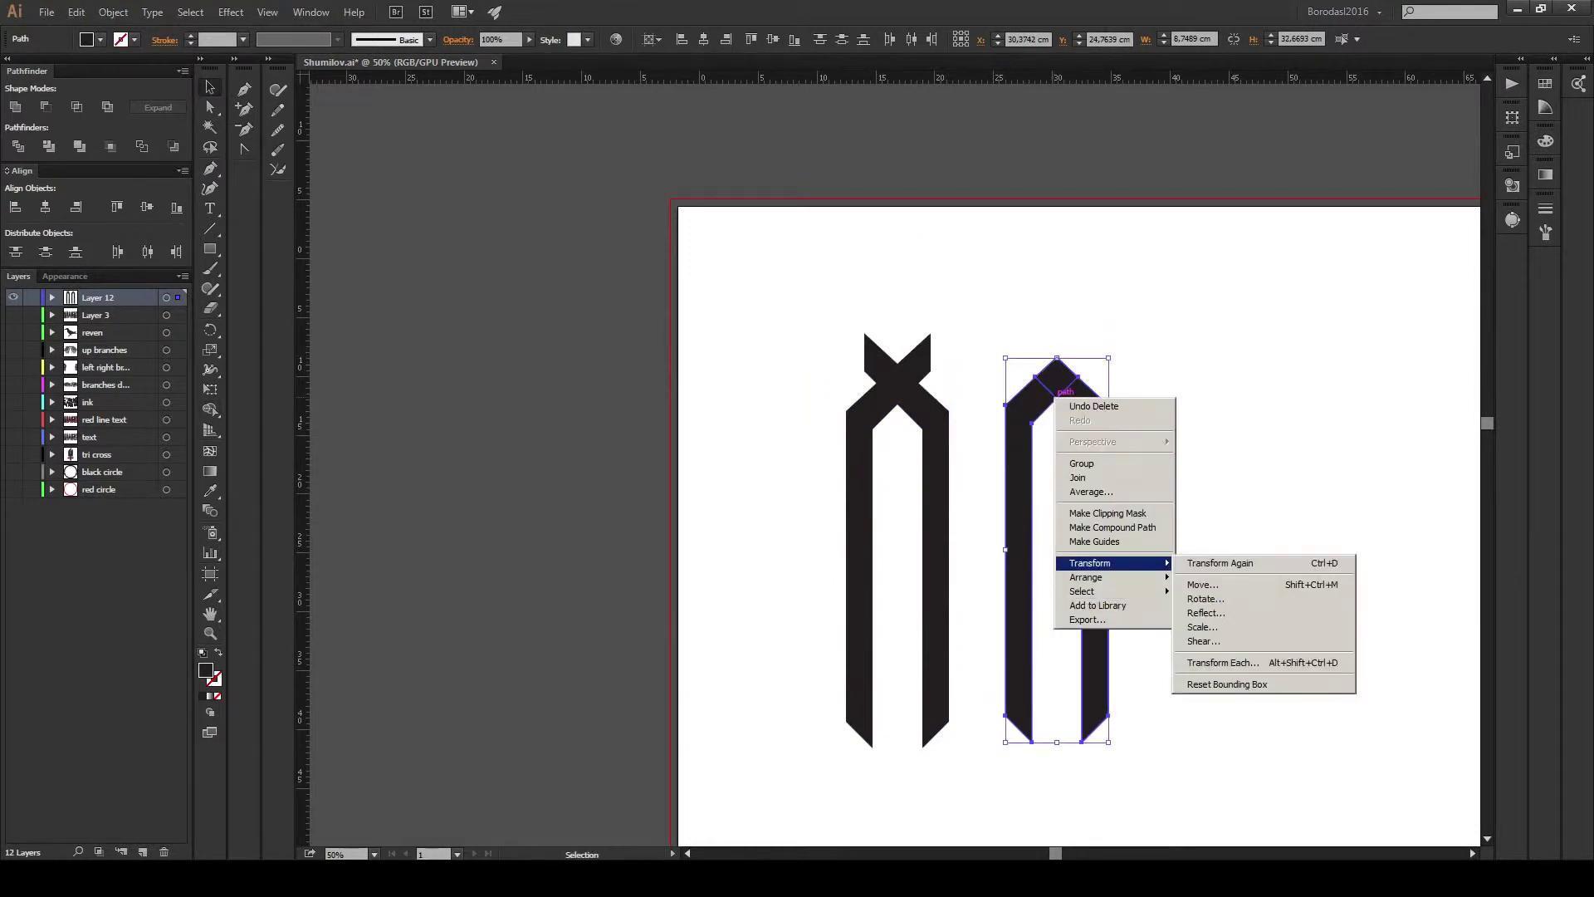
key(Escape)
key(a)
drag(984, 706, 1129, 760)
drag(1031, 740, 1032, 516)
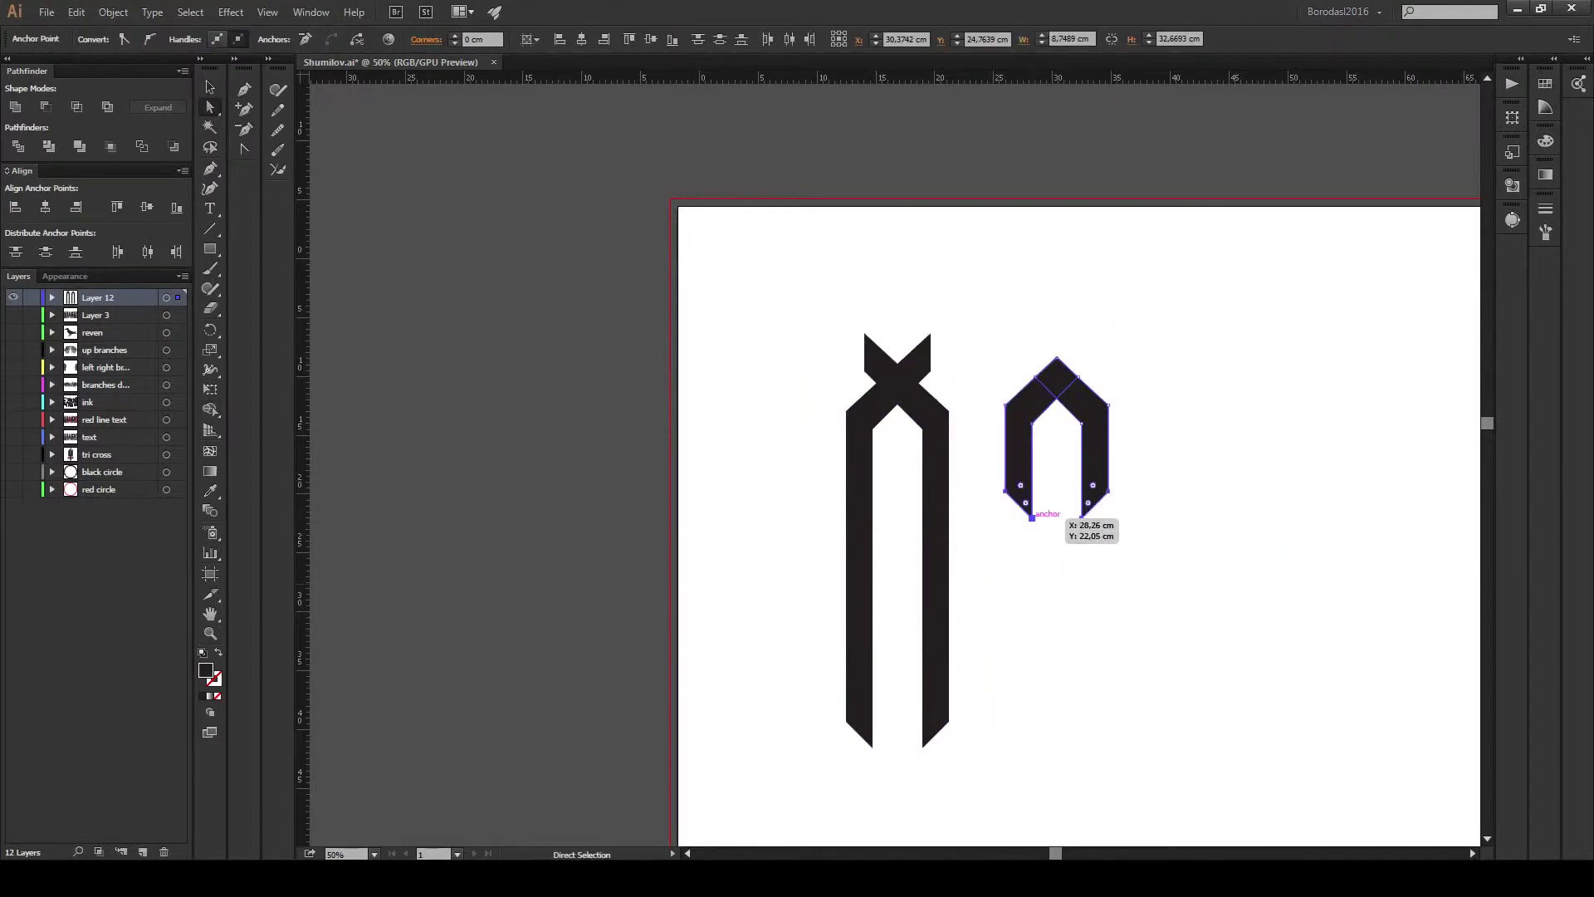
key(v)
Flip the short copy upside down and place it inside to form the hexagonal counter.
right_click(1101, 418)
click(1307, 646)
click(756, 477)
click(868, 670)
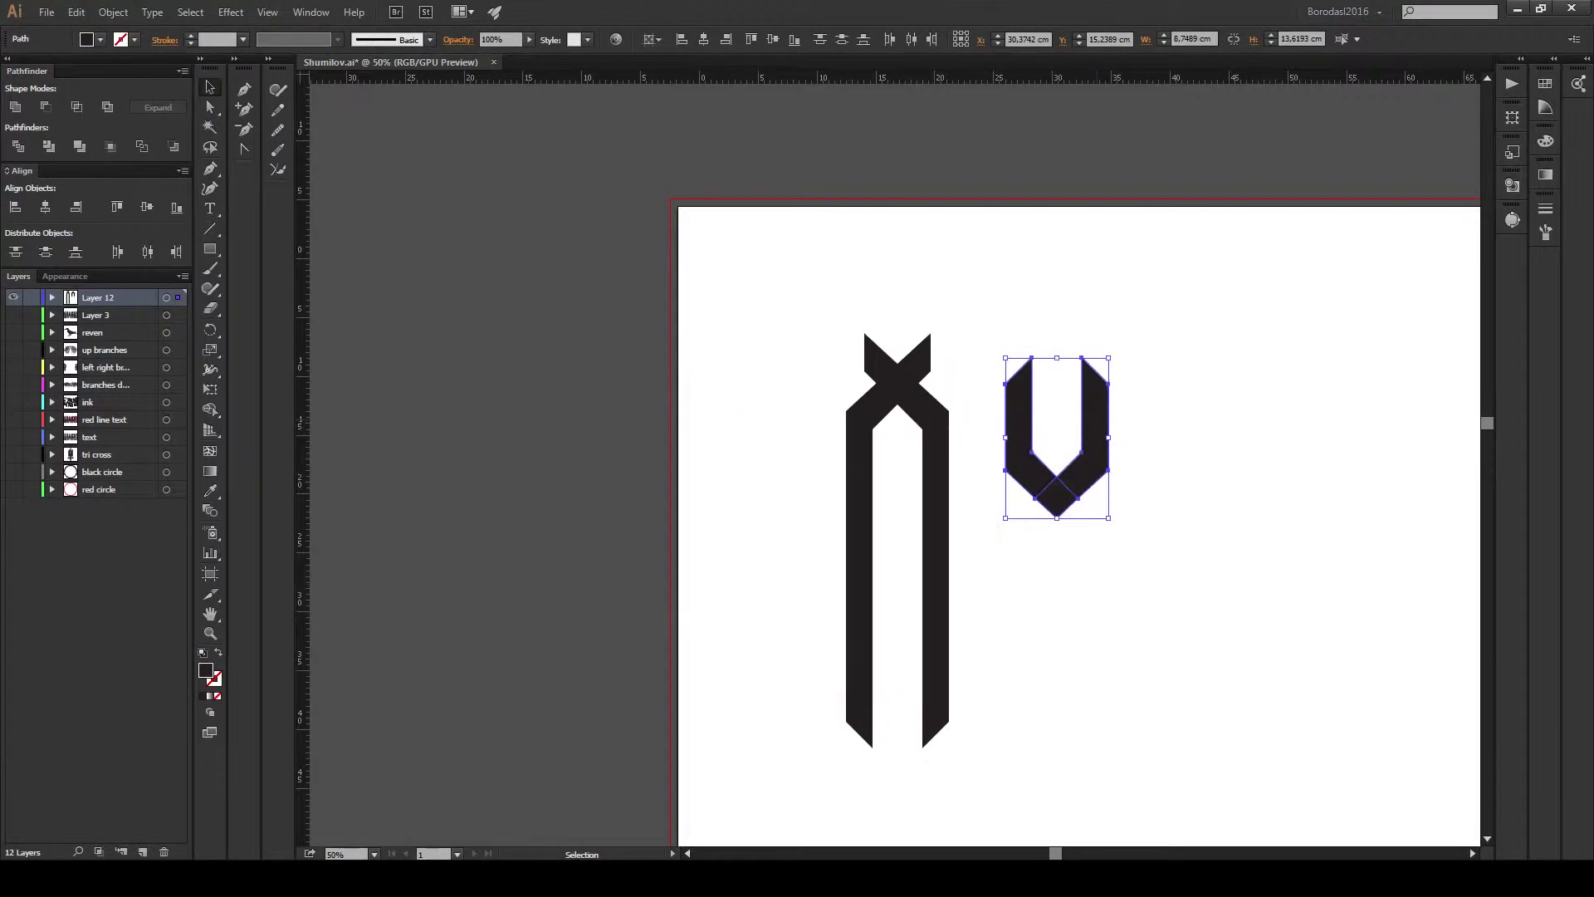
drag(892, 498, 892, 498)
key(ctrl+shift+a)
key(z)
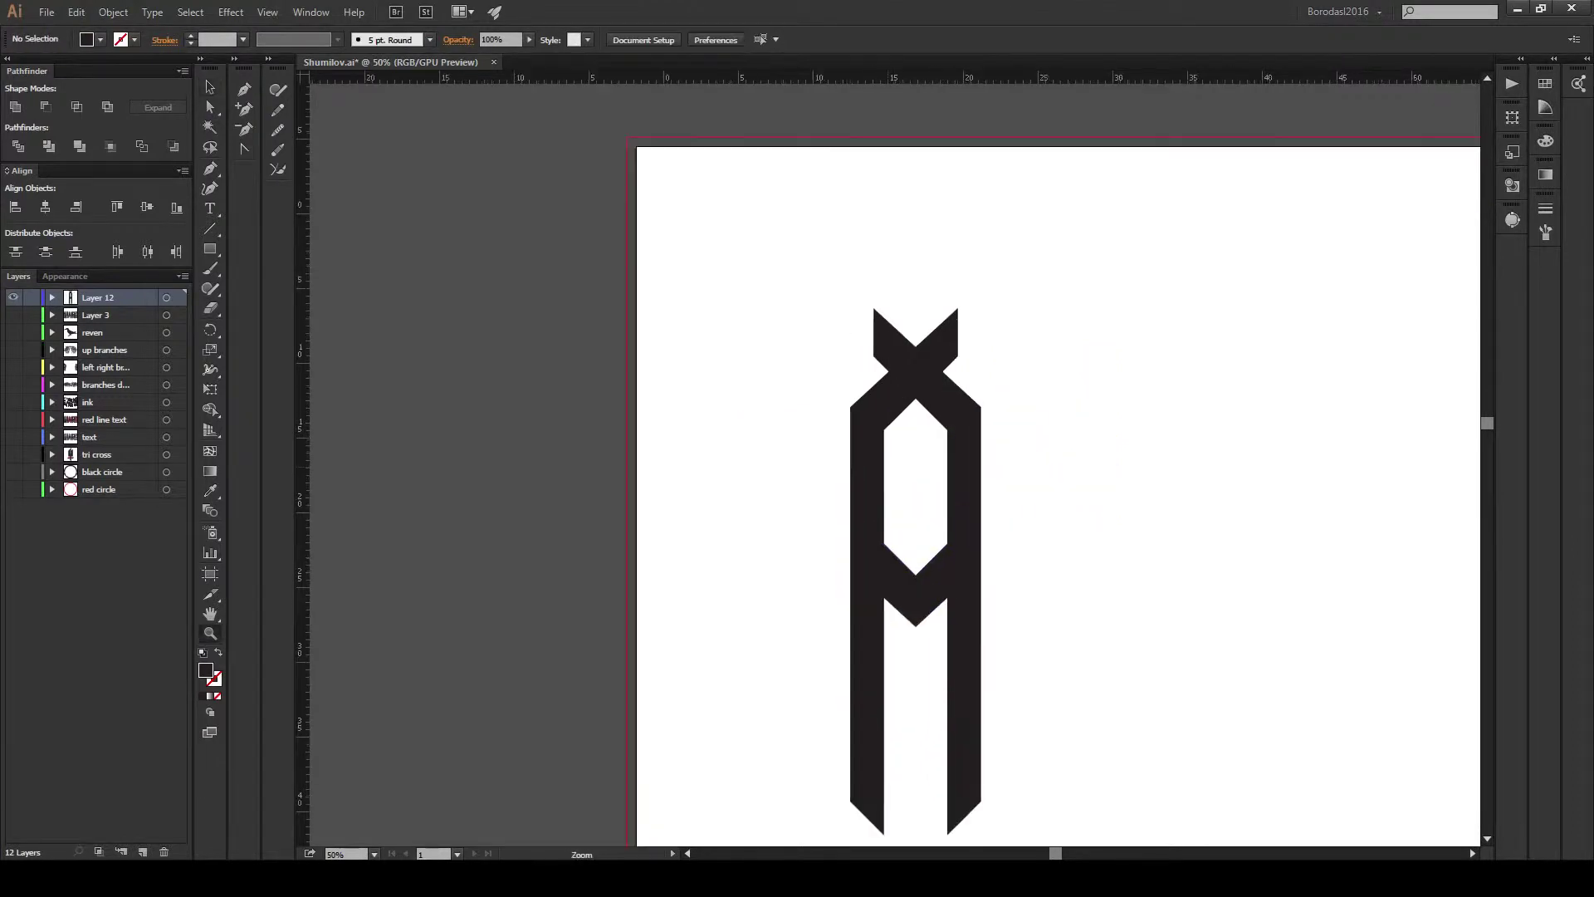
drag(863, 390, 951, 558)
key(ctrl+minus)
key(ctrl+minus)
key(ctrl+minus)
key(ctrl+minus)
key(ctrl+minus)
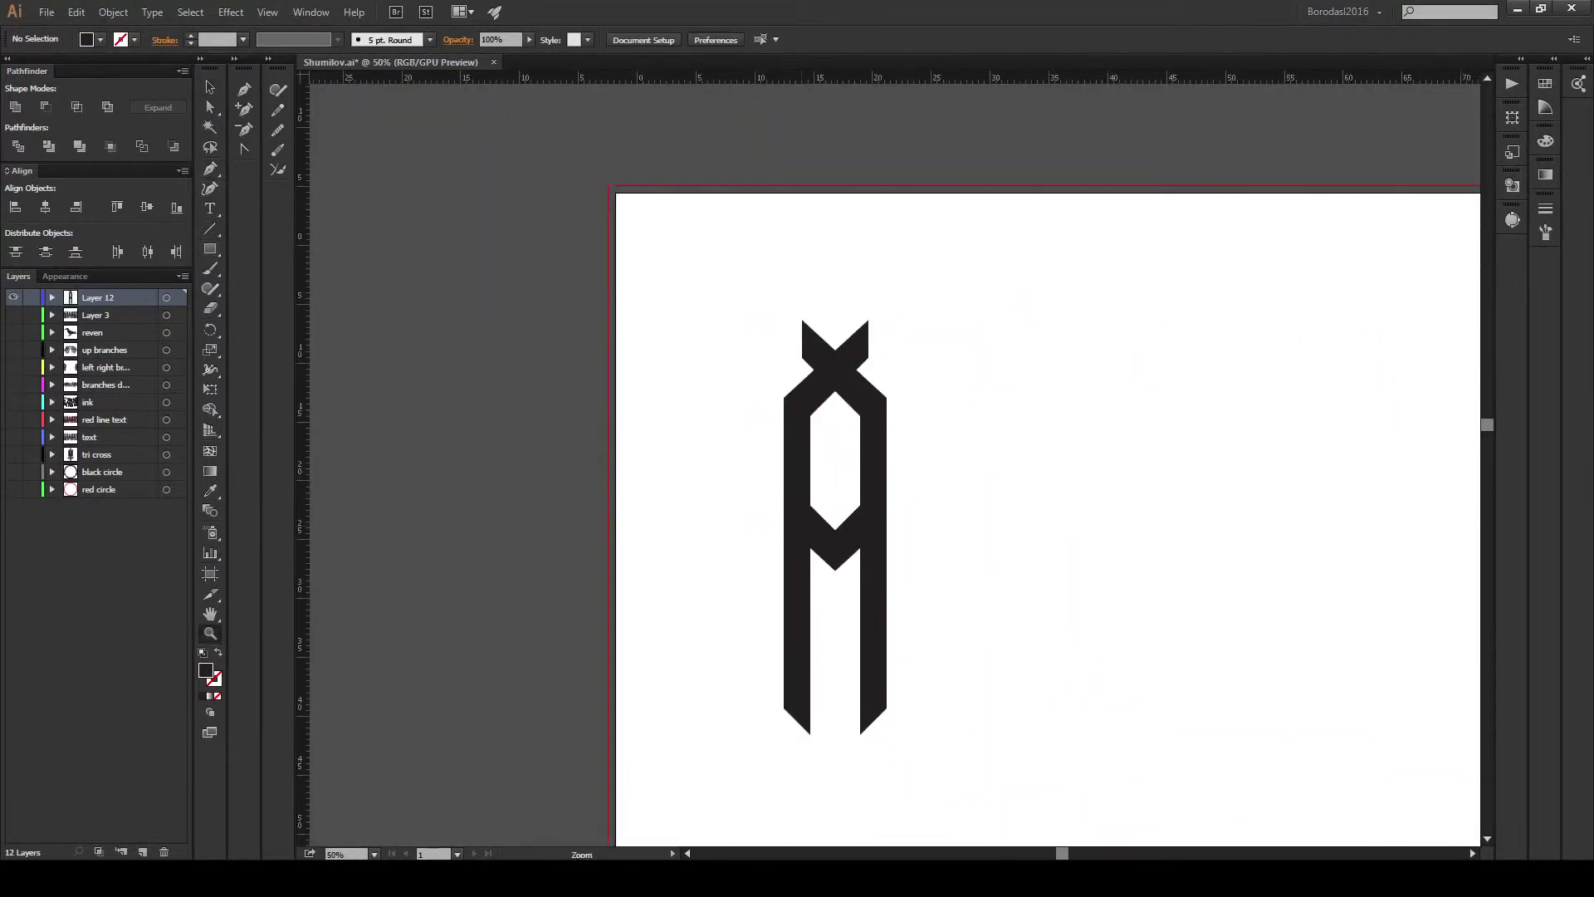
Copy a bar and reflect it twice to build the angular y.
click(811, 415)
drag(797, 415, 982, 420)
right_click(1028, 284)
click(1203, 604)
click(854, 668)
mouse_move(984, 498)
mouse_down()
mouse_move(972, 489)
mouse_move(1034, 639)
mouse_up()
right_click(973, 445)
click(1188, 679)
click(781, 670)
Copy the A, flip it upside down and arrange it beside the y as a w.
scroll(1030, 498, down, 3)
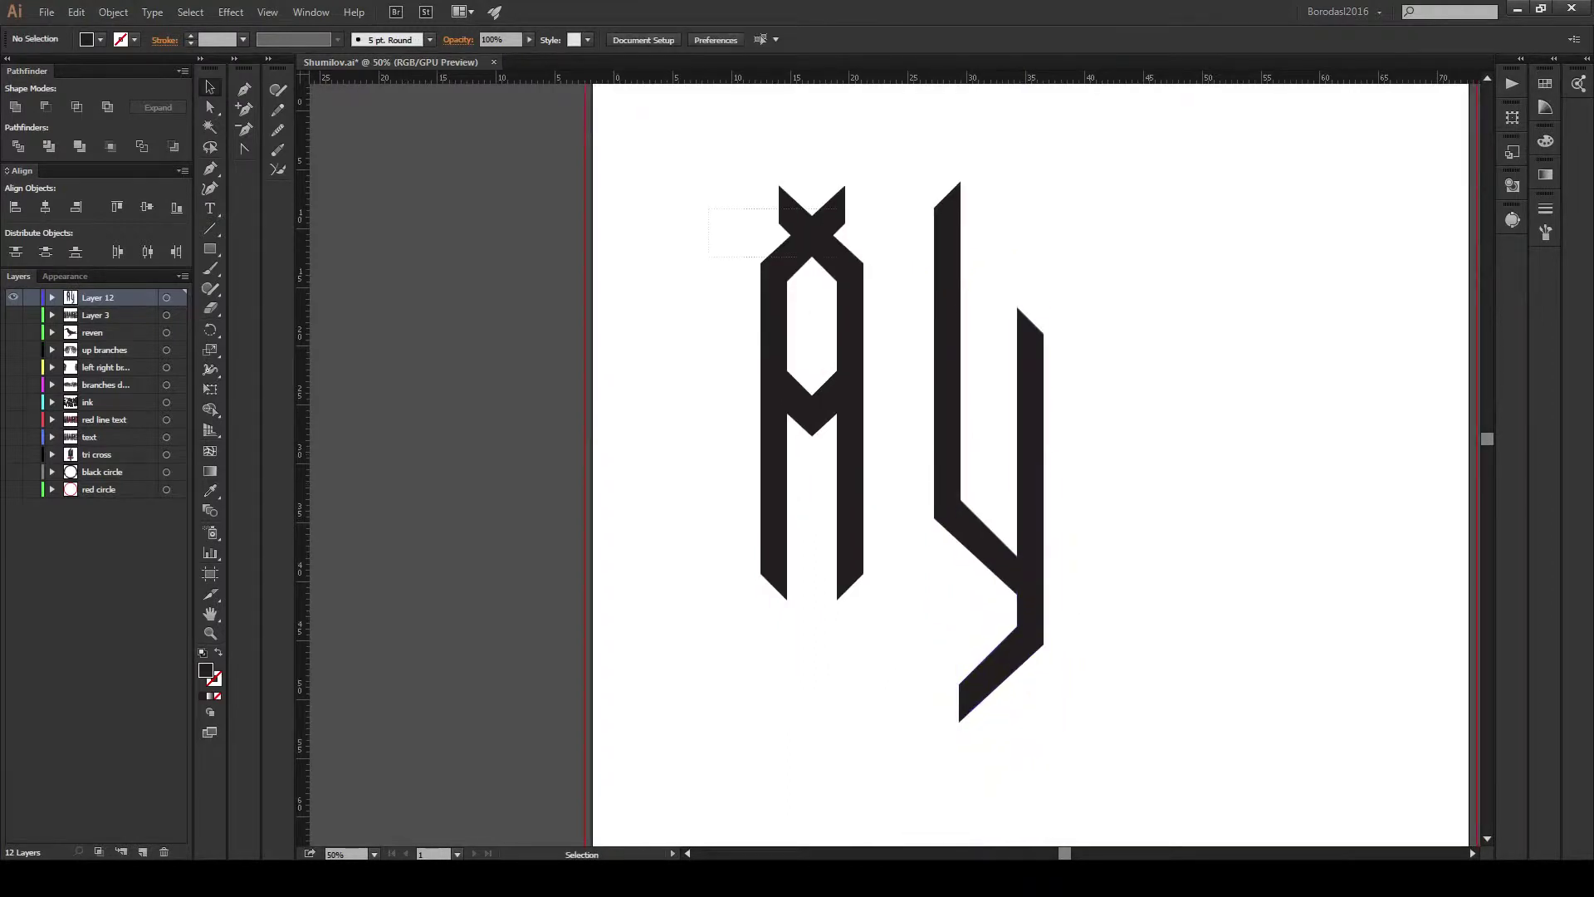
mouse_move(709, 207)
mouse_down()
mouse_move(778, 259)
mouse_move(1108, 336)
mouse_up()
right_click(986, 401)
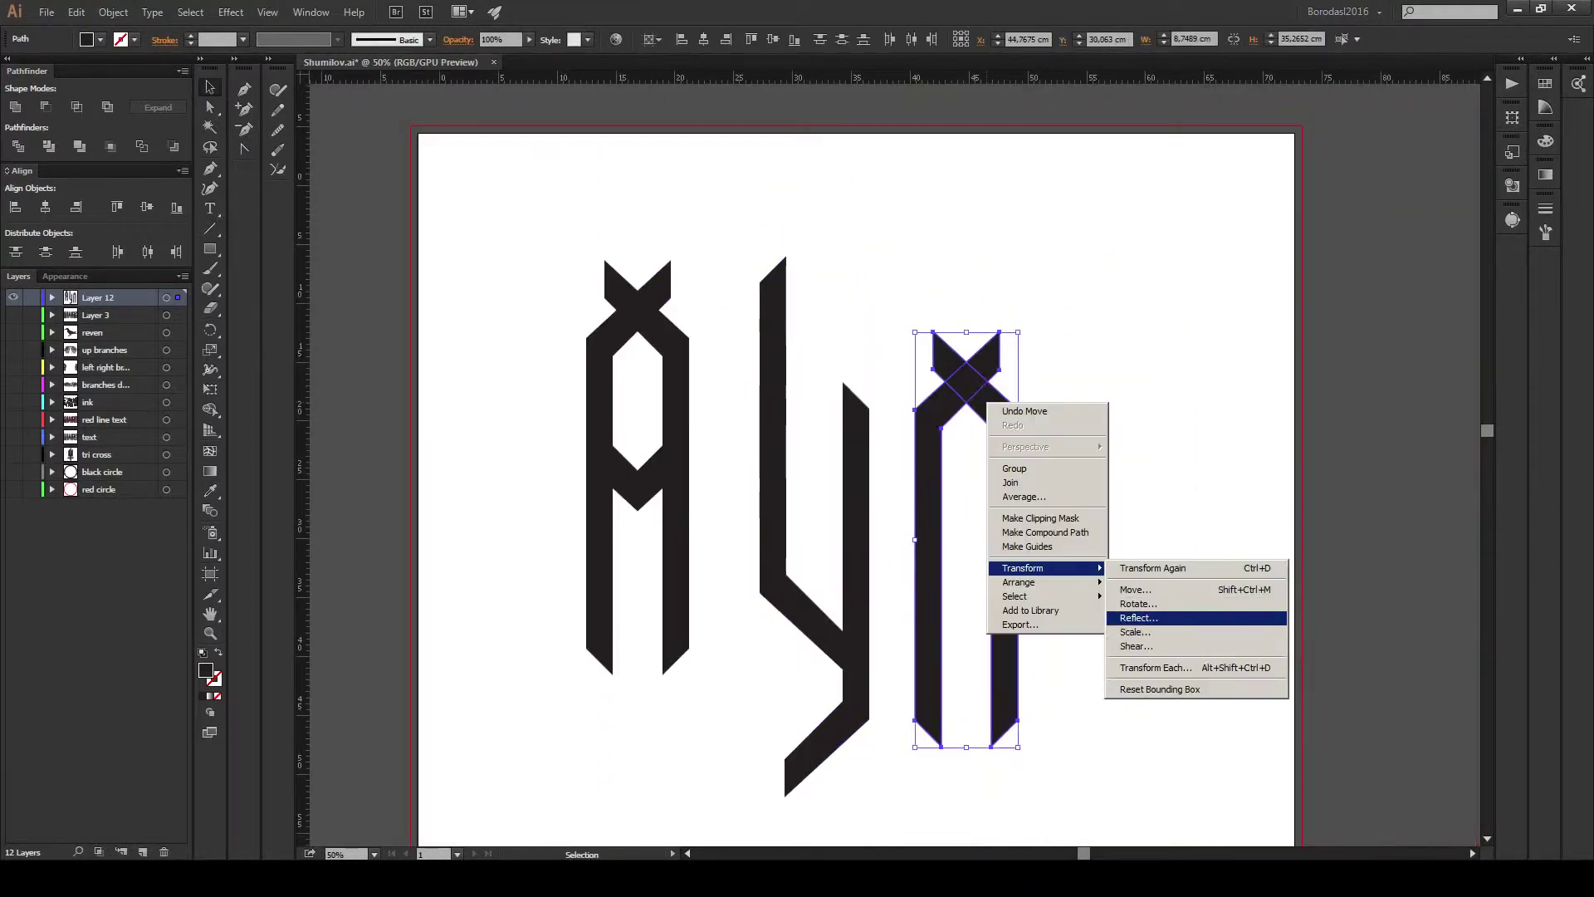
click(1138, 617)
click(864, 665)
drag(996, 531, 918, 448)
drag(939, 372, 1122, 458)
Review the new letters, then delete all the practice letters.
click(1204, 539)
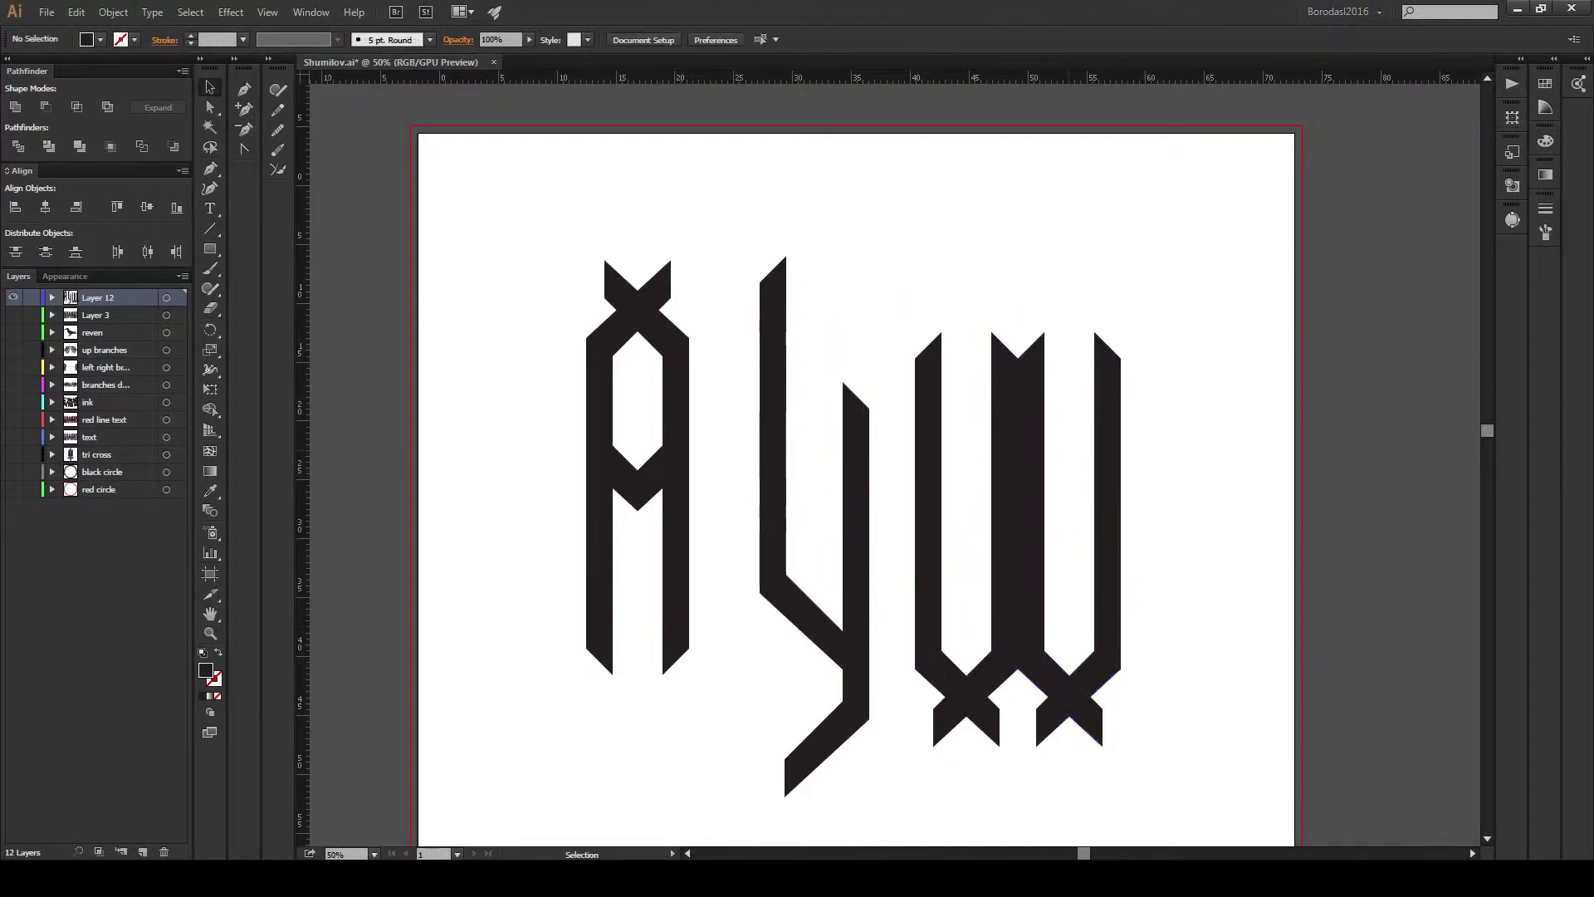
key(z)
key(ctrl+minus)
key(ctrl+minus)
key(v)
key(ctrl+a)
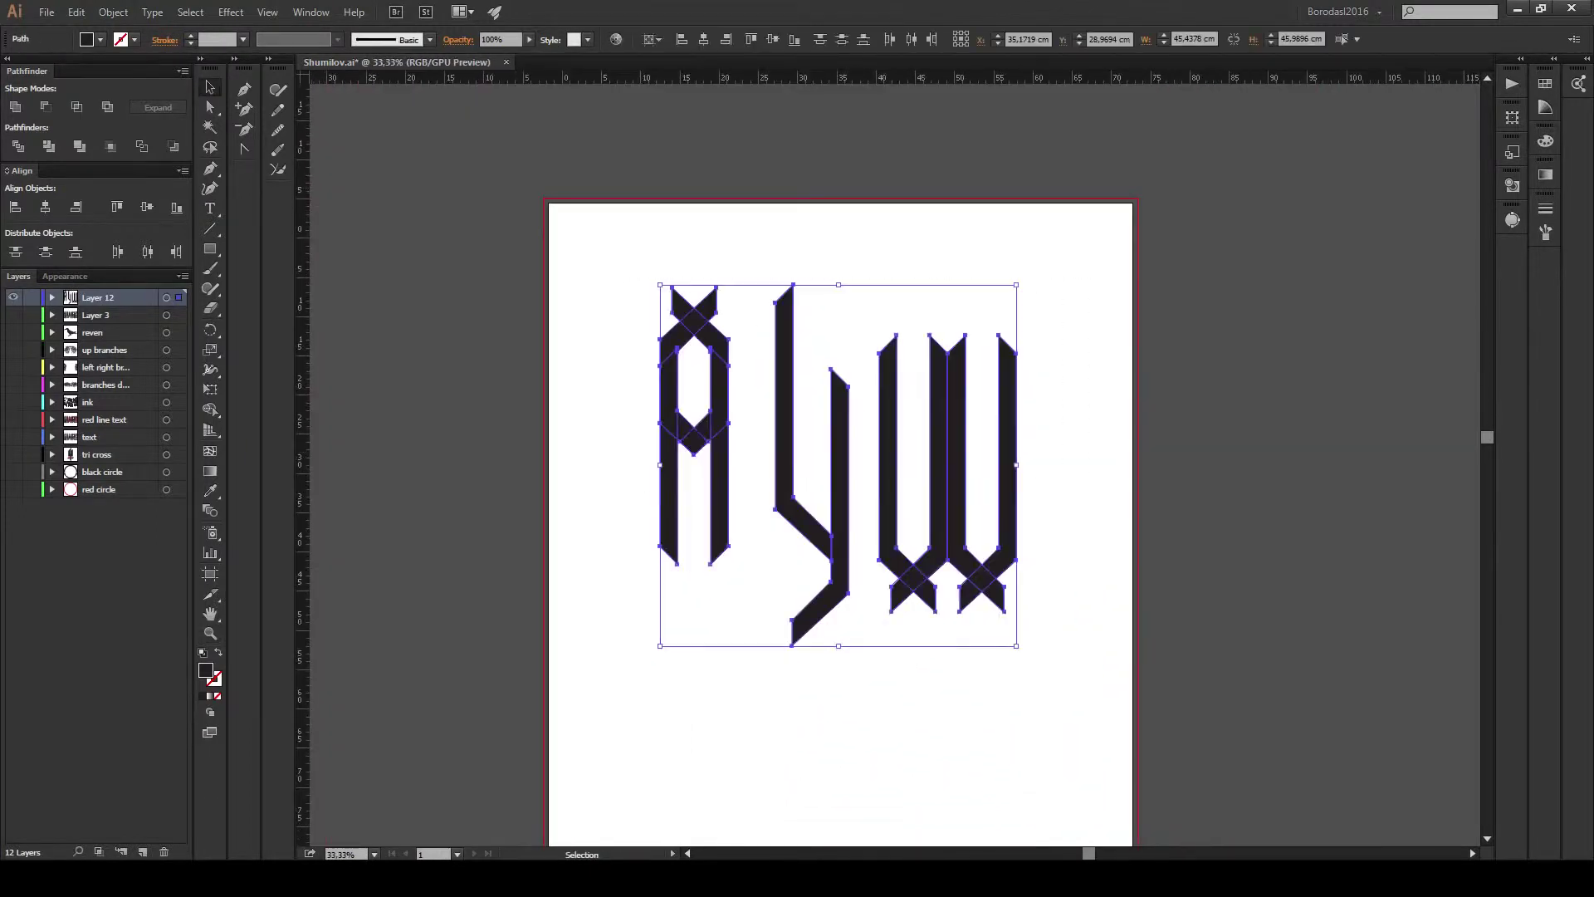
key(Delete)
Turn on the finished lettering layer so the red accent lines show.
click(14, 315)
scroll(839, 606, up, 3)
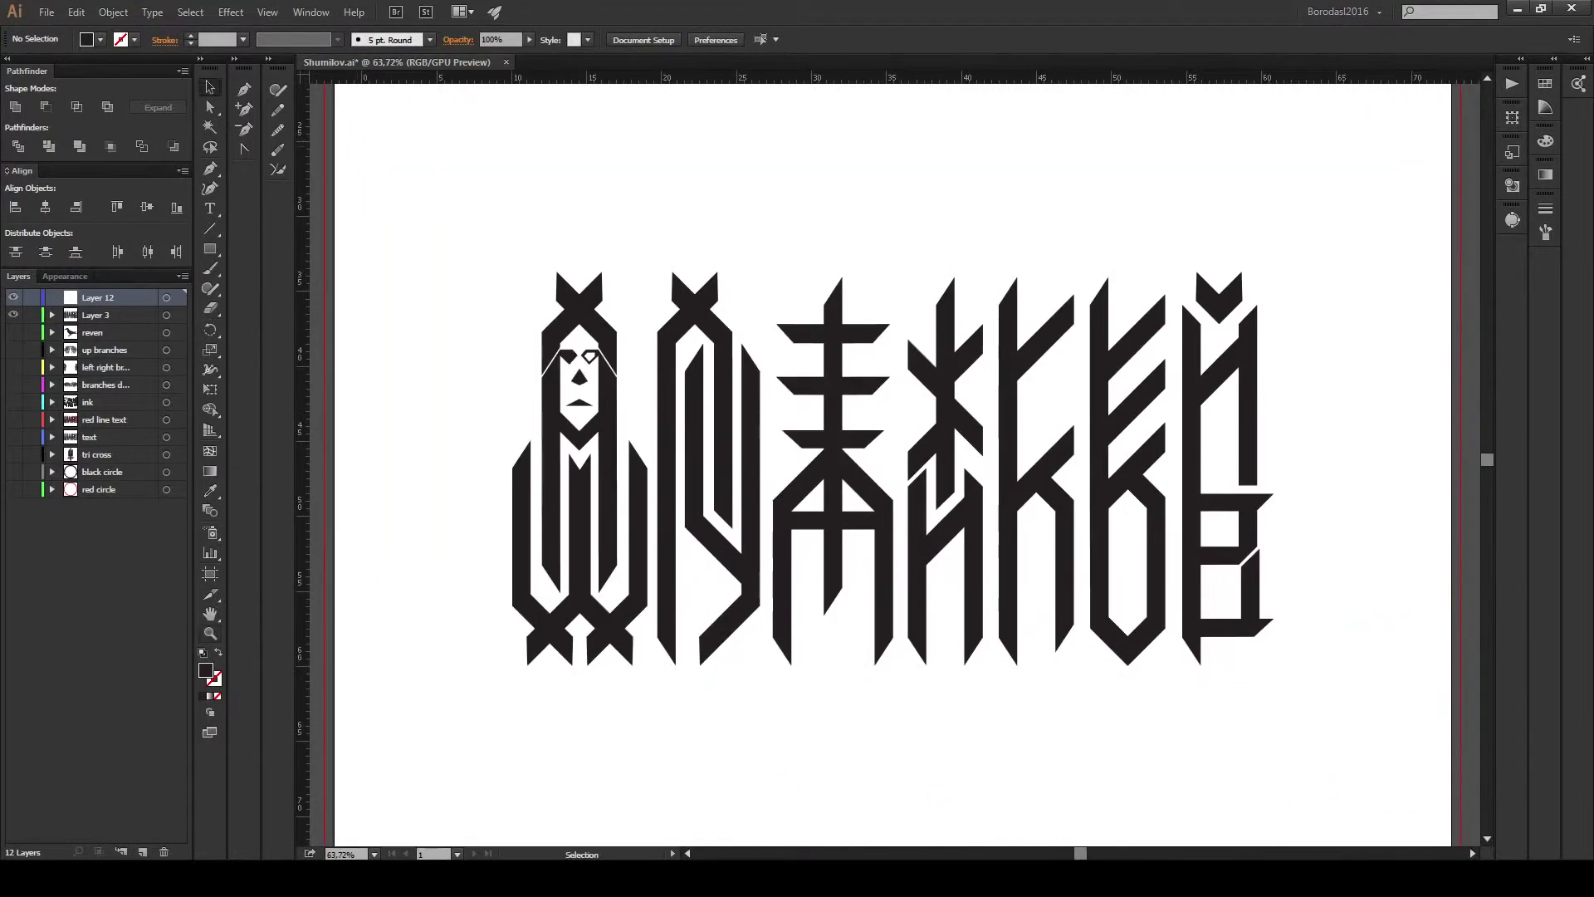
key(ctrl+a)
key(ctrl+shift+a)
Zoom into the face letter and pan across the whole word to inspect it.
key(z)
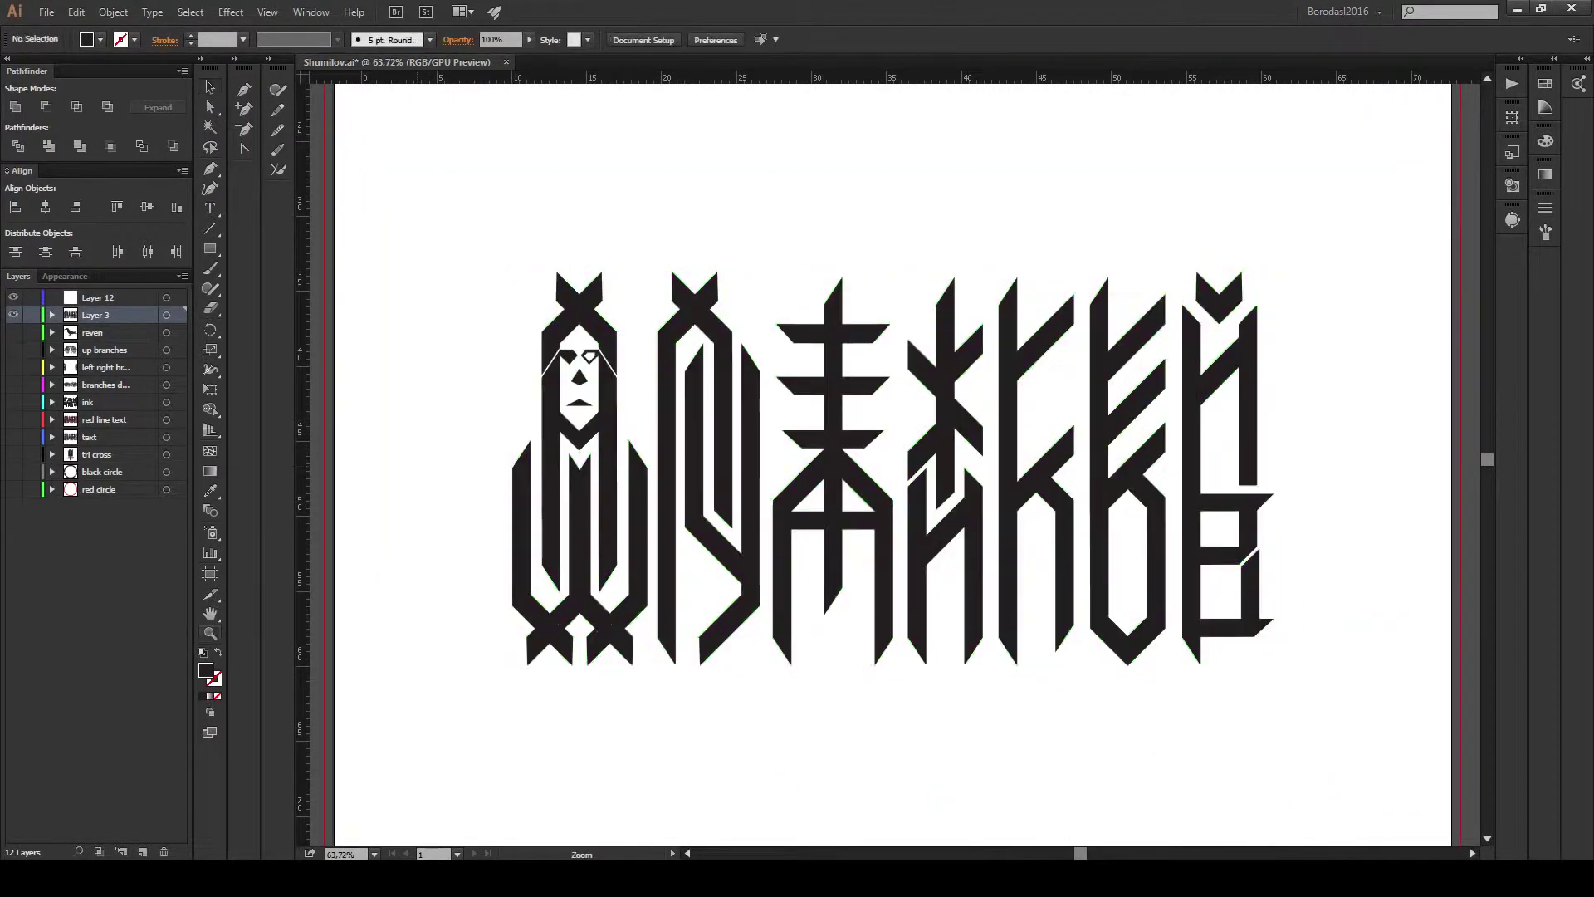
drag(522, 328, 631, 329)
scroll(895, 465, up, 5)
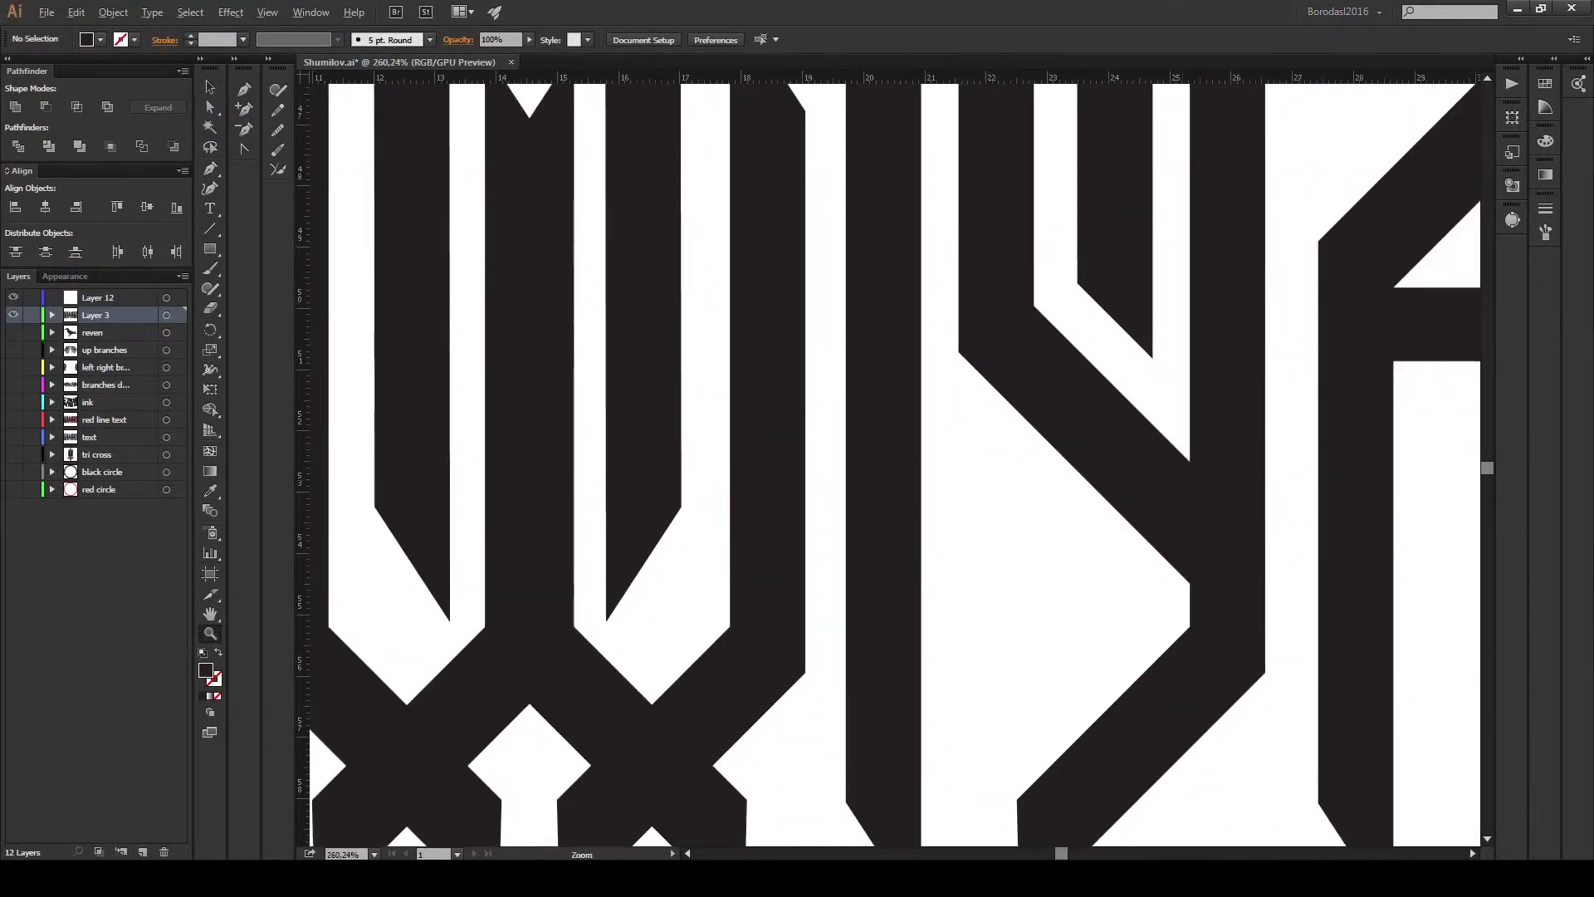
key(ctrl+minus)
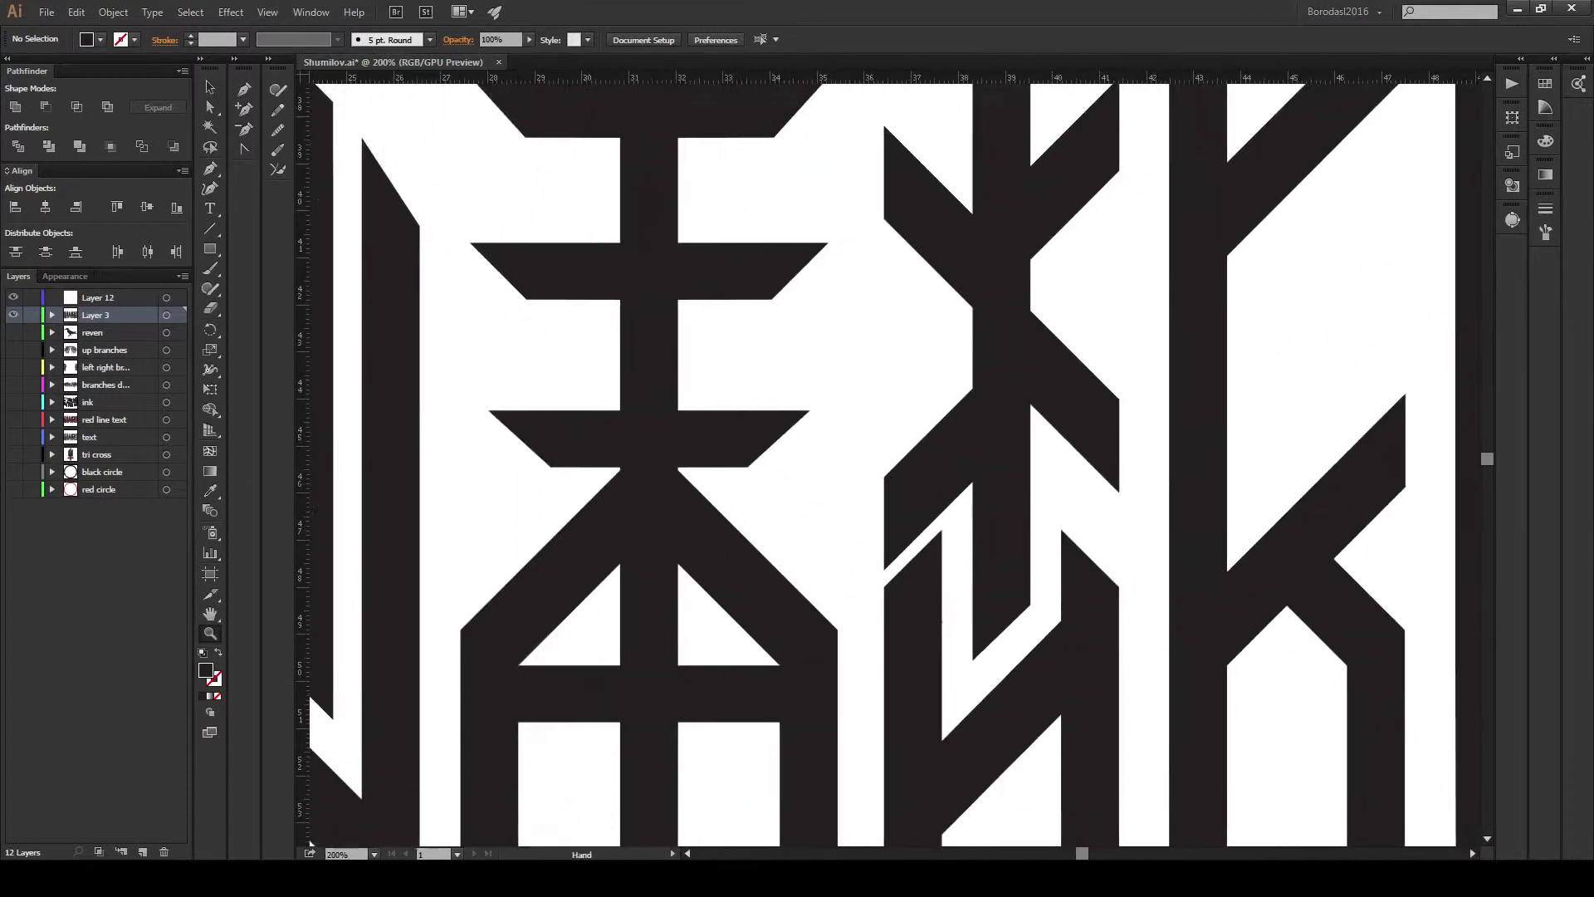
drag(1245, 449, 456, 445)
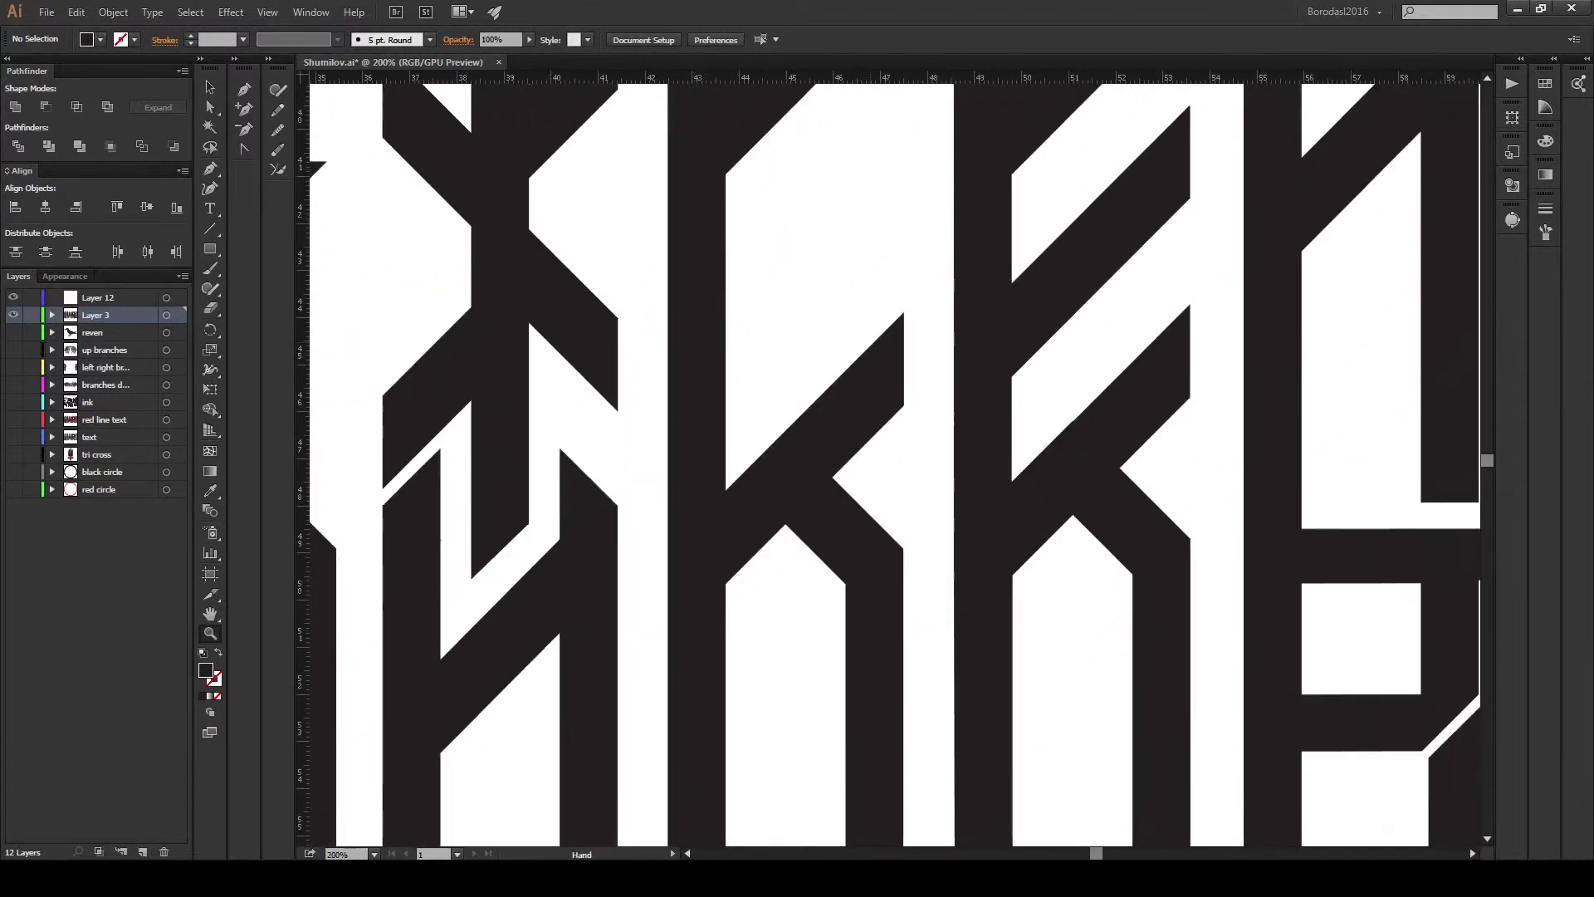
key(ctrl+minus)
key(ctrl+minus)
key(ctrl+a)
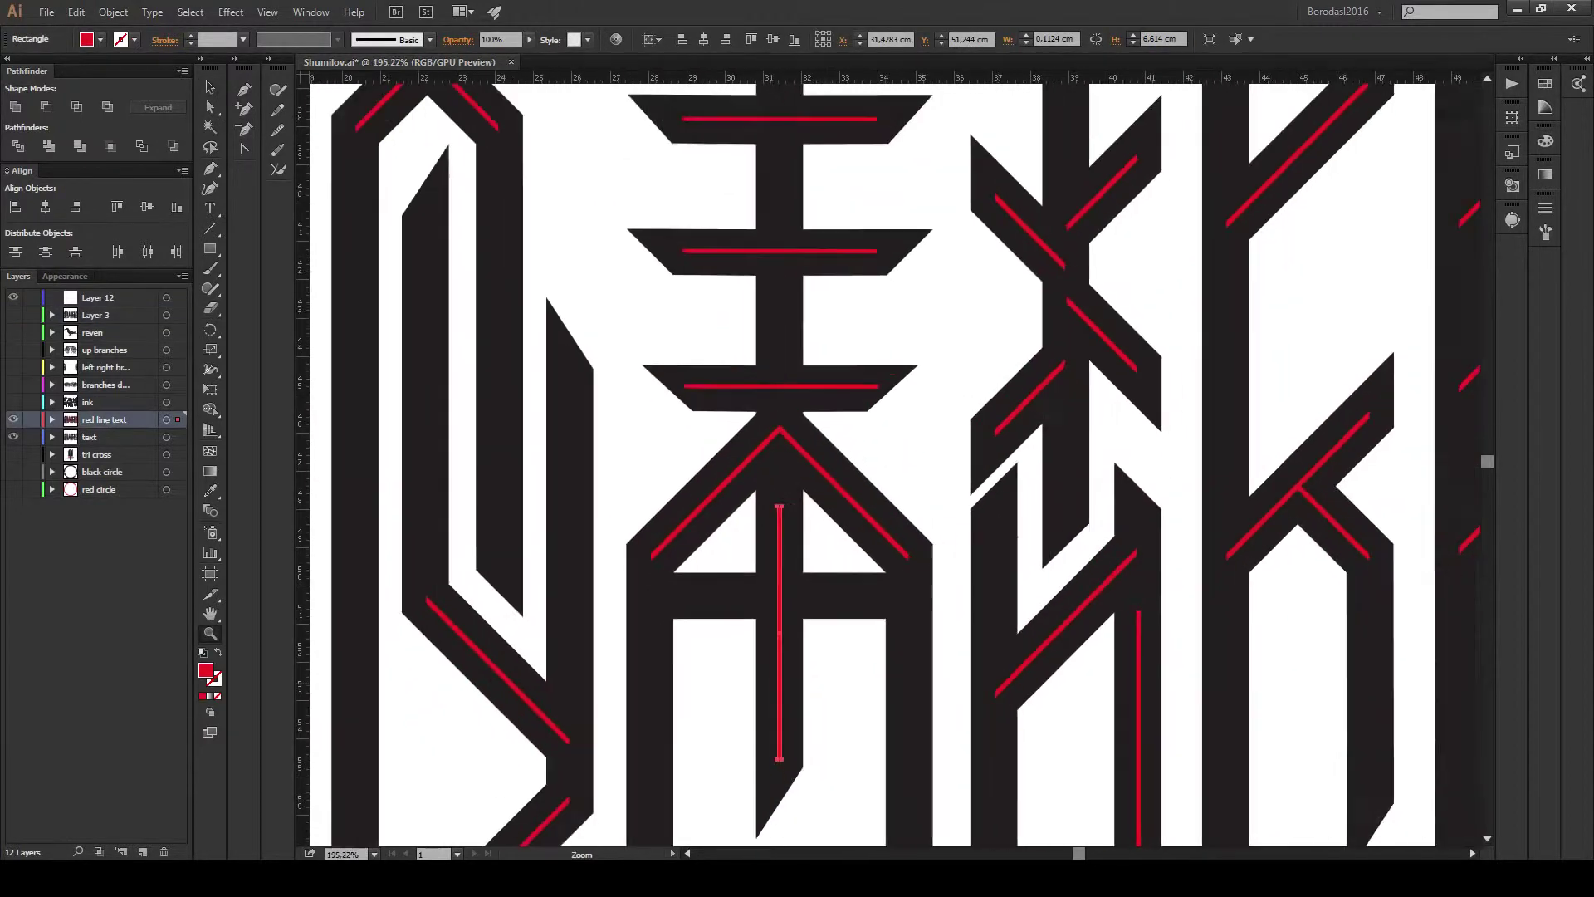
Draw a curving branch path left of the face letter with the Pen tool.
key(p)
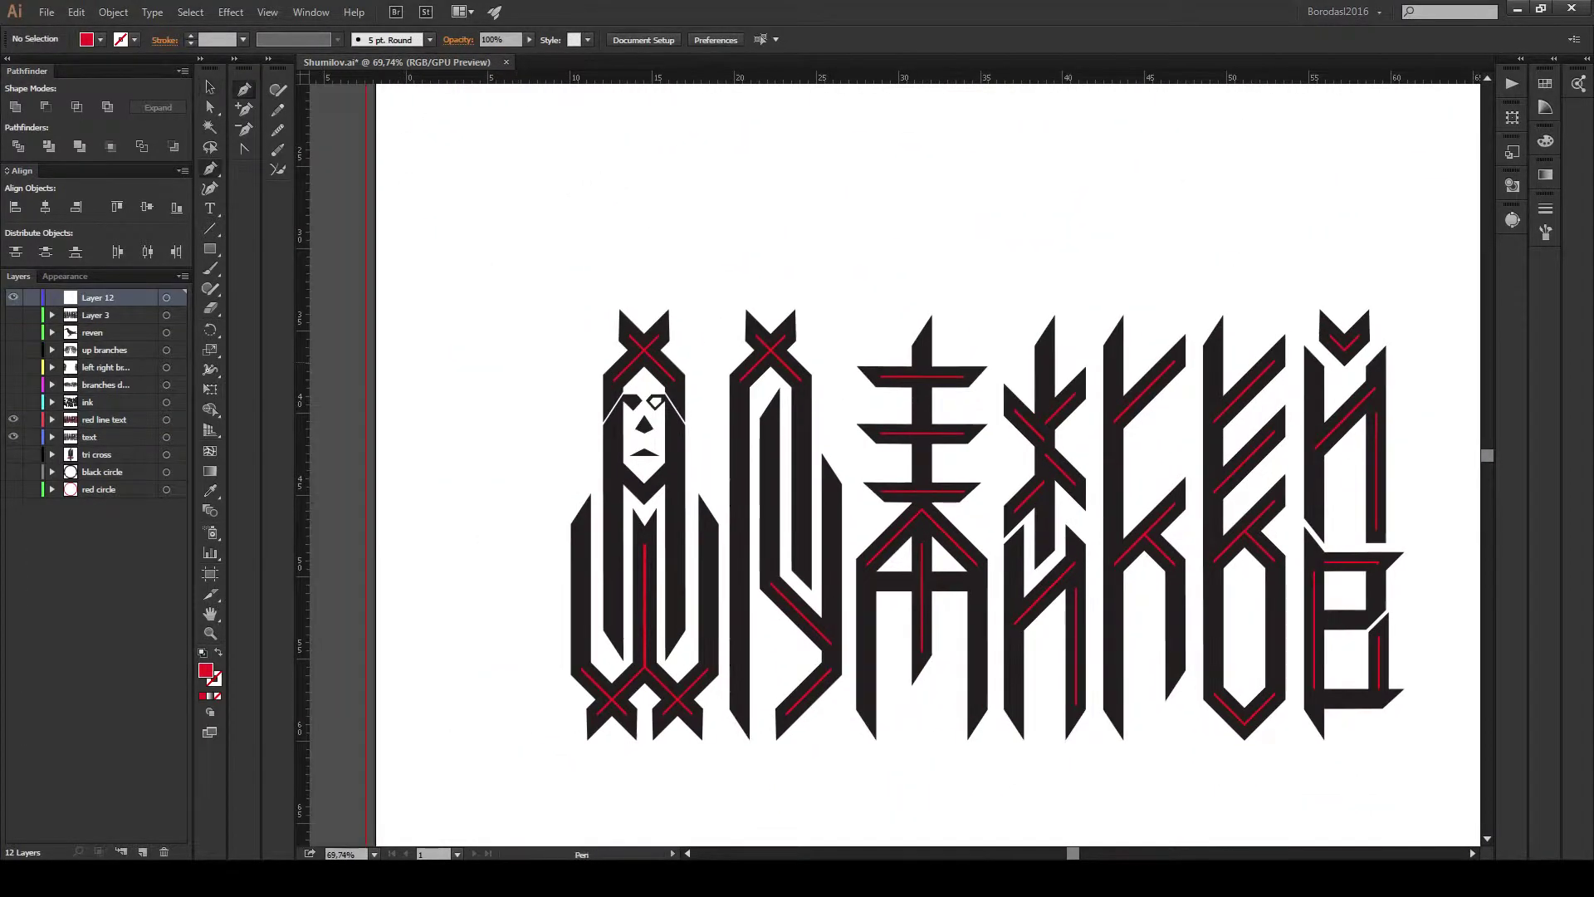
click(579, 521)
drag(557, 449, 522, 425)
drag(468, 365, 488, 313)
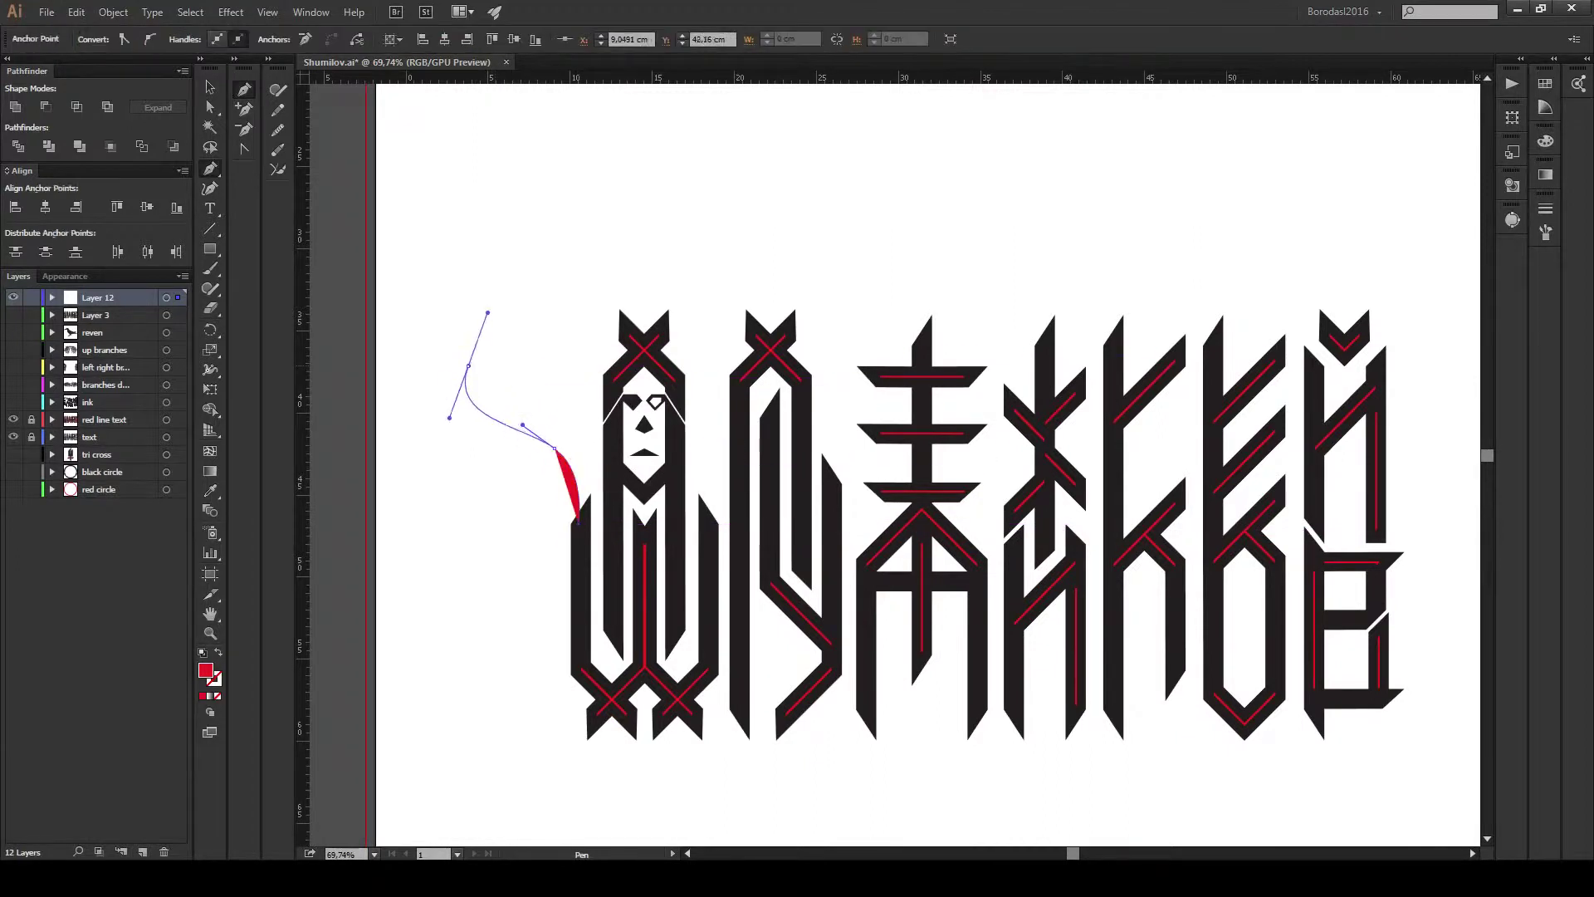
Give the curve no fill, a black stroke and a tapered width profile.
click(210, 87)
click(99, 39)
click(10, 68)
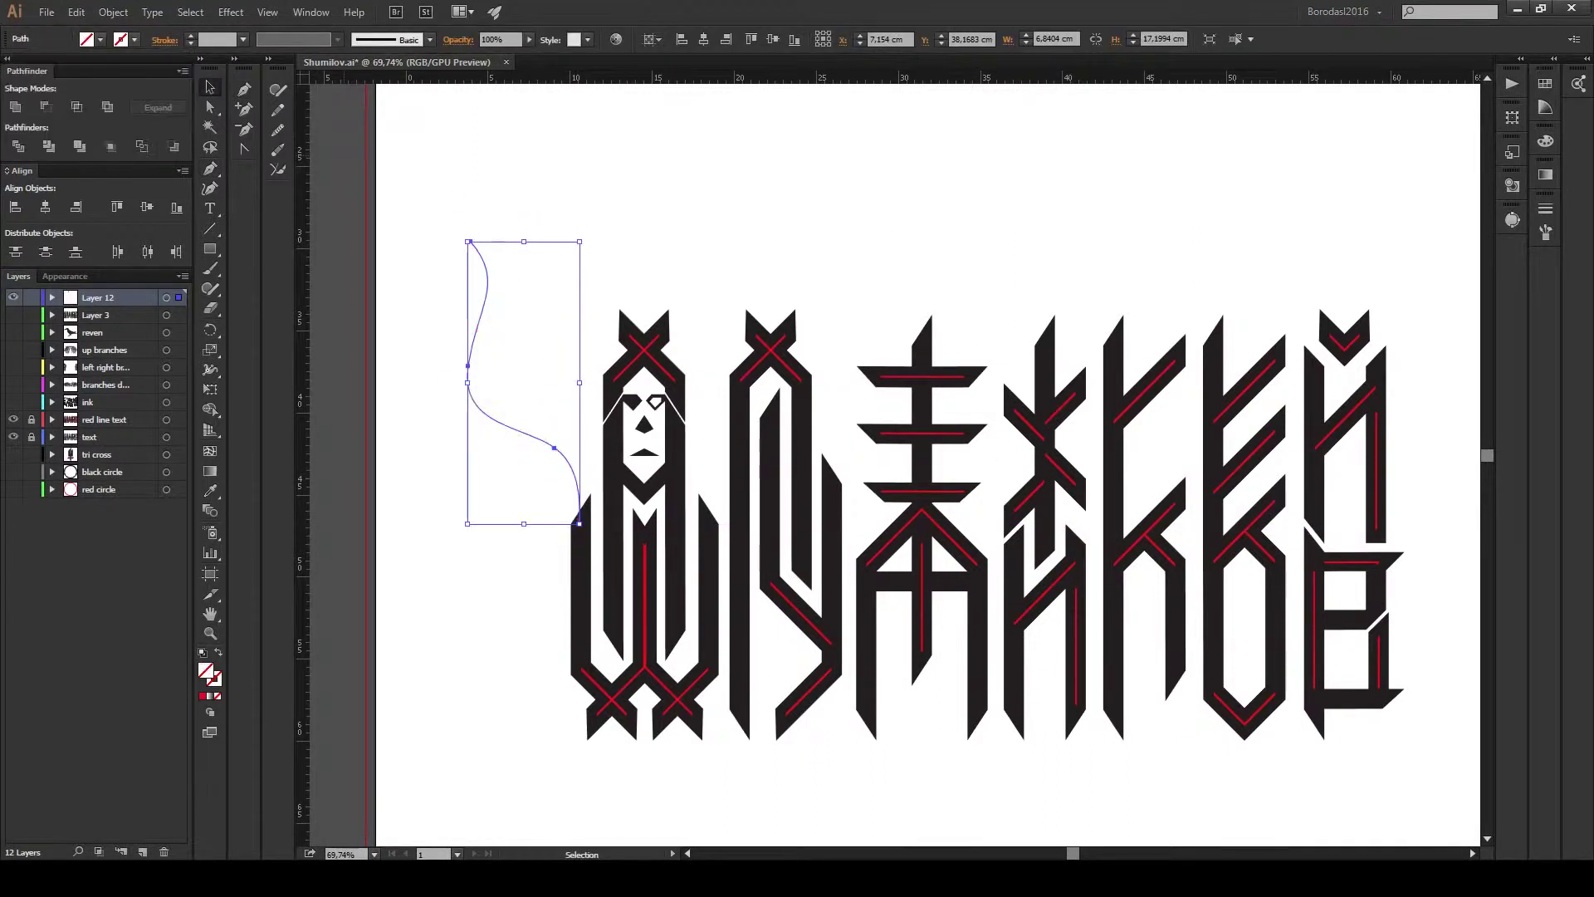
click(46, 67)
key(Escape)
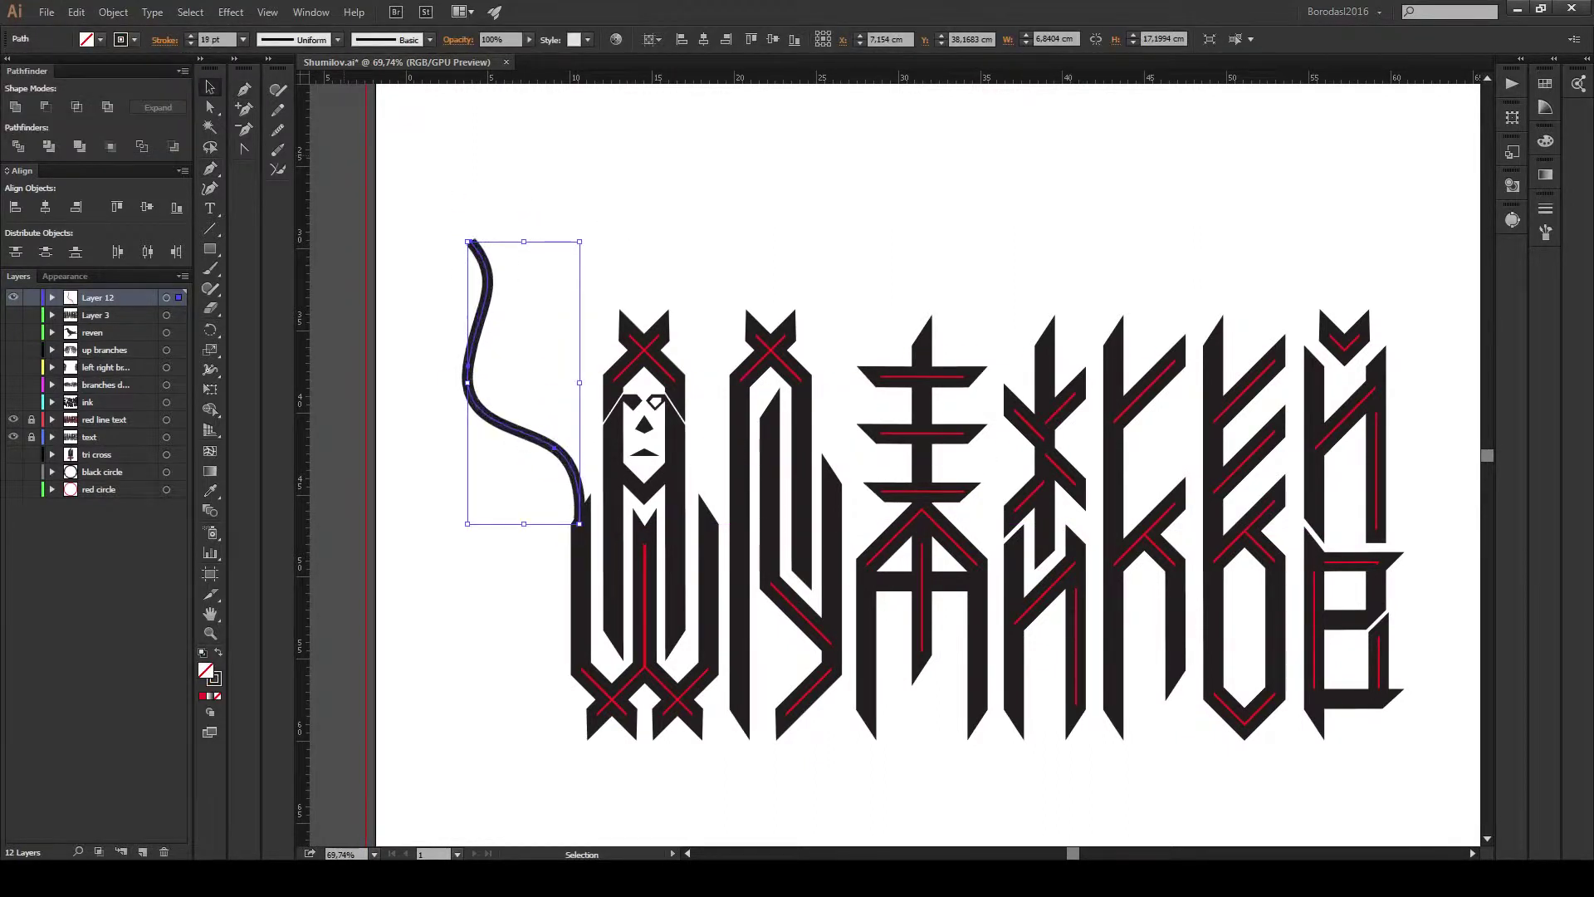
click(337, 40)
click(284, 169)
key(ctrl+shift+a)
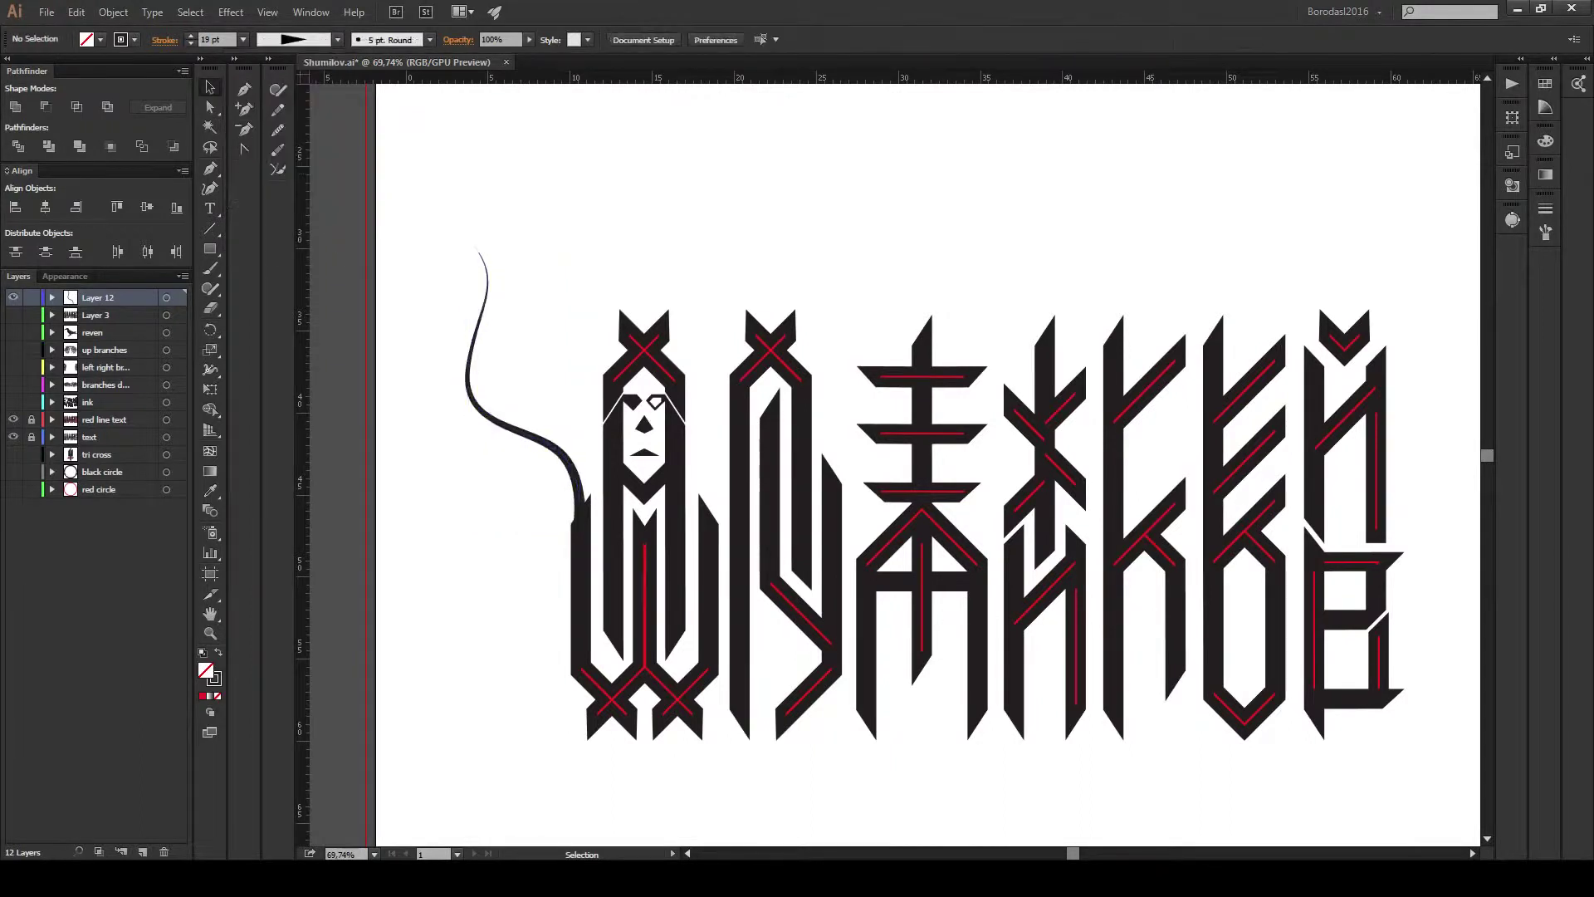
key(v)
key(ctrl+a)
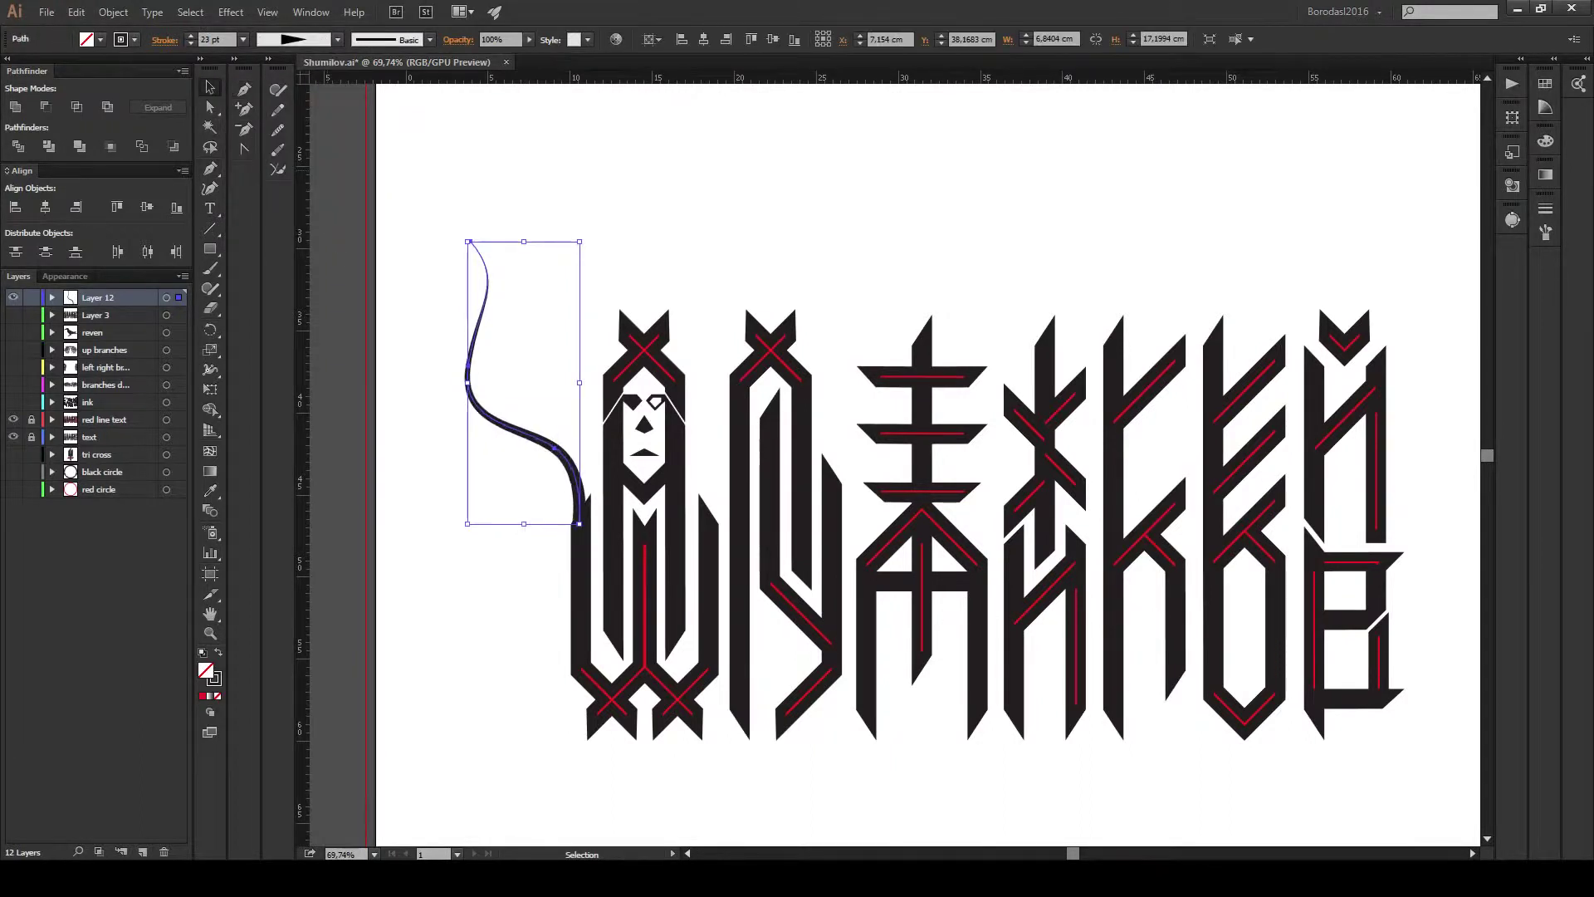
click(498, 399)
Draw a new curving branch off the upper part of the strand.
key(v)
key(ctrl+shift+a)
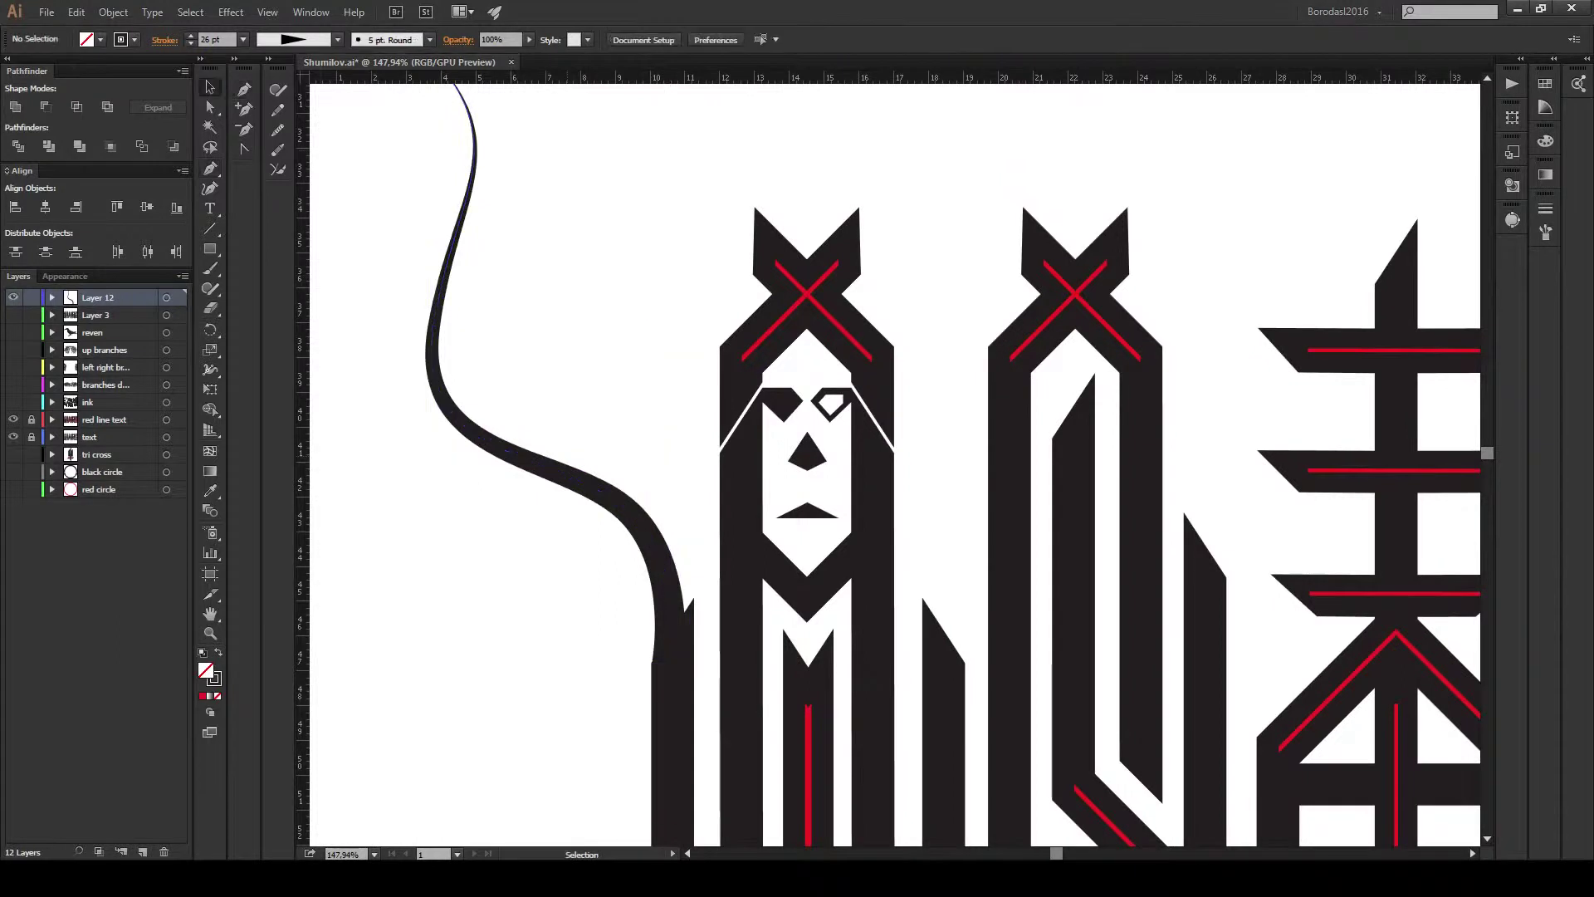
drag(624, 134, 655, 148)
drag(507, 191, 532, 249)
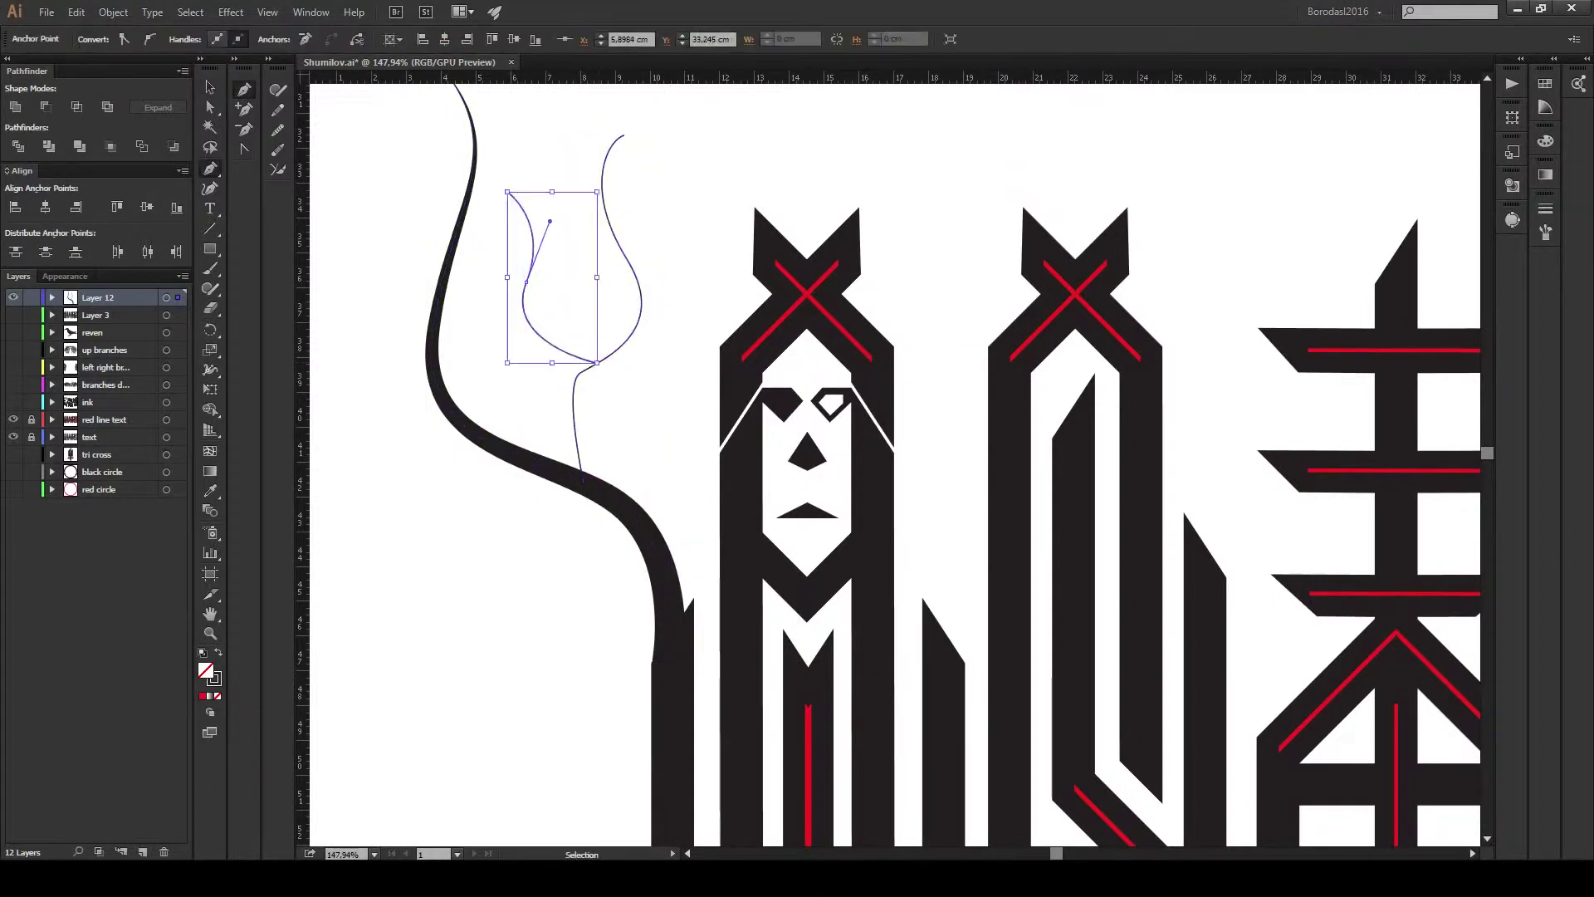
drag(573, 420, 633, 405)
Draw more branches curving down toward the lower left.
click(691, 353)
drag(619, 522, 582, 548)
drag(385, 659, 366, 689)
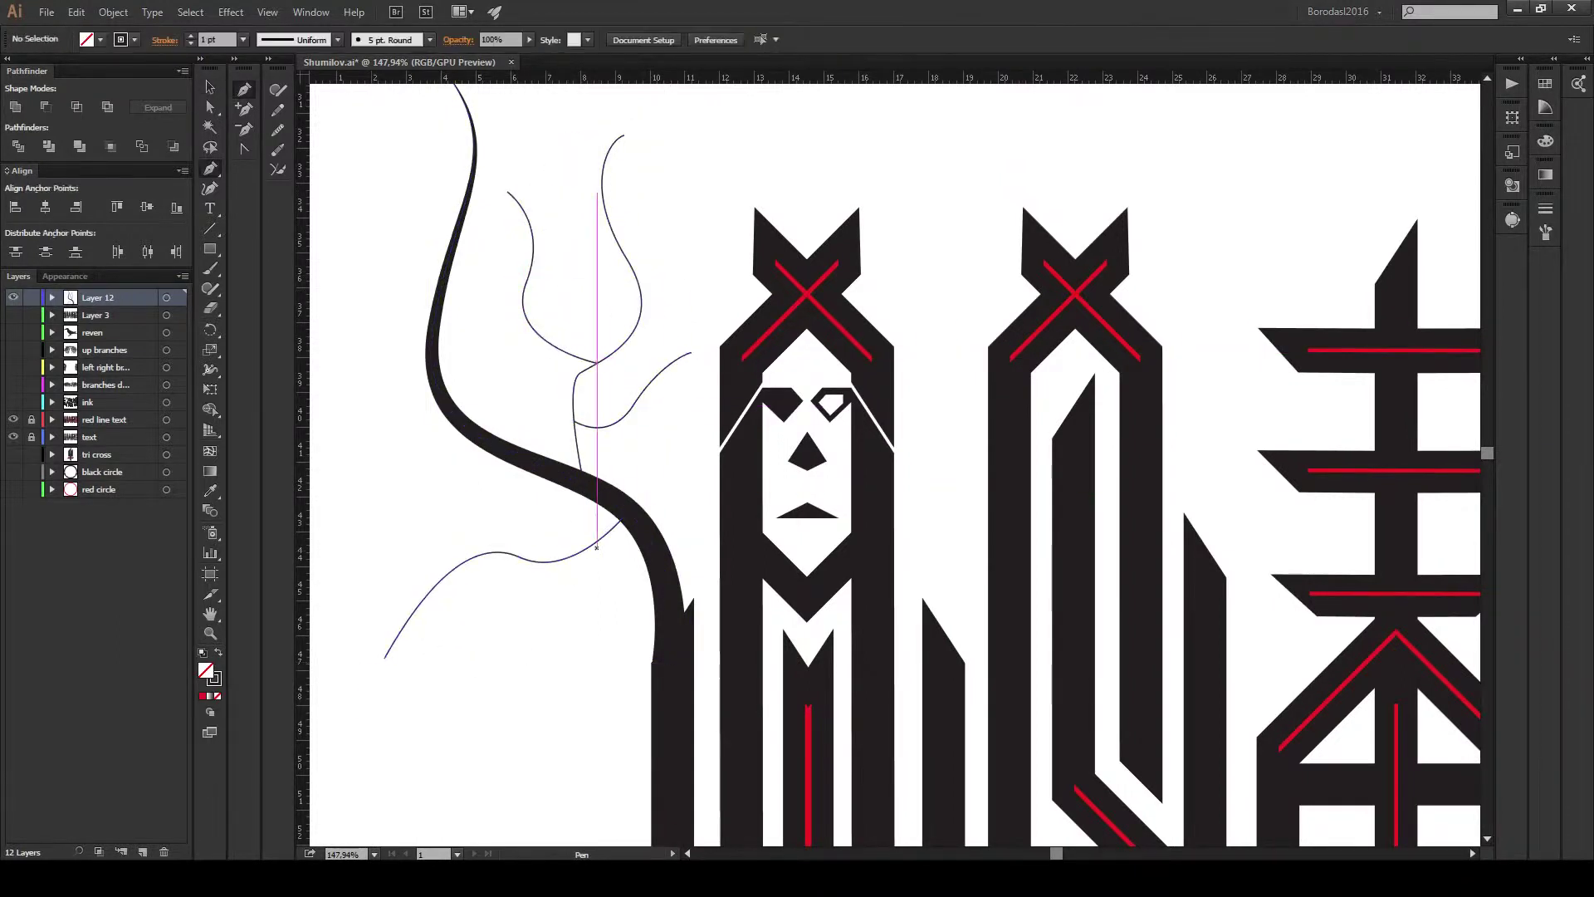
drag(592, 544, 592, 581)
drag(544, 648, 492, 650)
click(479, 739)
drag(479, 739, 566, 707)
key(v)
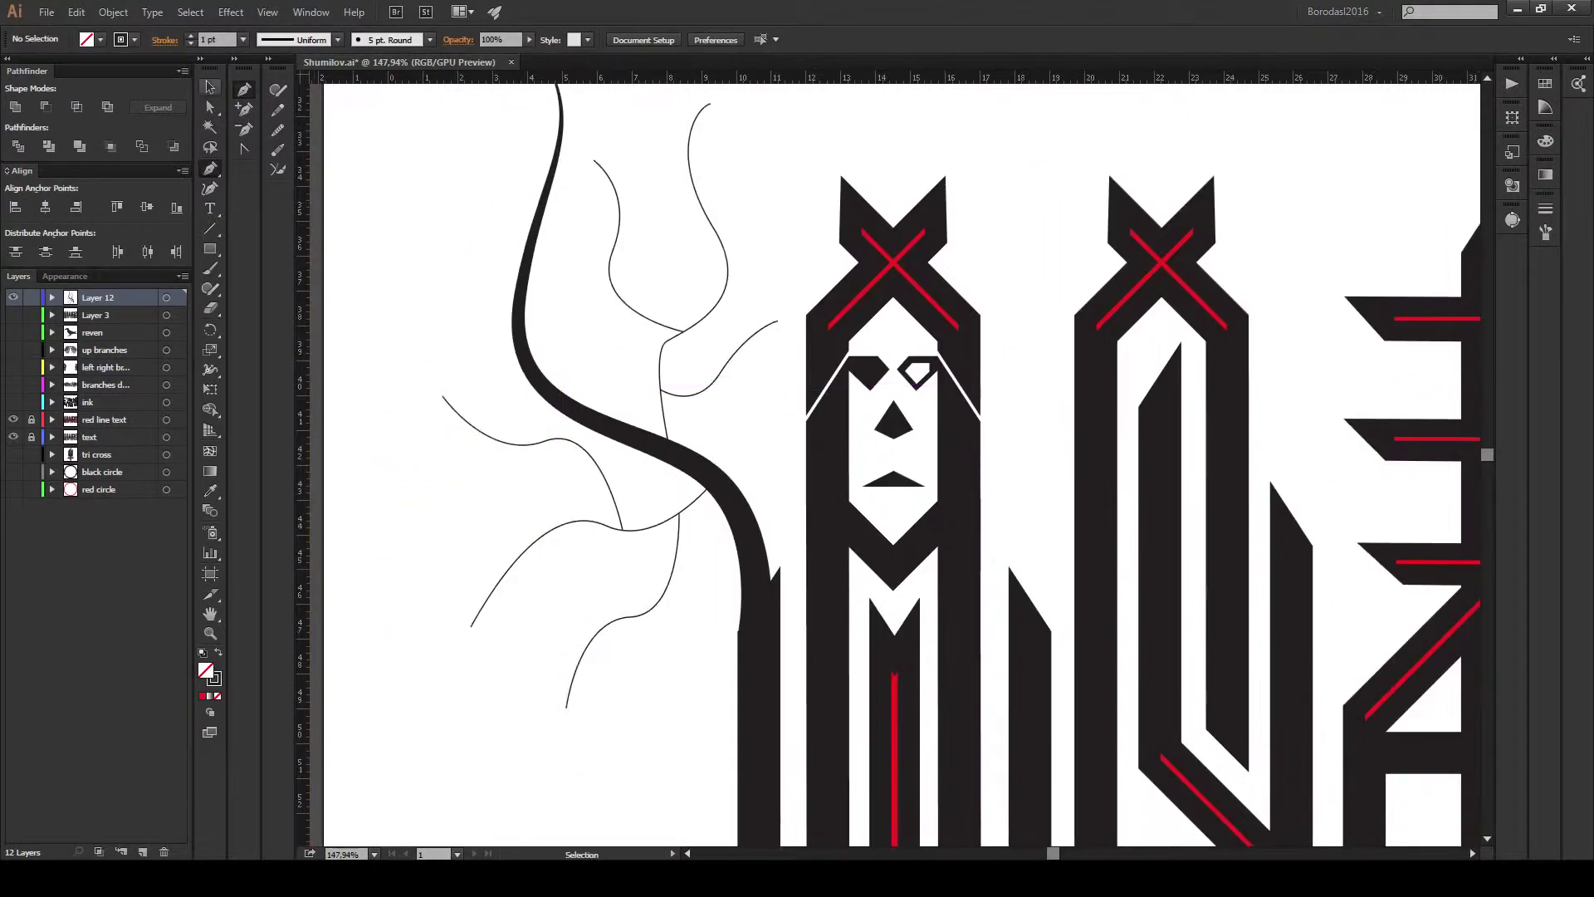
Apply a tapered width profile to the new branch paths.
click(167, 298)
click(243, 40)
click(338, 40)
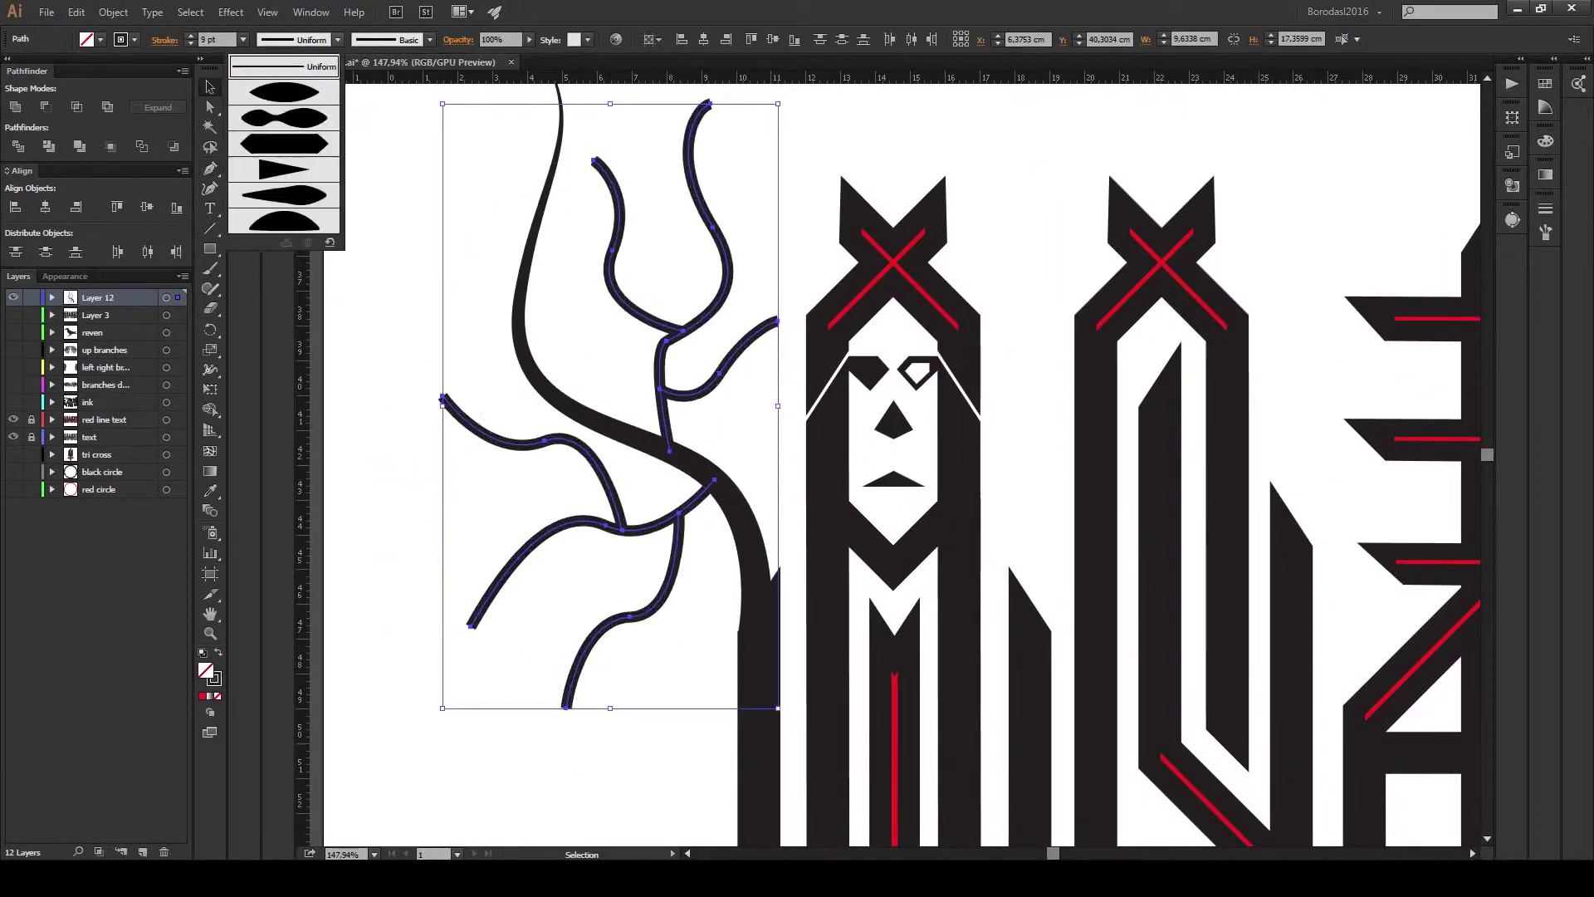
click(283, 166)
key(ctrl+shift+a)
click(704, 109)
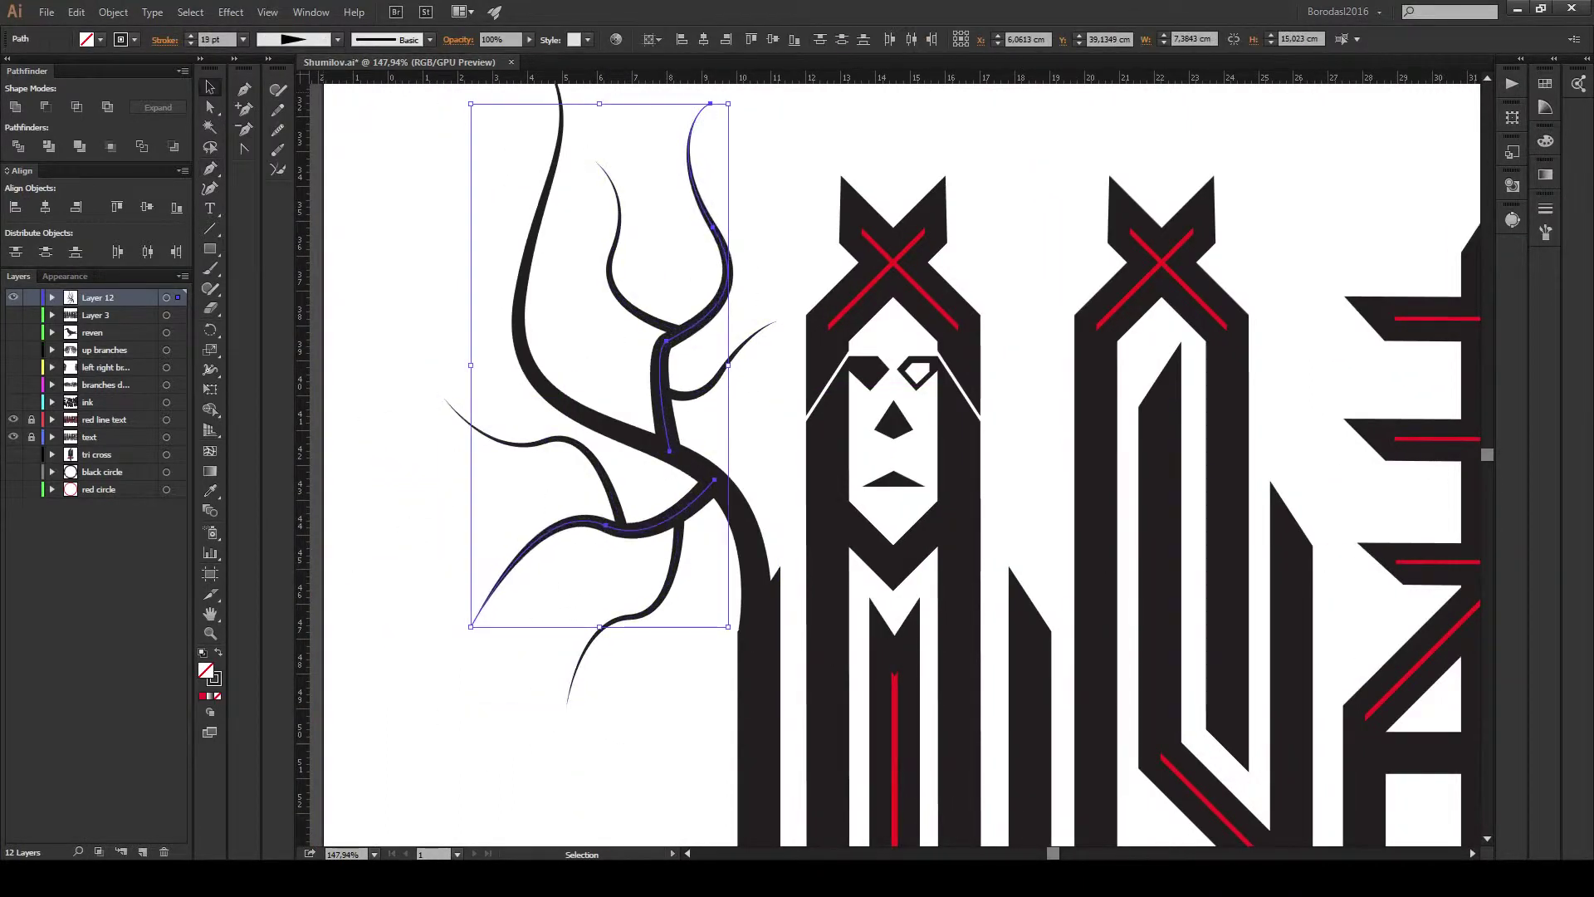
key(ctrl+shift+a)
Draw several thin curving branches off the trunk, upper and lower.
scroll(894, 463, up, 3)
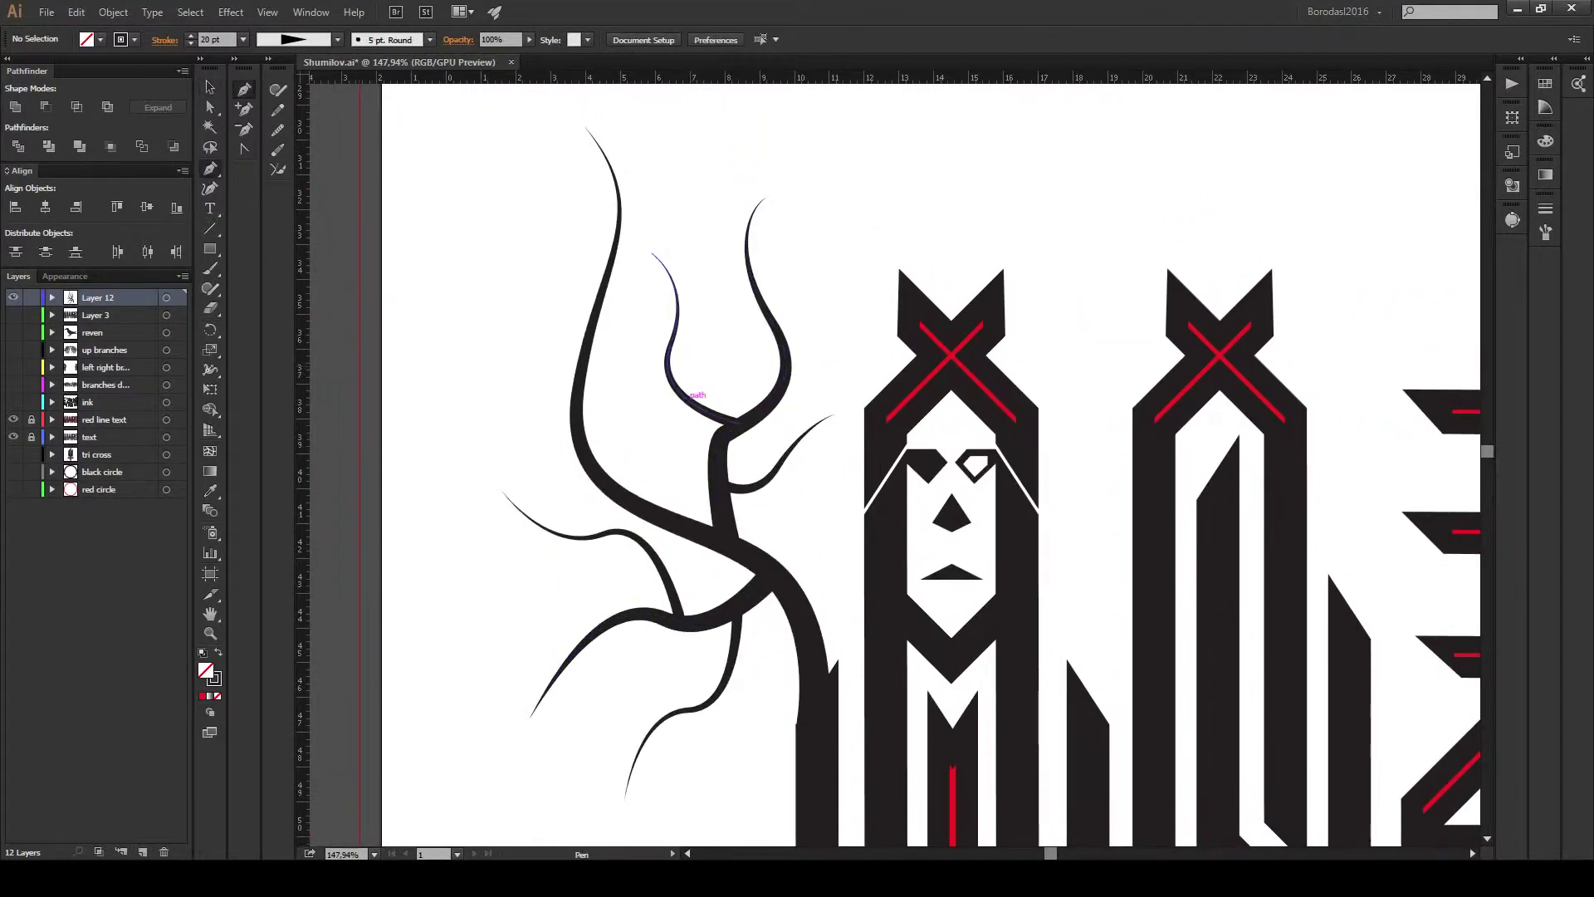
click(695, 395)
drag(736, 292, 722, 349)
click(765, 478)
drag(838, 480, 840, 490)
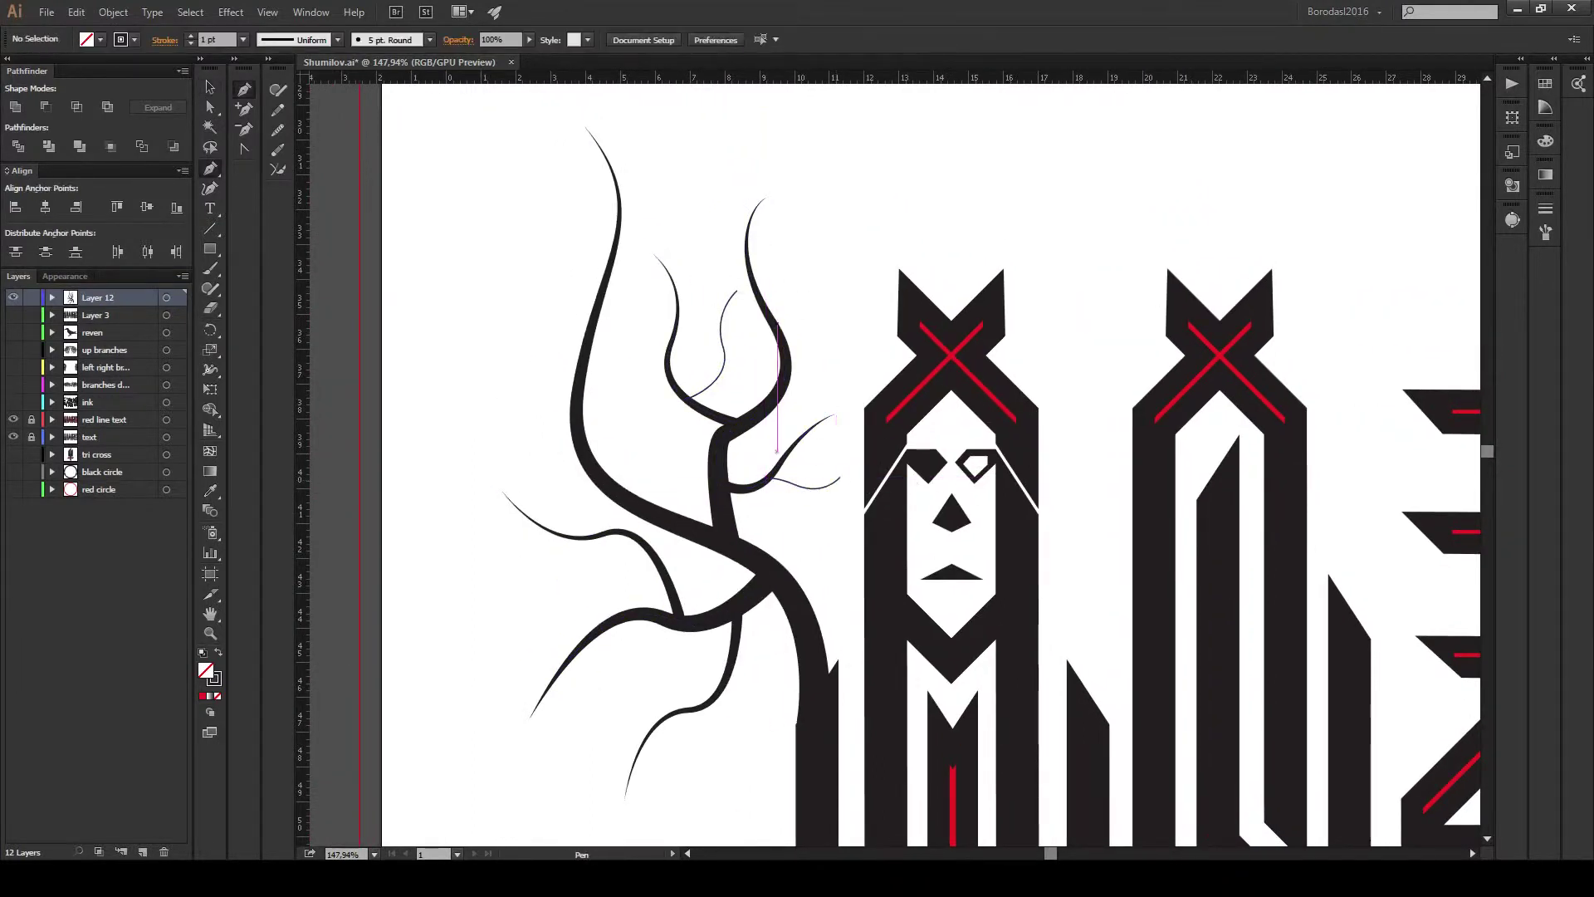
click(784, 257)
click(604, 536)
drag(535, 613, 547, 598)
click(623, 619)
drag(605, 664, 621, 652)
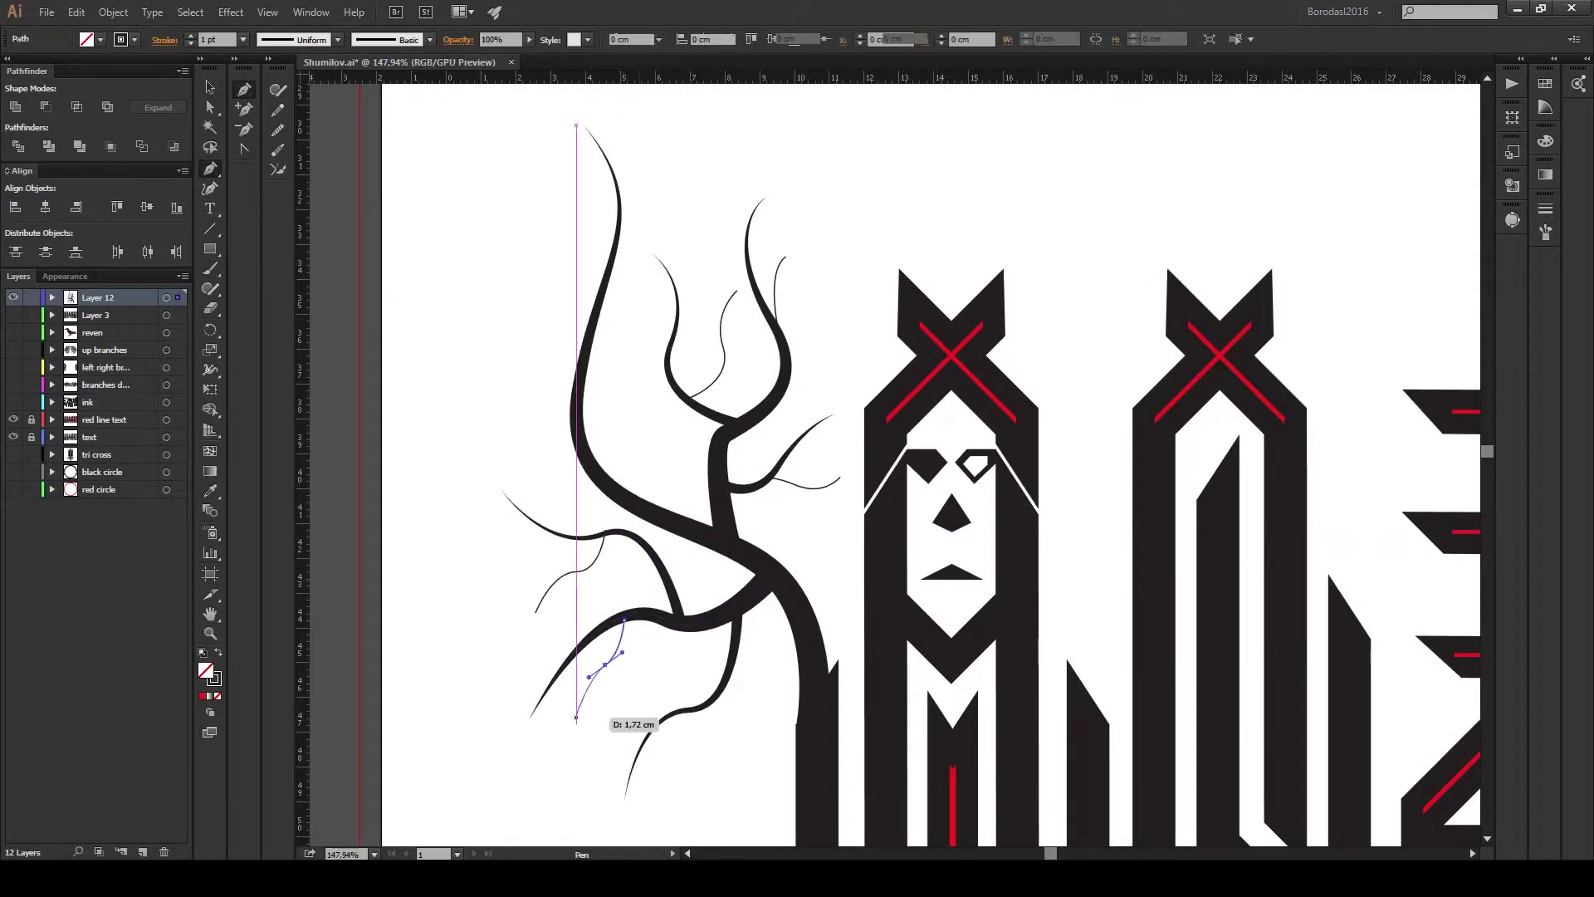
drag(576, 717, 581, 721)
click(616, 737)
drag(718, 688, 760, 722)
Draw another thin branch on the upper left of the tree.
scroll(748, 581, down, 3)
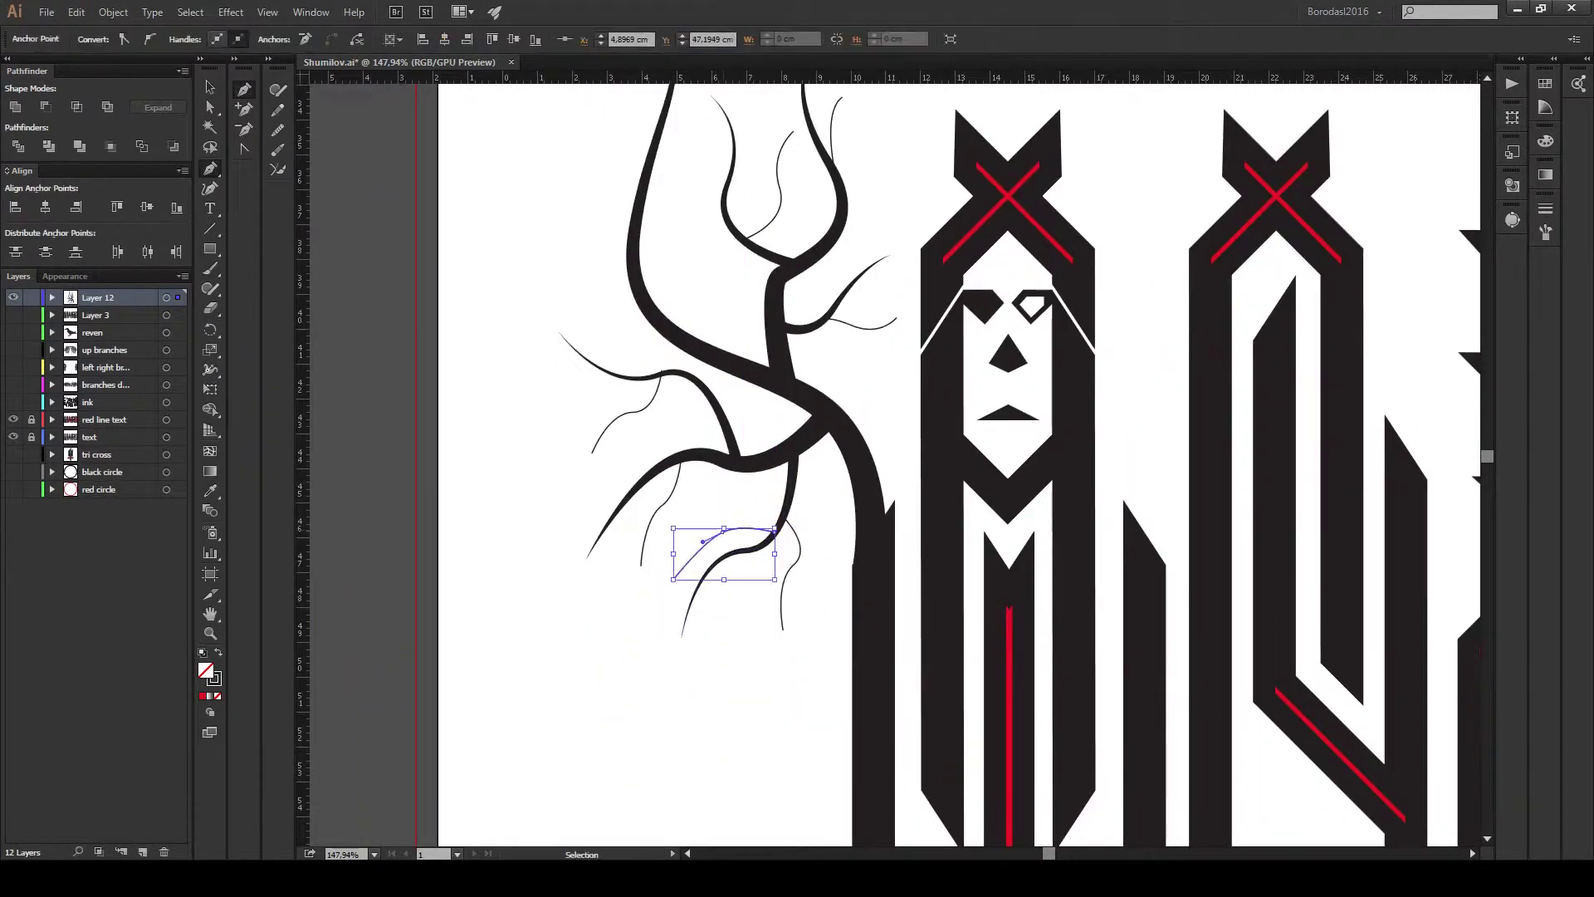
scroll(747, 498, up, 3)
click(588, 209)
click(616, 427)
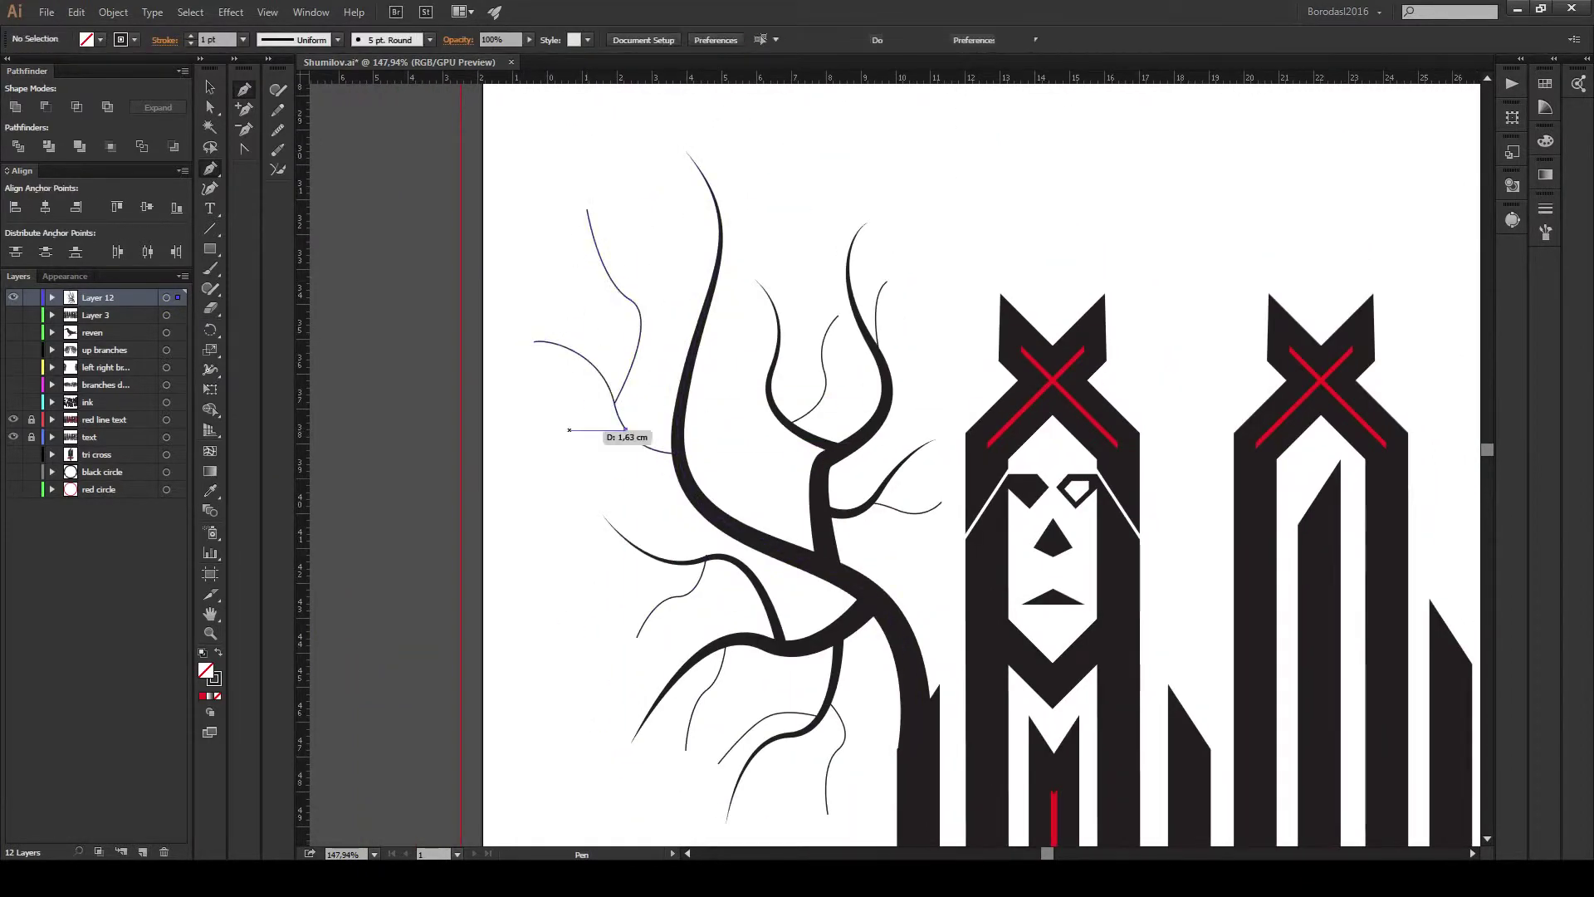
drag(569, 429, 571, 429)
click(498, 453)
Give the new thin branches a tapered width profile.
click(678, 452)
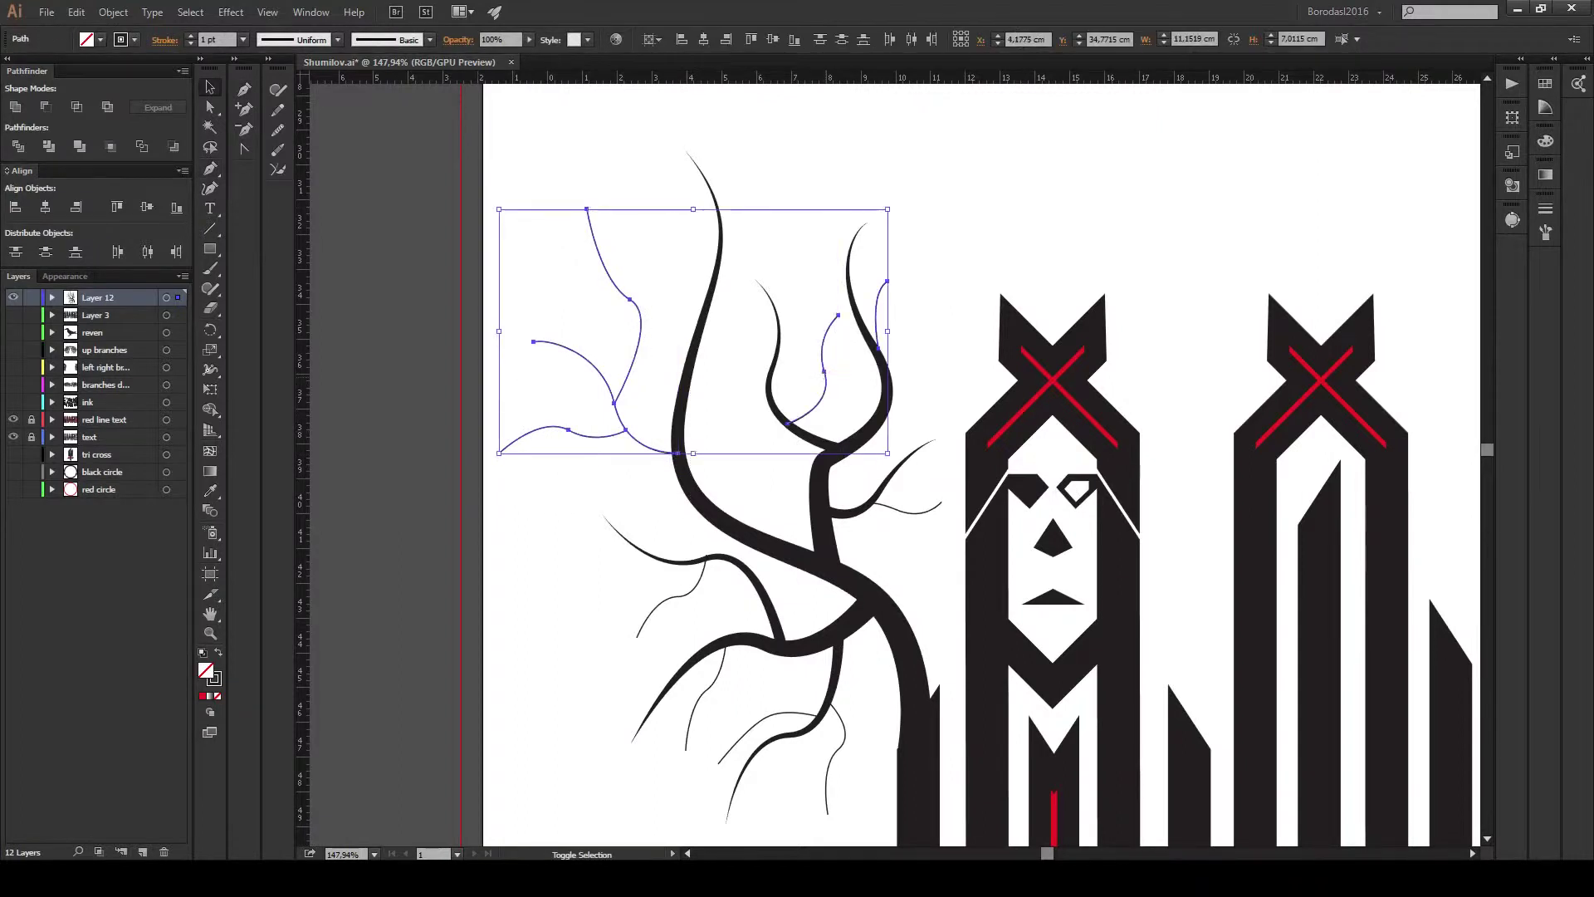
click(337, 40)
click(274, 166)
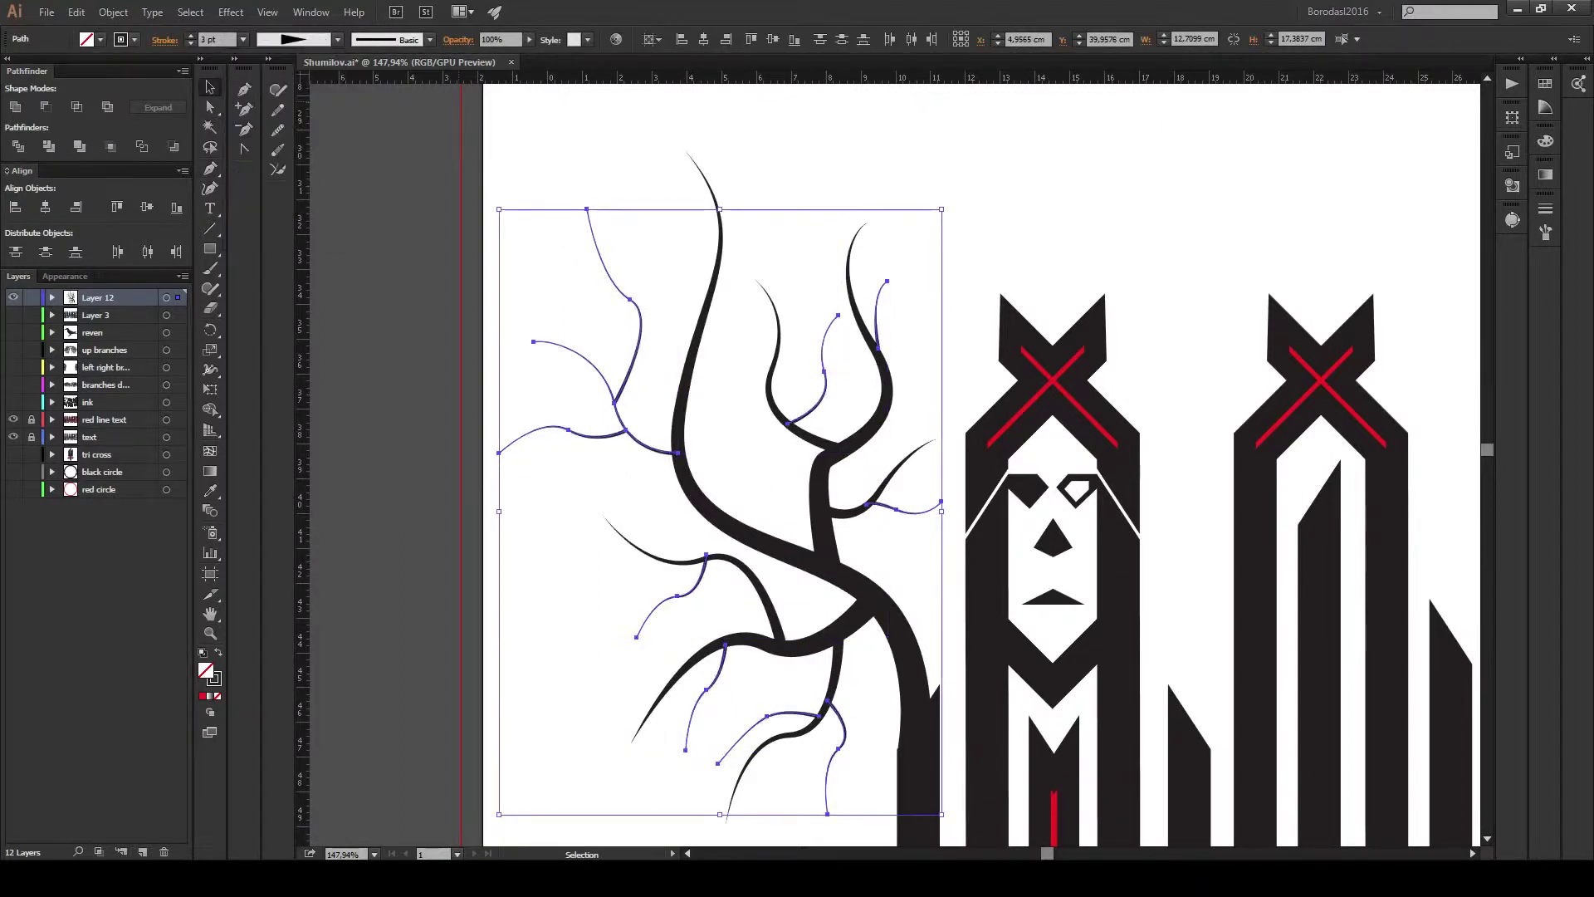
key(ctrl+shift+a)
Select individual branches one at a time to check their strokes.
scroll(672, 556, down, 1)
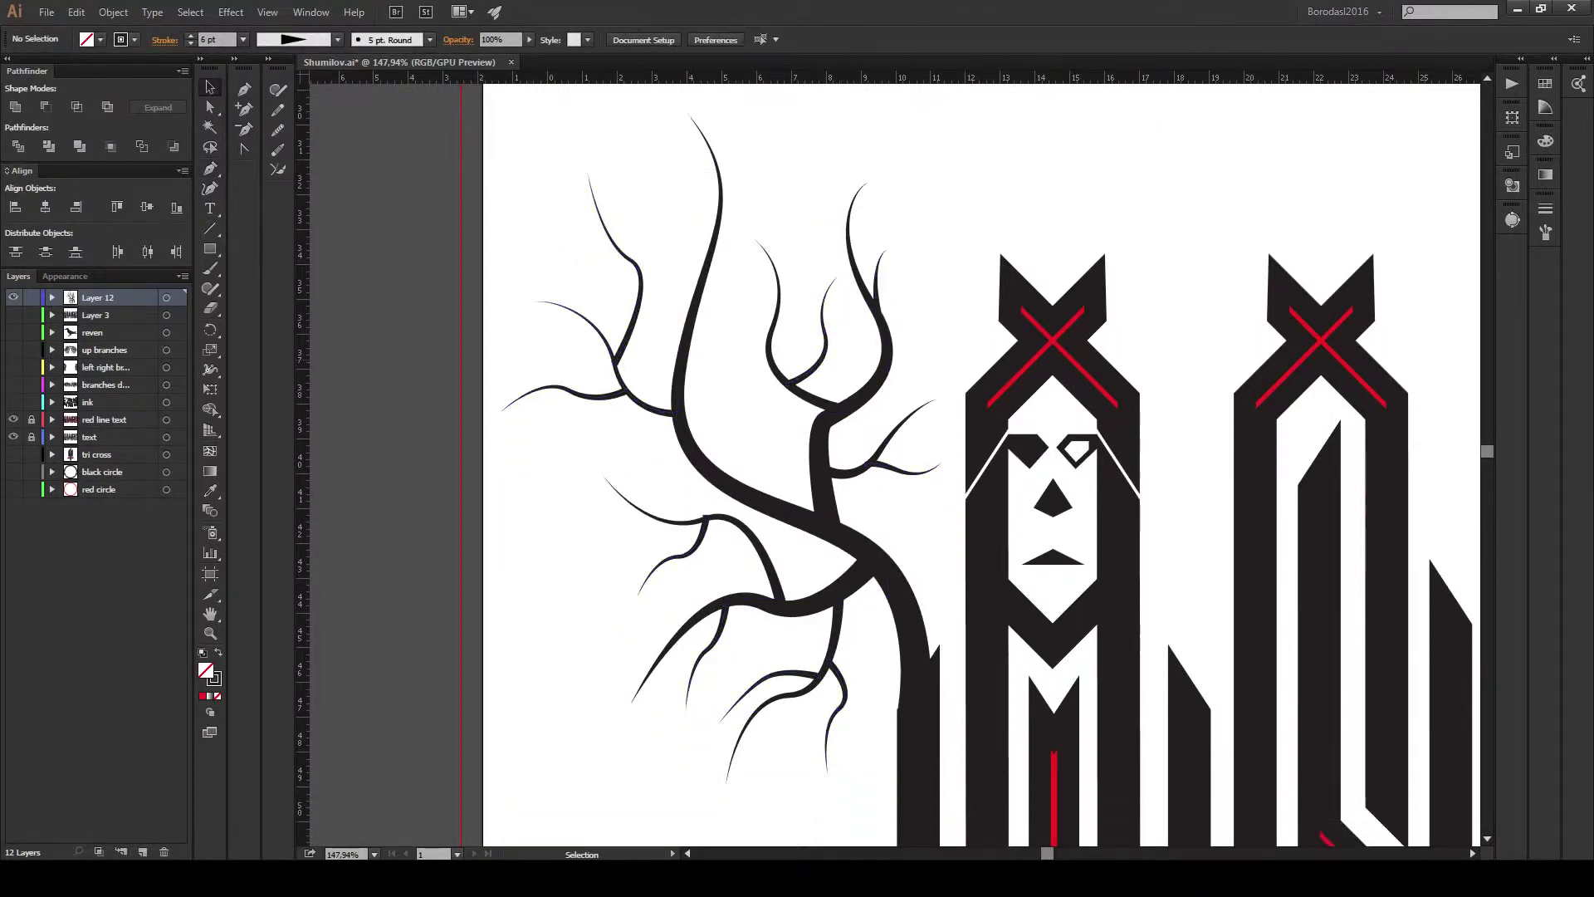
click(673, 557)
click(631, 465)
click(631, 390)
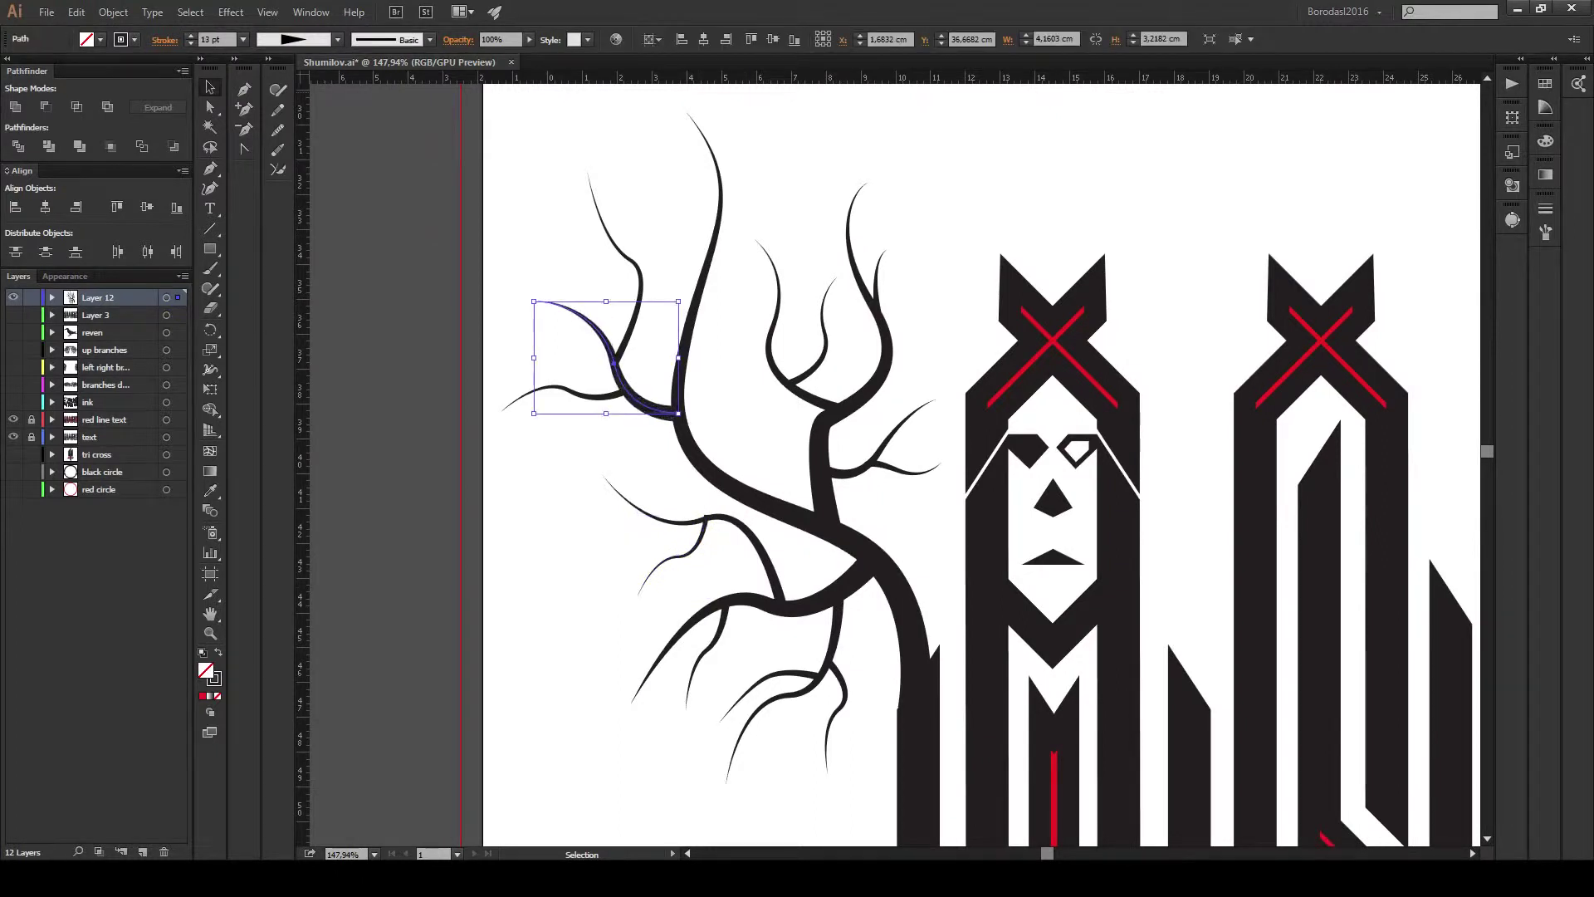
click(639, 282)
key(ctrl+shift+a)
scroll(897, 465, down, 10)
Draw a root path curving down-left from the base of the first letter, with an extra anchor.
key(p)
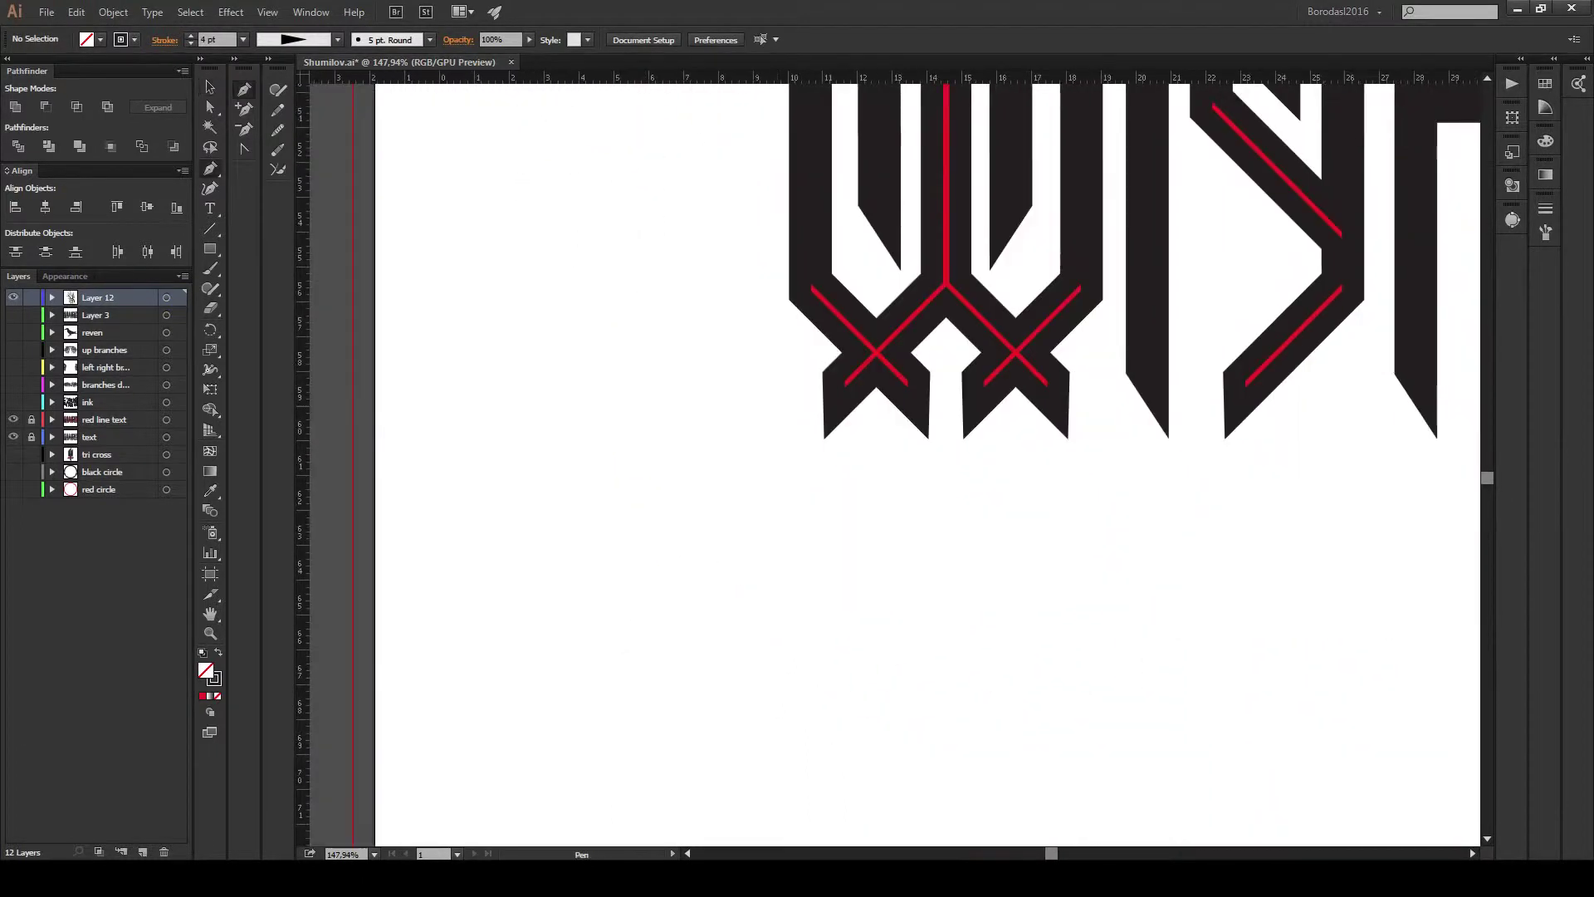
click(833, 399)
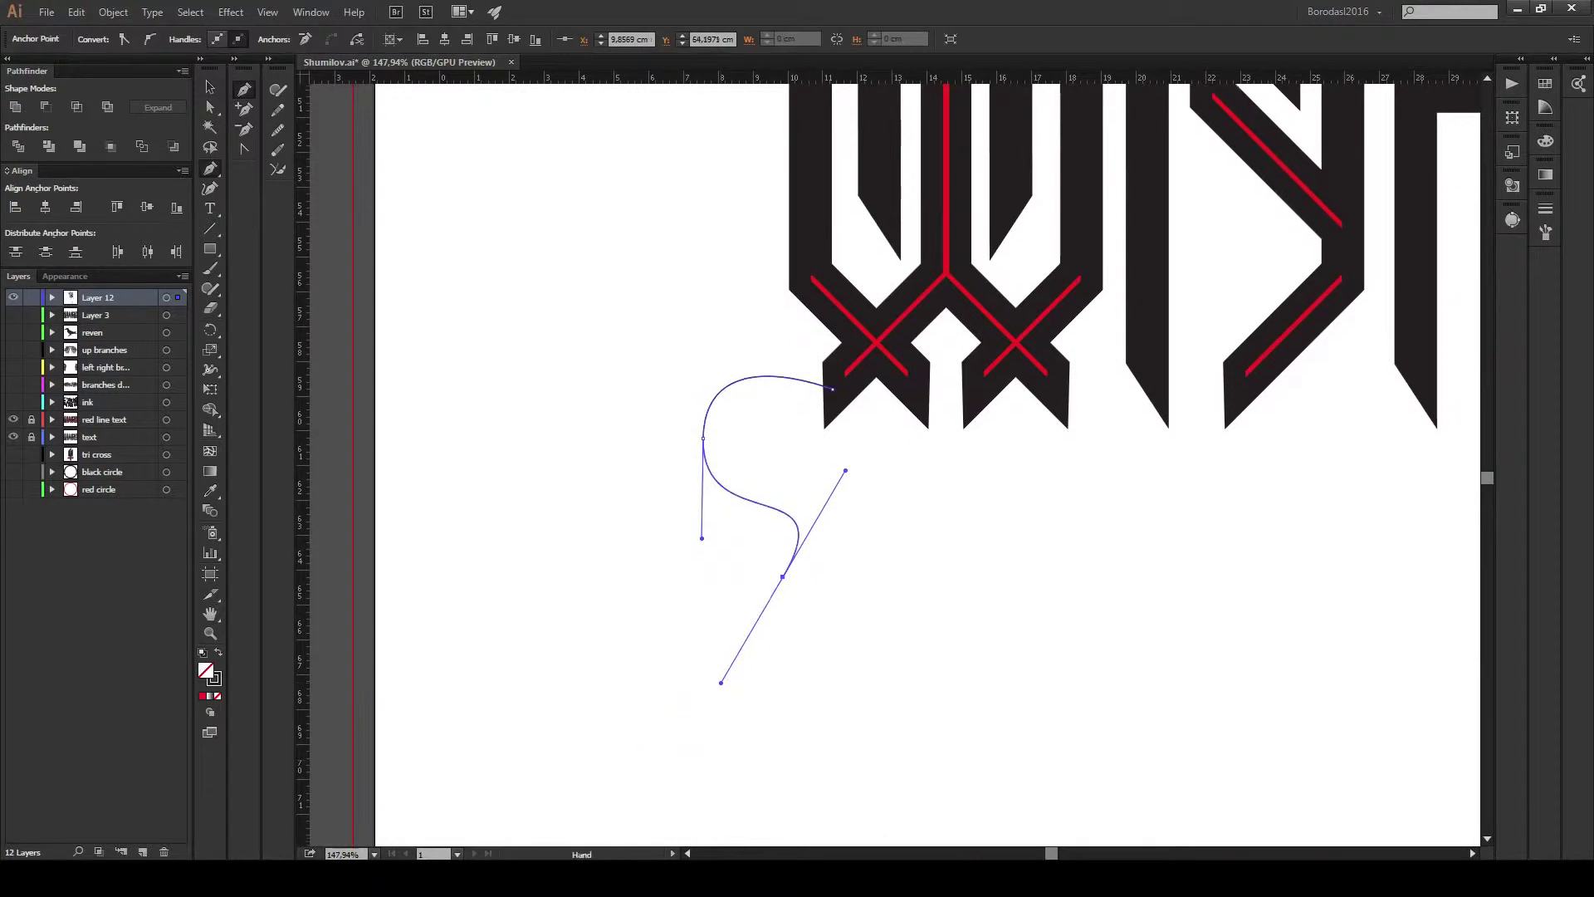
scroll(721, 684, down, 3)
drag(603, 666, 623, 801)
ctrl+click(631, 797)
click(748, 253)
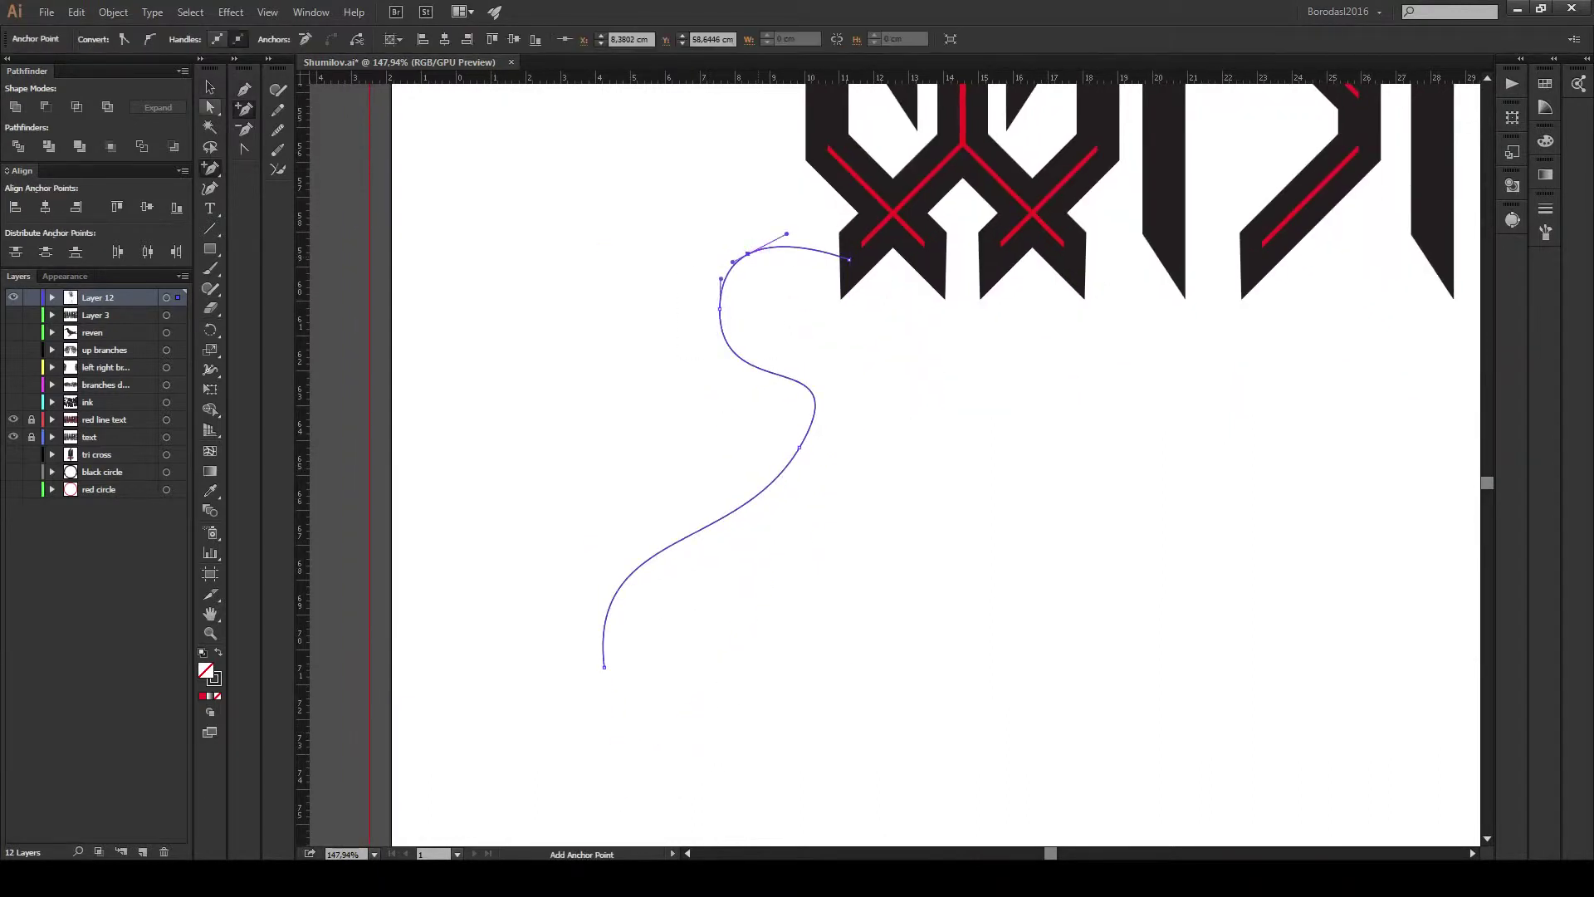
Give the root a tapered width profile and a thick stroke weight.
key(v)
click(338, 39)
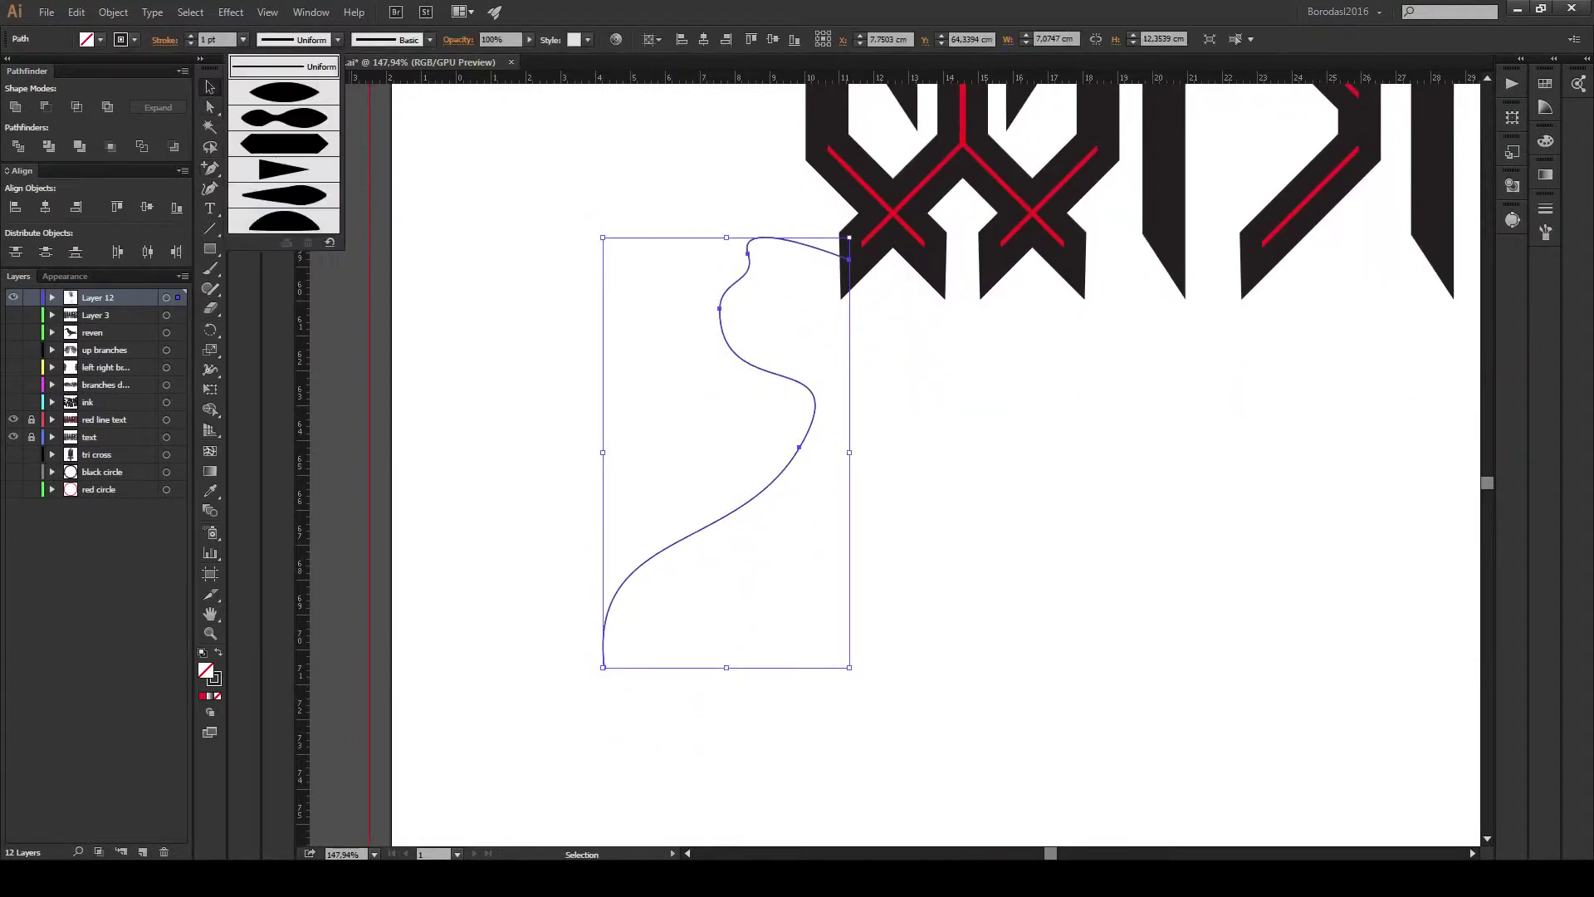
click(282, 191)
click(243, 39)
click(266, 286)
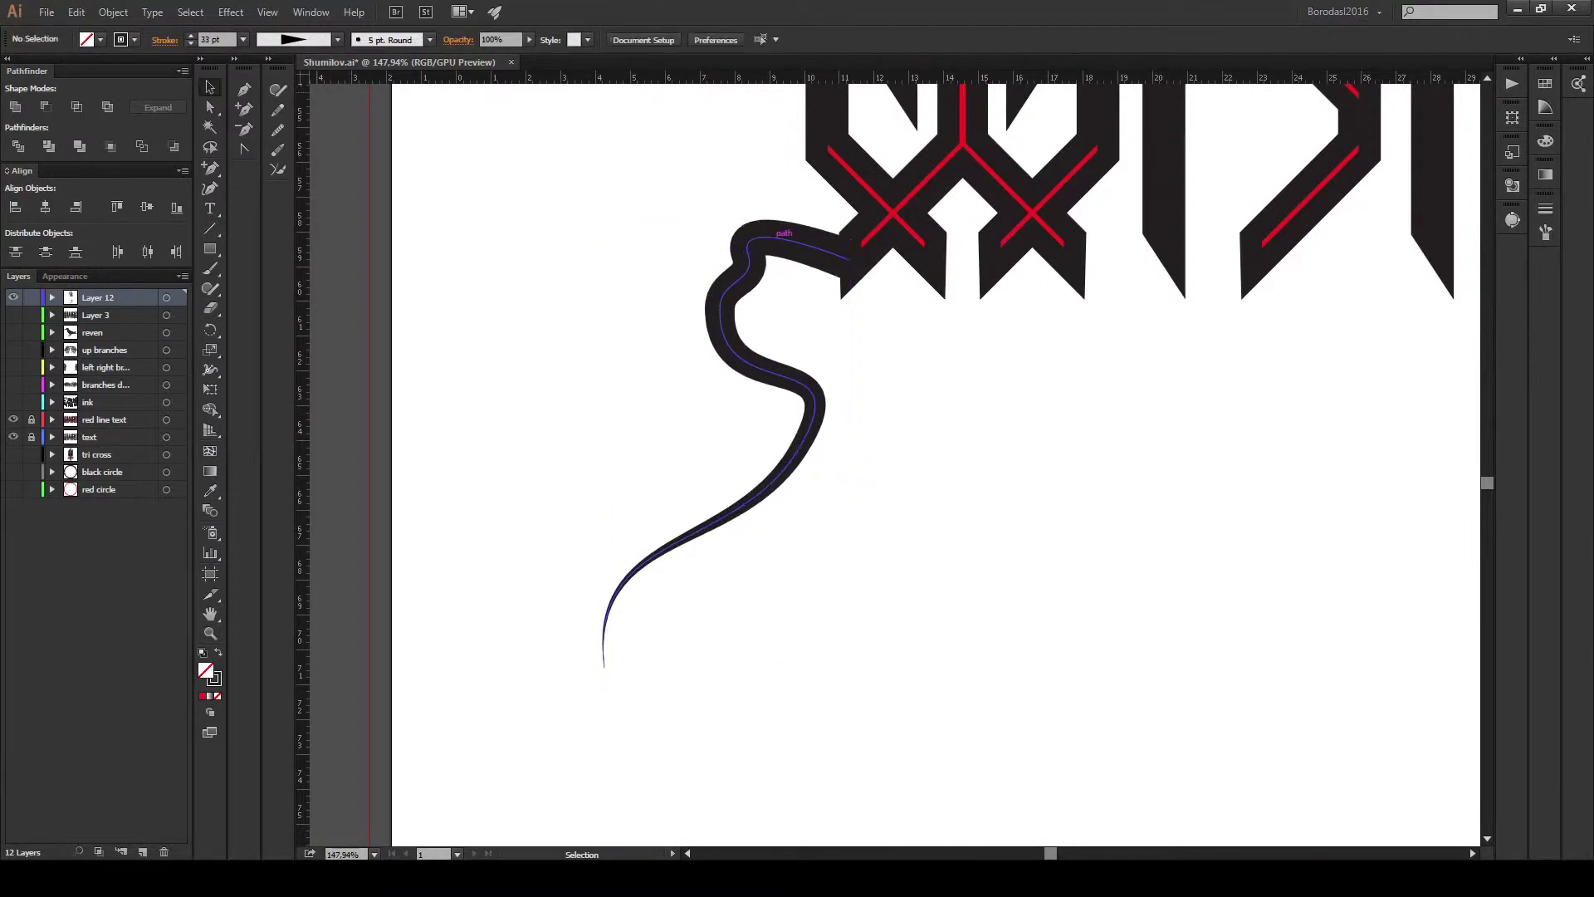
scroll(914, 456, up, 3)
Draw an offshoot curving left from the root and give it an 18 pt stroke.
key(p)
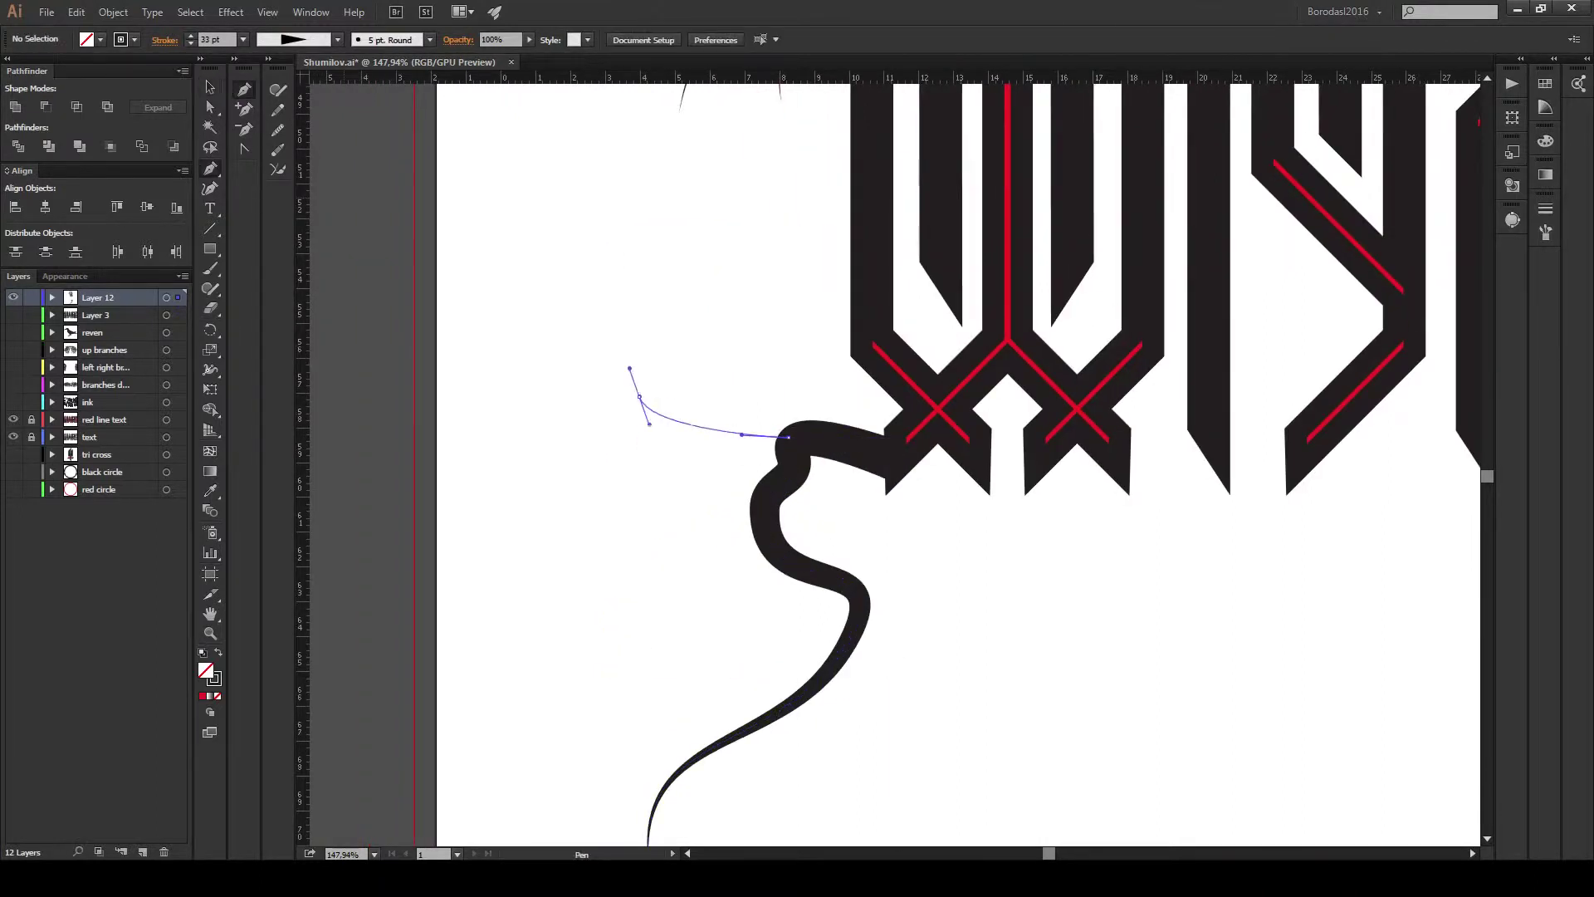
drag(515, 457, 475, 514)
click(448, 584)
key(v)
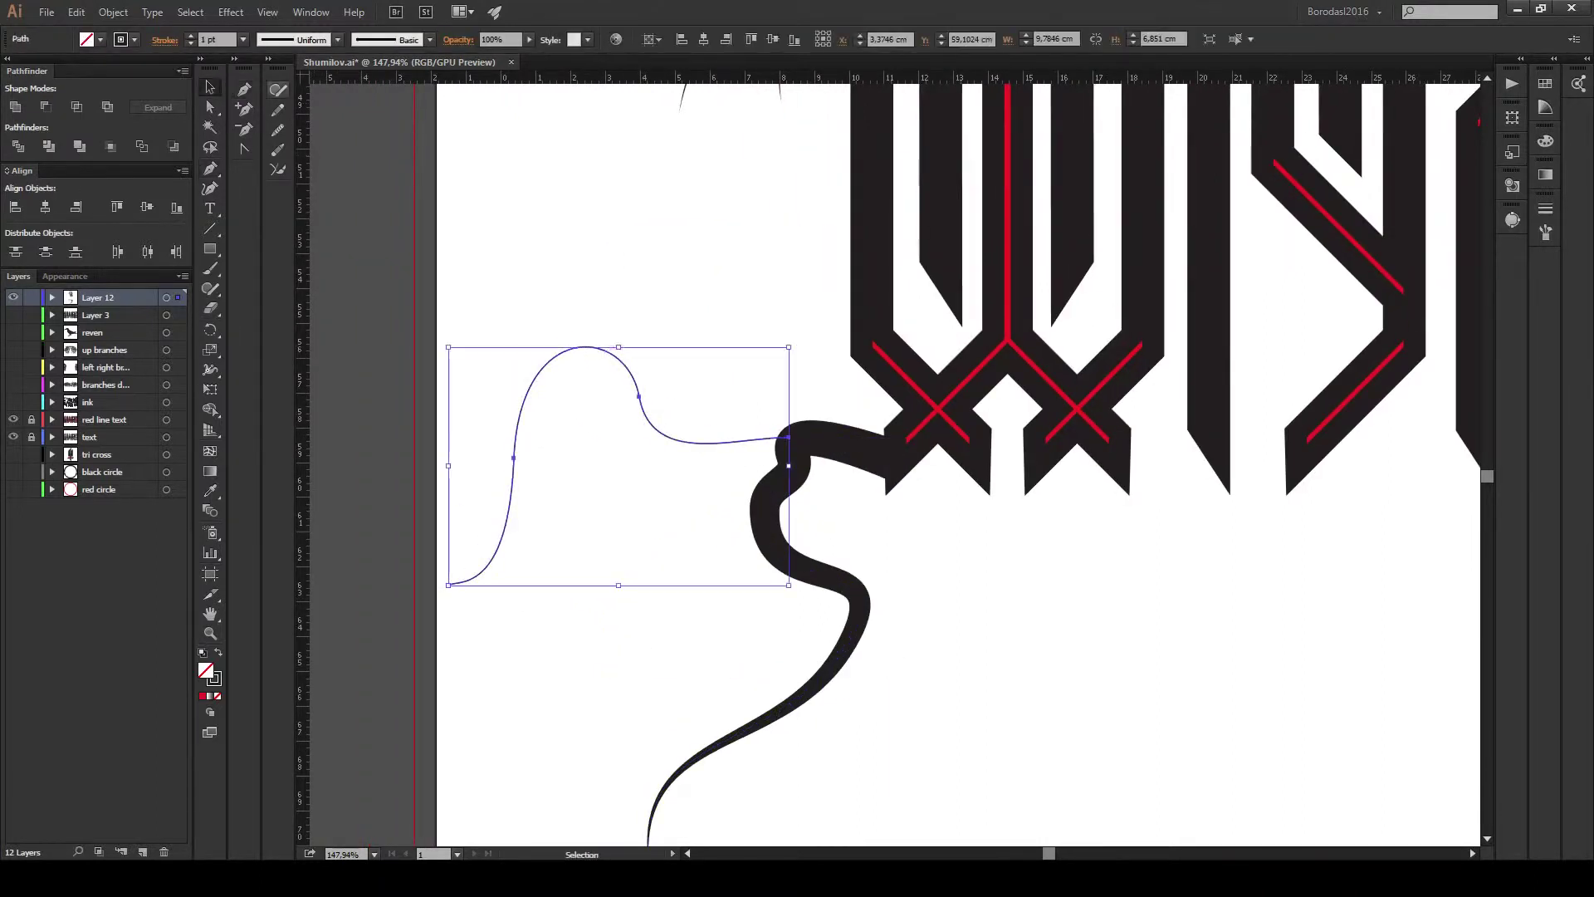
click(244, 39)
click(266, 349)
key(ctrl+shift+a)
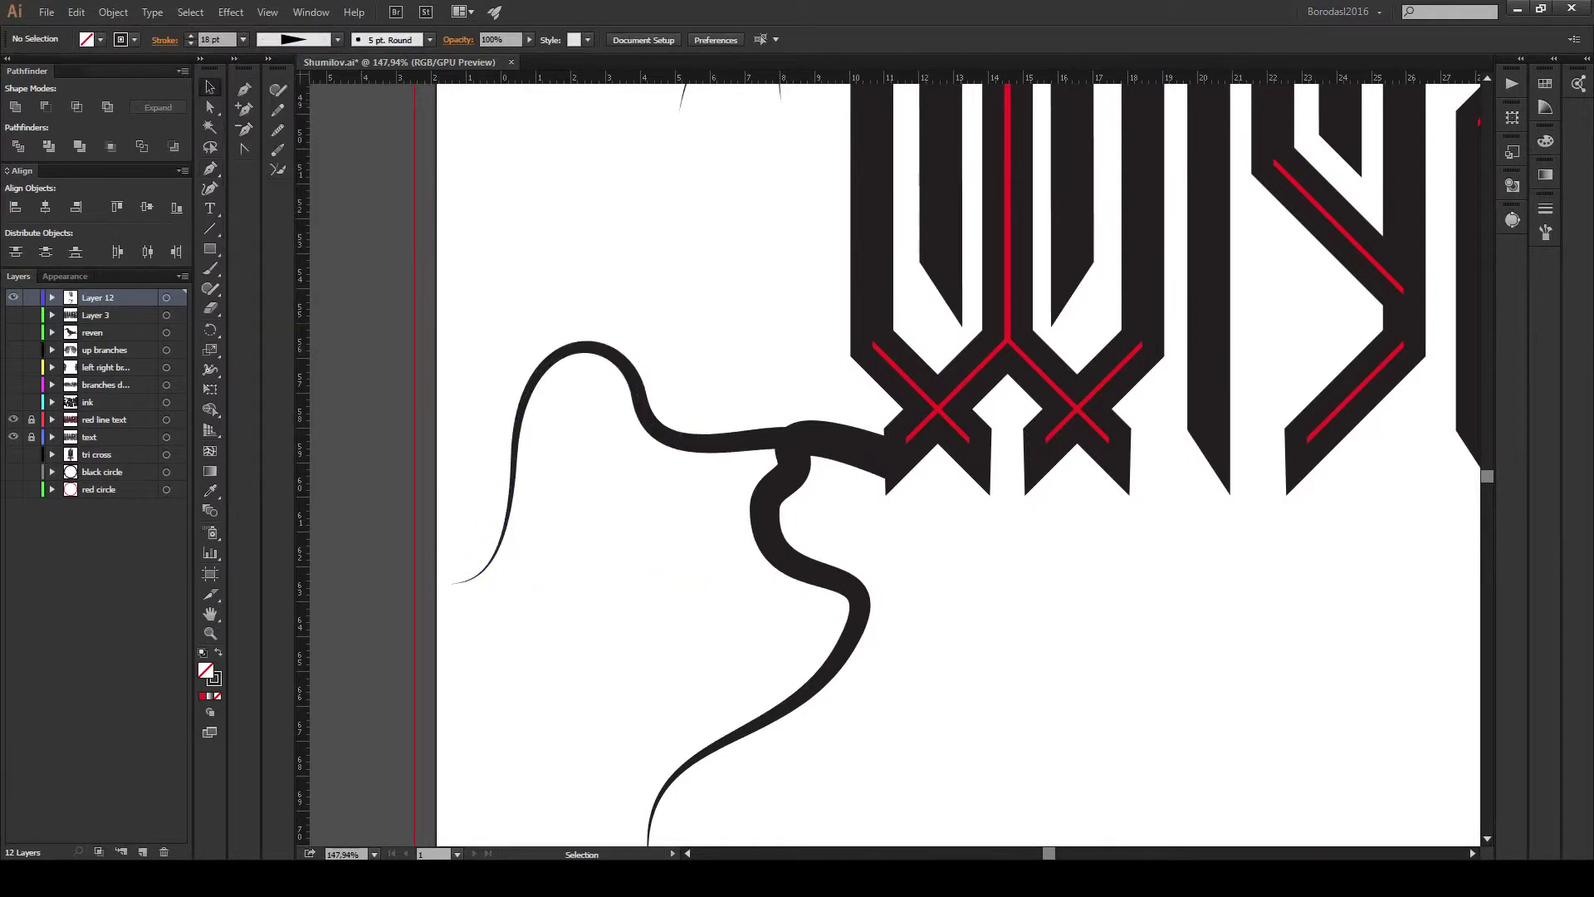
Draw two thin curved rootlets below the thick offshoot.
click(695, 453)
drag(631, 664, 614, 714)
click(554, 756)
click(554, 613)
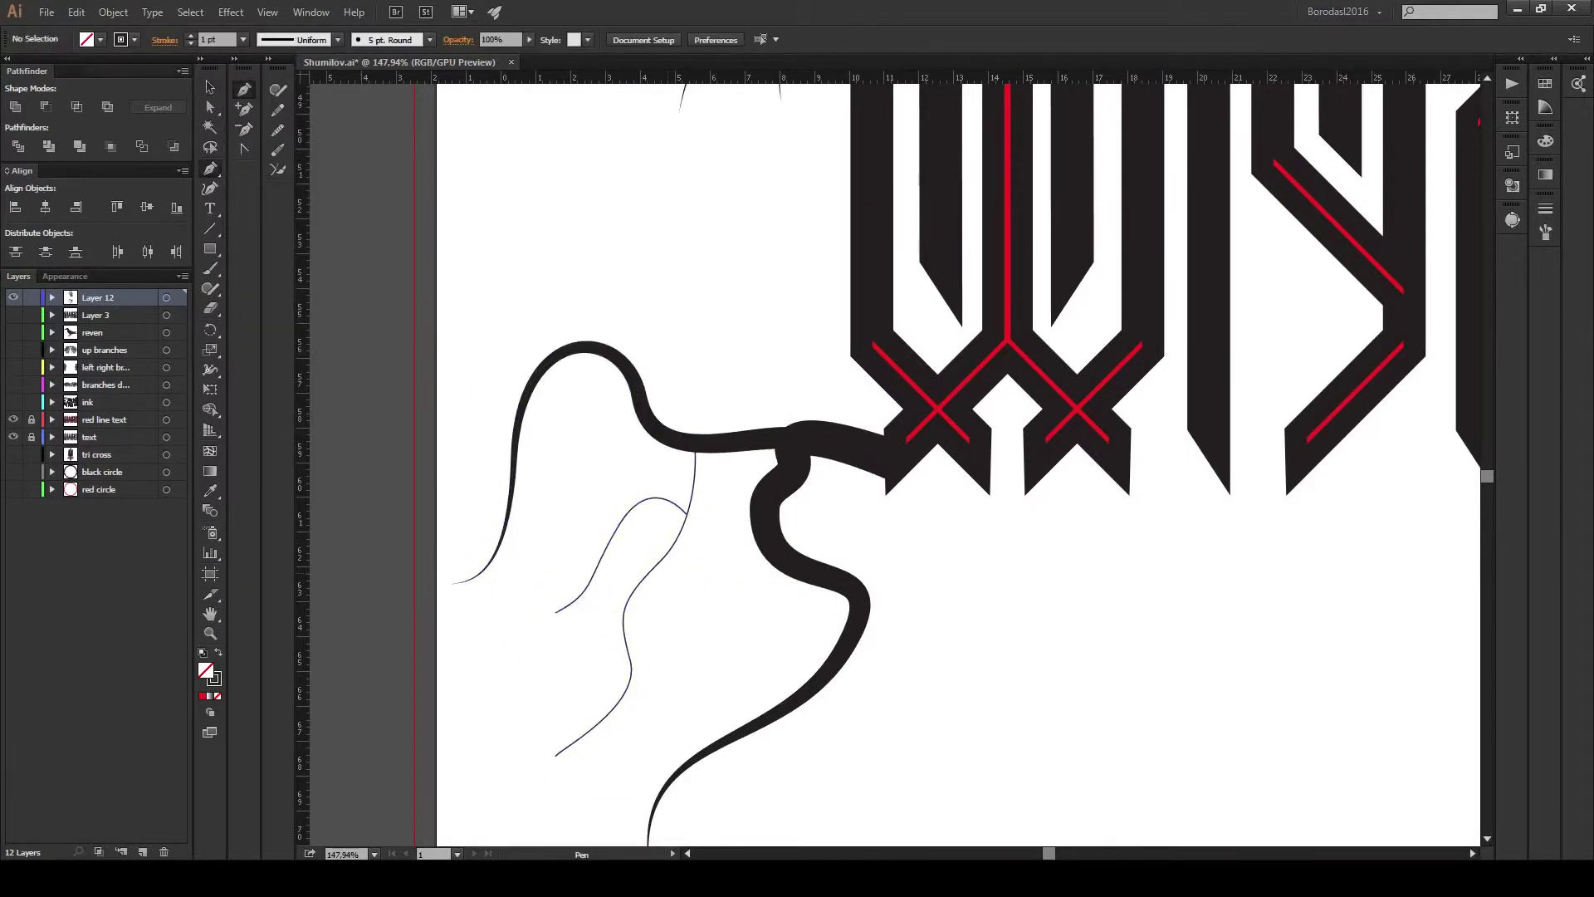
drag(702, 612, 677, 656)
click(667, 724)
Set the thin rootlets' stroke weight to 16 pt.
key(v)
click(629, 660)
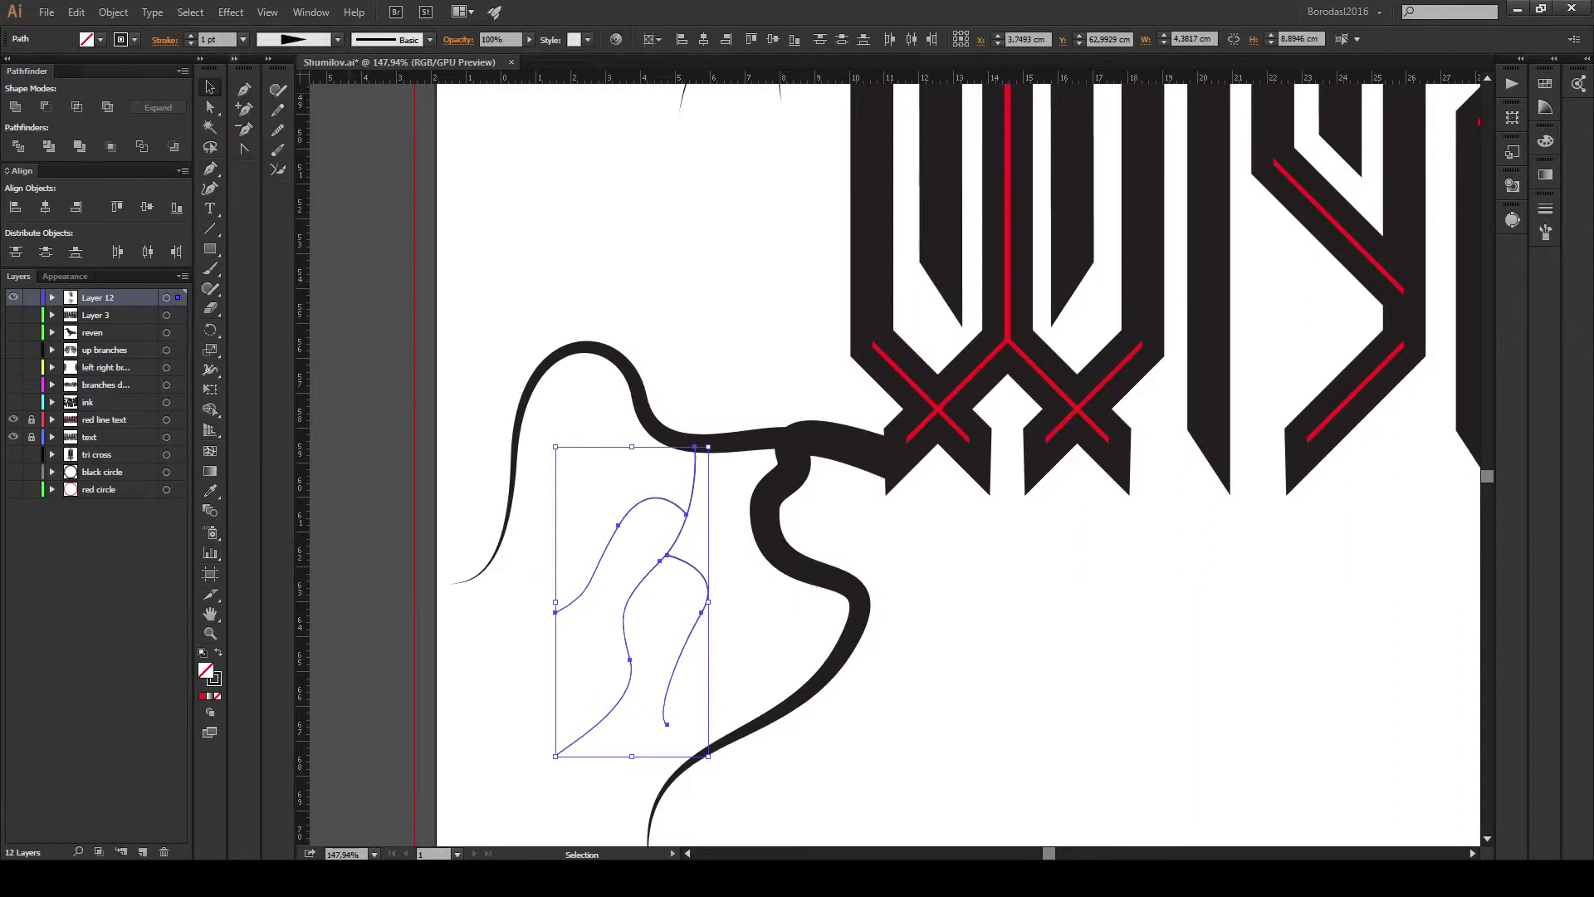
click(243, 39)
click(265, 331)
key(ctrl+shift+a)
key(ctrl+minus)
key(ctrl+minus)
key(ctrl+minus)
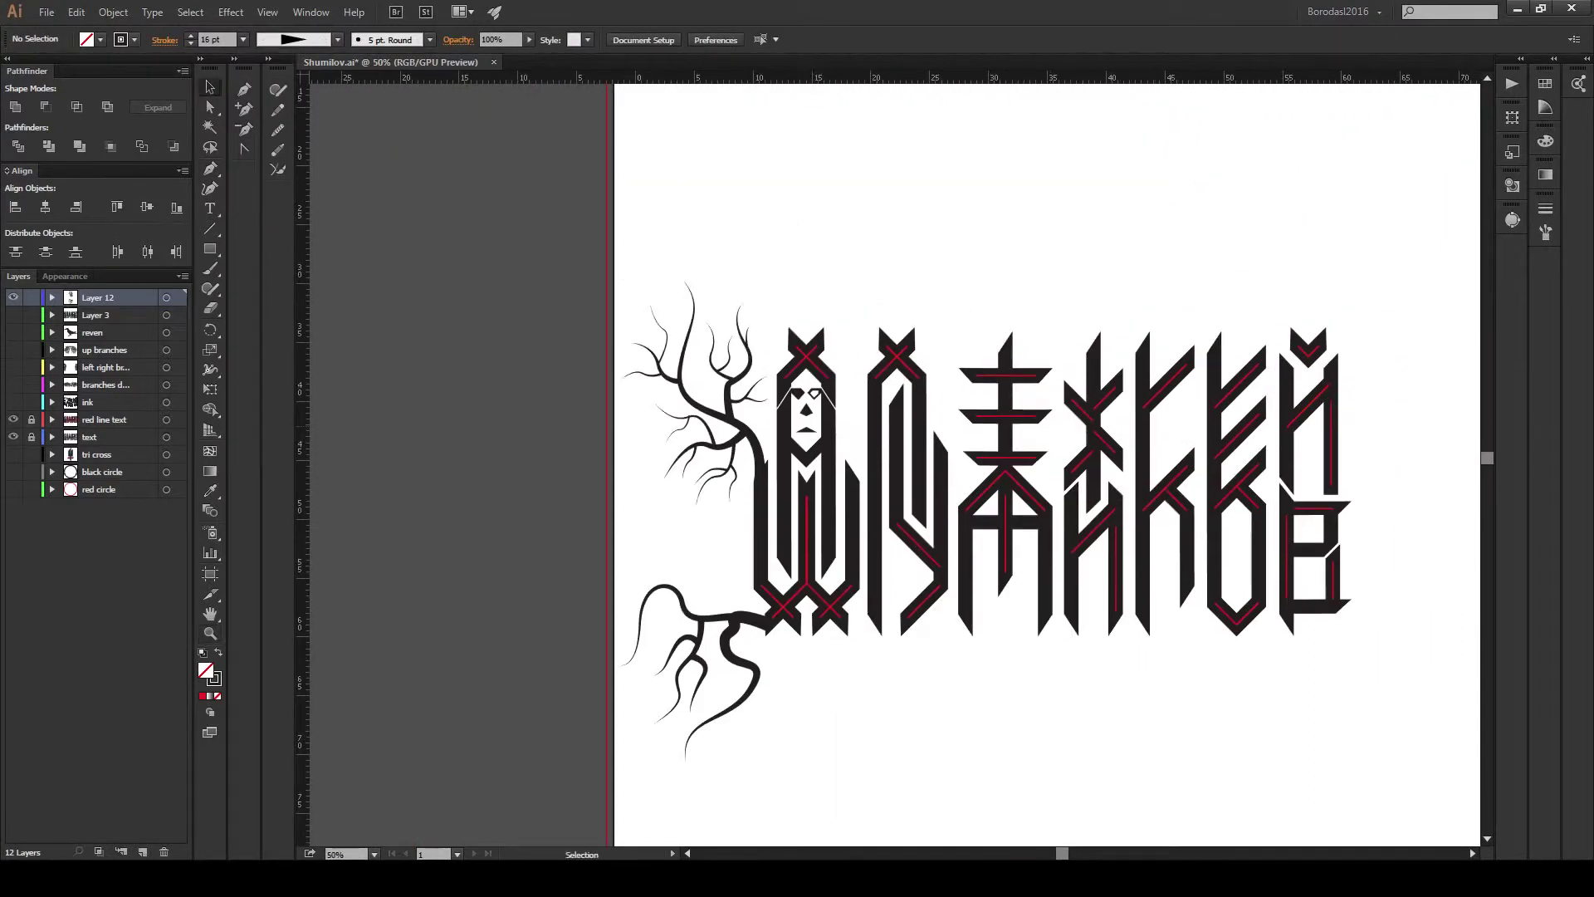
Delete the newly drawn branches and reveal the prepared roots layer below the lettering.
key(ctrl+a)
key(Delete)
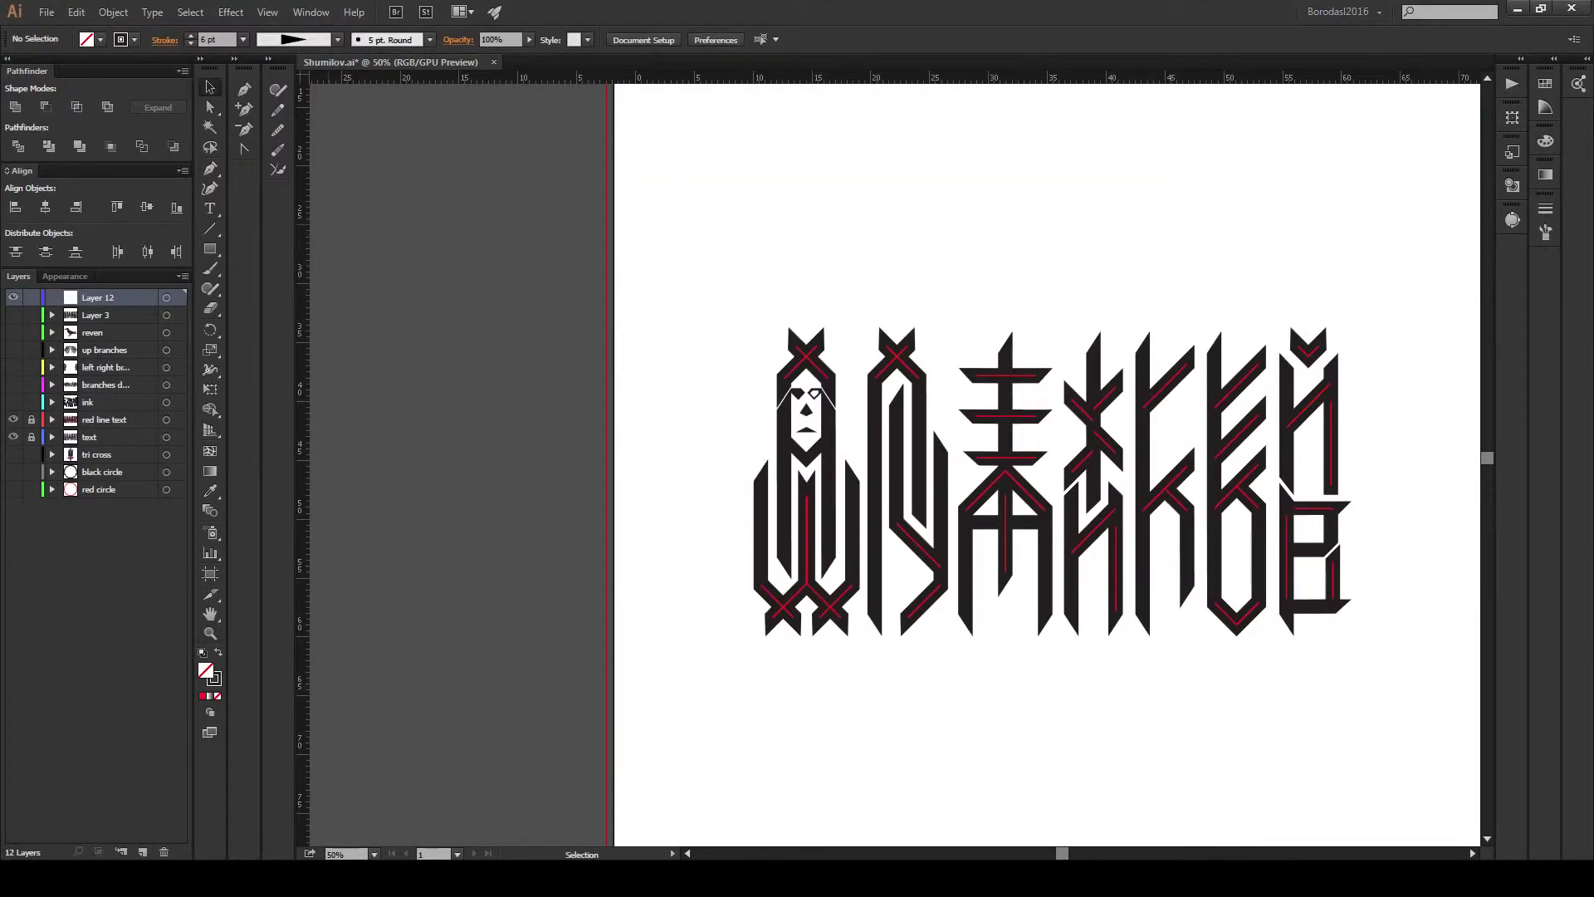
click(14, 385)
drag(997, 498, 887, 375)
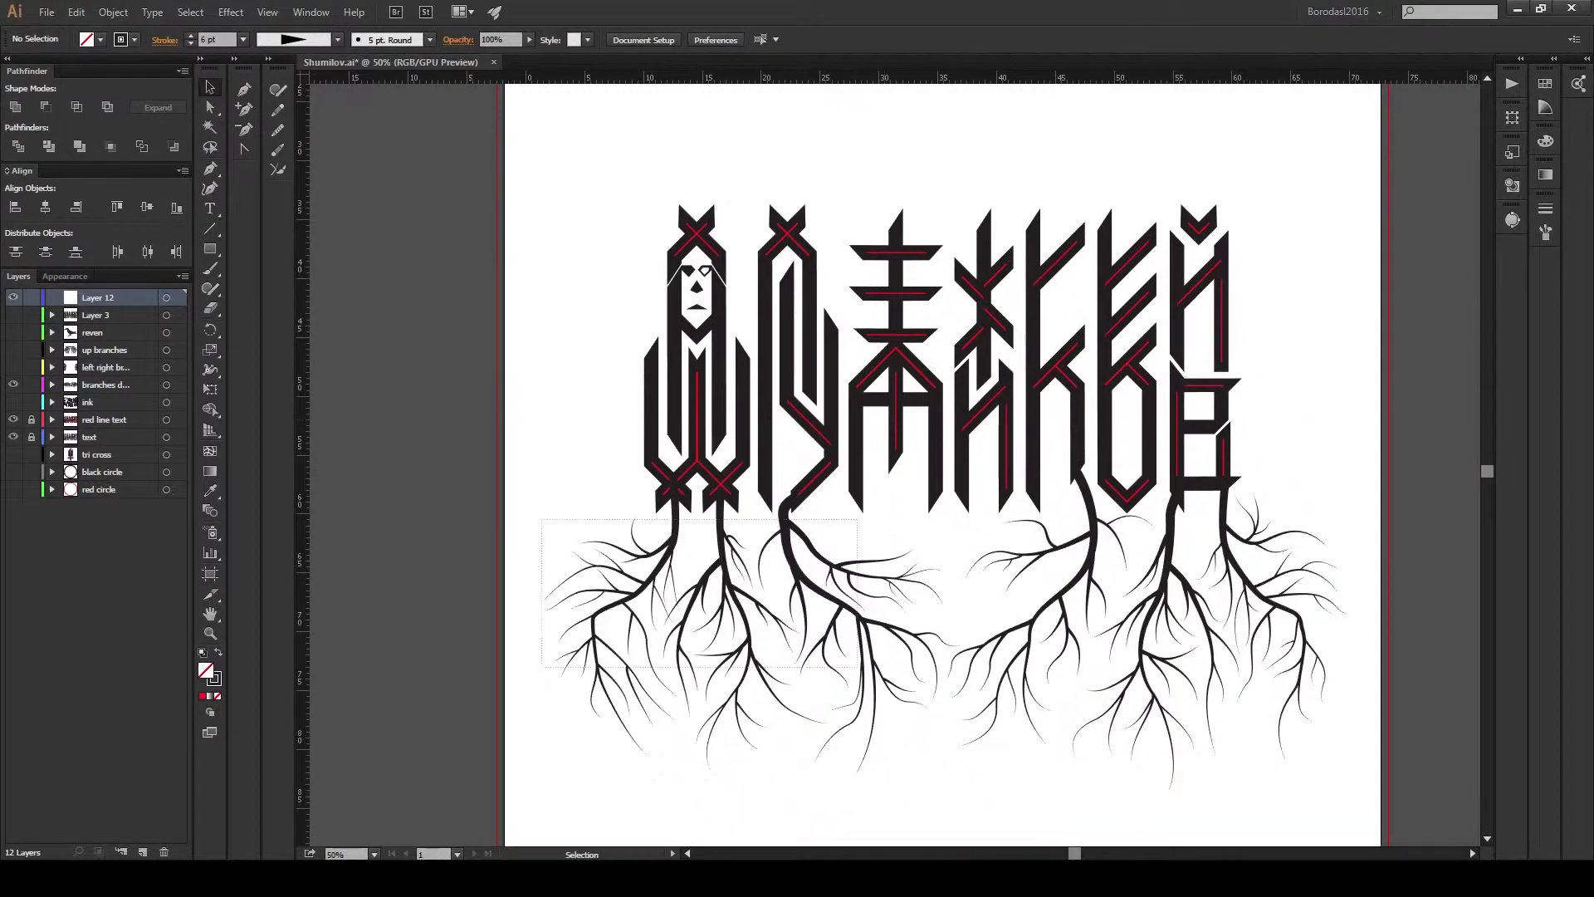
key(ctrl+a)
key(ctrl+shift+b)
Show the side-branches layer and make it the active layer.
scroll(897, 465, up, 3)
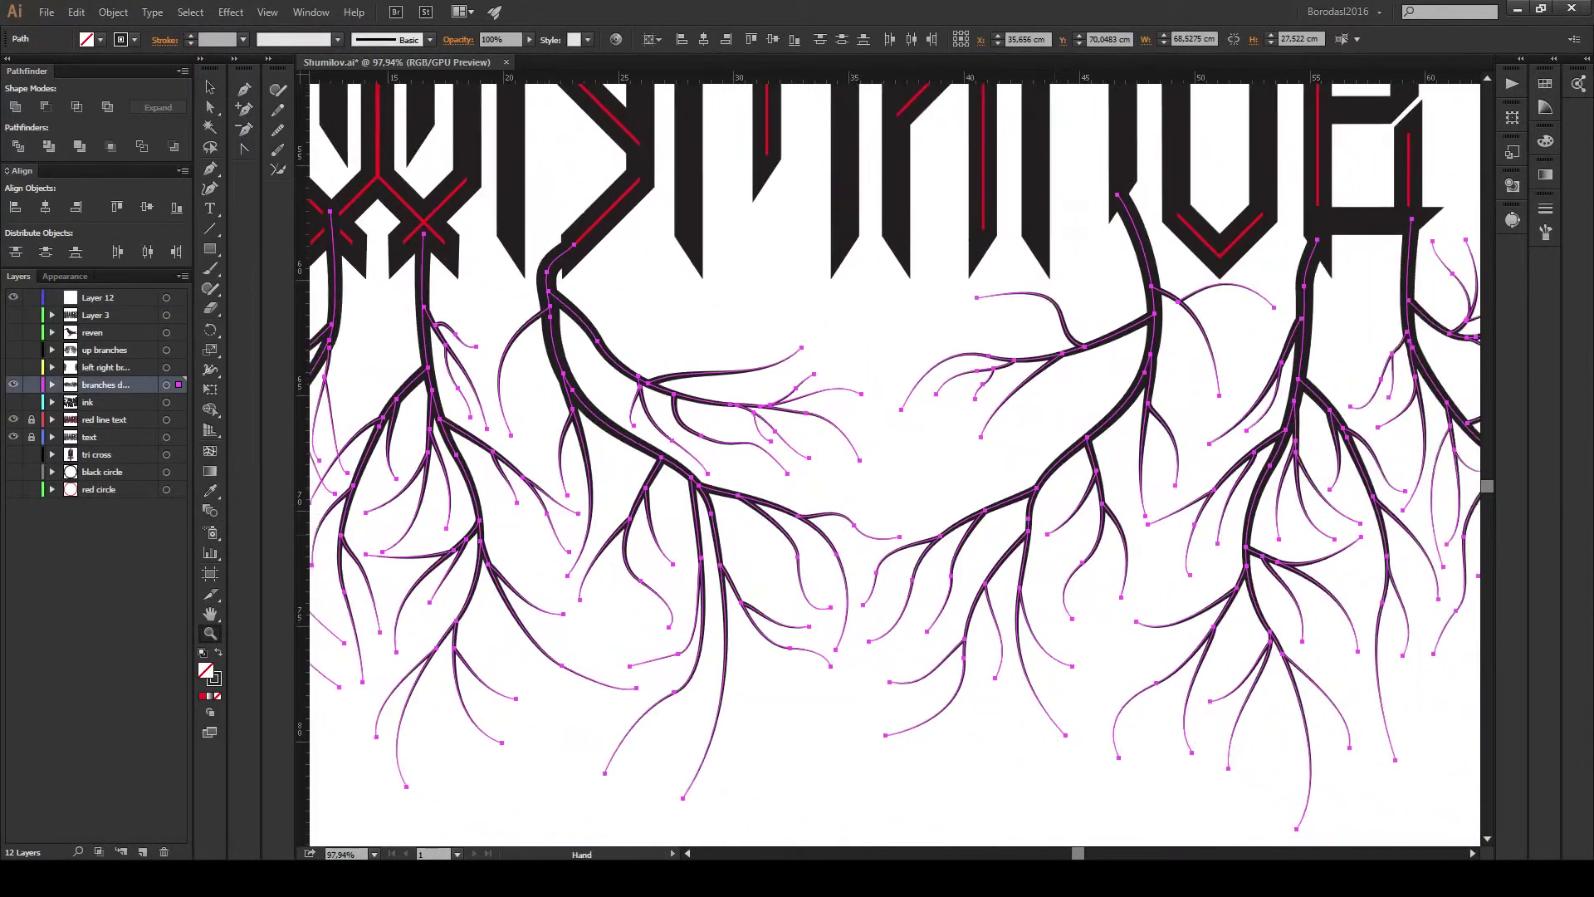
scroll(897, 465, down, 1)
scroll(897, 465, down, 1)
scroll(897, 465, down, 1)
key(ctrl+shift+a)
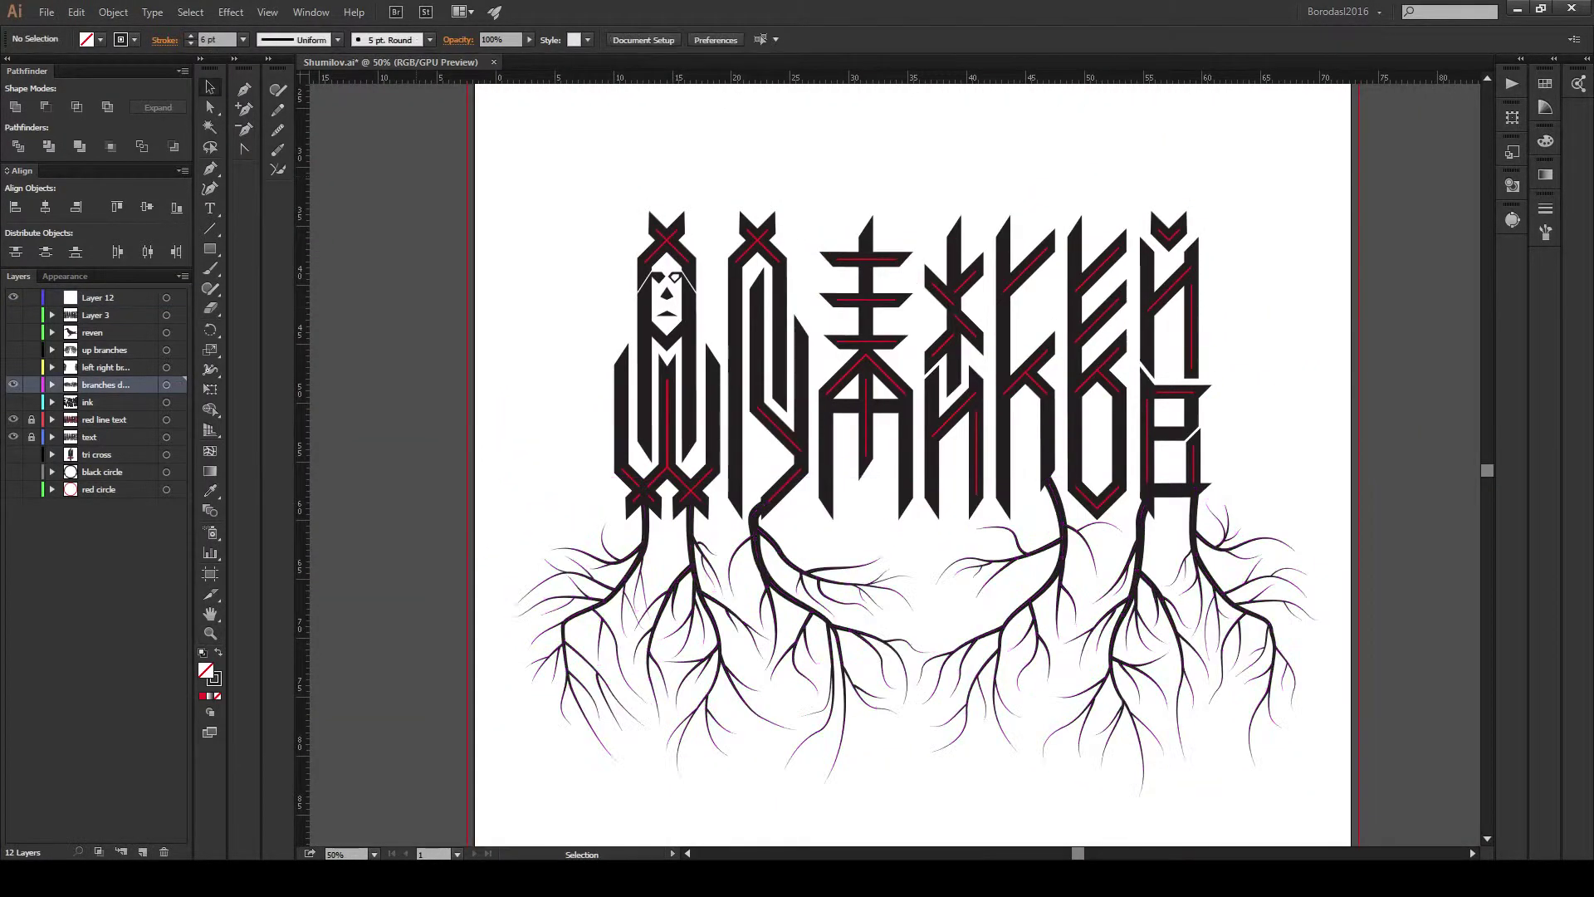
click(13, 367)
drag(896, 465, 855, 579)
click(105, 367)
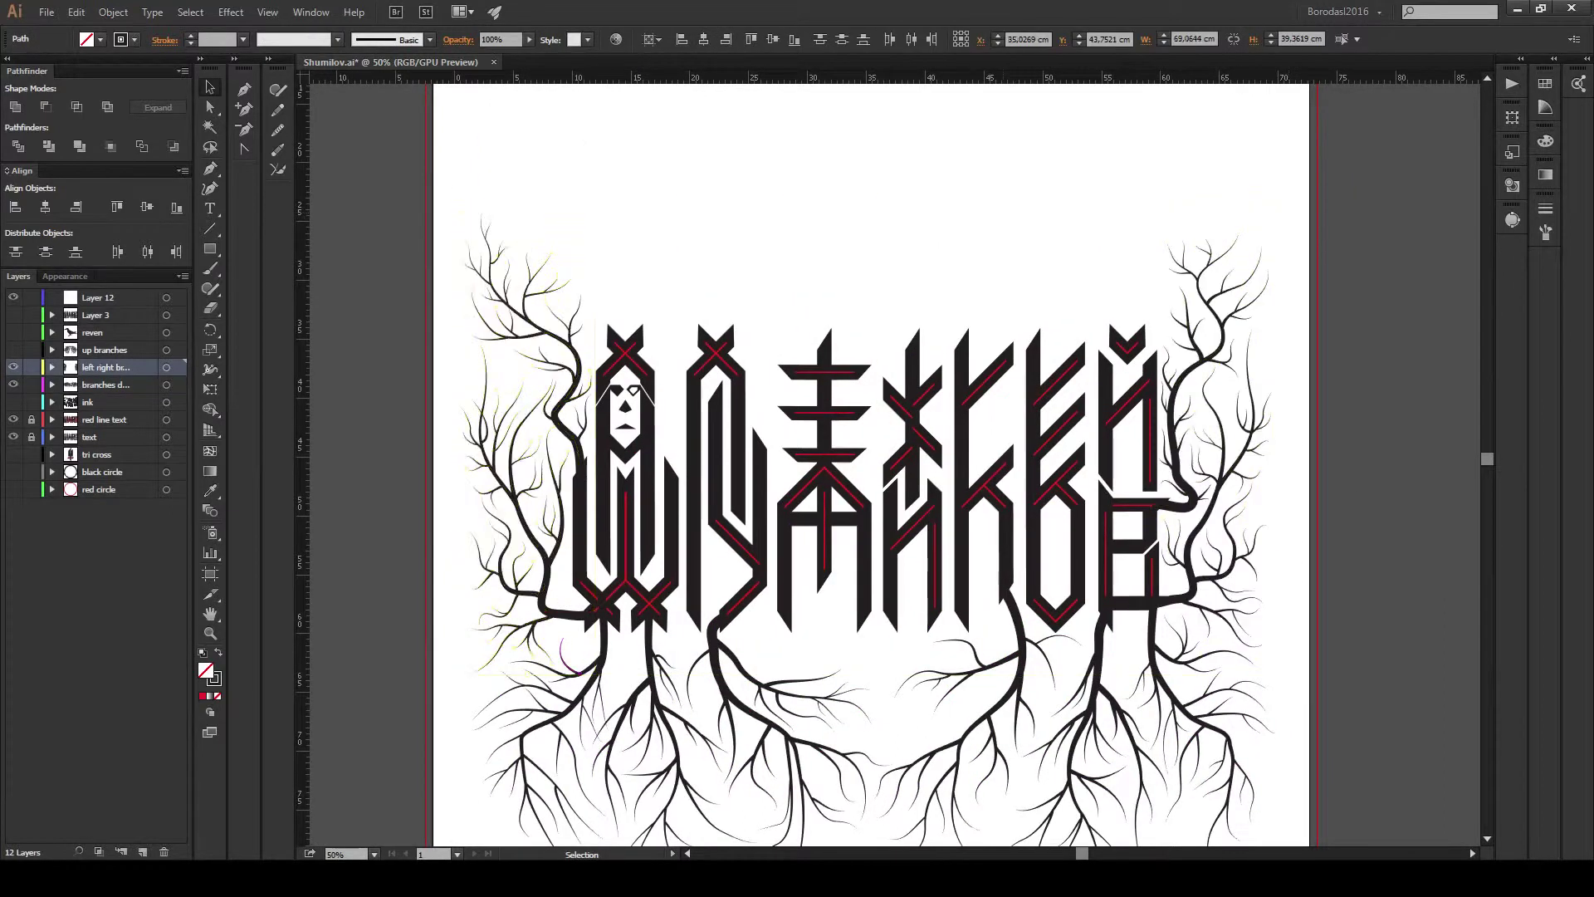
Draw a circle above the lettering and thicken its stroke to 38 pt.
drag(896, 465, 774, 608)
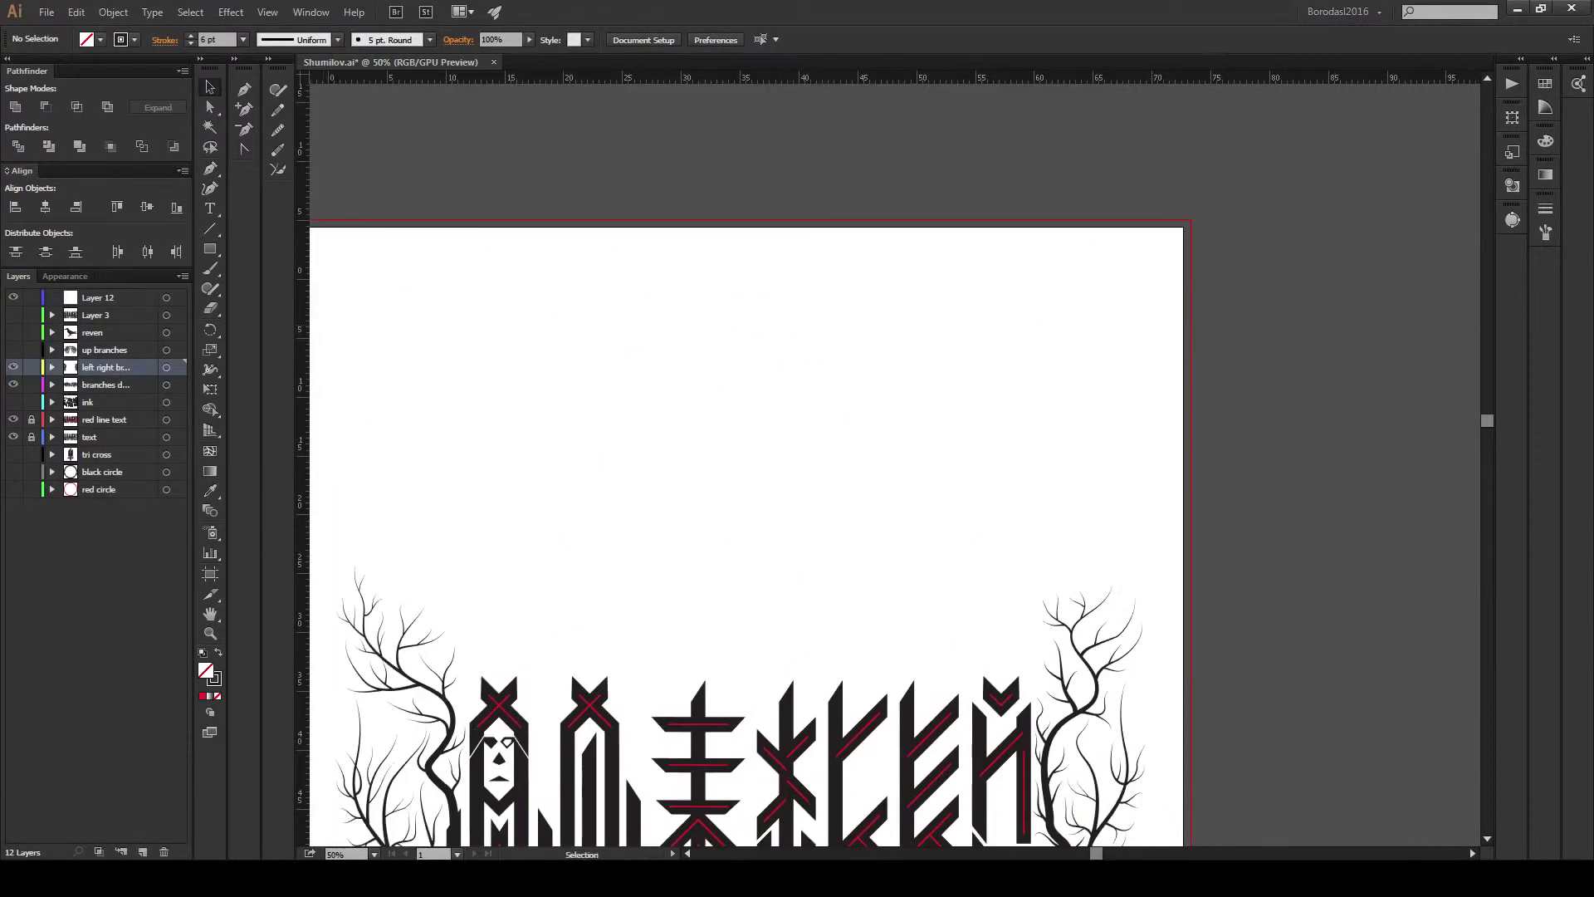
drag(210, 249, 274, 299)
drag(597, 314, 856, 551)
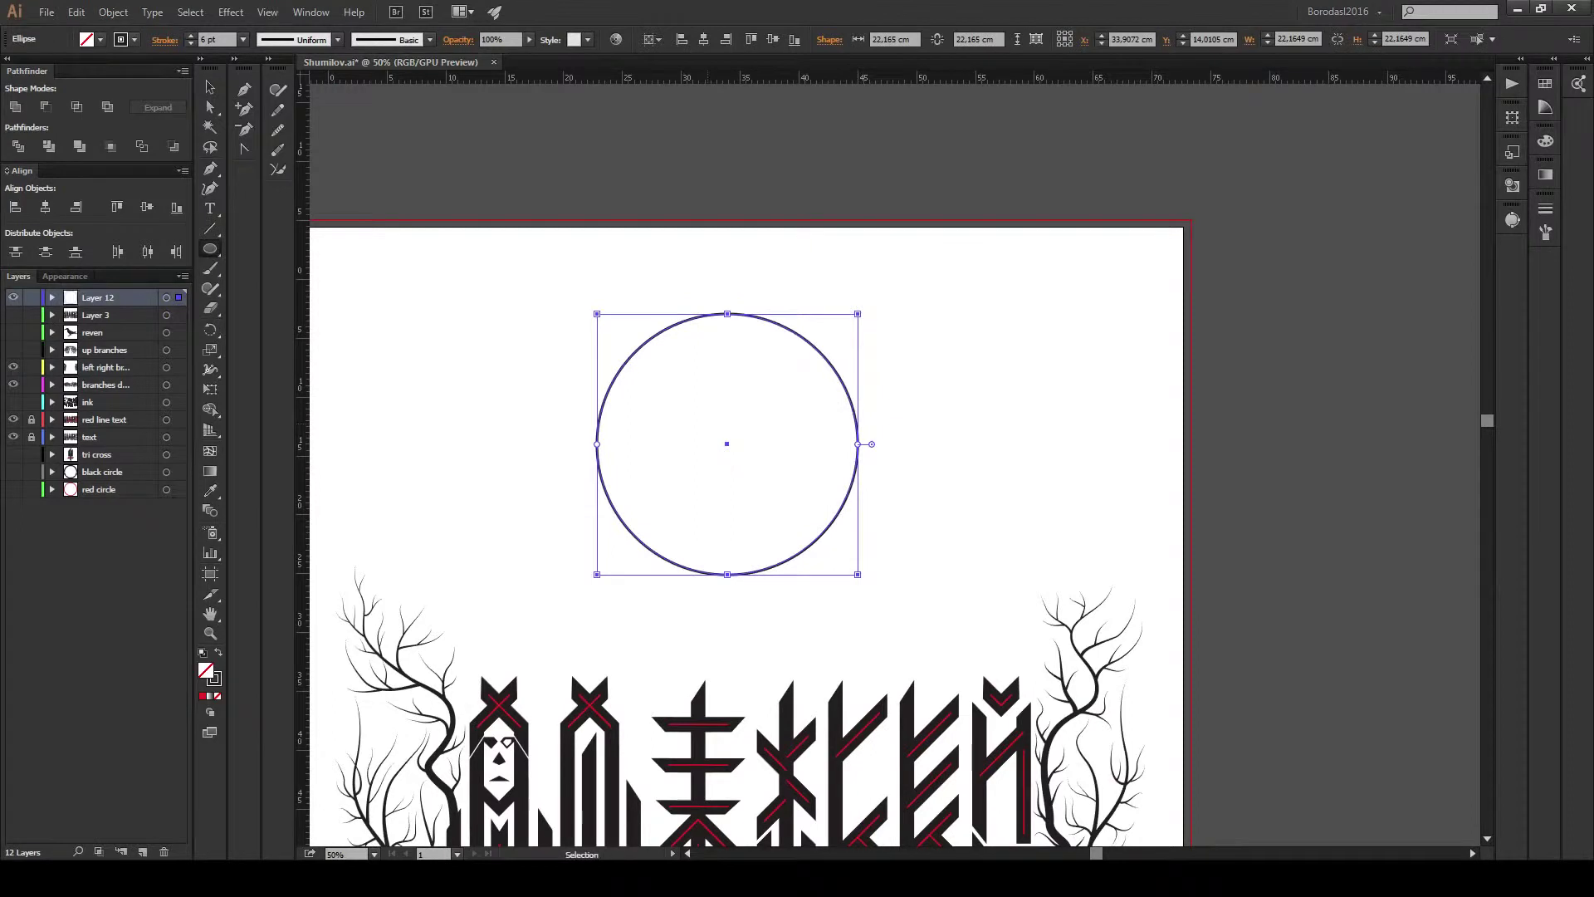
key(Up)
key(Up)
key(Up)
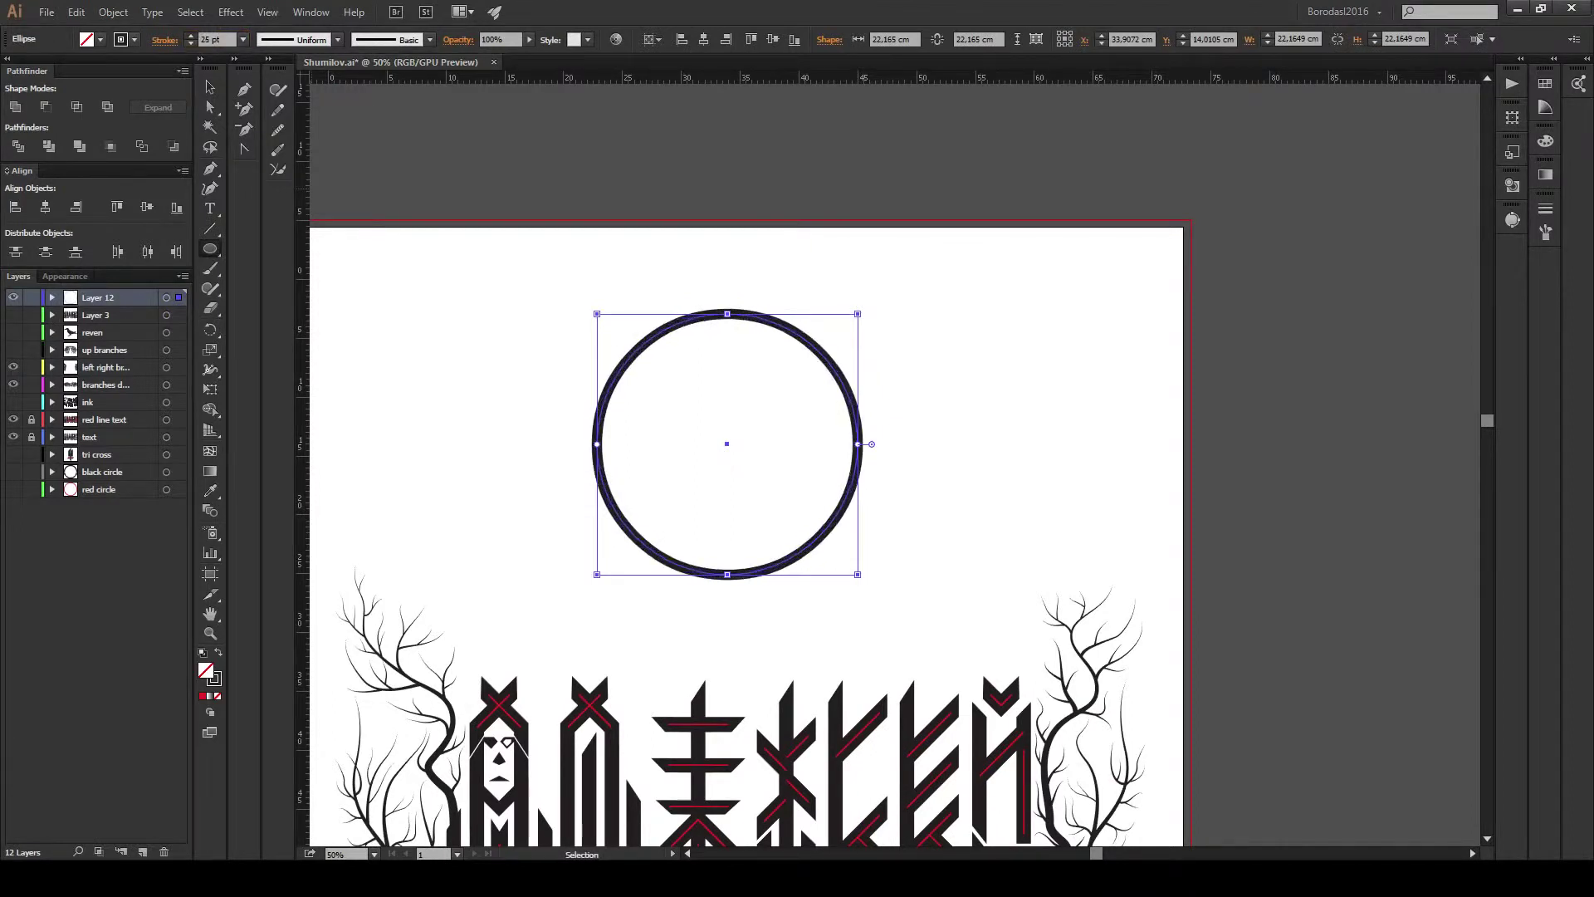
key(Up)
key(Up)
key(Up)
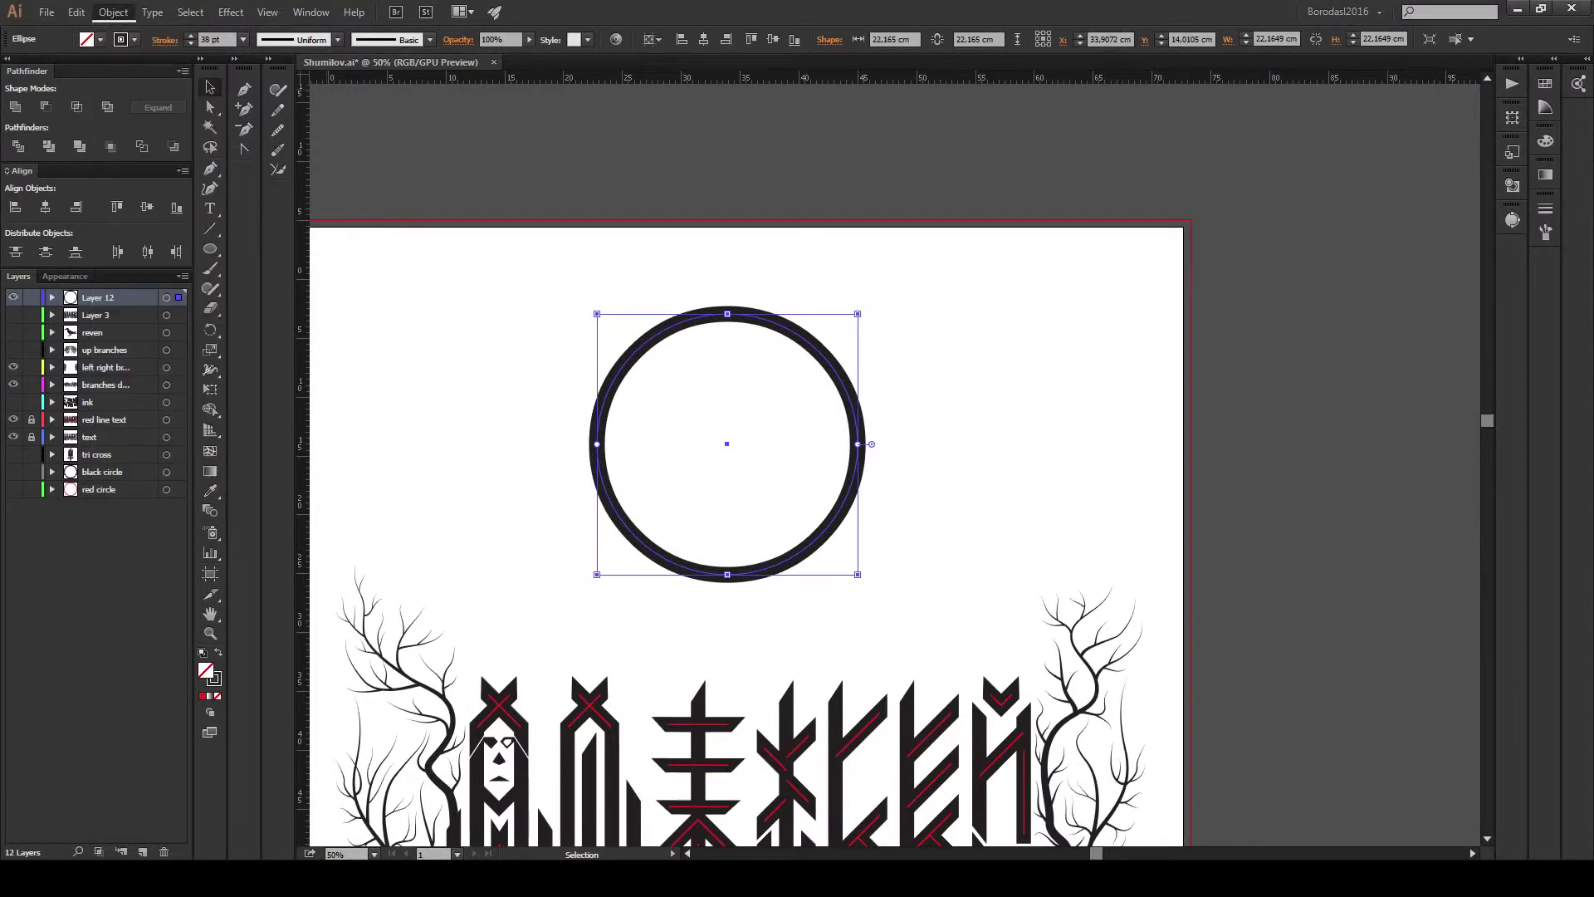
key(ctrl+shift+a)
Draw a narrow bar, rotate it 45°, and move it across the circle.
key(m)
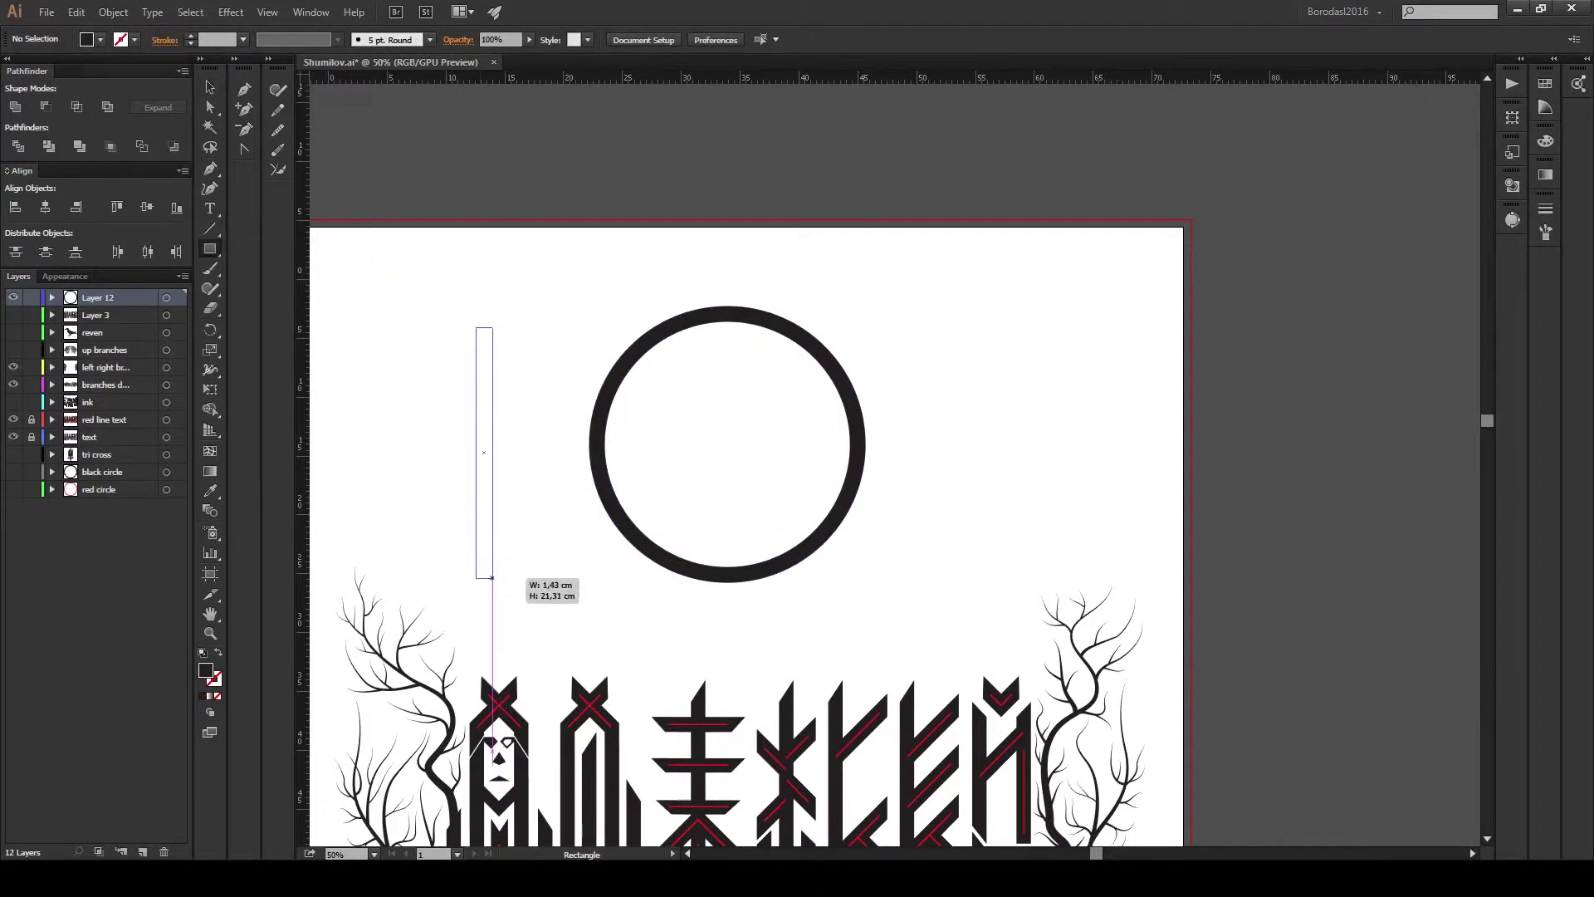
drag(492, 577, 492, 600)
right_click(484, 332)
click(640, 588)
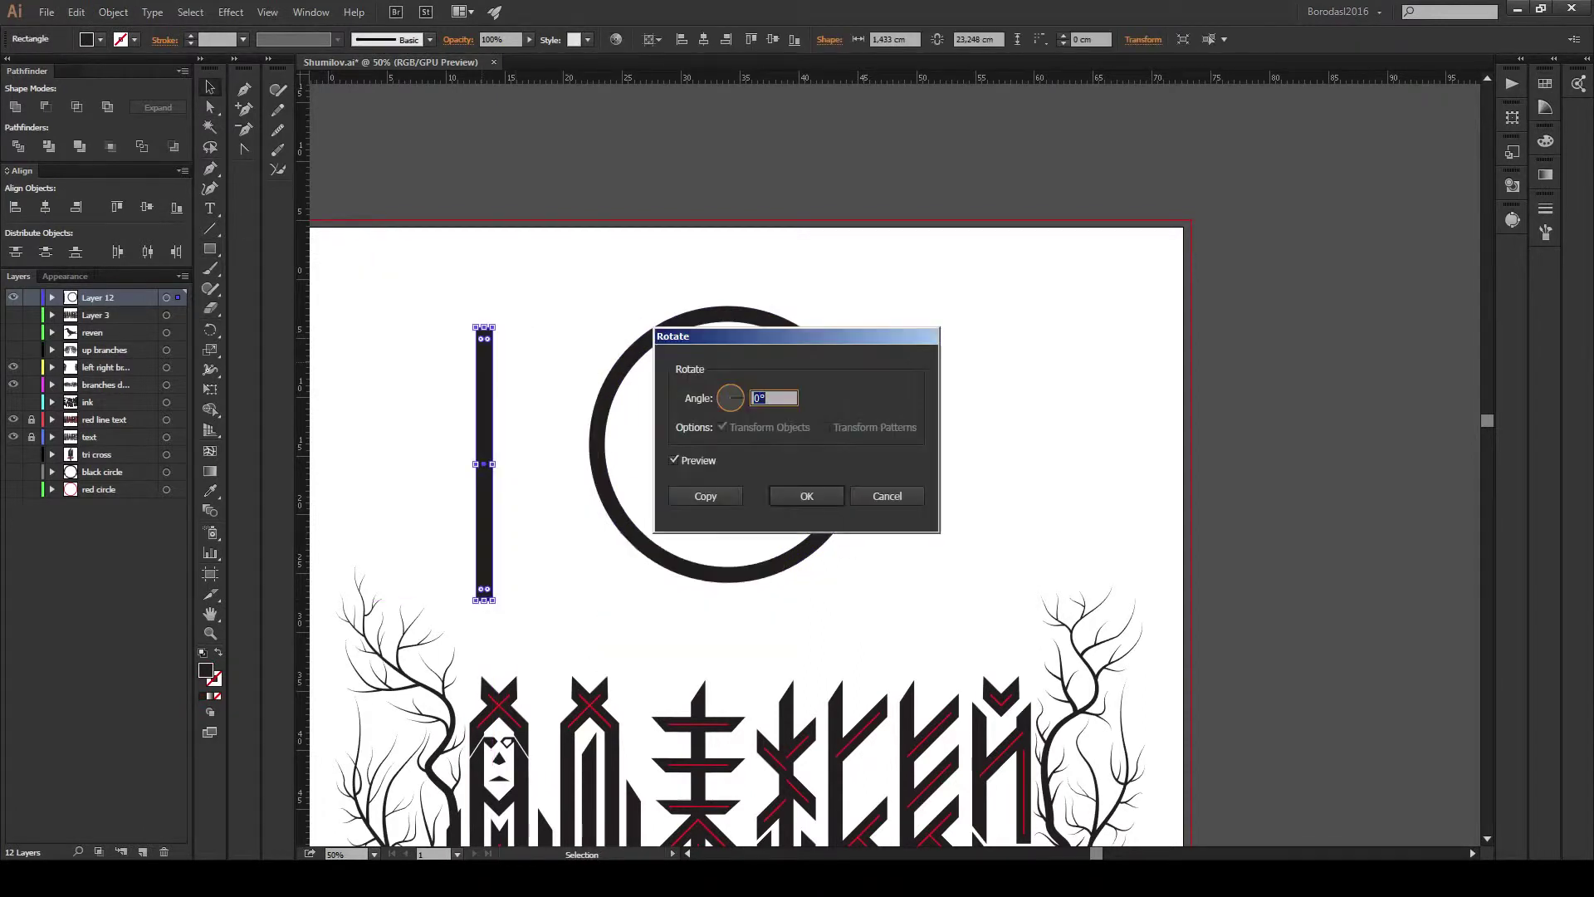
text(45)
key(Return)
mouse_move(471, 453)
mouse_down()
mouse_move(818, 552)
mouse_move(888, 624)
mouse_up()
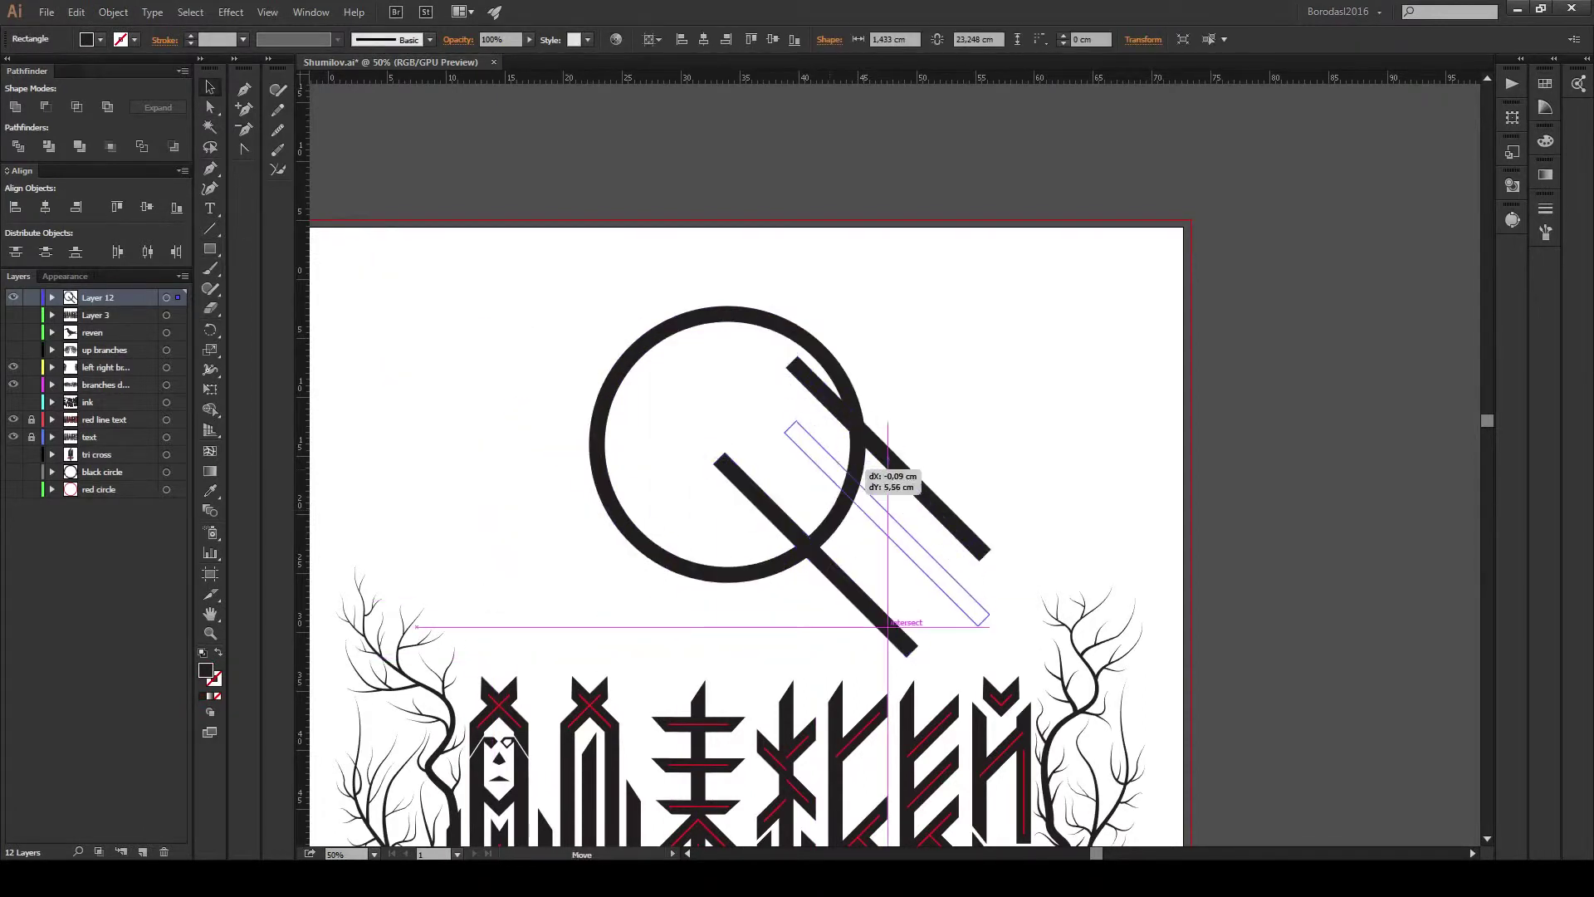
Make 90° rotated copies of the bars and arrange all four over the ring.
right_click(766, 475)
click(938, 664)
text(90)
click(872, 673)
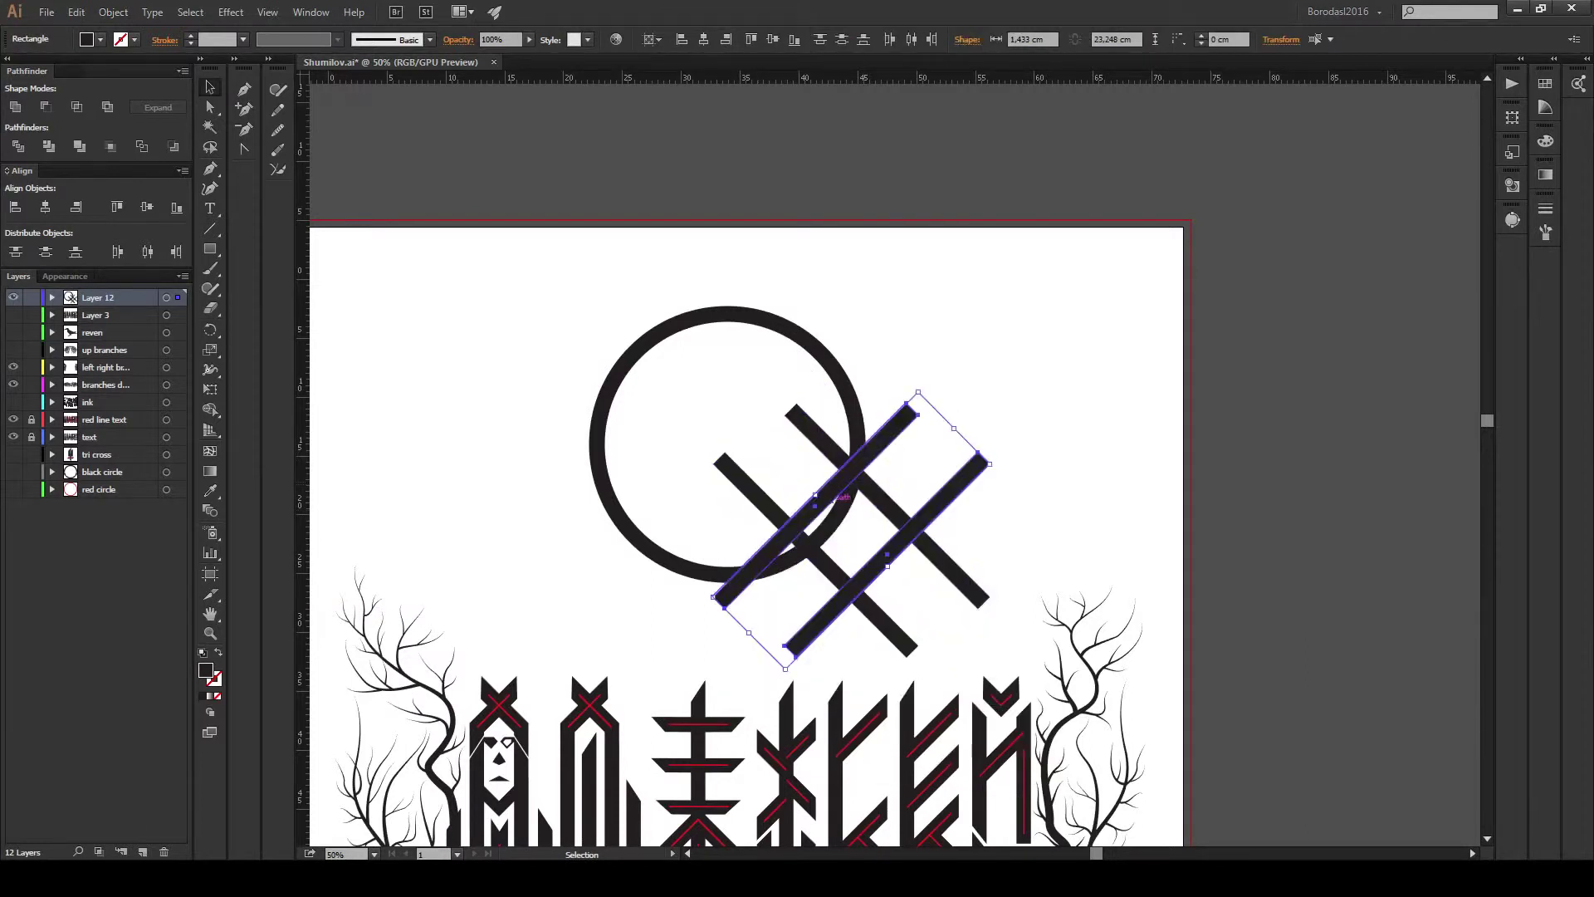
drag(834, 498, 556, 498)
shift+click(822, 552)
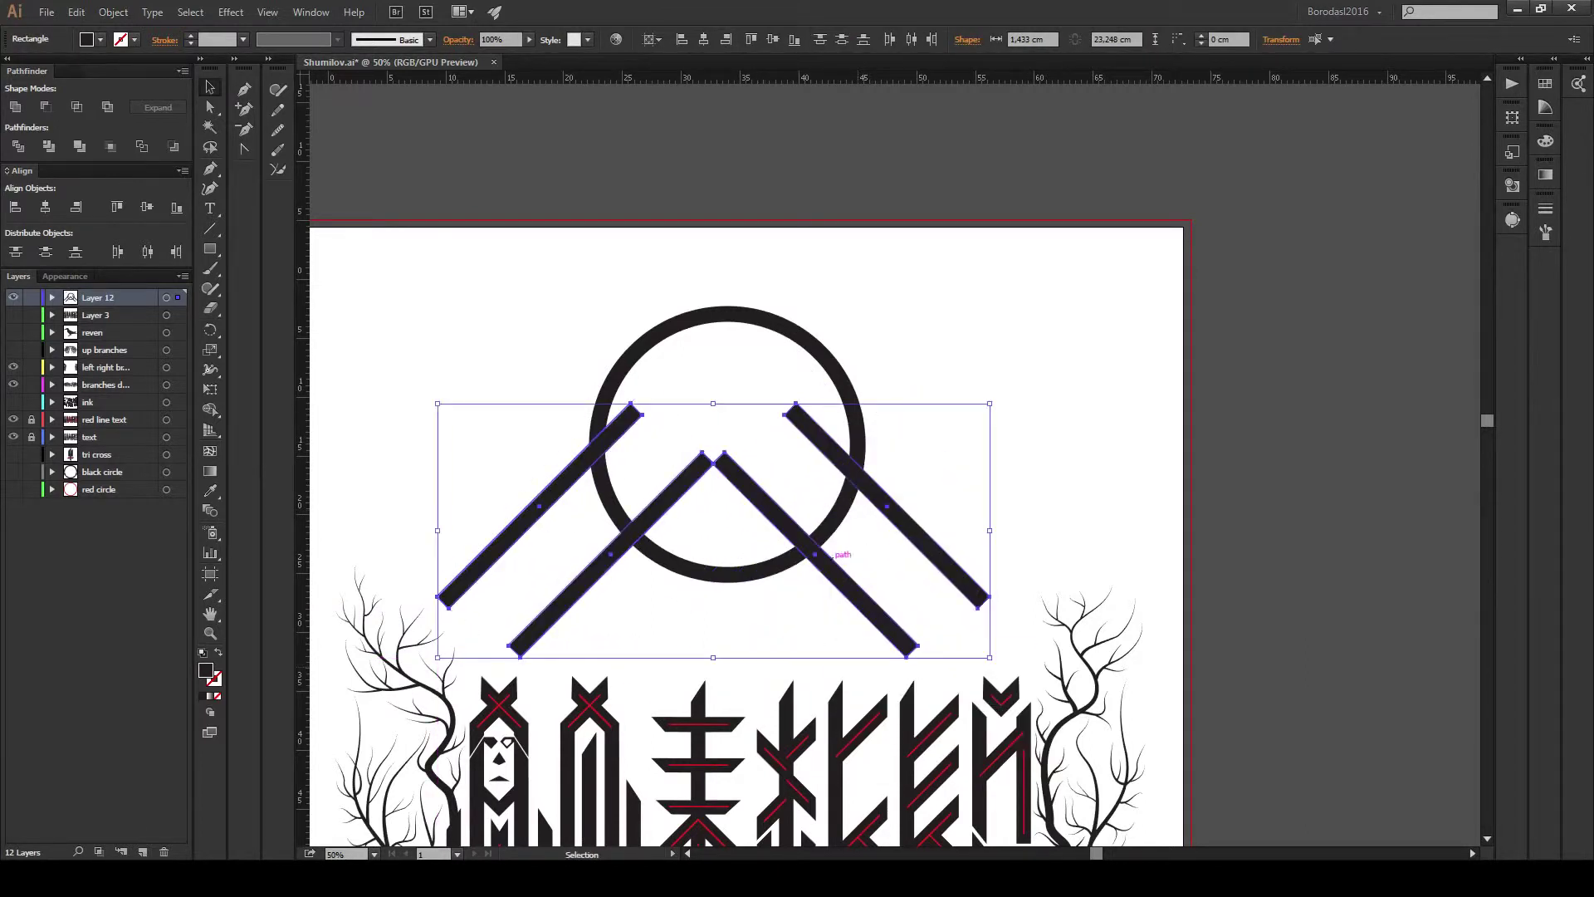
drag(820, 552, 836, 547)
Cut four gaps into the ring where the bars cross it with Shape Builder.
shift+click(847, 498)
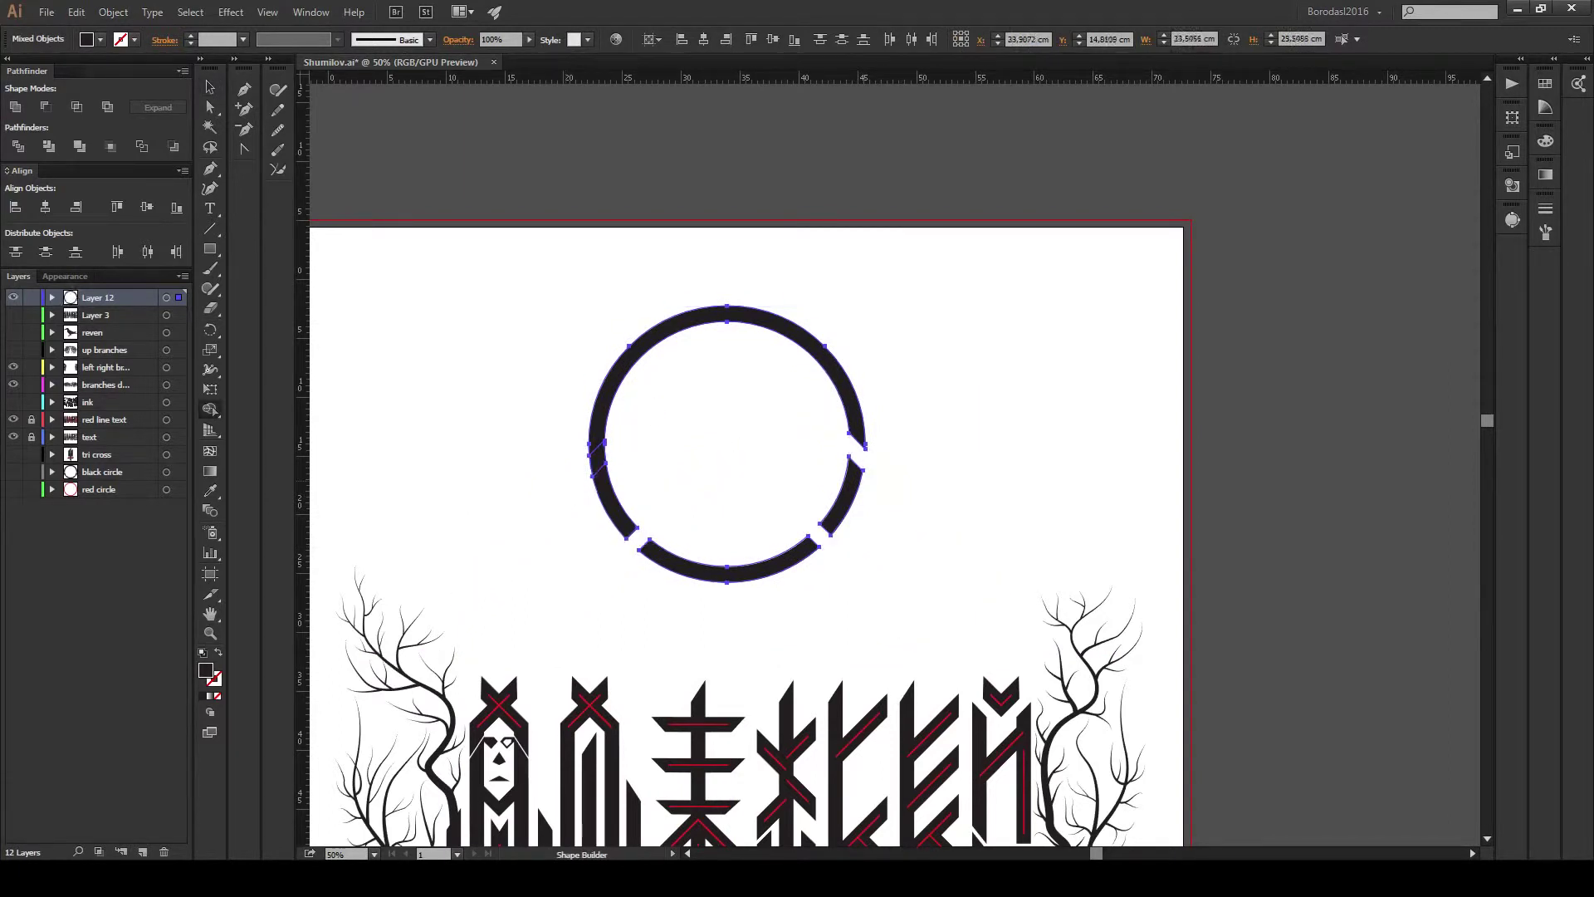
key(v)
click(726, 314)
click(996, 332)
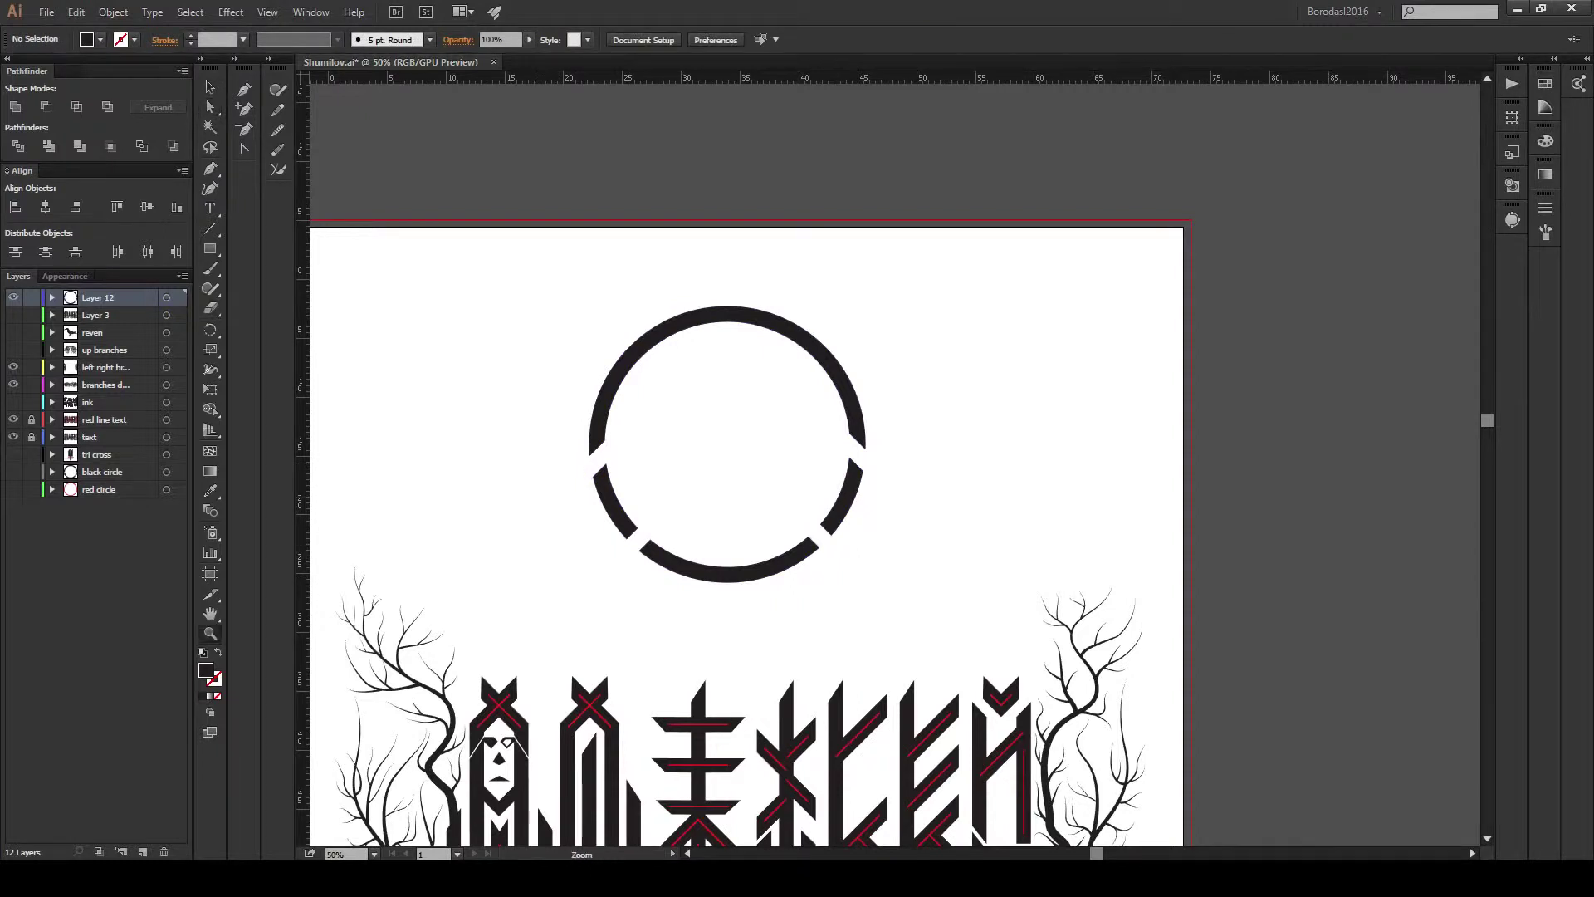
key(ctrl+minus)
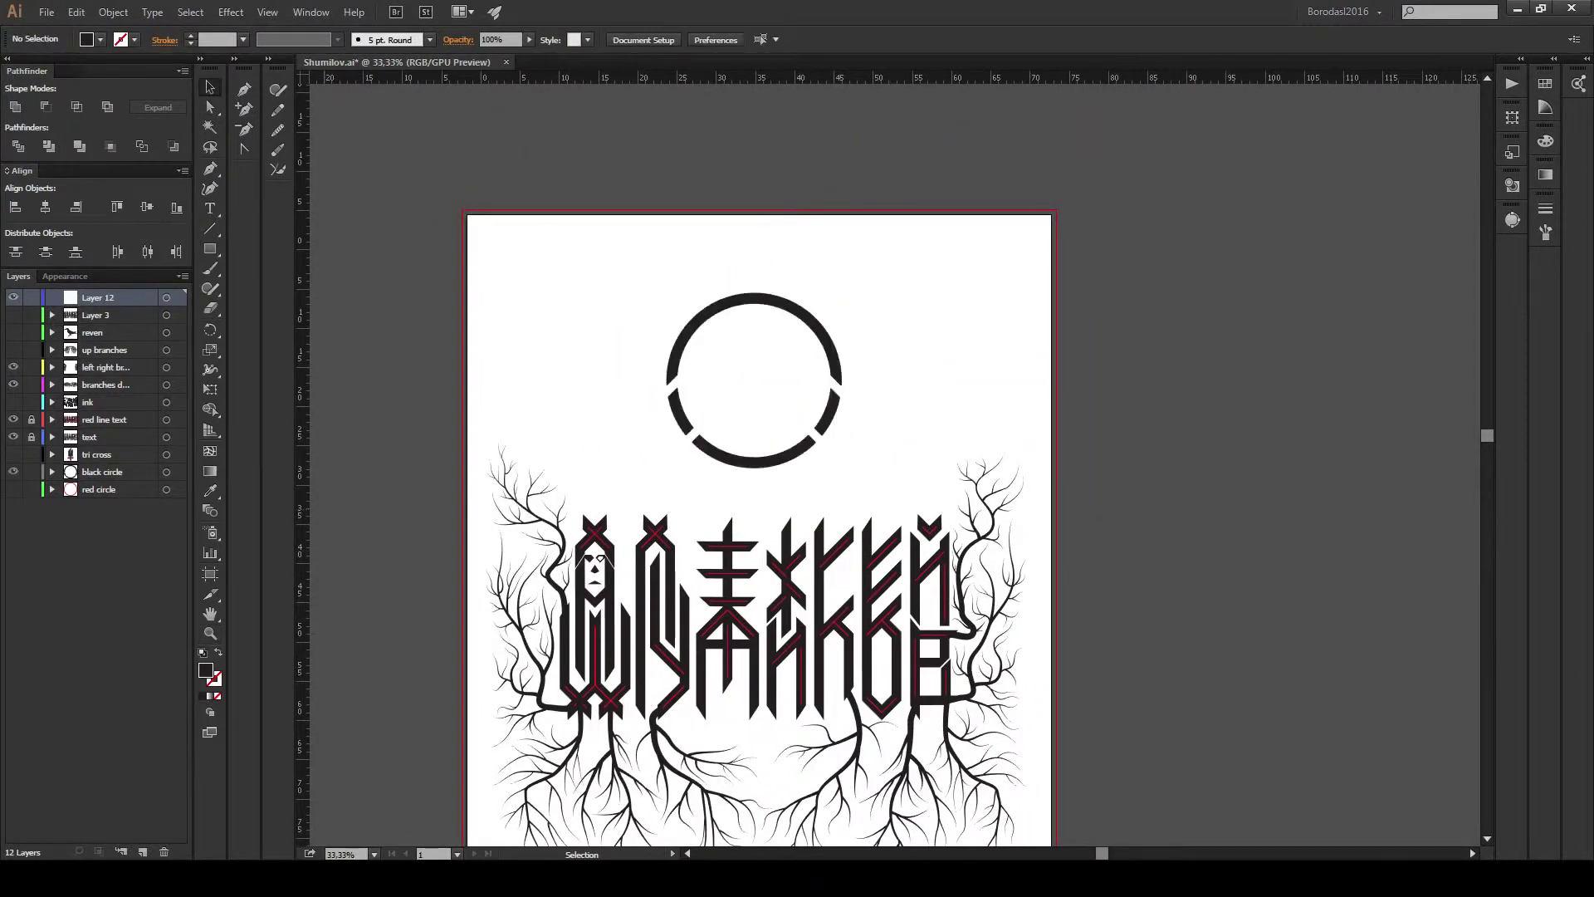
Show the tri cross layer and zoom in to inspect the emblem inside the ring.
click(14, 454)
key(z)
click(684, 419)
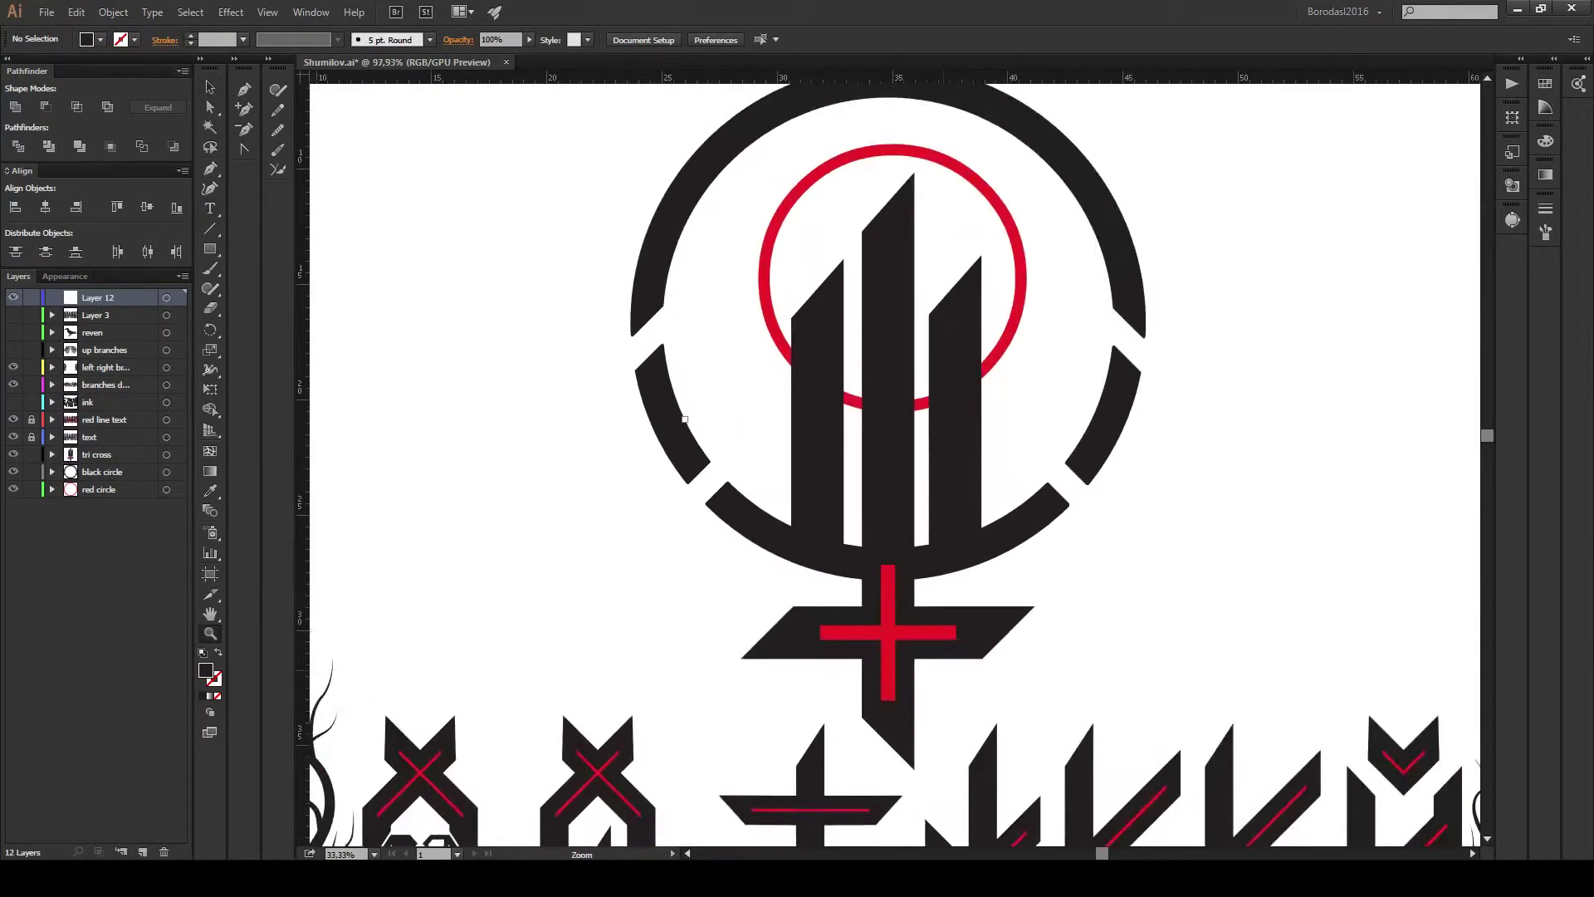
drag(645, 595, 751, 635)
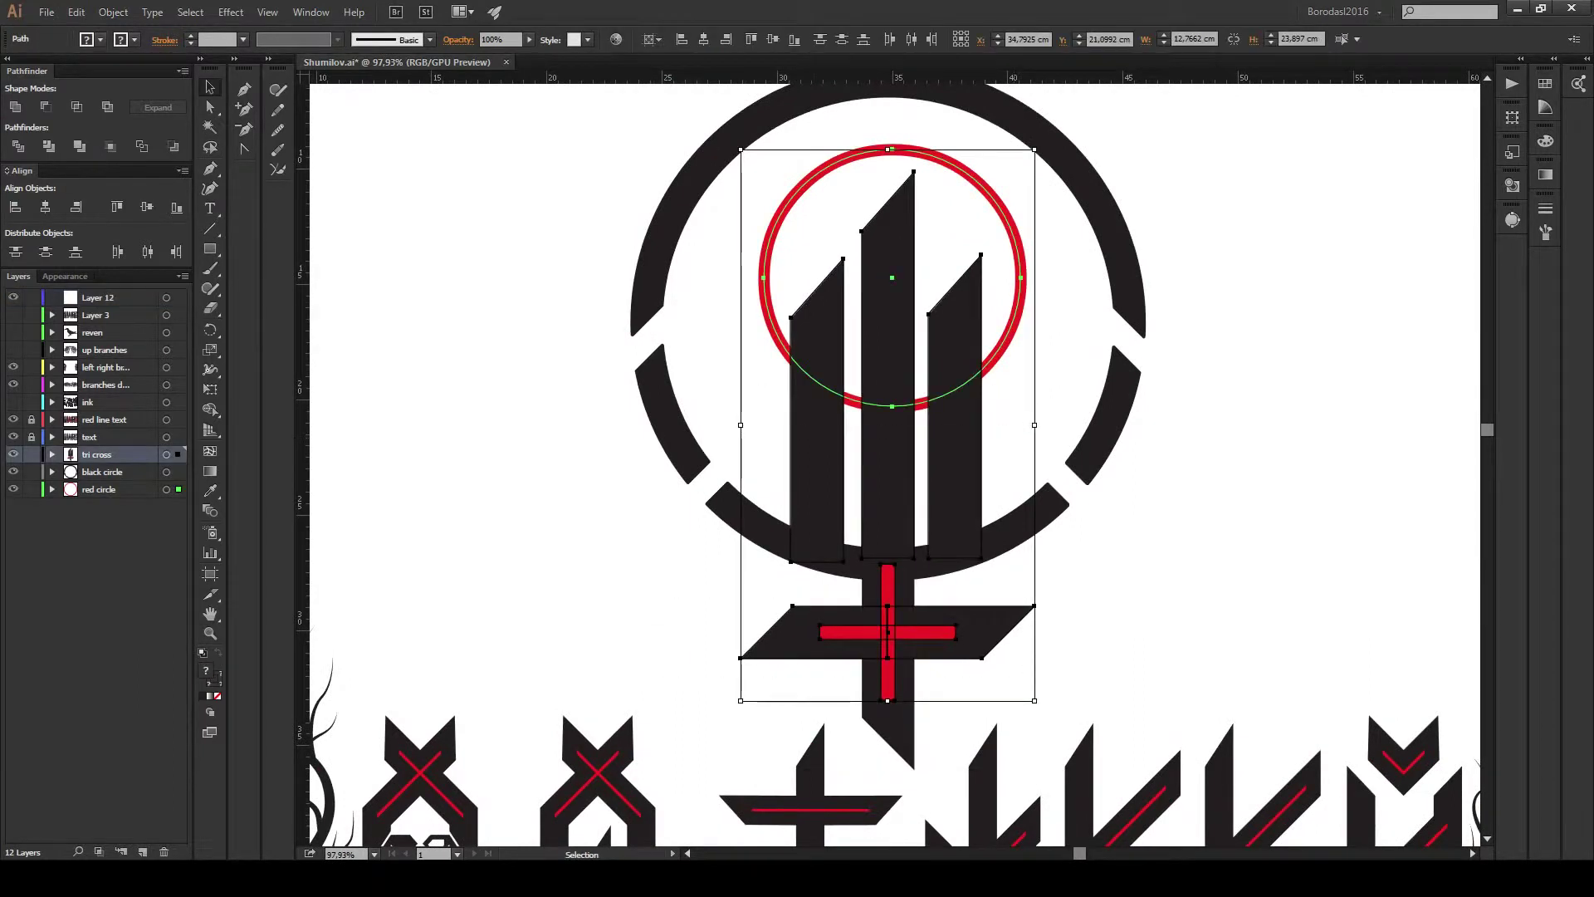
key(ctrl+shift+a)
key(ctrl+minus)
key(ctrl+minus)
key(ctrl+minus)
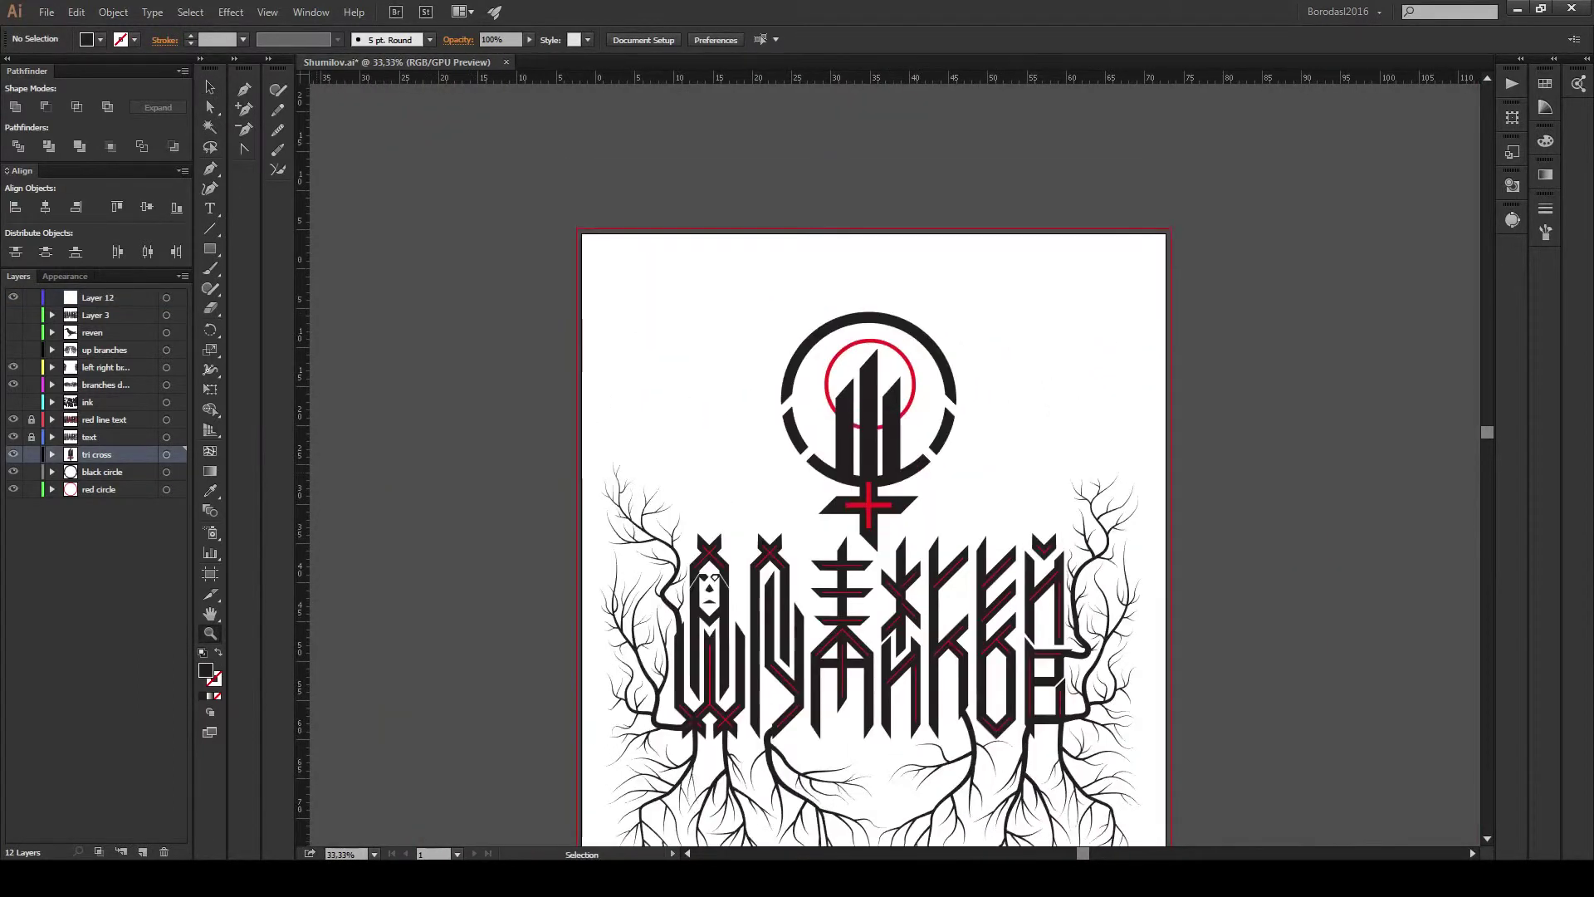
Show the up branches layer and view the whole poster.
click(13, 349)
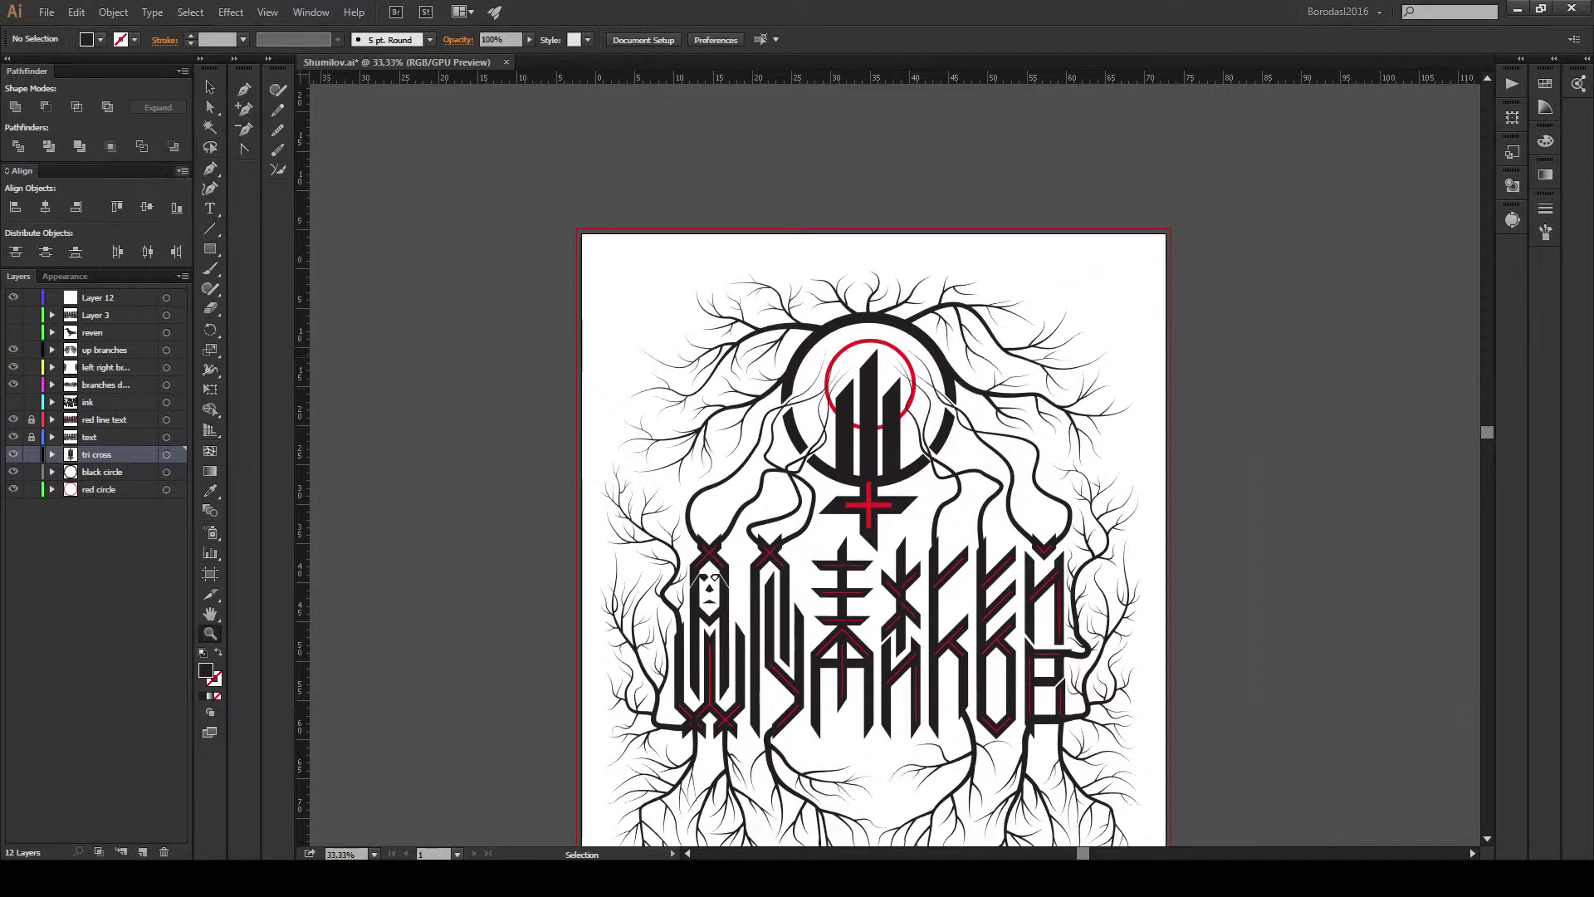
key(ctrl+a)
scroll(911, 426, up, 5)
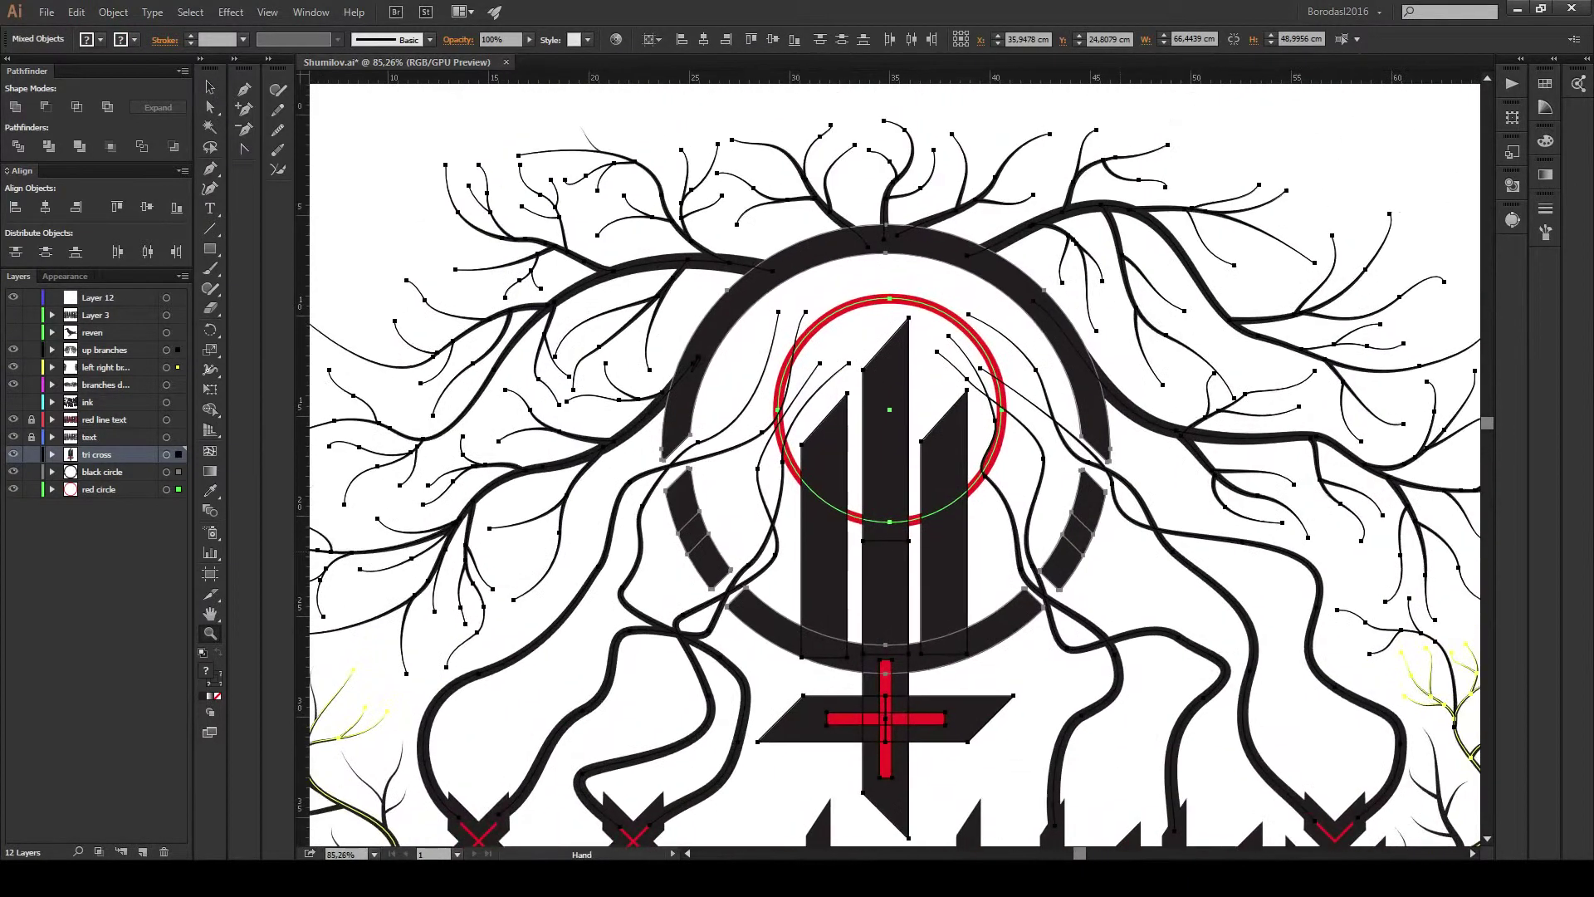
key(ctrl+minus)
key(ctrl+minus)
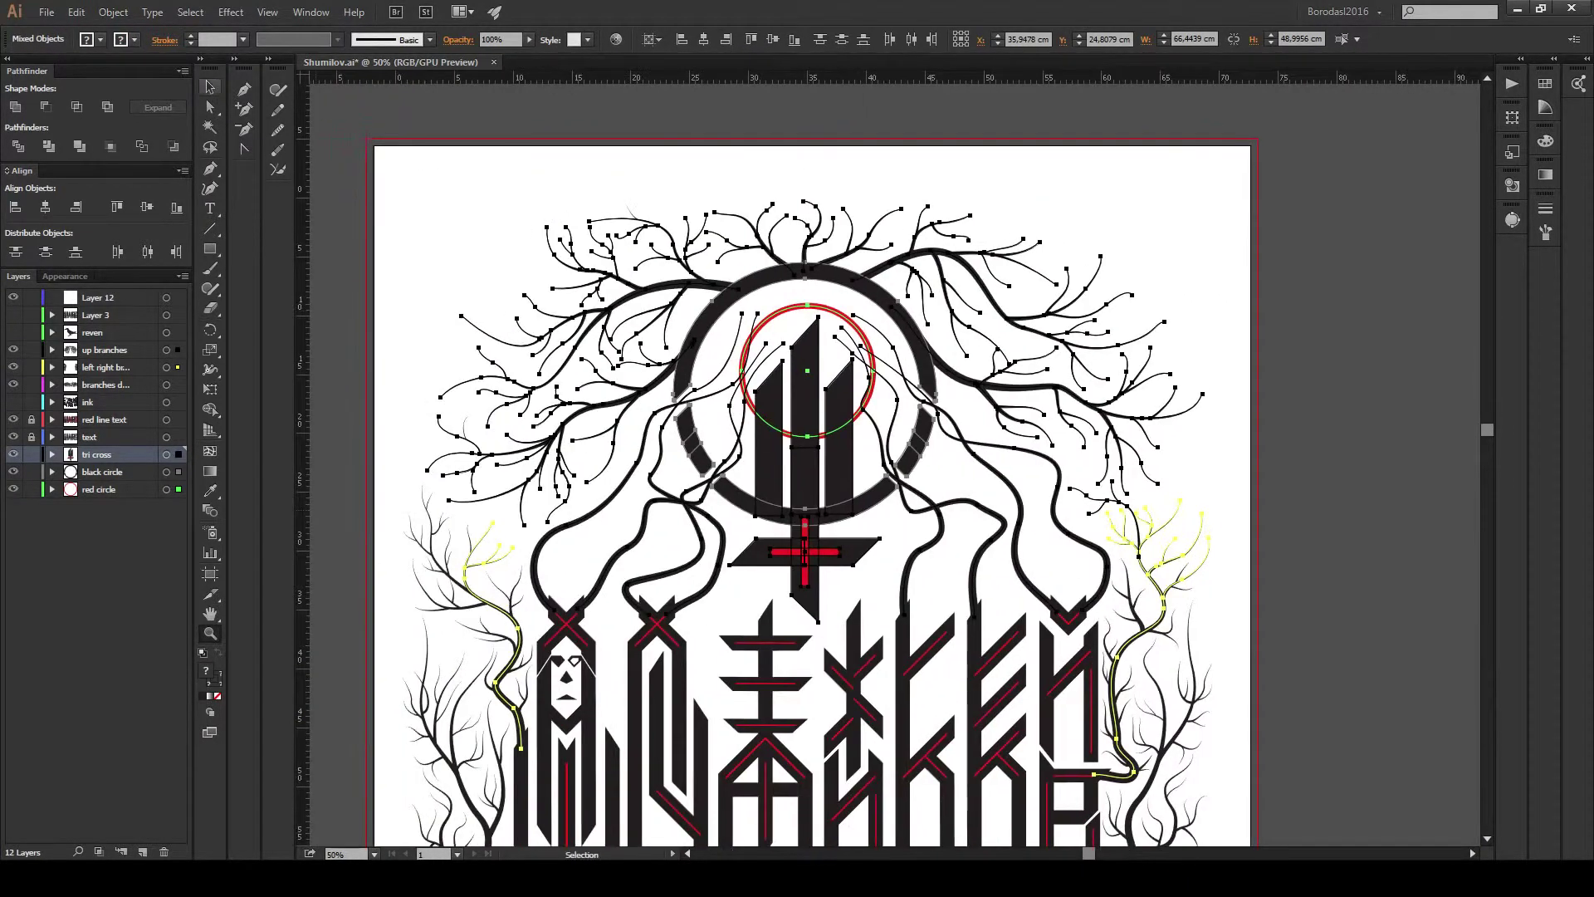
key(ctrl+shift+a)
key(ctrl+minus)
key(ctrl+plus)
Target Layer 12 and zoom in on the area left of the branches.
click(98, 297)
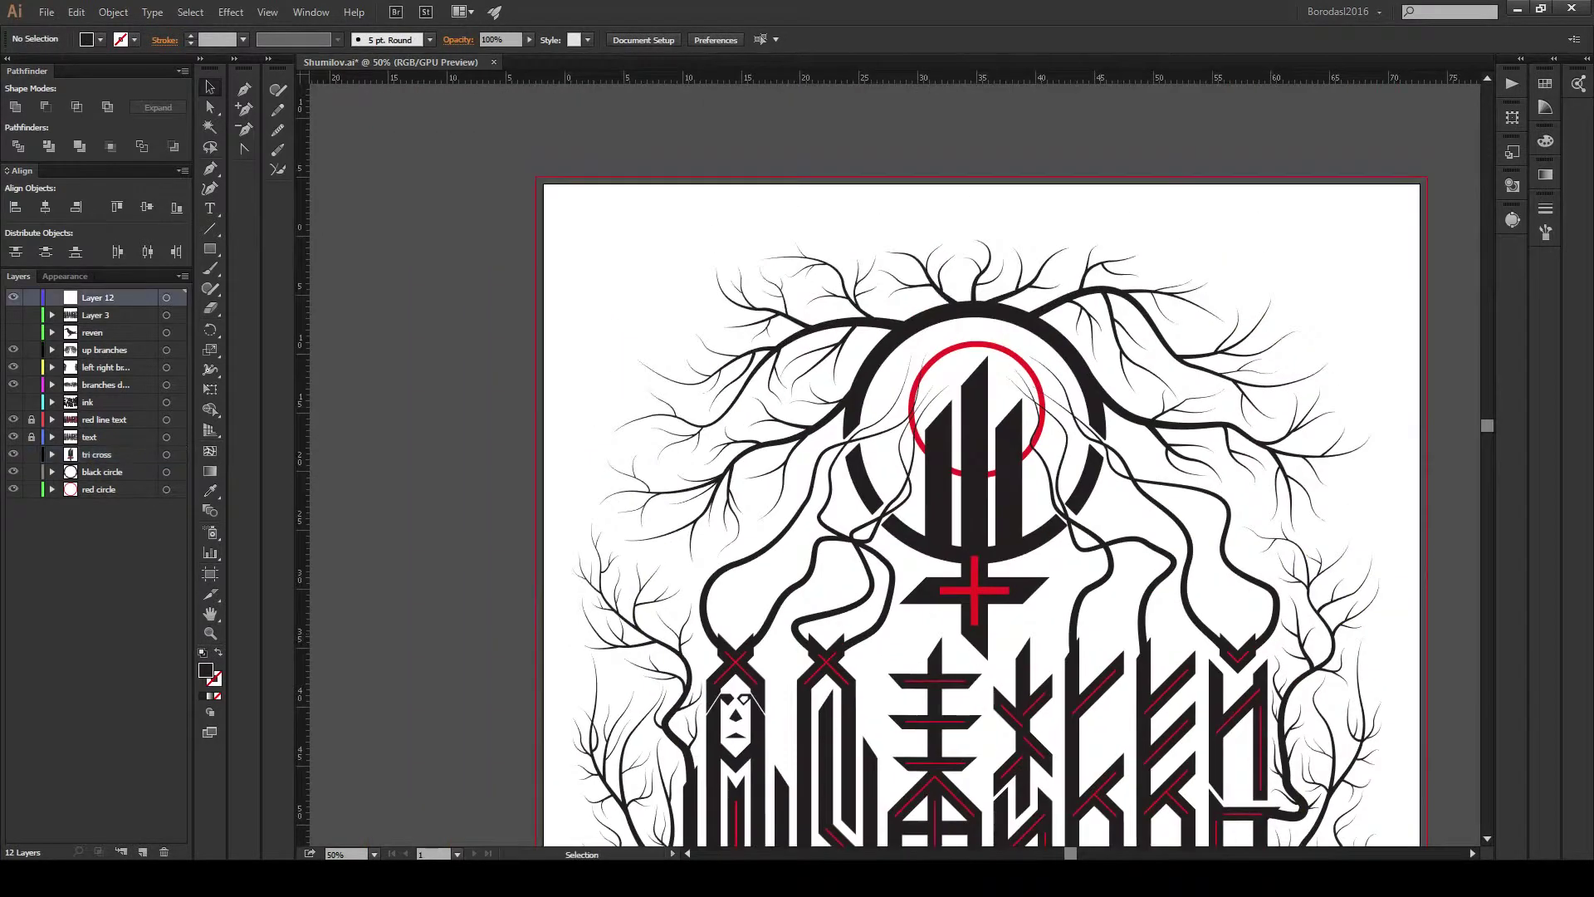
key(z)
click(607, 562)
key(Return)
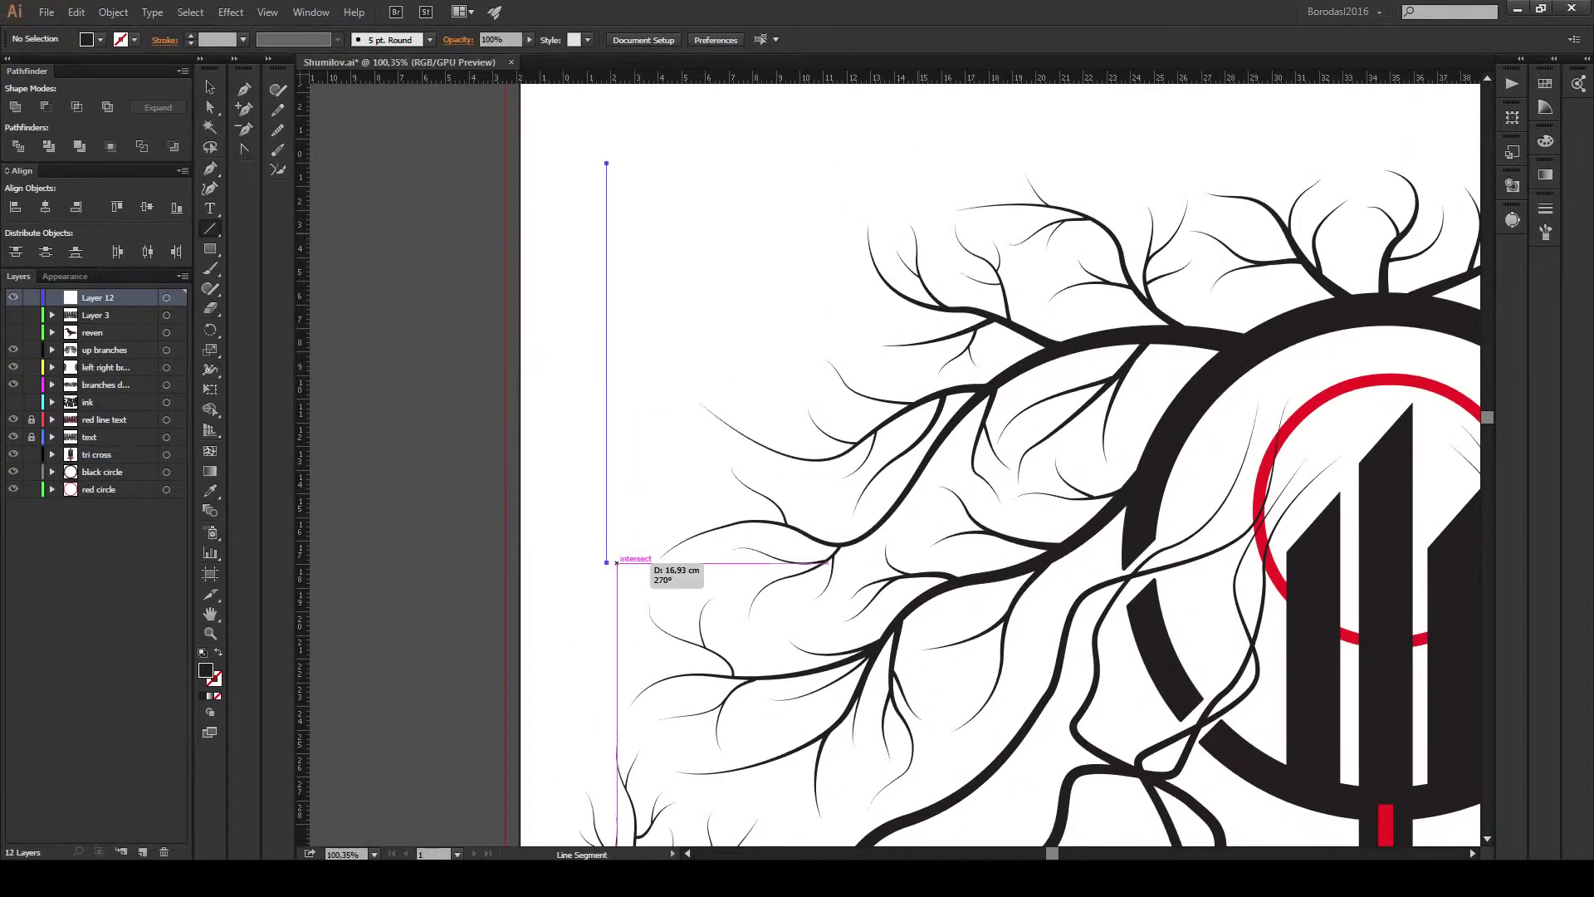
key(v)
click(132, 39)
click(50, 62)
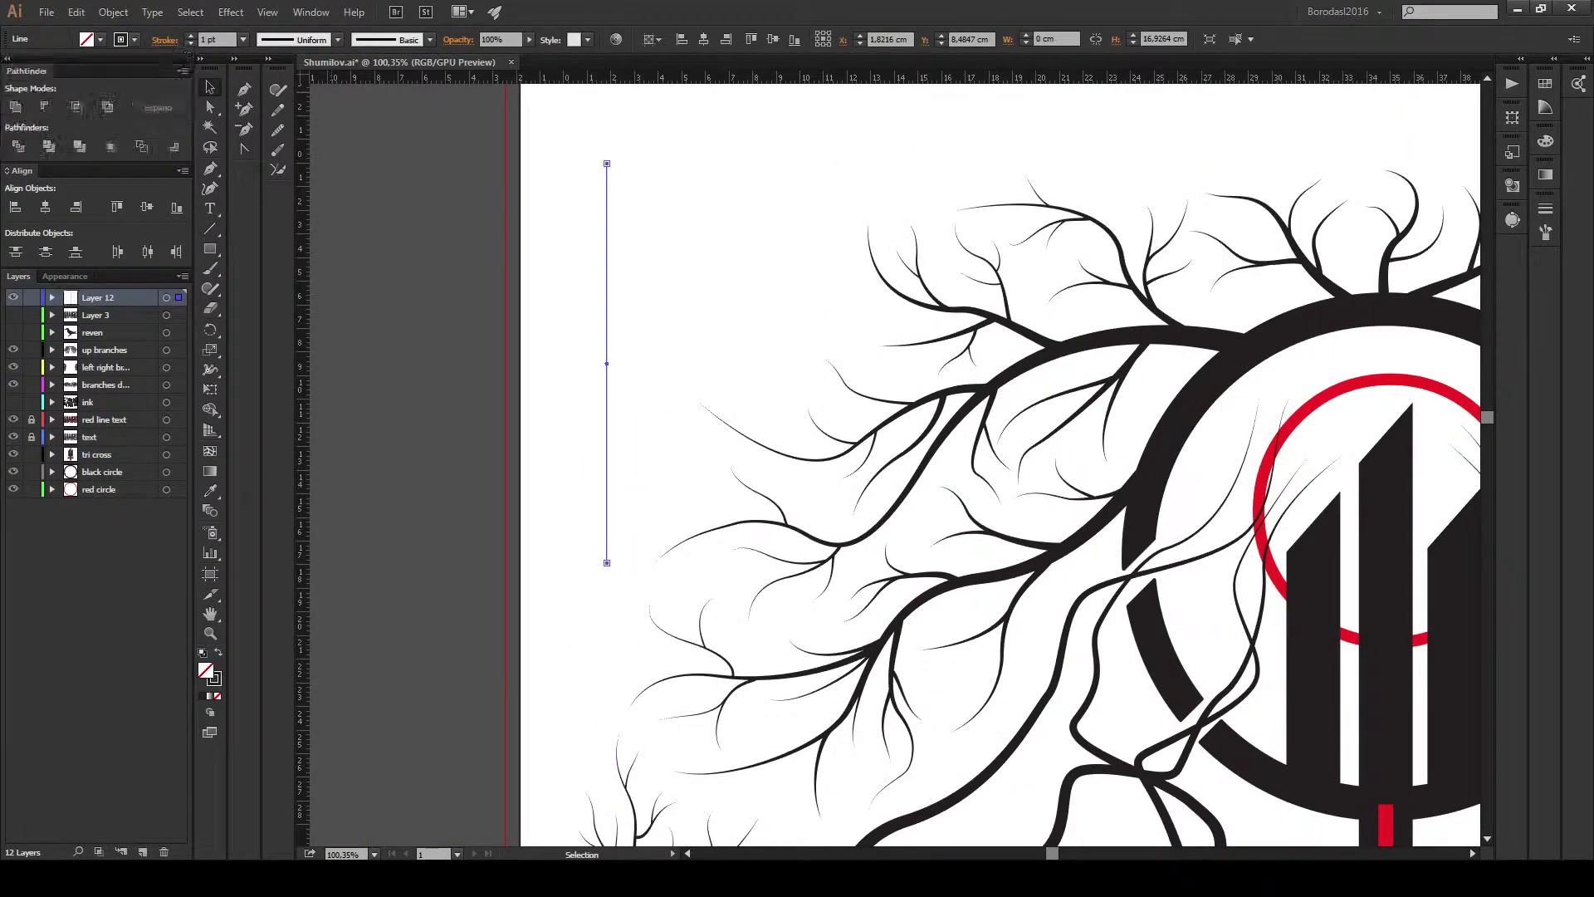
click(430, 39)
scroll(344, 108, down, 2)
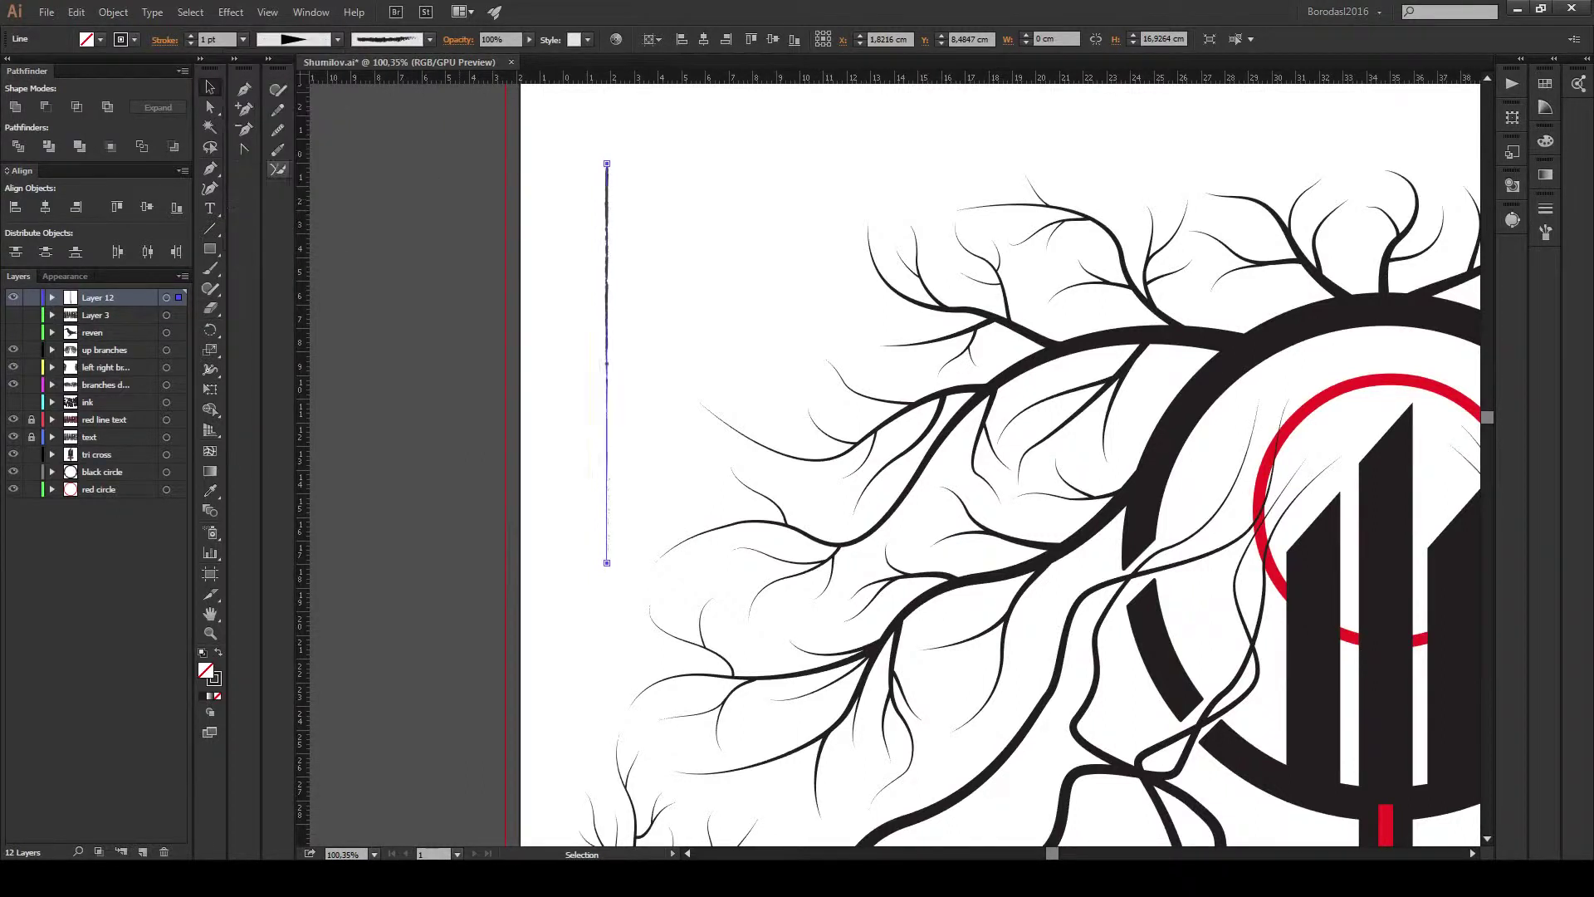
key(ctrl+shift+a)
key(z)
key(ctrl+plus)
drag(603, 163, 665, 164)
key(v)
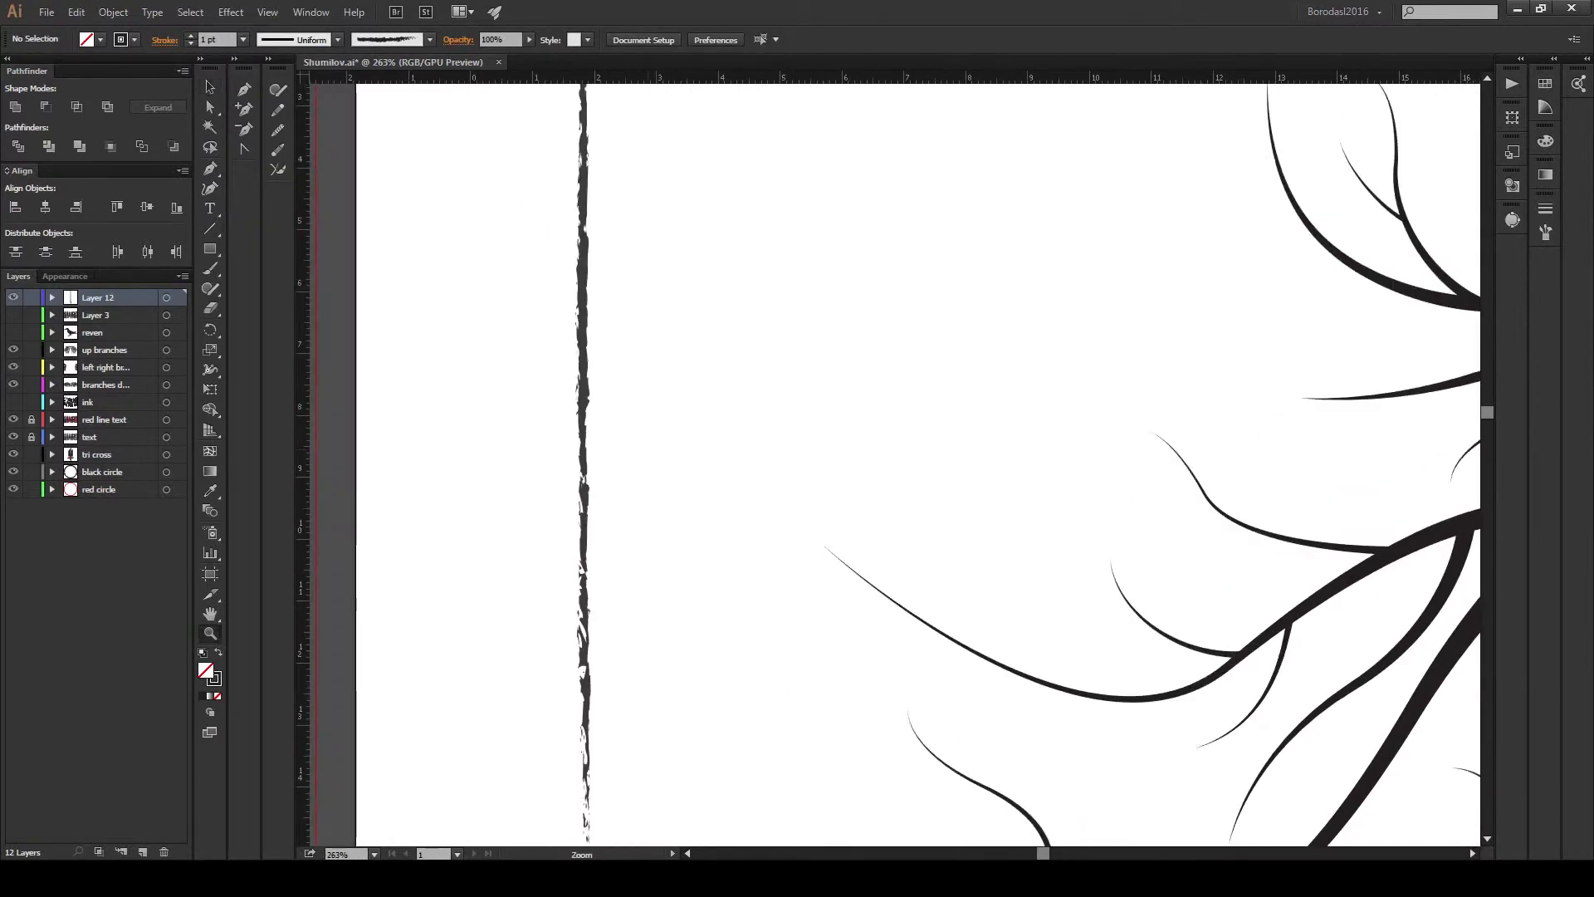
key(ctrl+minus)
key(ctrl+z)
key(ctrl+z)
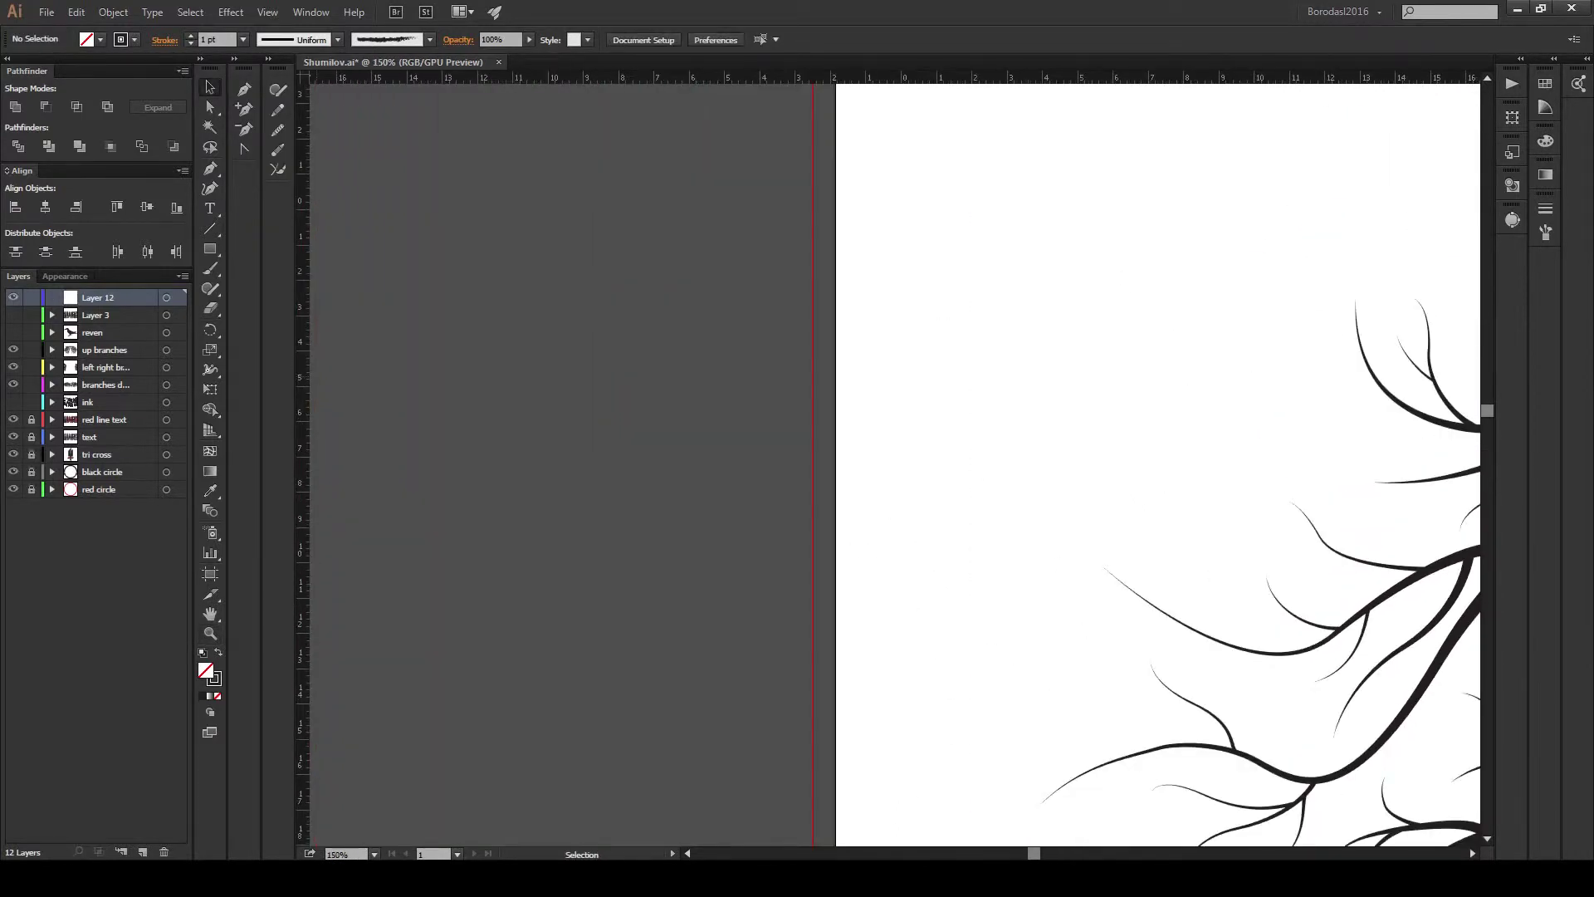
drag(914, 540, 402, 219)
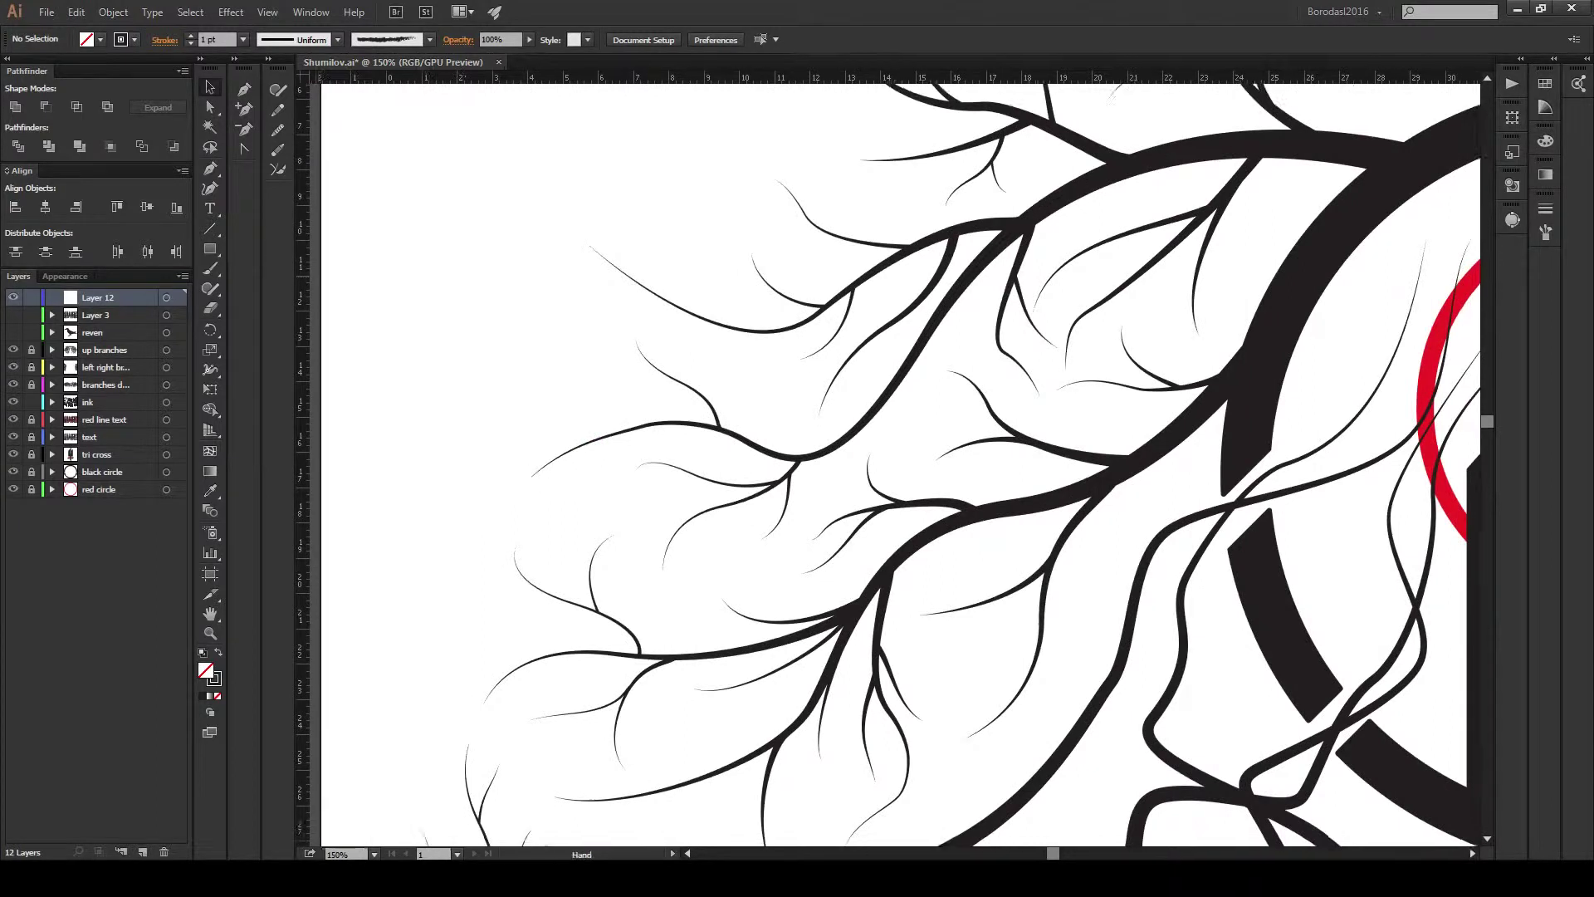
drag(913, 747, 315, 399)
Move the ink drips layer below the red line text and text layers.
key(ctrl+a)
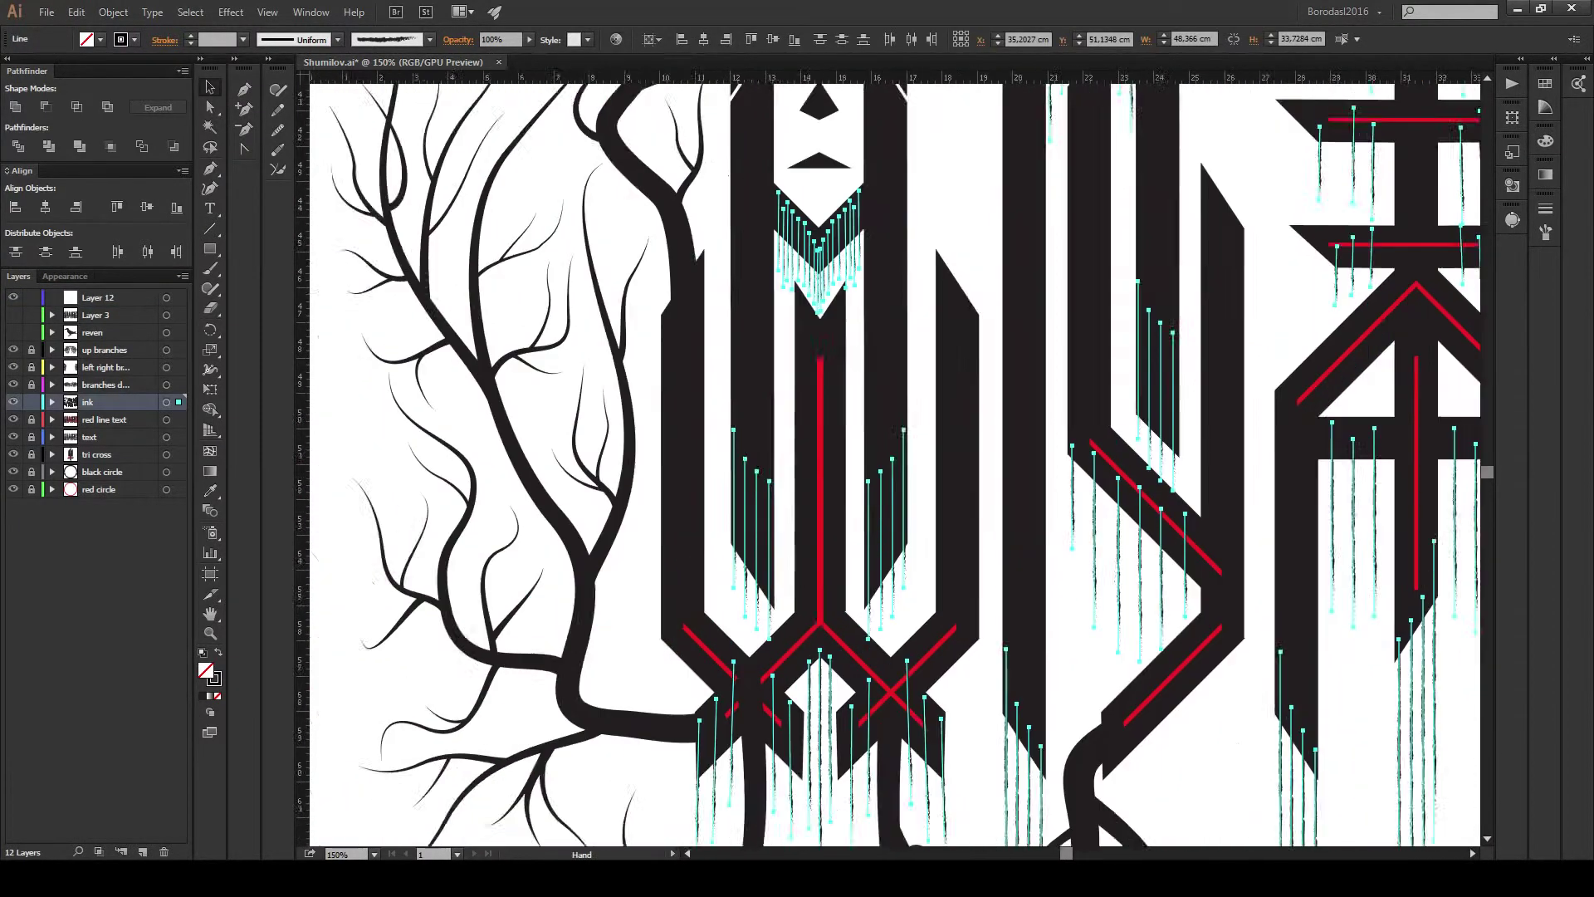
drag(747, 581, 1237, 299)
drag(91, 402, 92, 440)
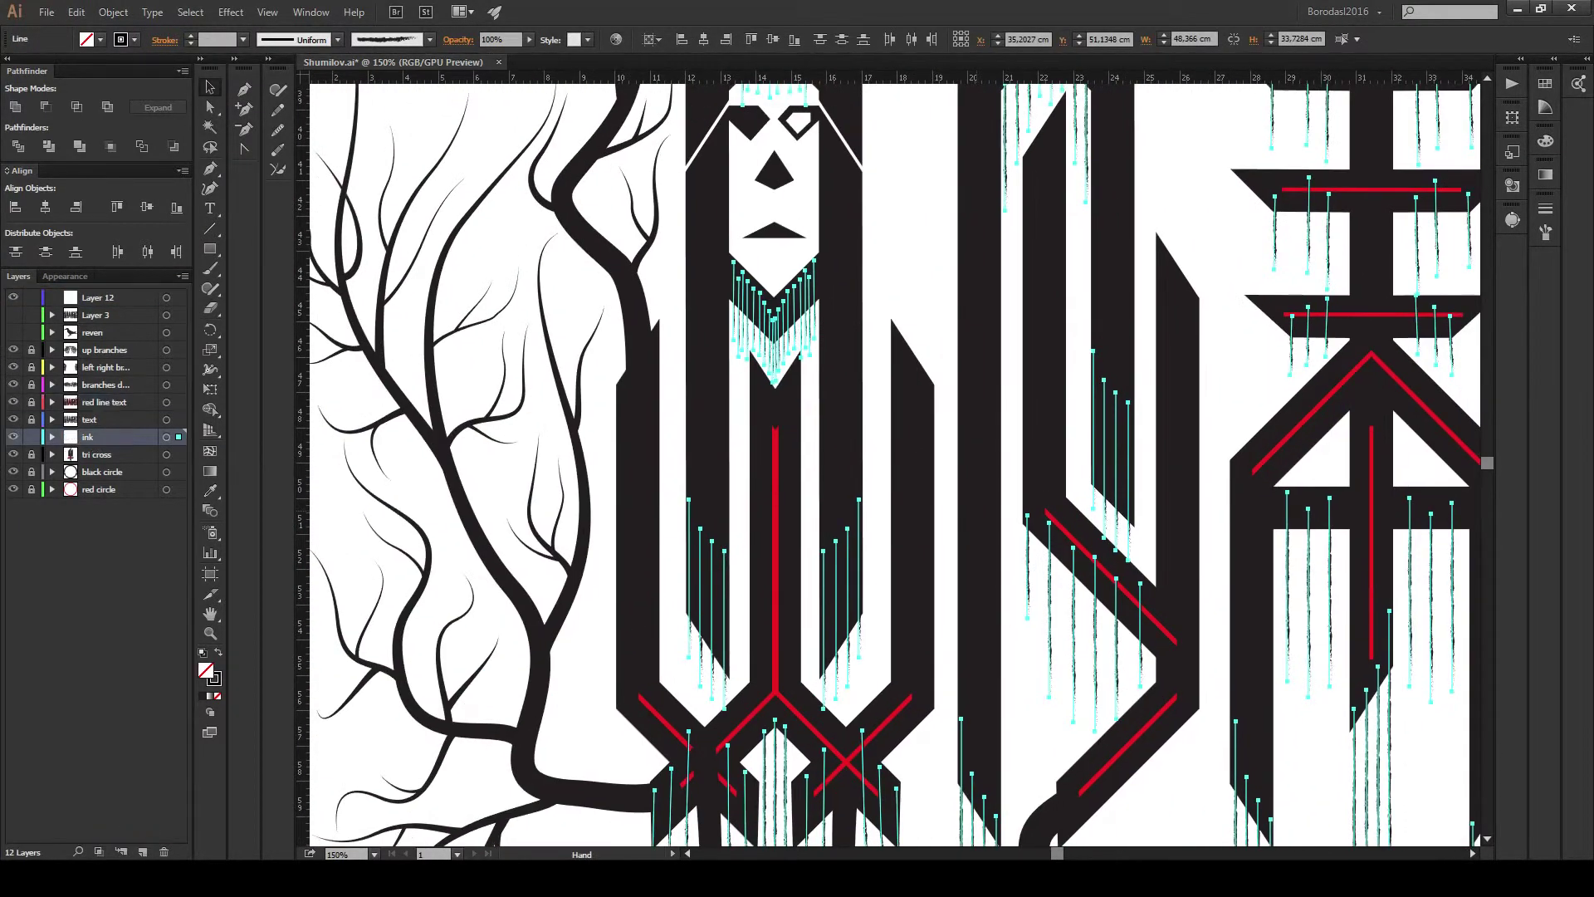
key(ctrl+shift+a)
key(ctrl+minus)
key(ctrl+minus)
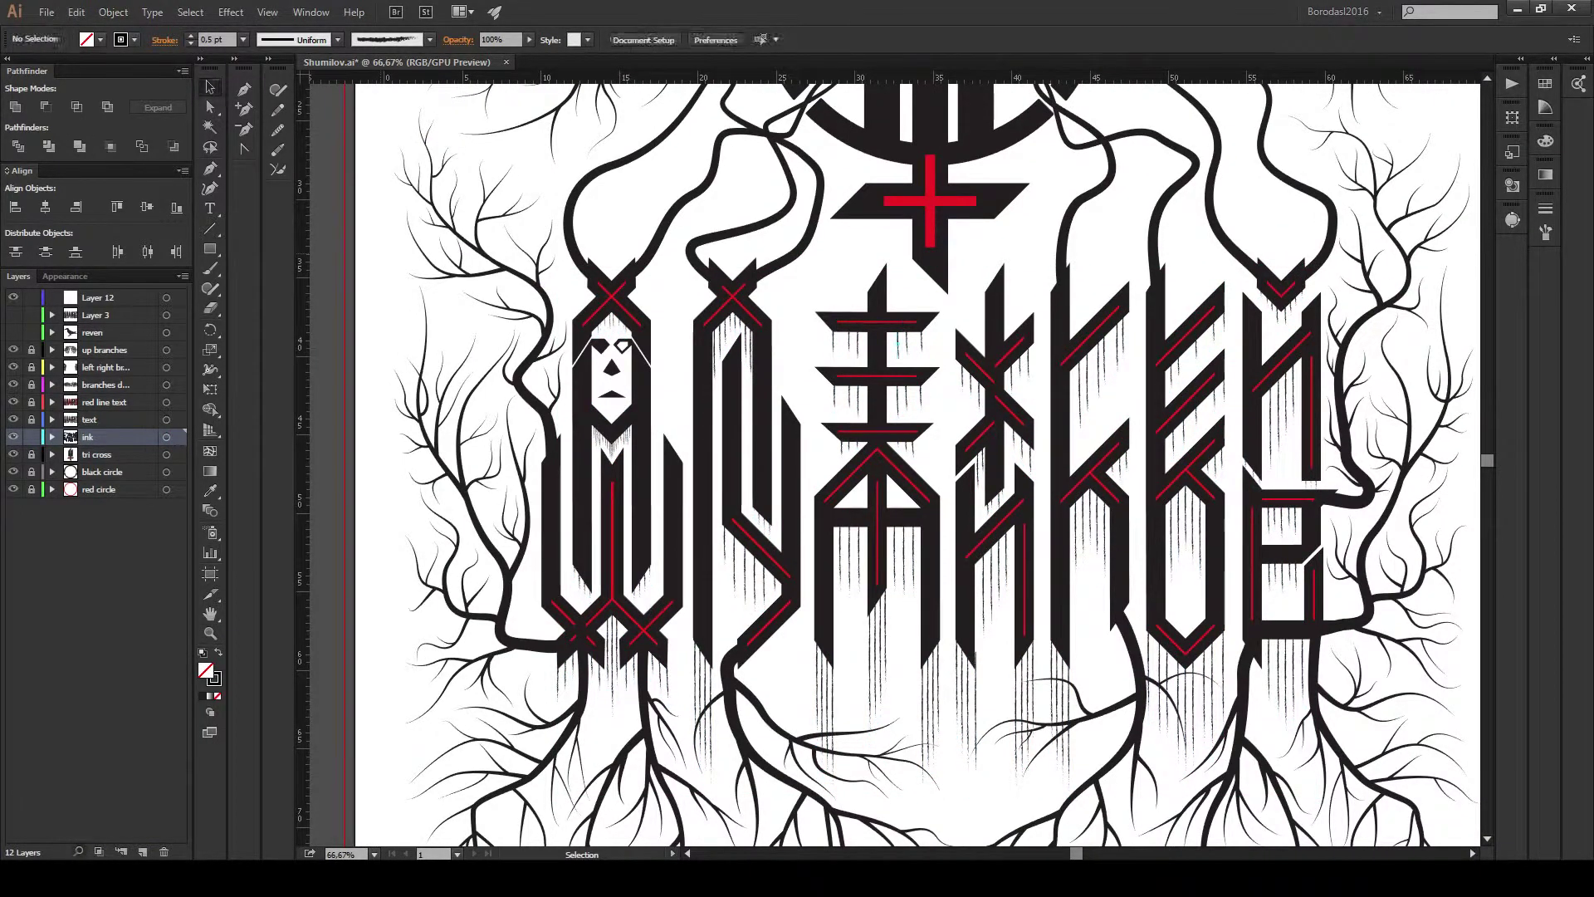
Zoom in to inspect the red-striped crow on the root, then back out.
scroll(892, 465, down, 3)
scroll(756, 564, up, 5)
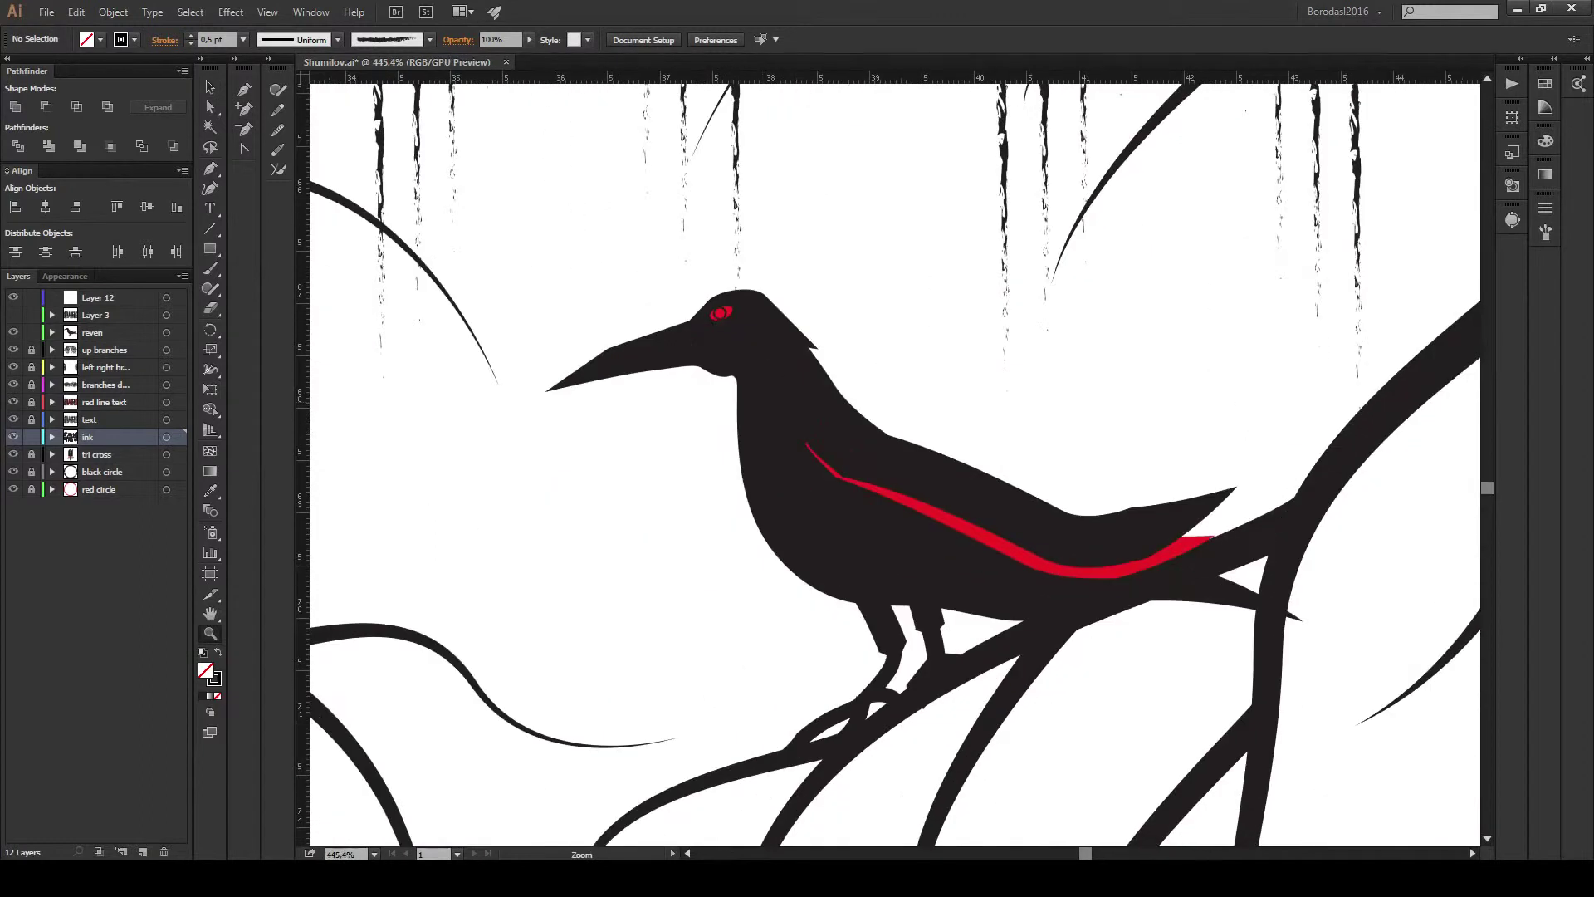
drag(722, 316, 852, 379)
drag(913, 498, 818, 427)
click(830, 515)
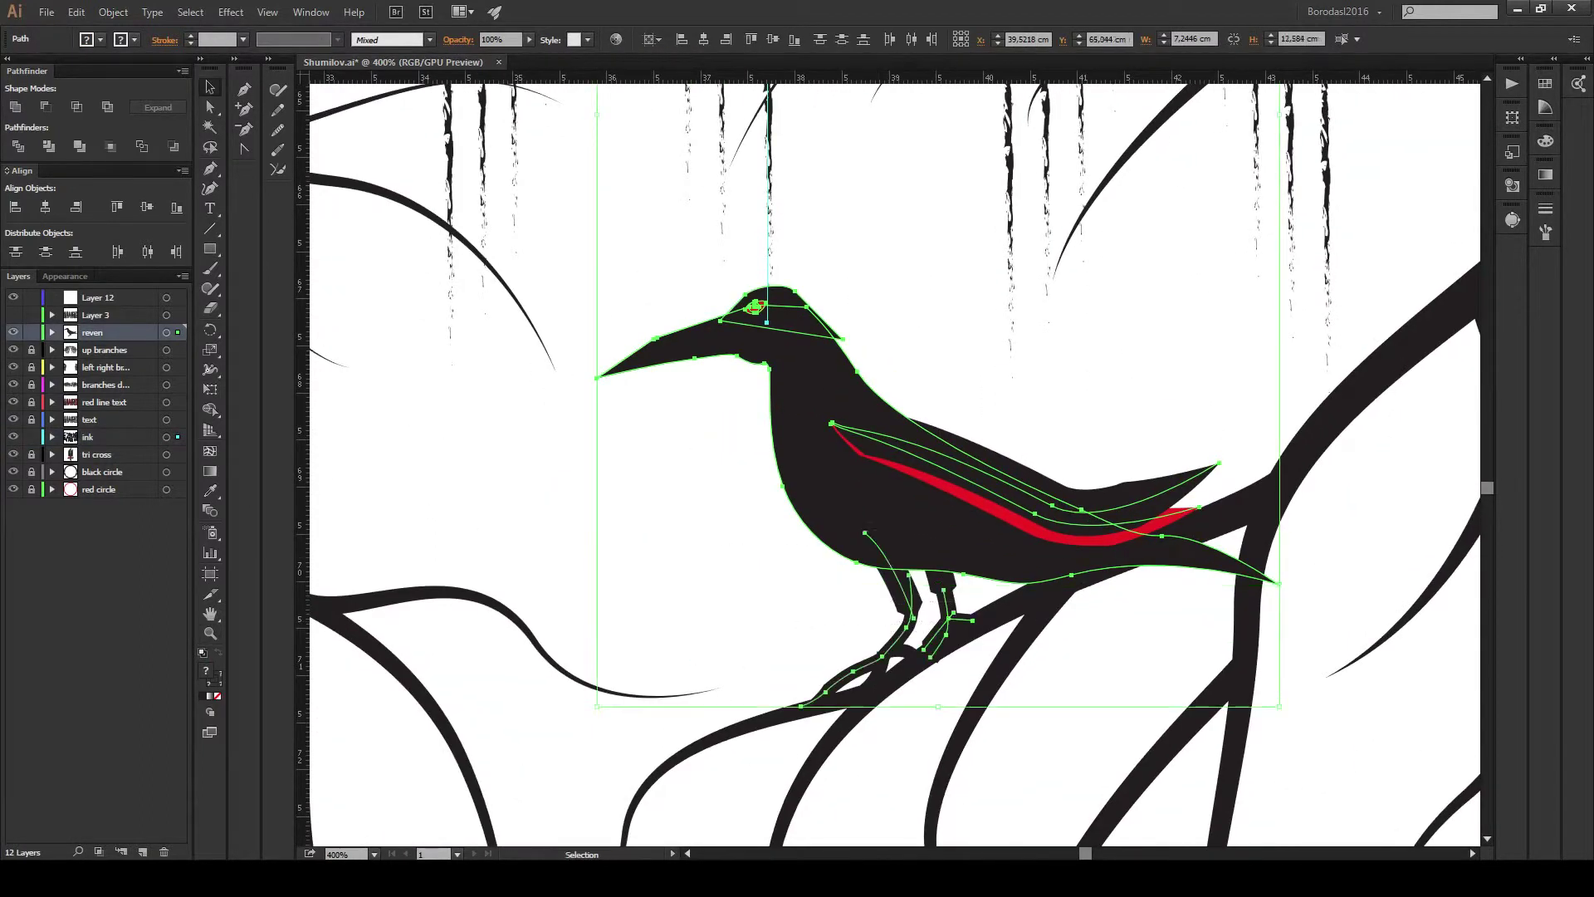
key(ctrl+shift+a)
scroll(893, 461, down, 7)
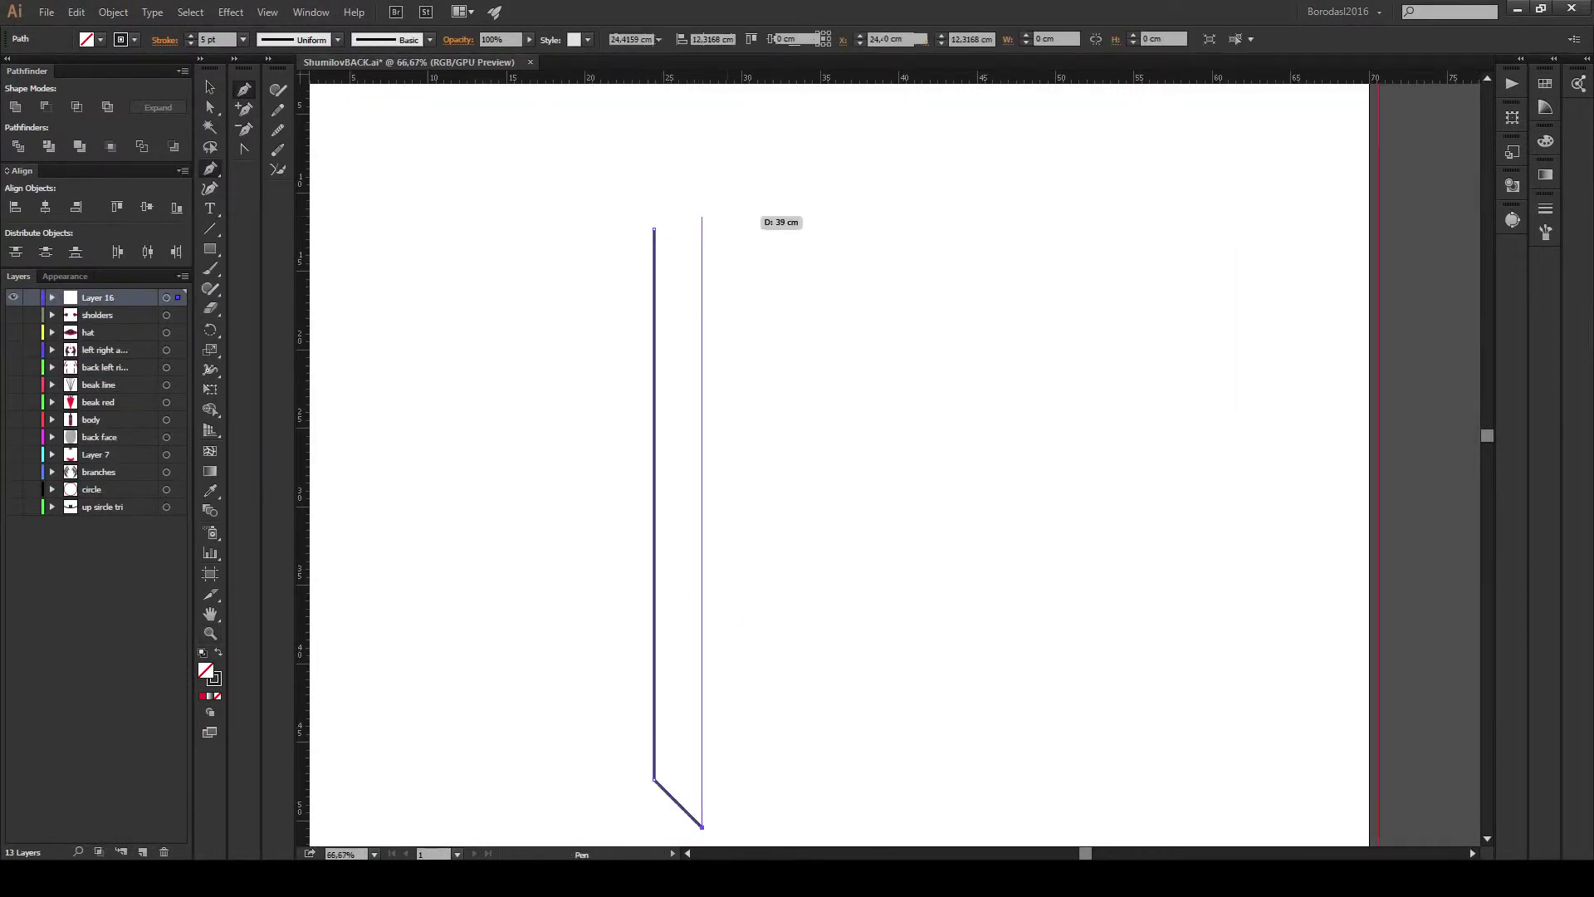
Finish the bar outline and place a mirrored copy of it to the right.
click(701, 229)
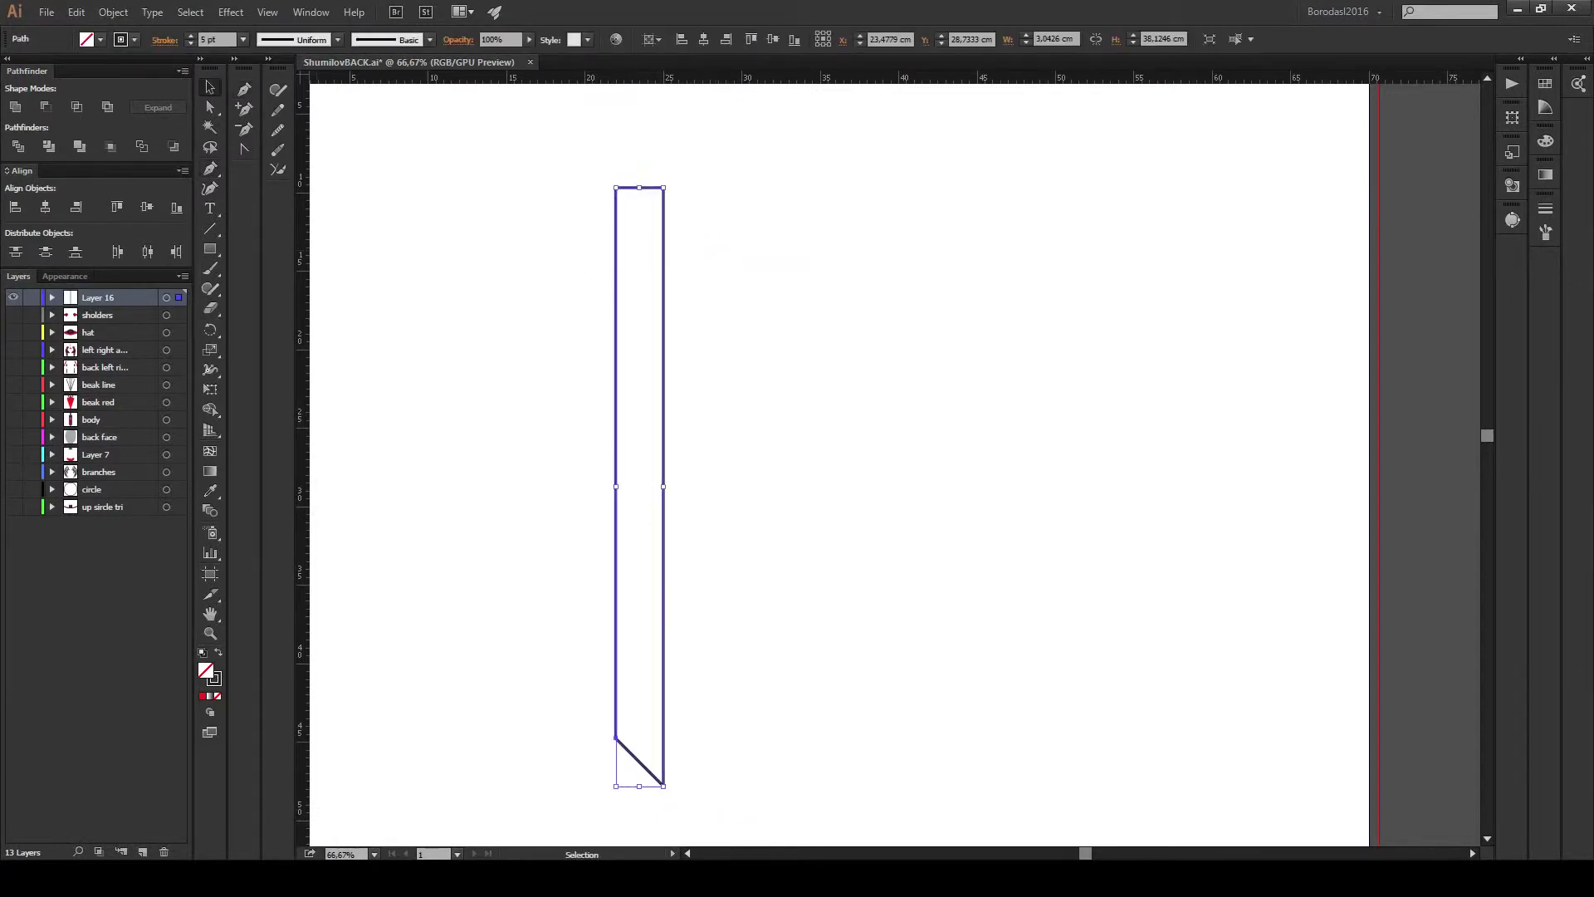
right_click(625, 237)
click(789, 452)
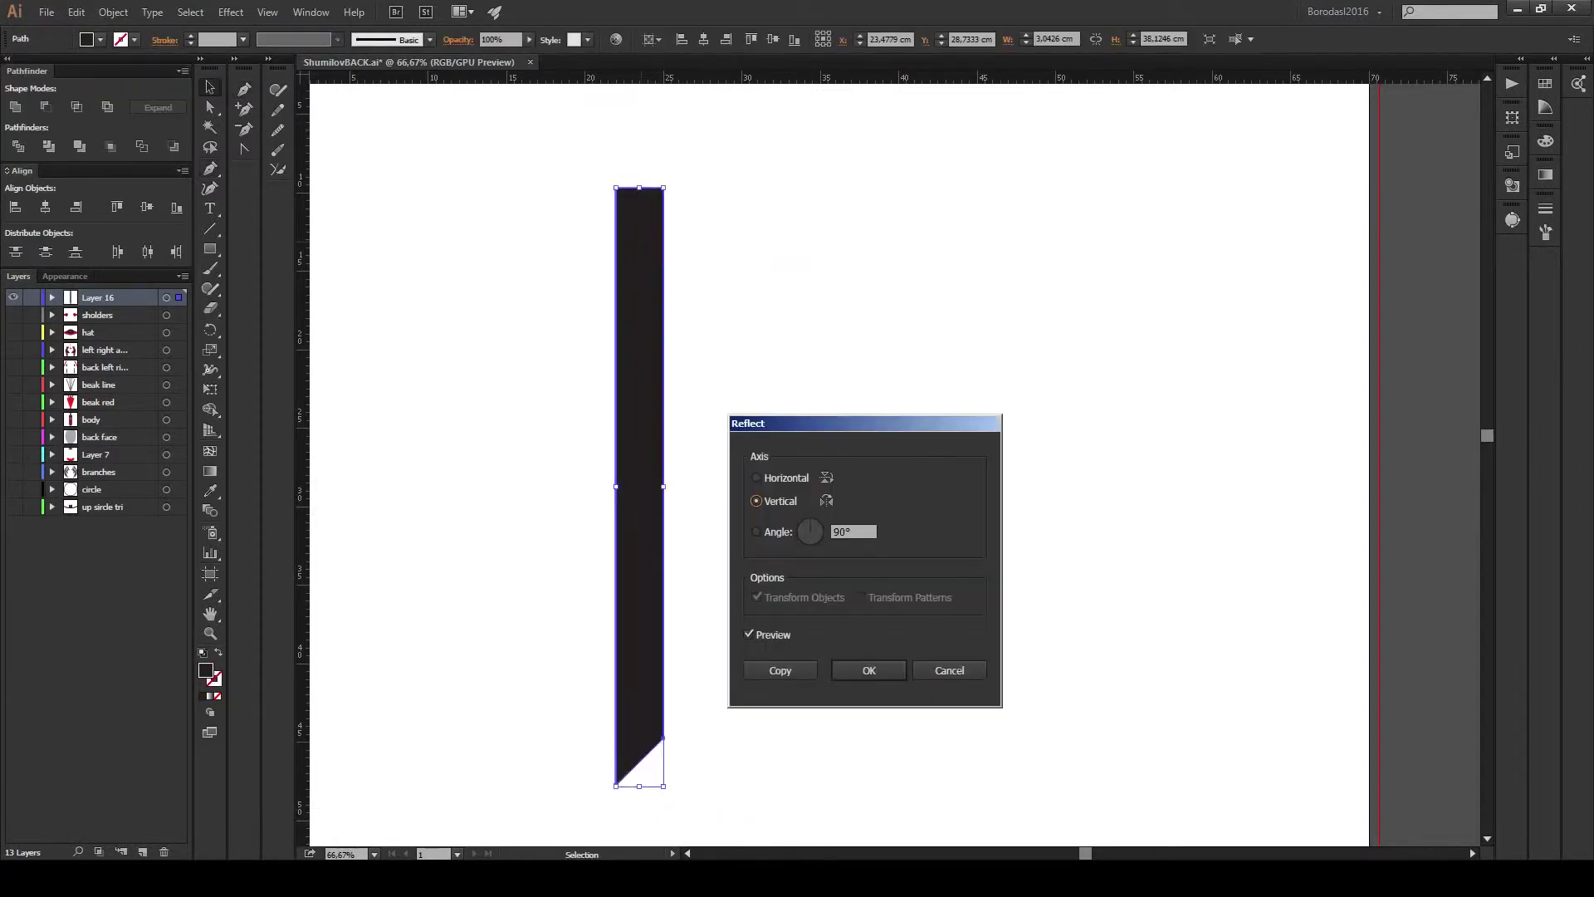
click(780, 670)
mouse_move(615, 486)
mouse_down()
mouse_move(663, 485)
mouse_move(646, 602)
mouse_up()
scroll(664, 456, down, 5)
Place a copy of the pointed blade to its left.
key(a)
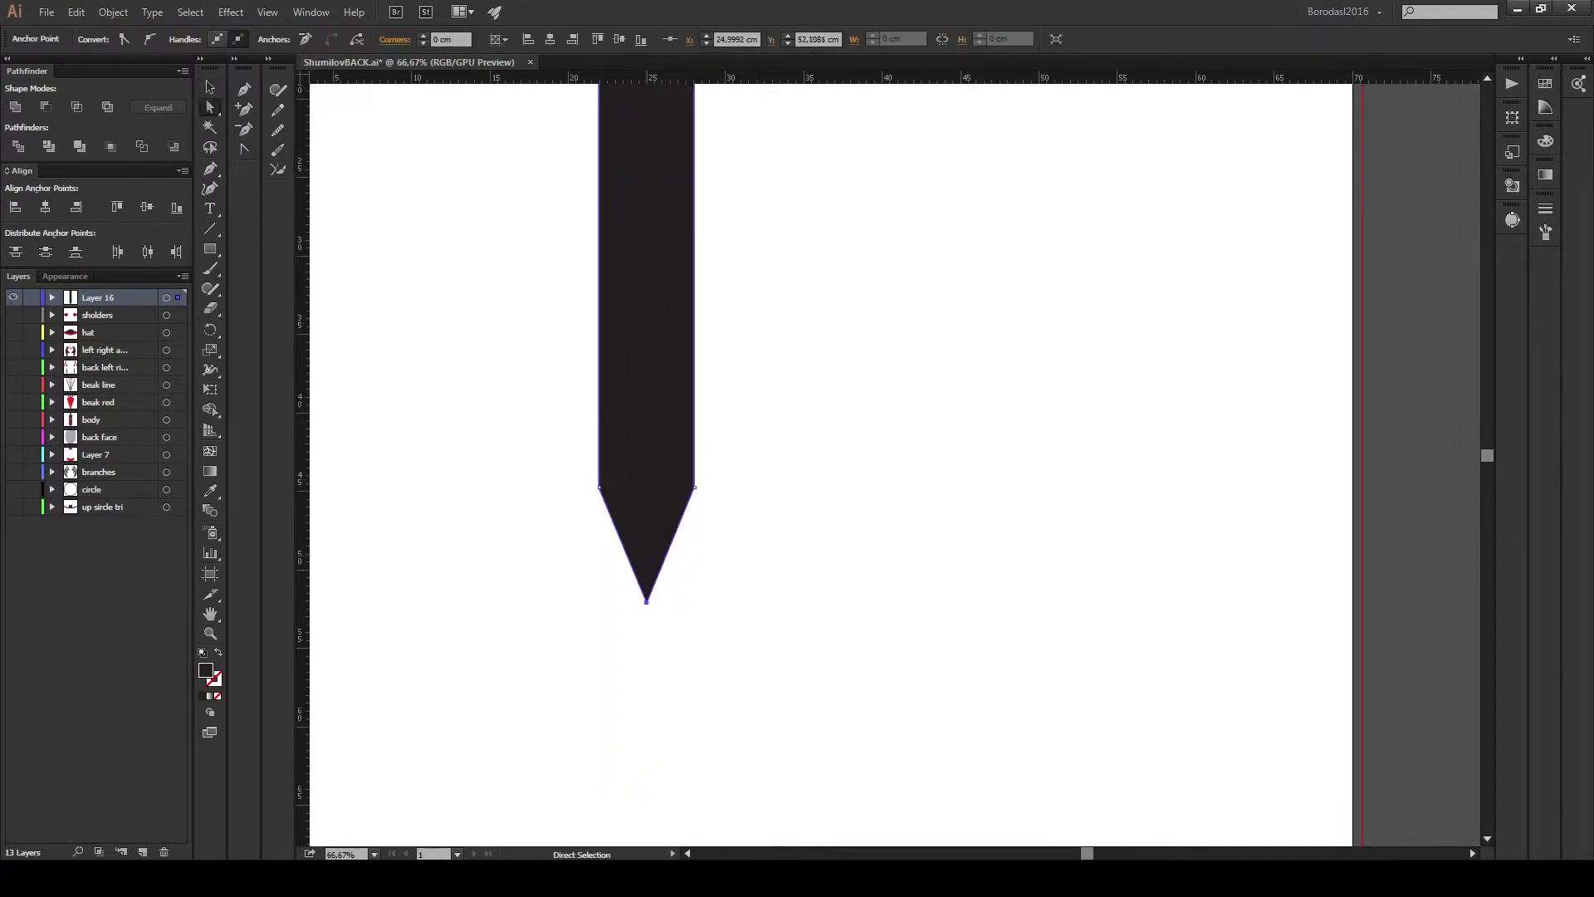
key(ctrl+minus)
key(ctrl+minus)
key(v)
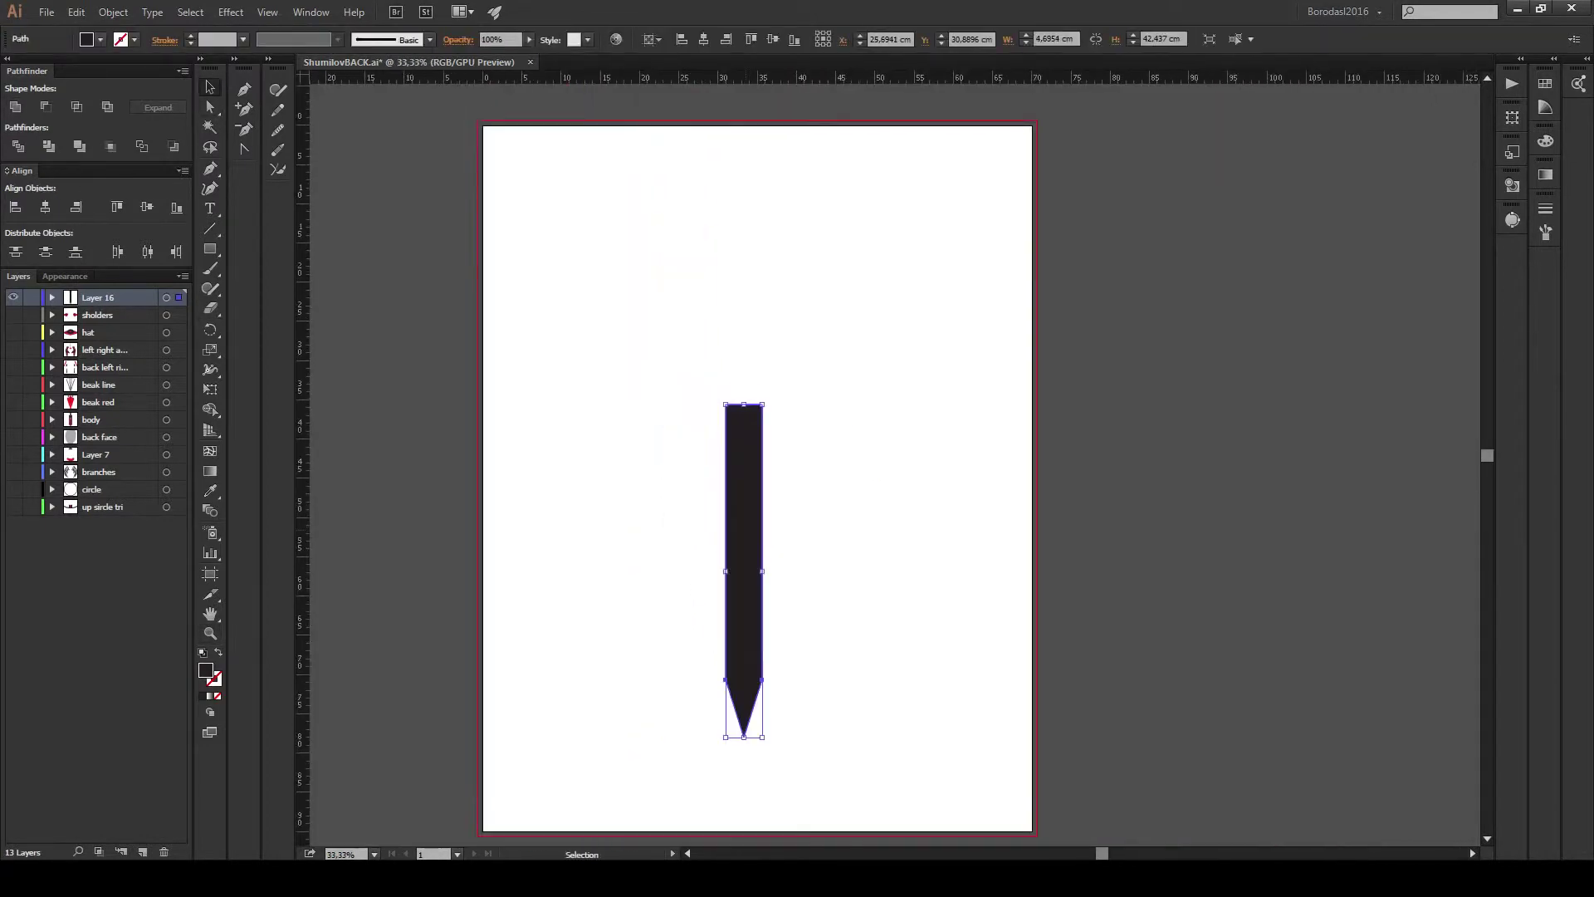
drag(762, 504, 699, 504)
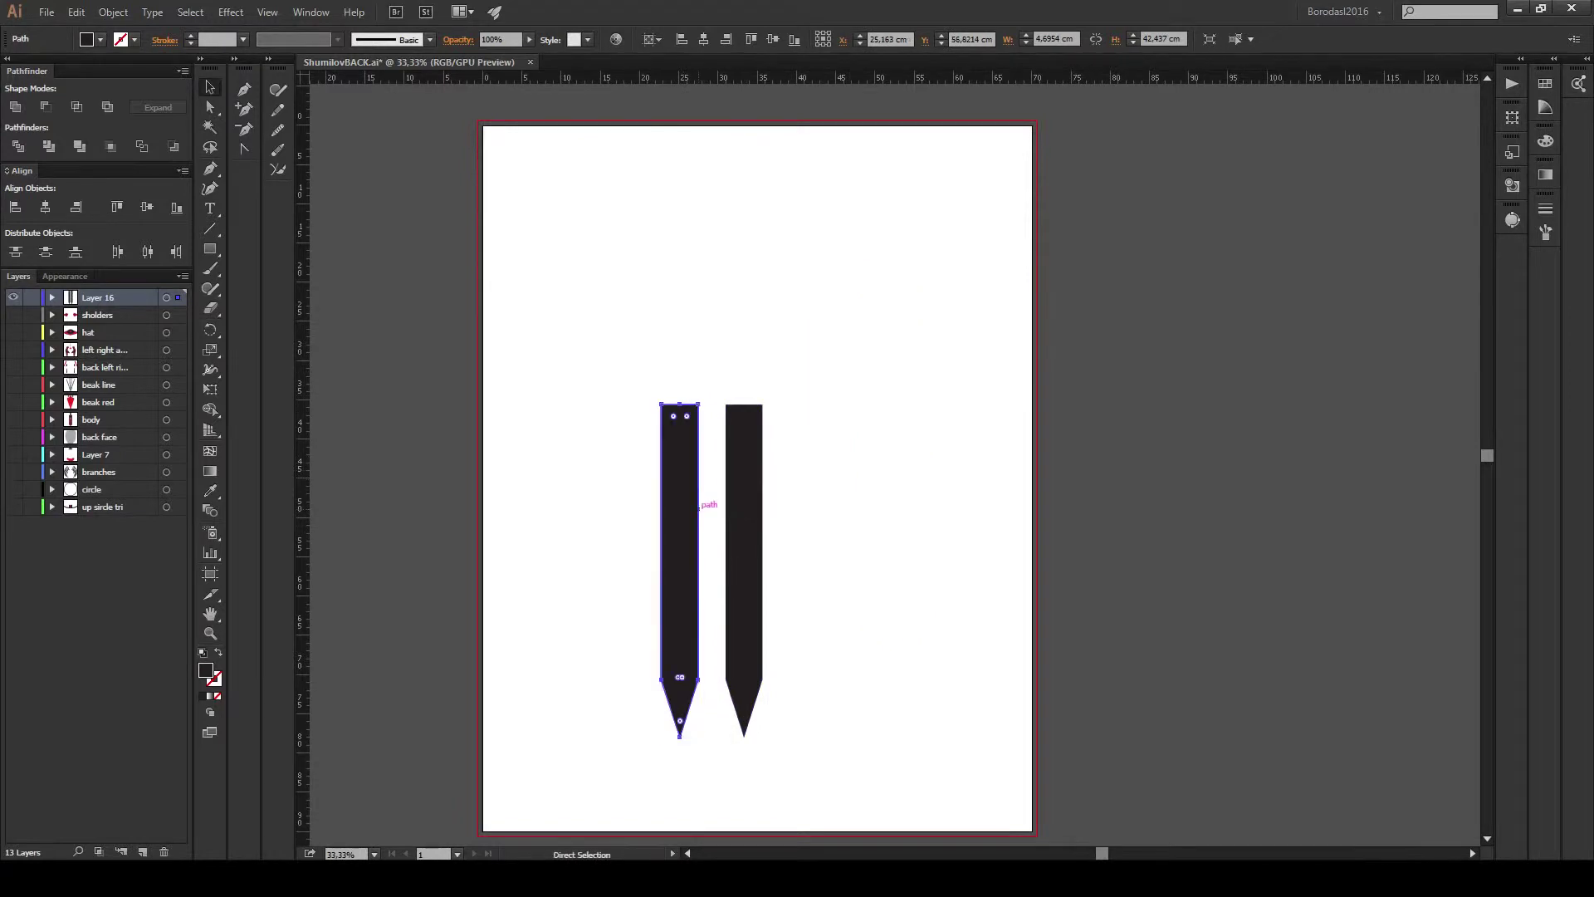
scroll(739, 747, up, 3)
scroll(738, 747, up, 3)
Reshape the copy's bottom anchors into a slanted tip.
mouse_move(626, 489)
mouse_down()
mouse_move(627, 386)
mouse_move(563, 636)
mouse_up()
drag(564, 519, 564, 510)
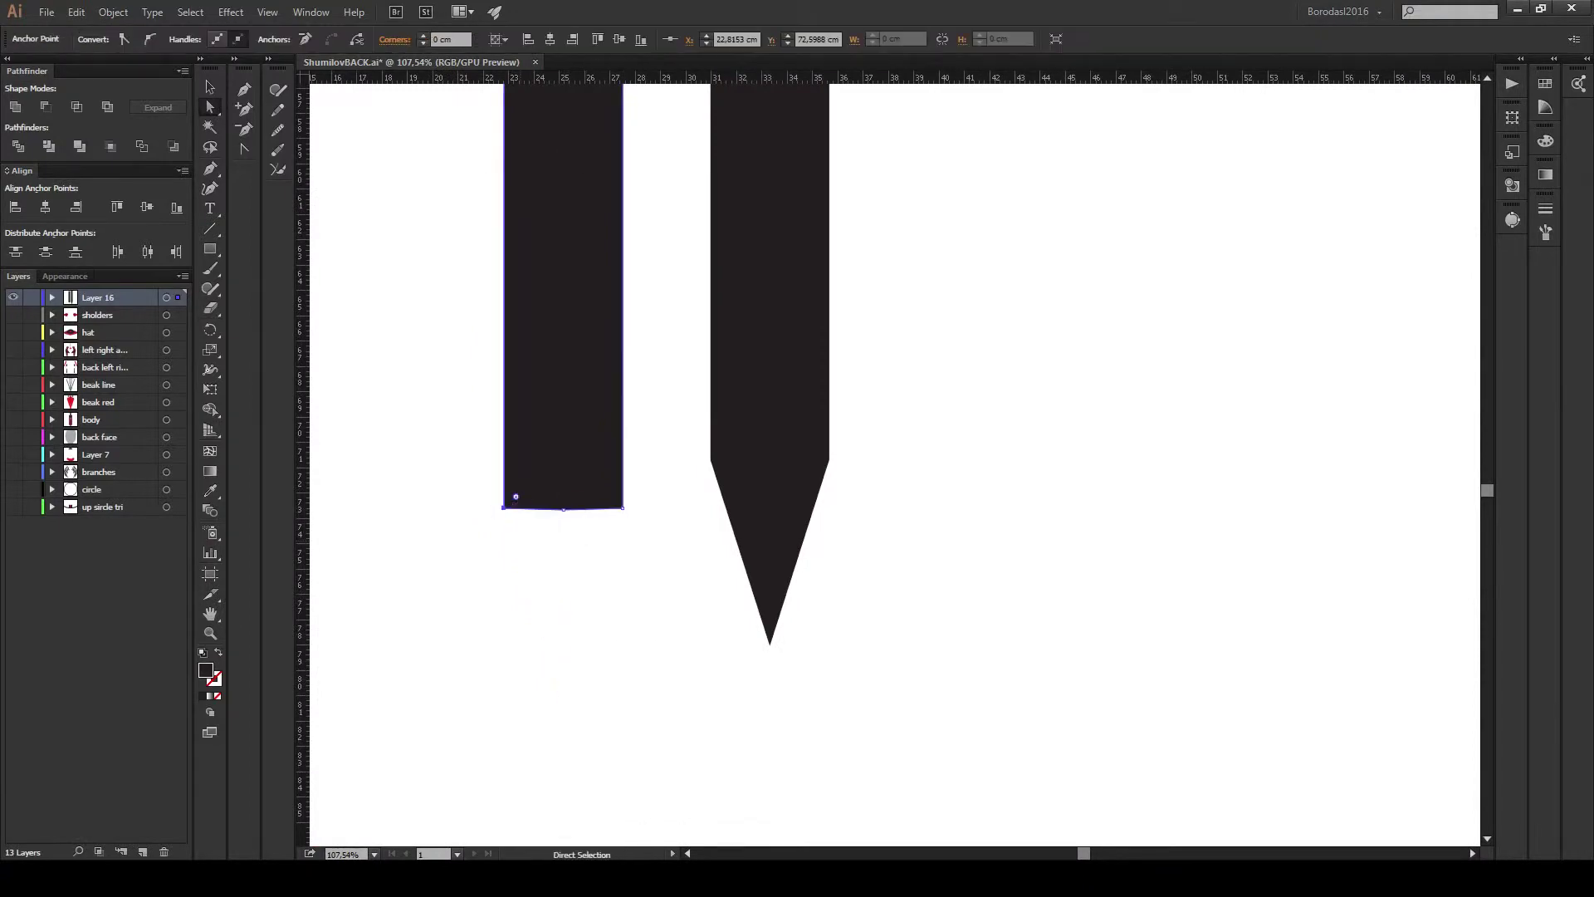
key(minus)
key(a)
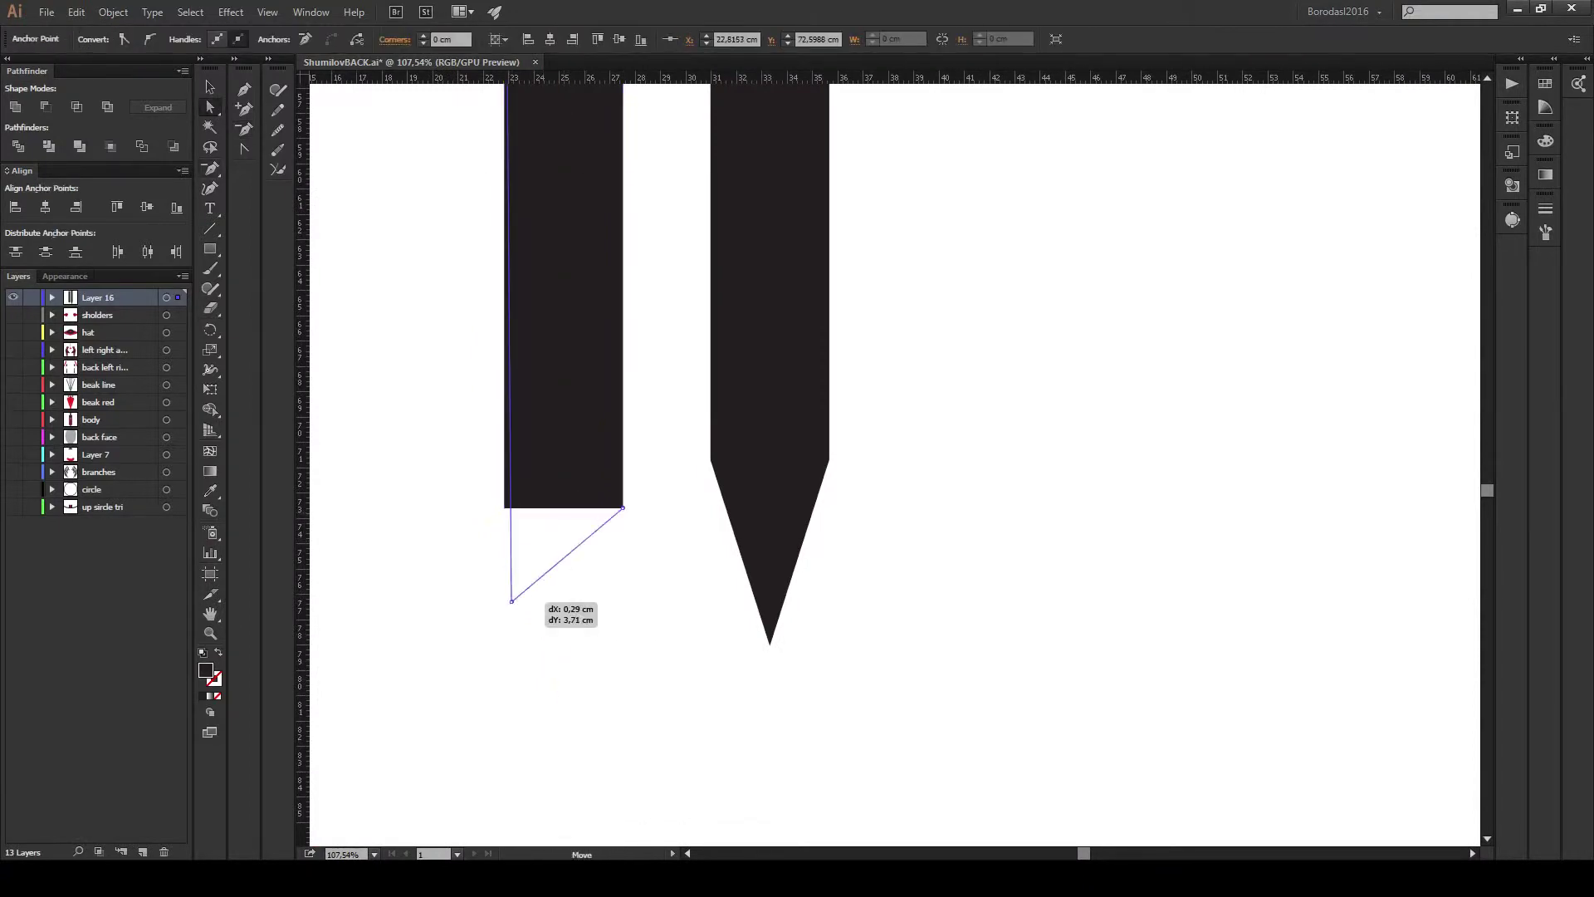
drag(504, 669, 504, 669)
key(ctrl+z)
drag(622, 507, 623, 667)
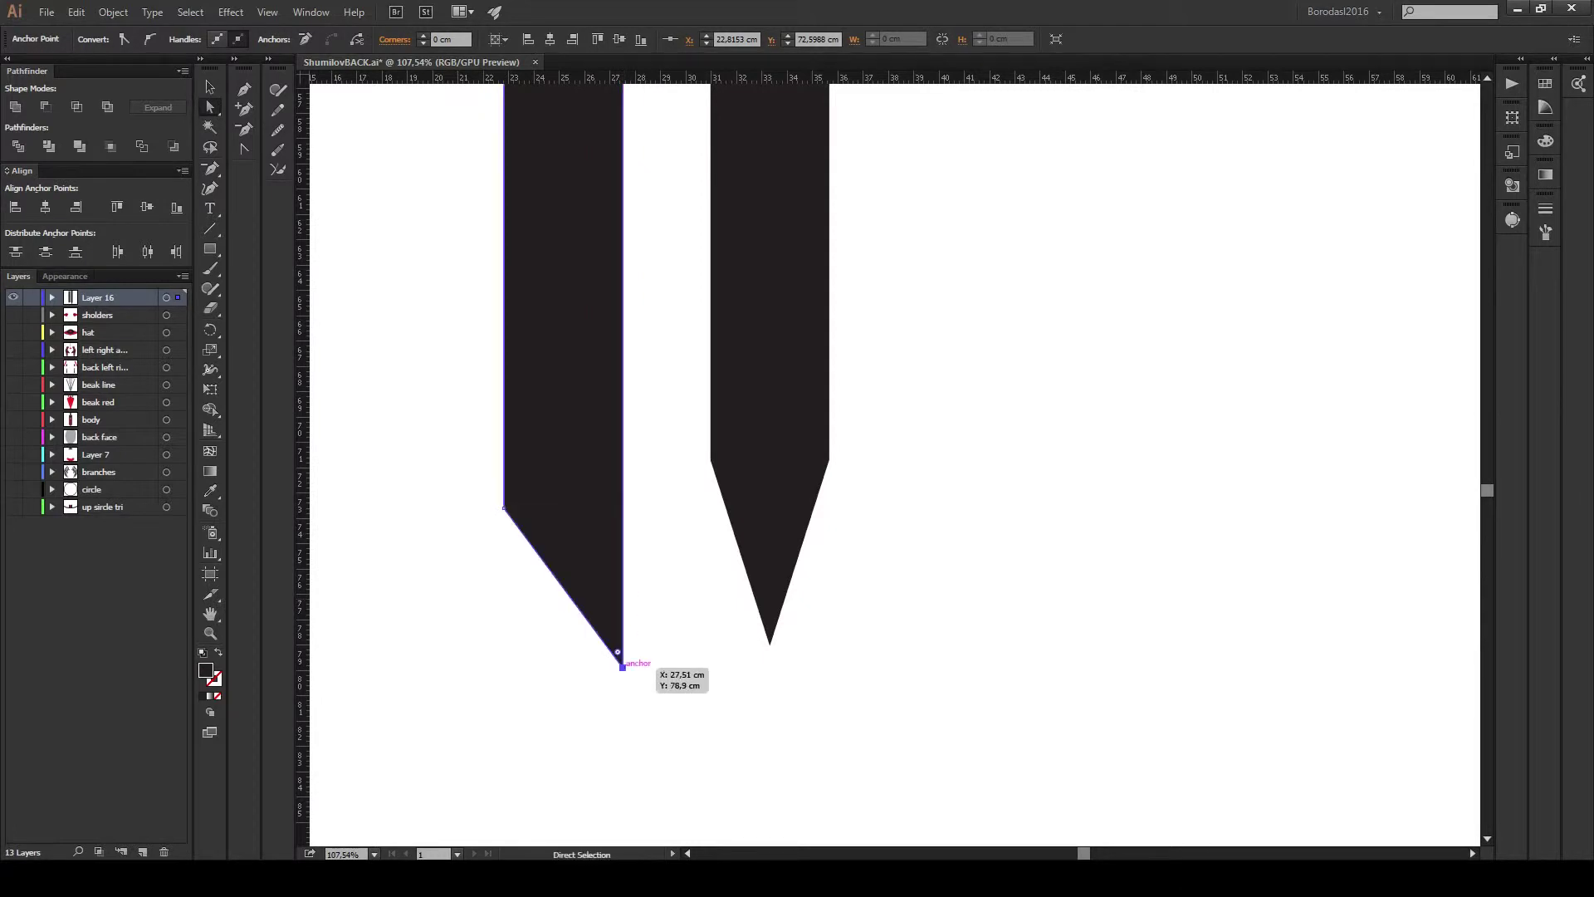
key(ctrl+minus)
key(ctrl+minus)
key(ctrl+minus)
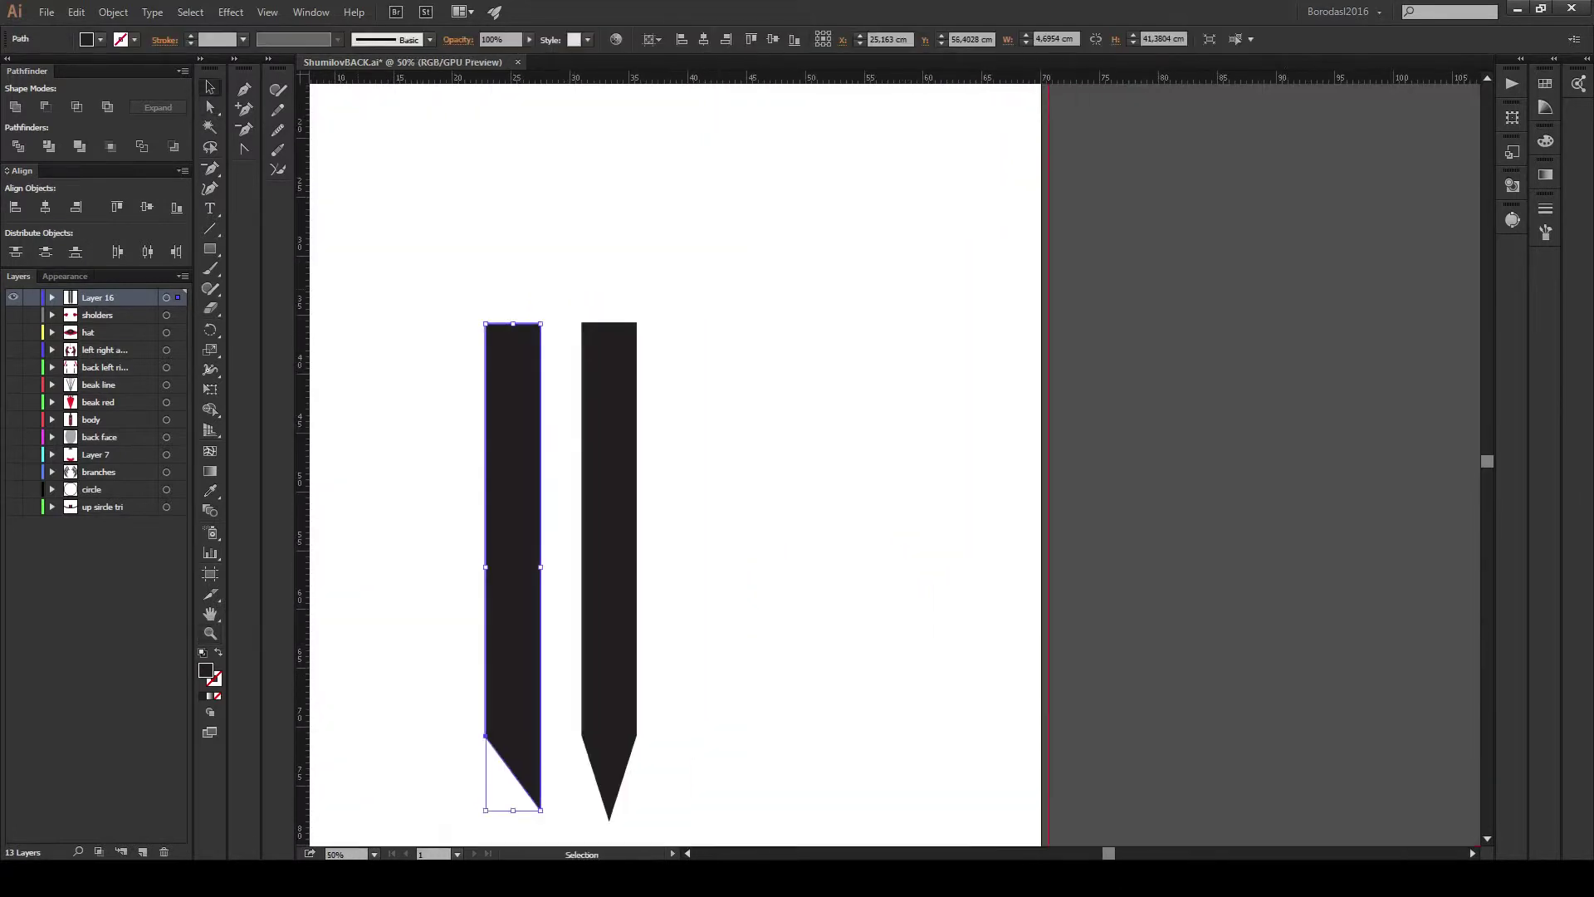
Duplicate the slanted blade, reflect it vertically, and set it beside the other two.
key(ctrl+c)
key(ctrl+v)
right_click(883, 313)
click(1032, 555)
click(869, 666)
drag(886, 464, 707, 573)
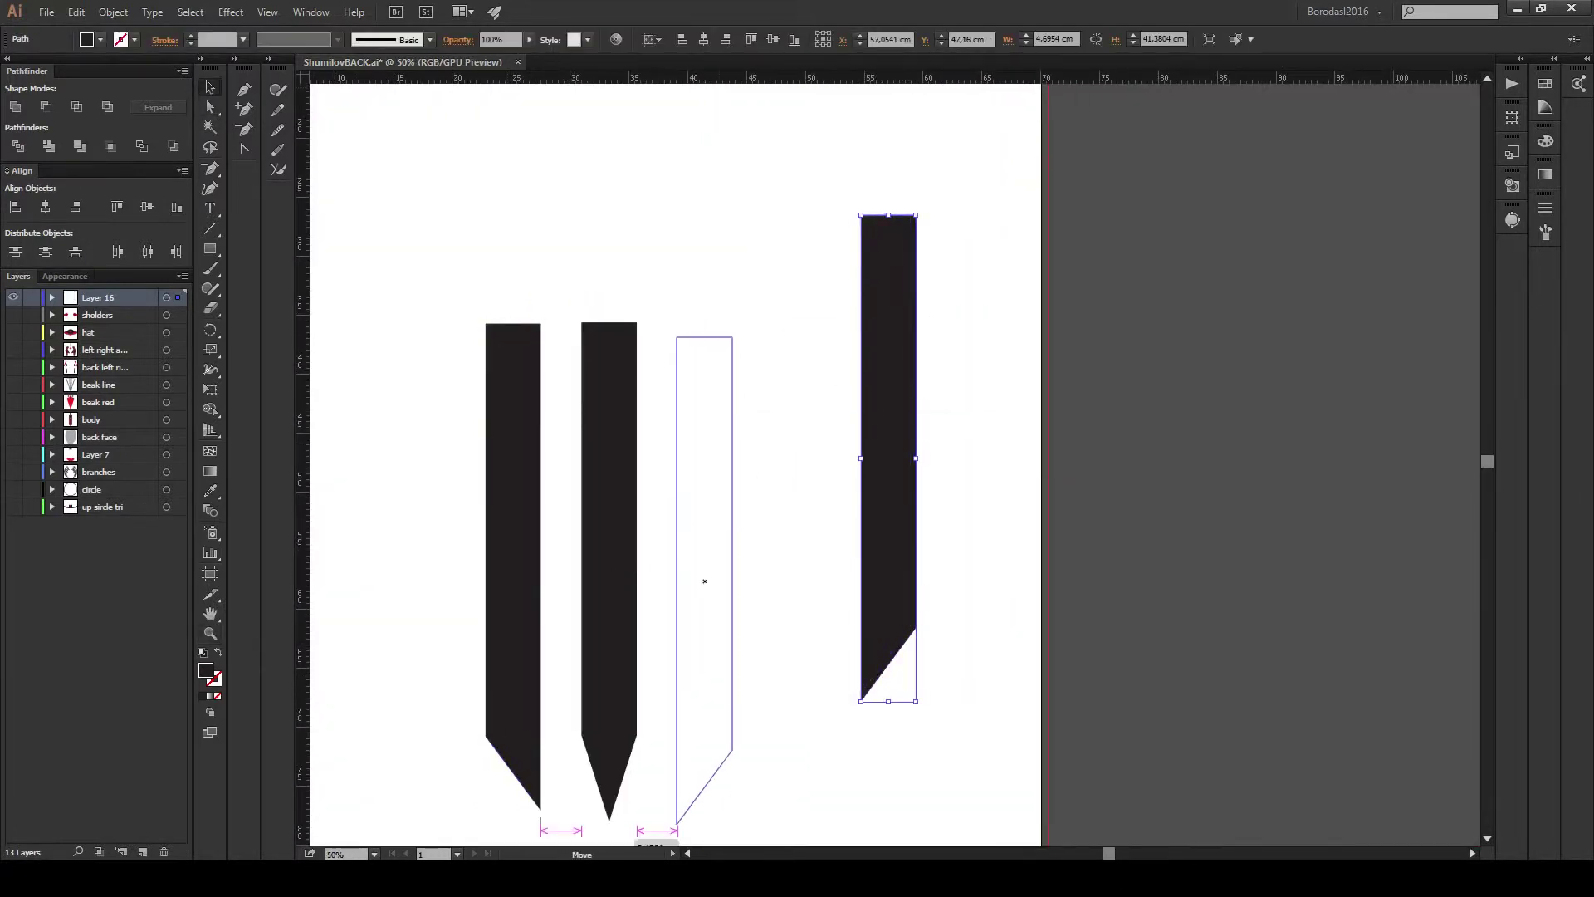
Stretch all three blades taller, then copy the middle one as a thin strip for red fill.
key(ctrl+a)
drag(610, 322, 610, 186)
click(609, 457)
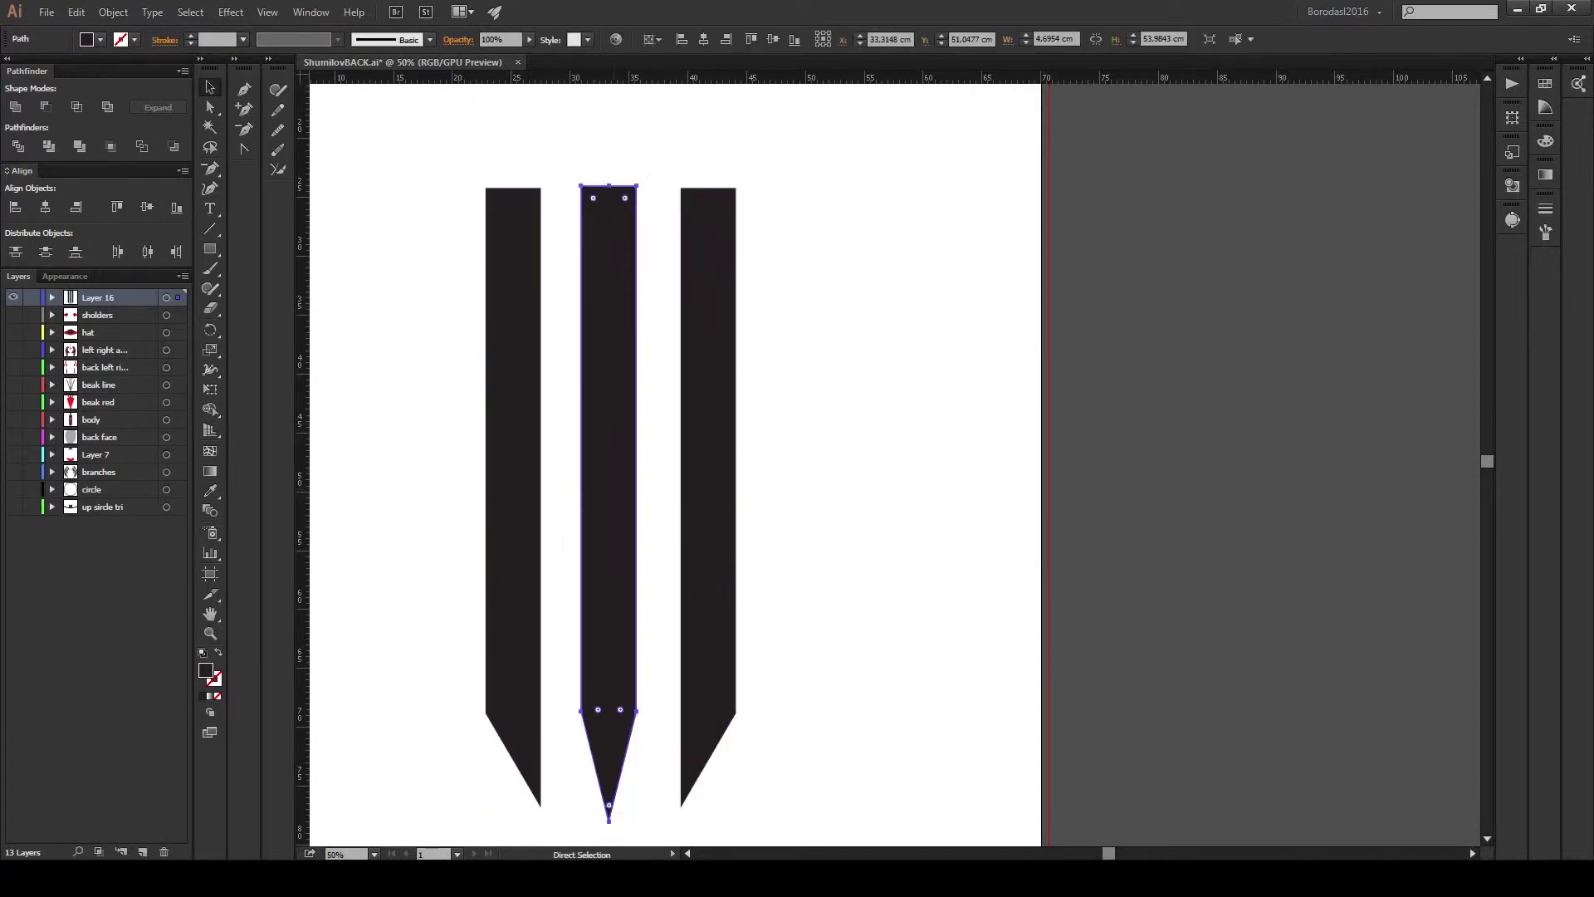
key(ctrl+c)
key(ctrl+v)
drag(861, 458, 899, 457)
click(100, 39)
Make the thin strip red, reflect a copy, and shrink it to about half size.
click(52, 67)
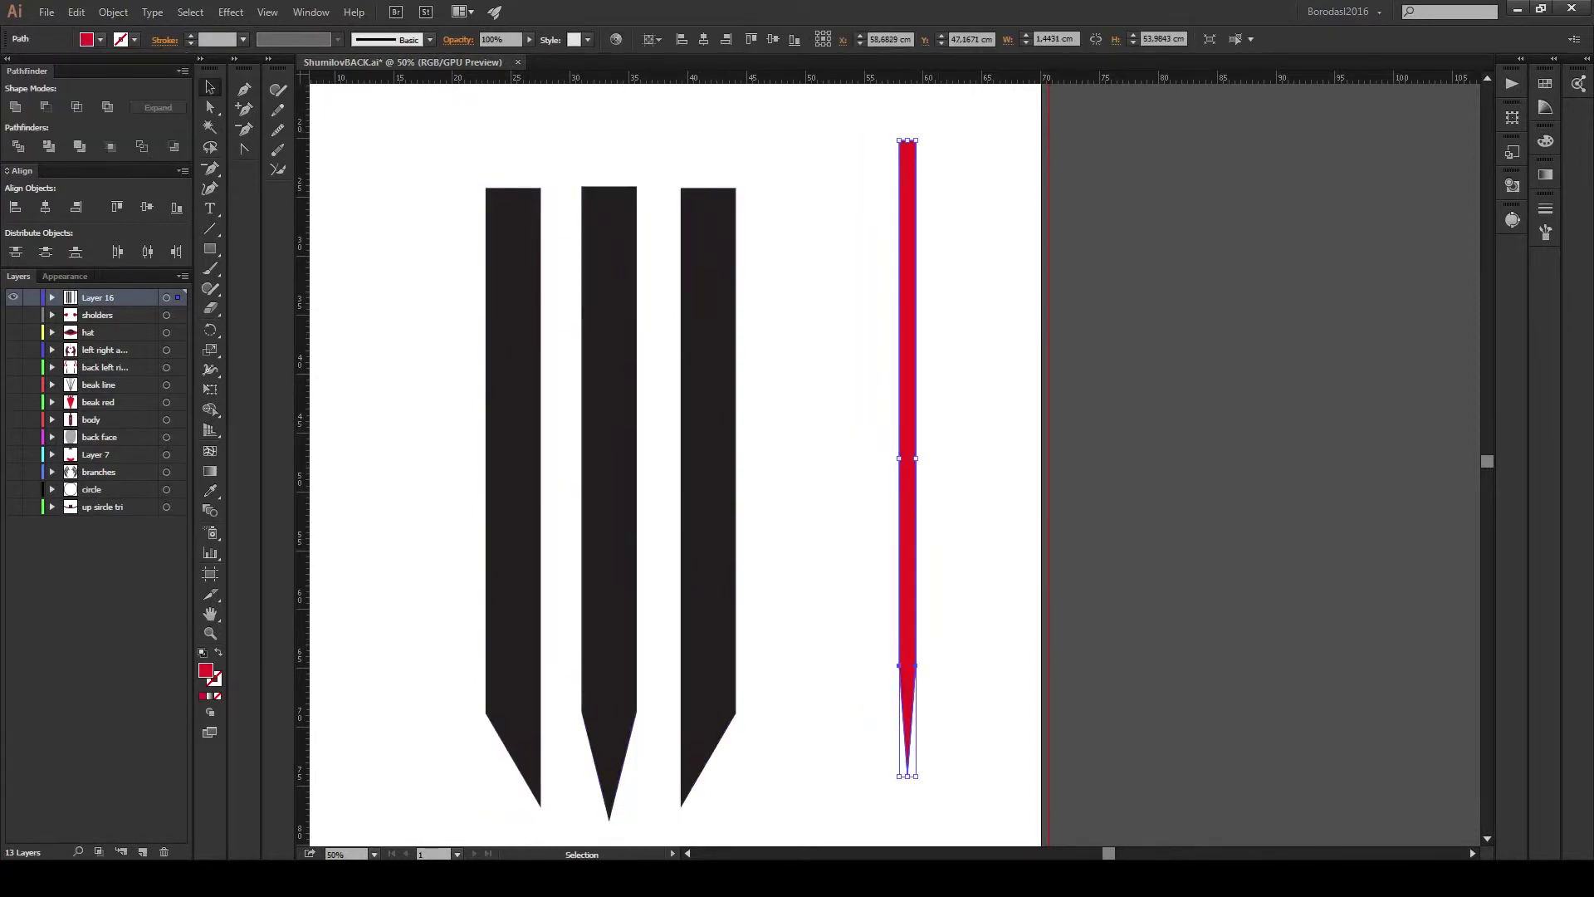
right_click(908, 496)
click(1060, 723)
click(780, 670)
drag(907, 456, 908, 356)
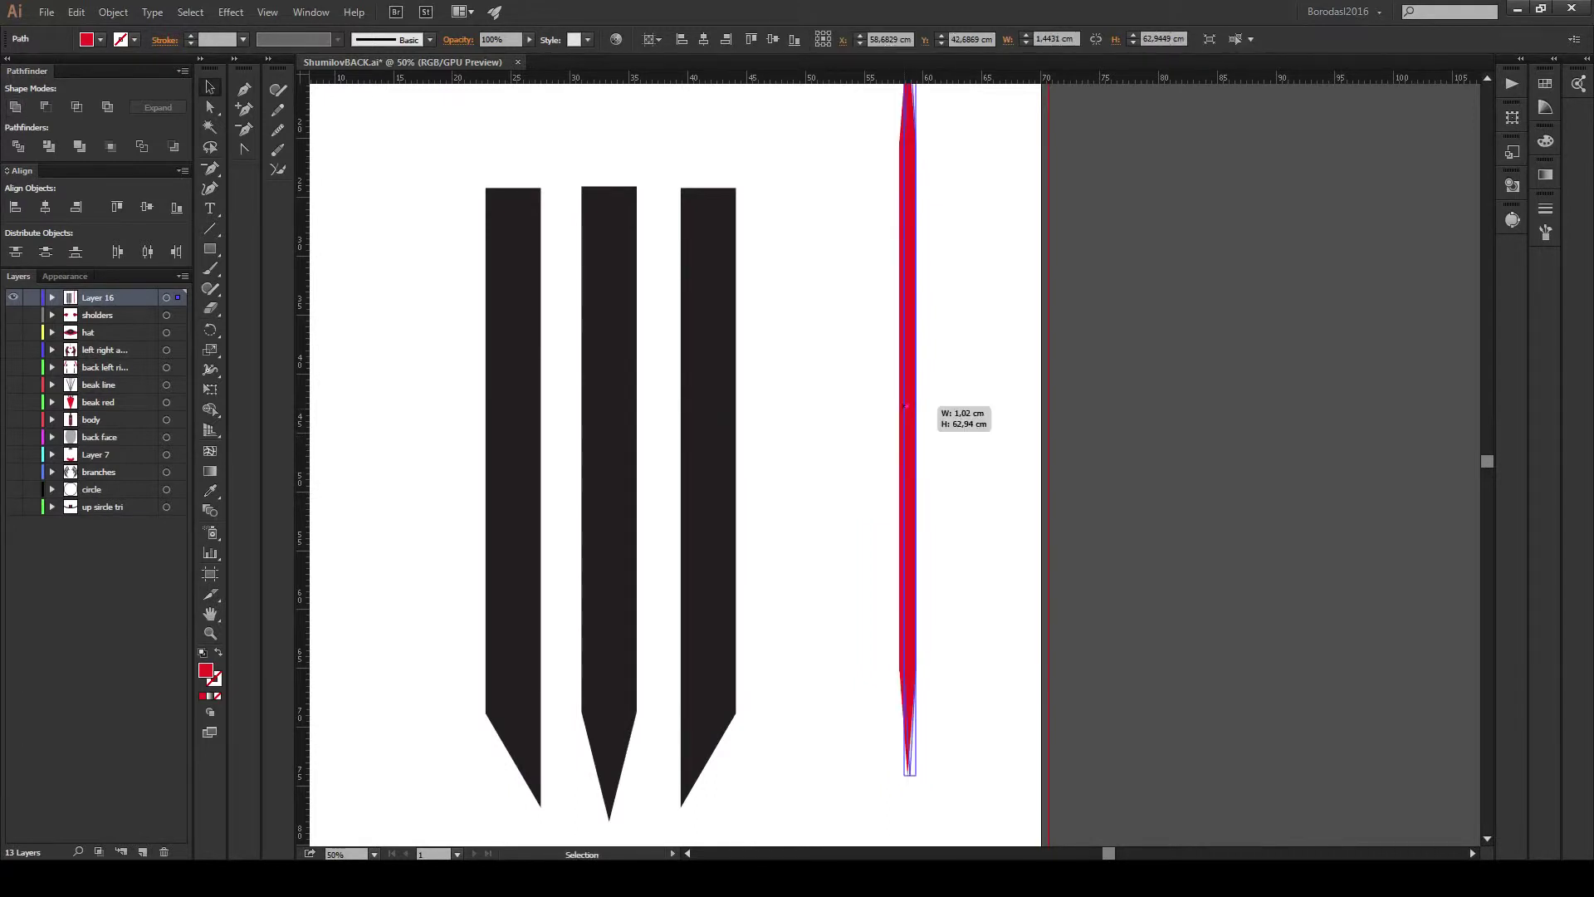
drag(907, 776, 908, 432)
Centre red strip copies on the third, middle and first blades, then begin a Pen path beside them.
drag(907, 258, 709, 363)
drag(708, 535, 708, 731)
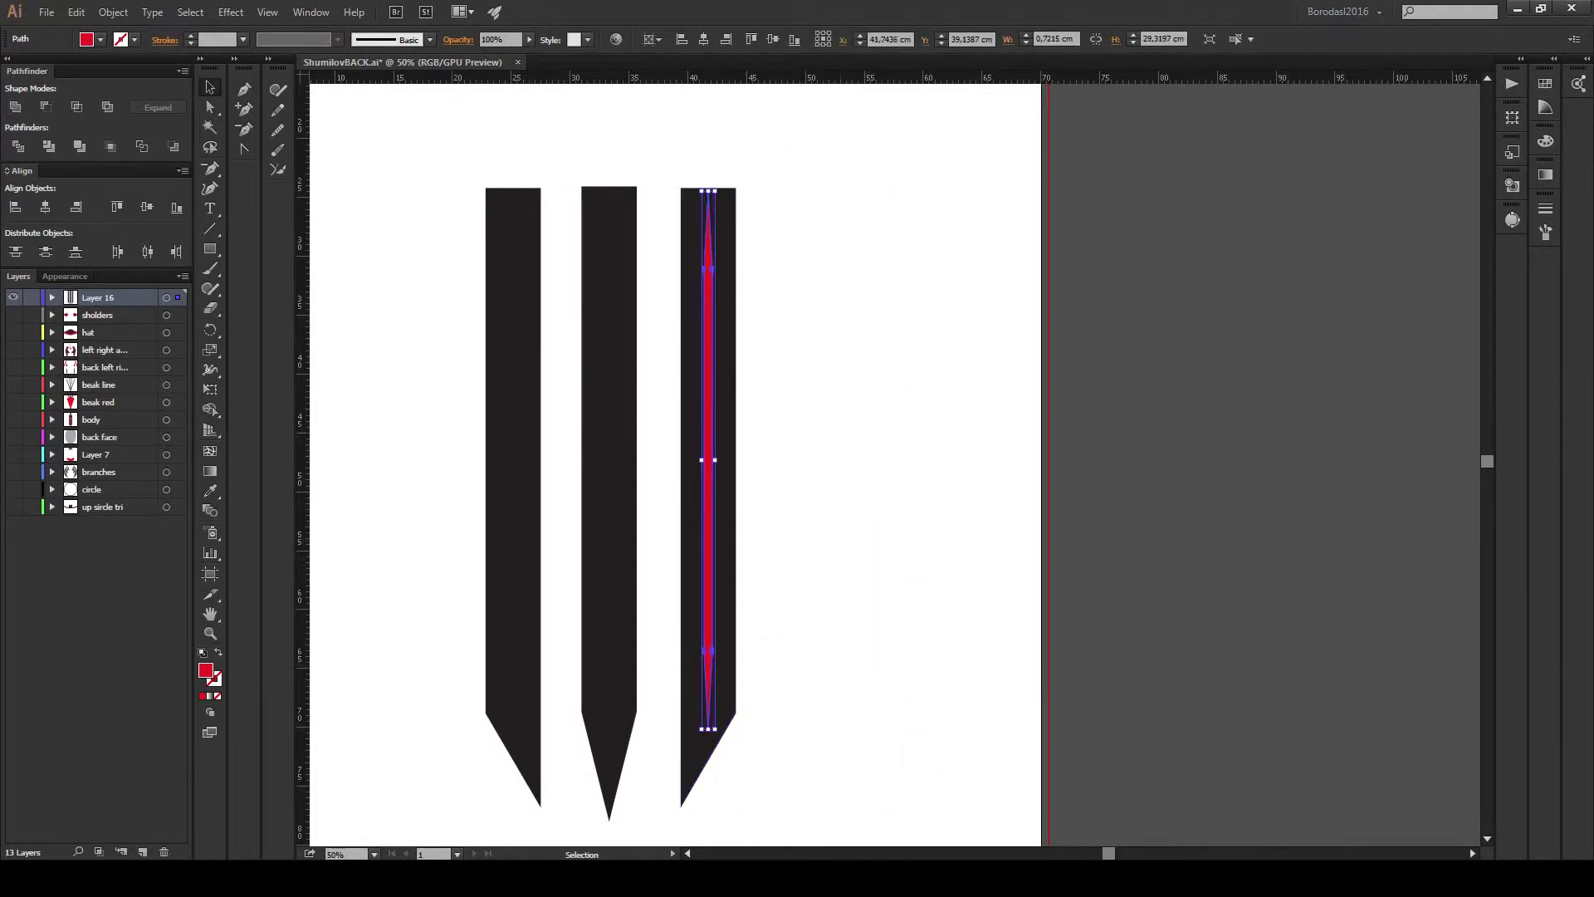
key(ctrl+v)
drag(709, 459, 610, 459)
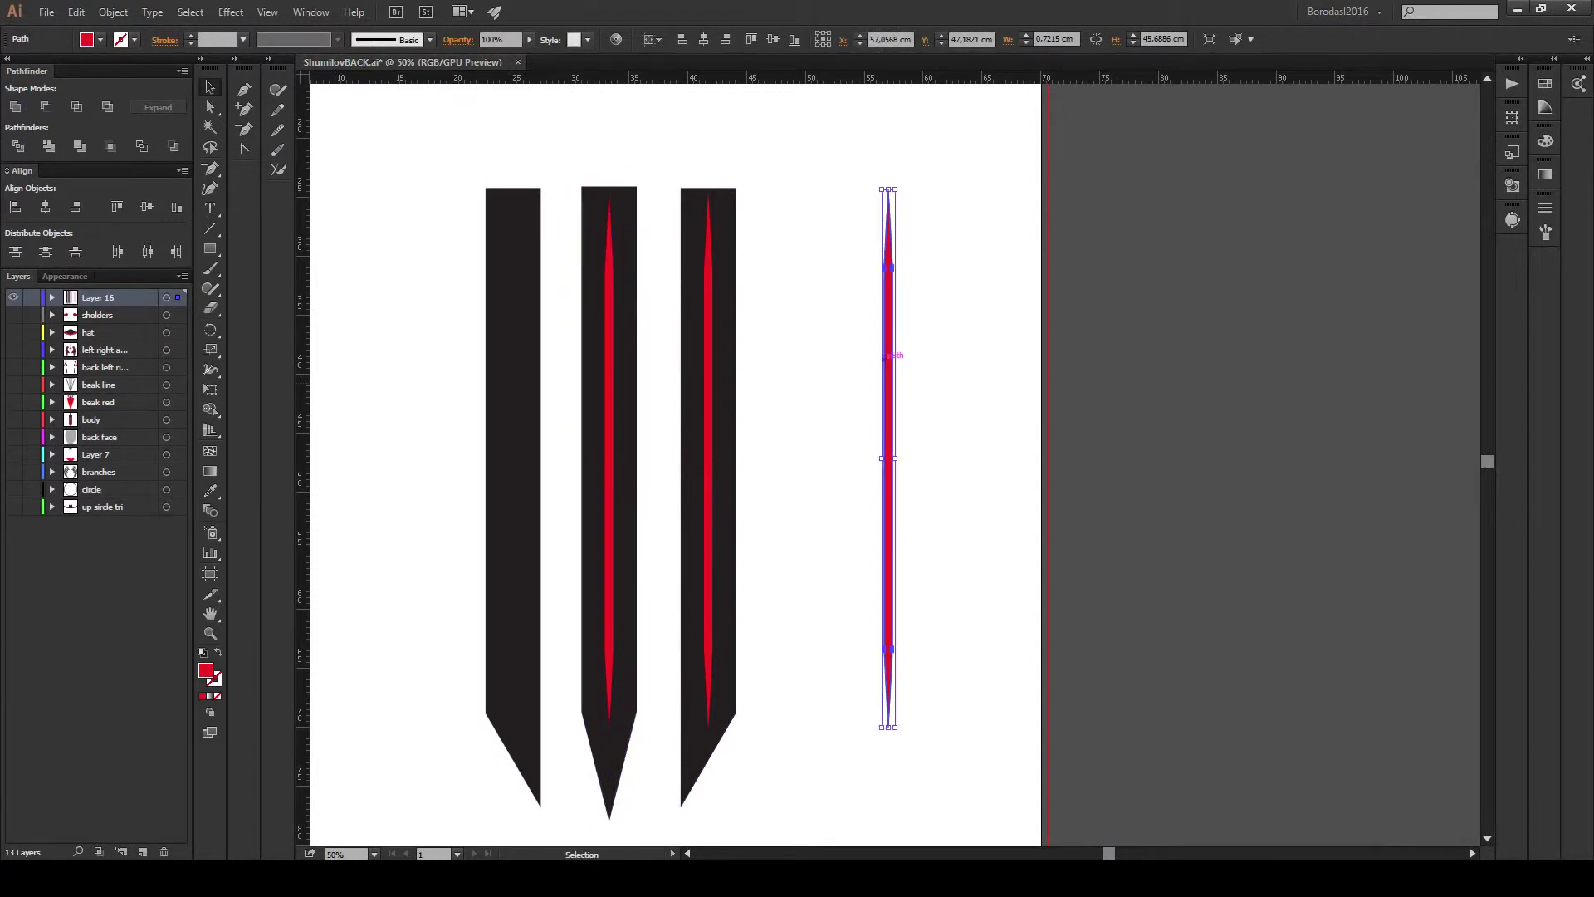
drag(888, 459, 513, 460)
mouse_move(830, 332)
mouse_down()
mouse_move(840, 456)
mouse_move(841, 238)
mouse_up()
key(p)
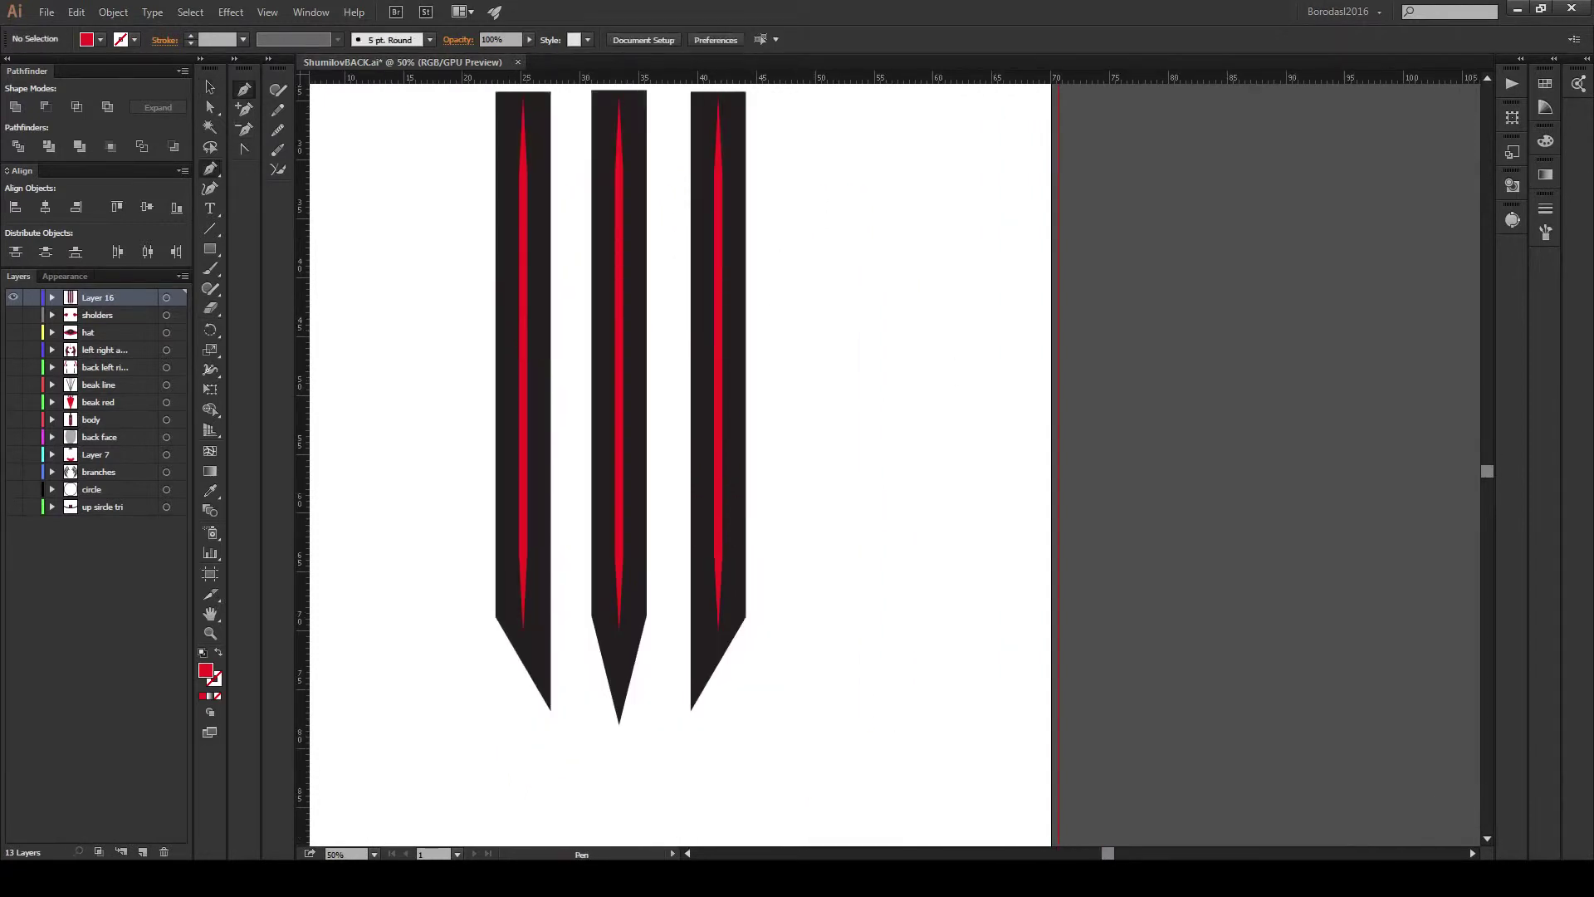
click(811, 134)
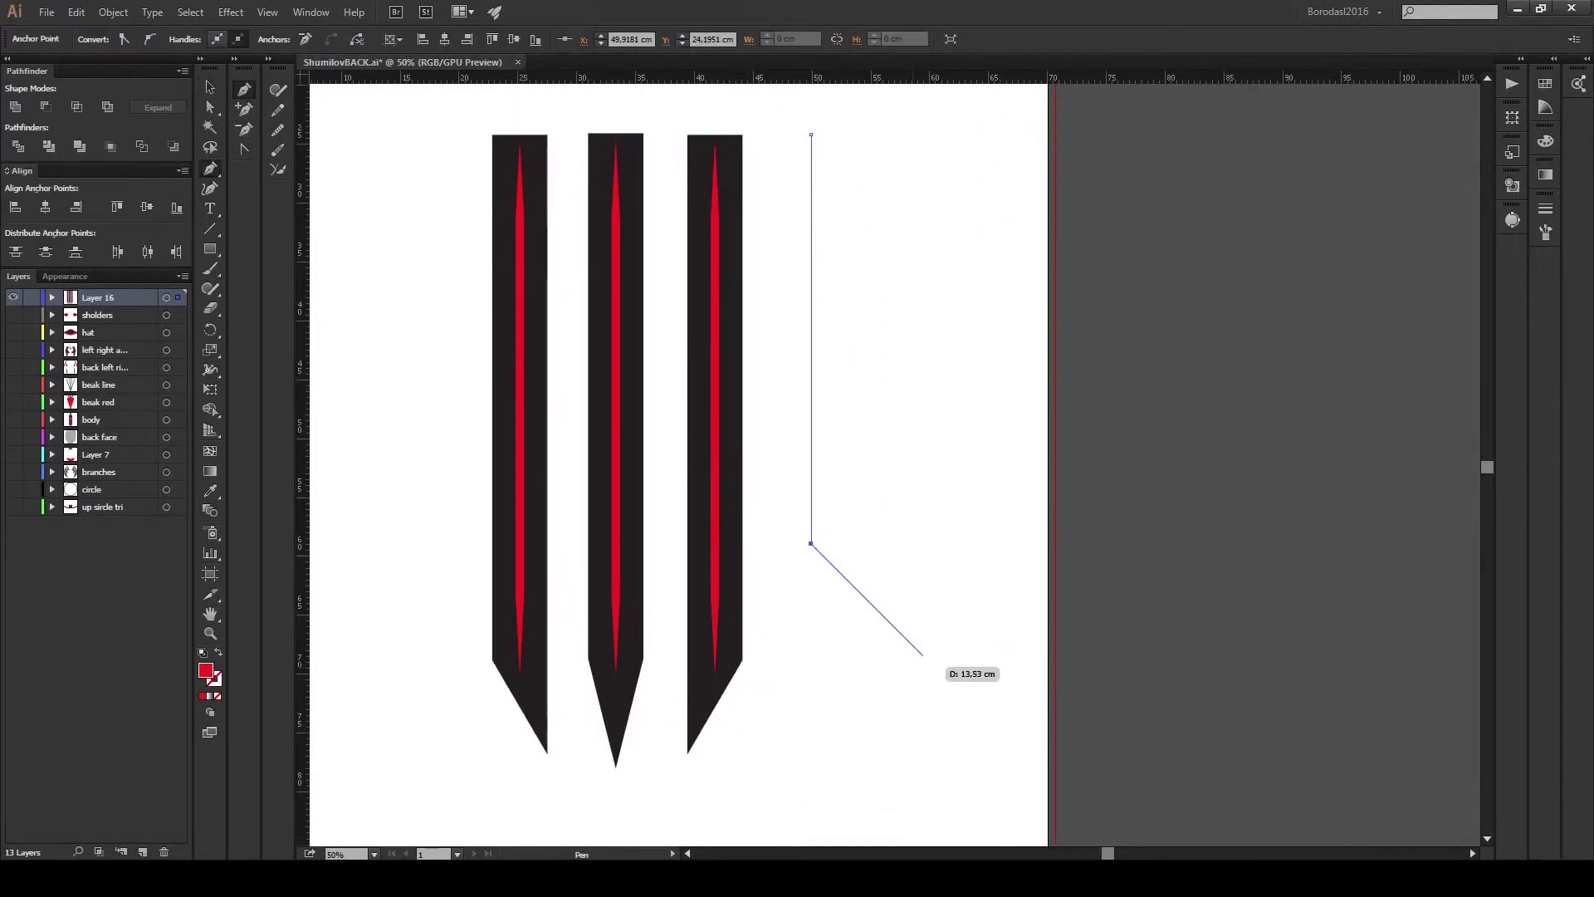
Close the four-sided outline and align its top corners with the blade tops.
click(926, 658)
click(926, 137)
key(a)
click(812, 133)
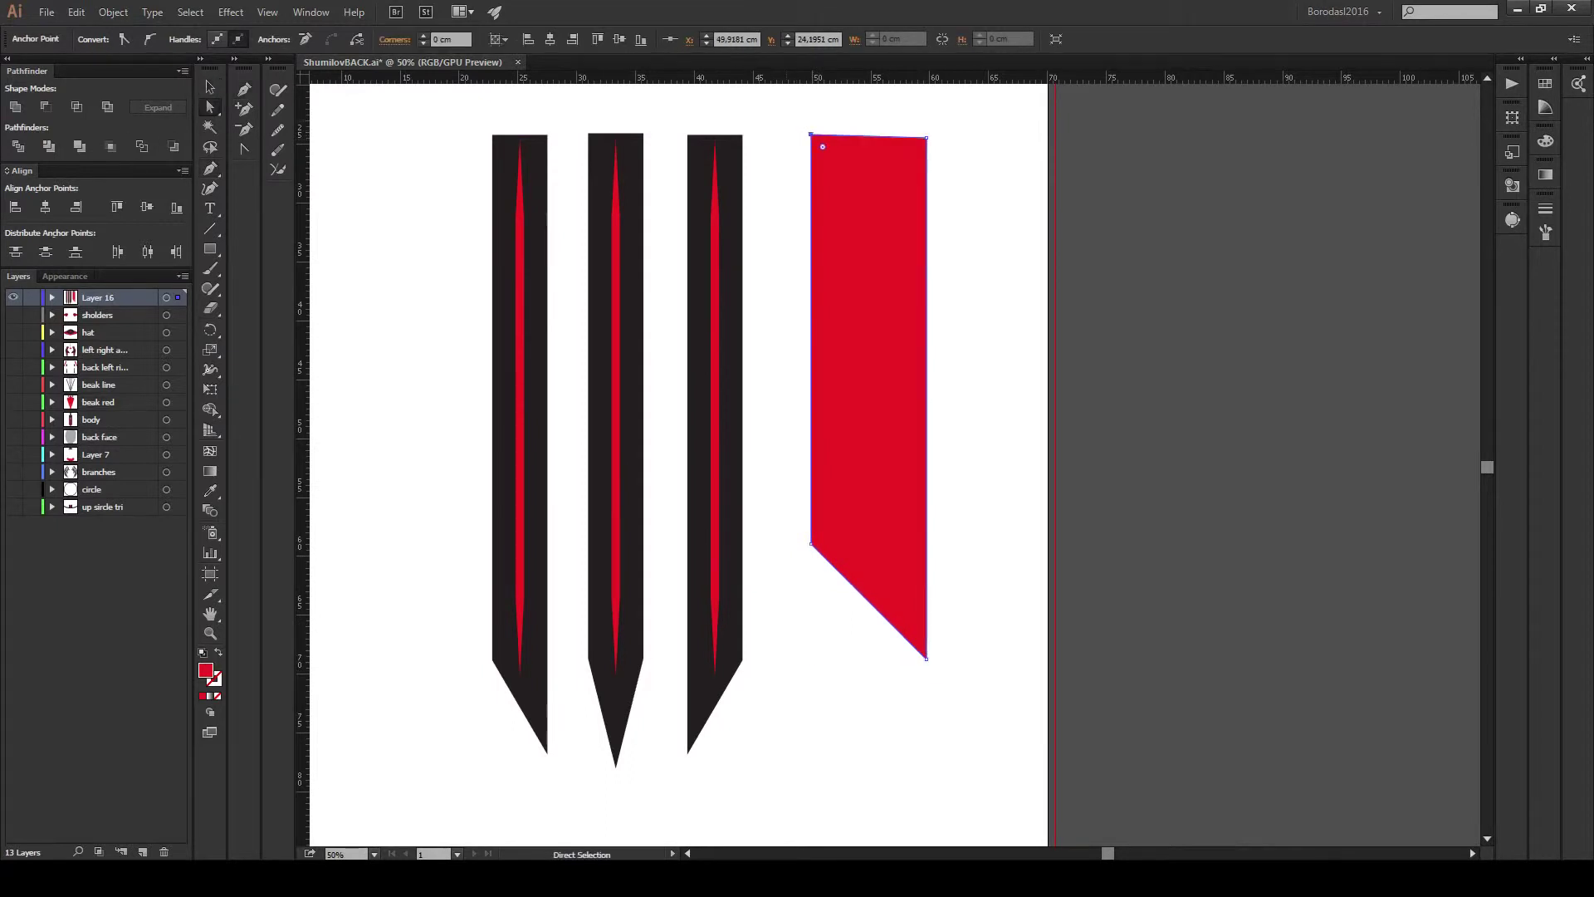
drag(811, 137, 811, 141)
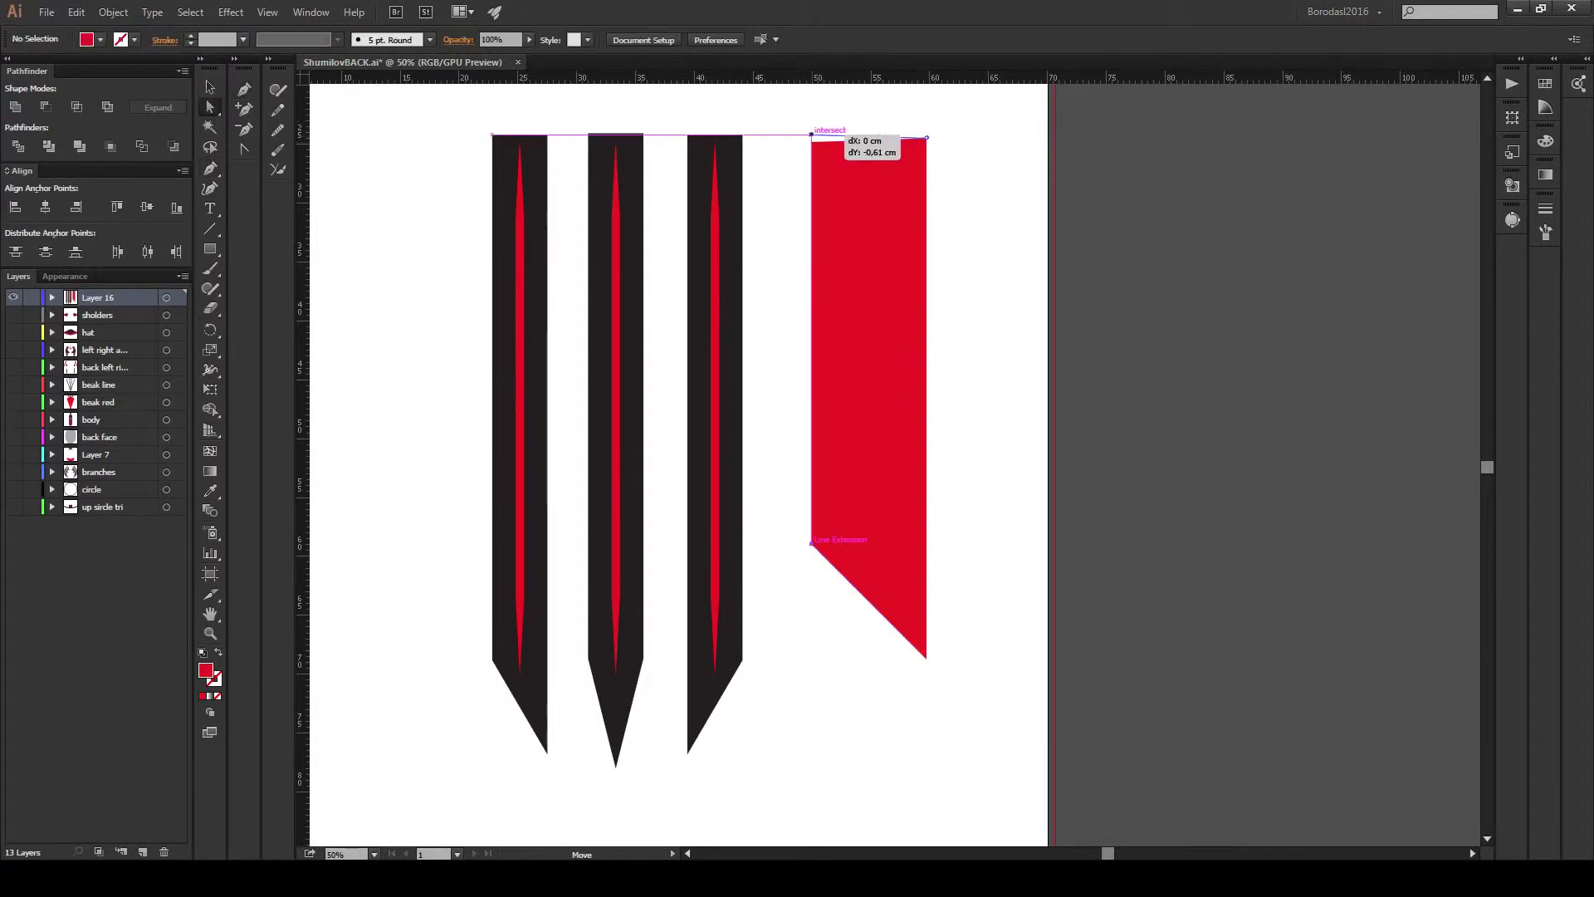
drag(927, 137, 931, 133)
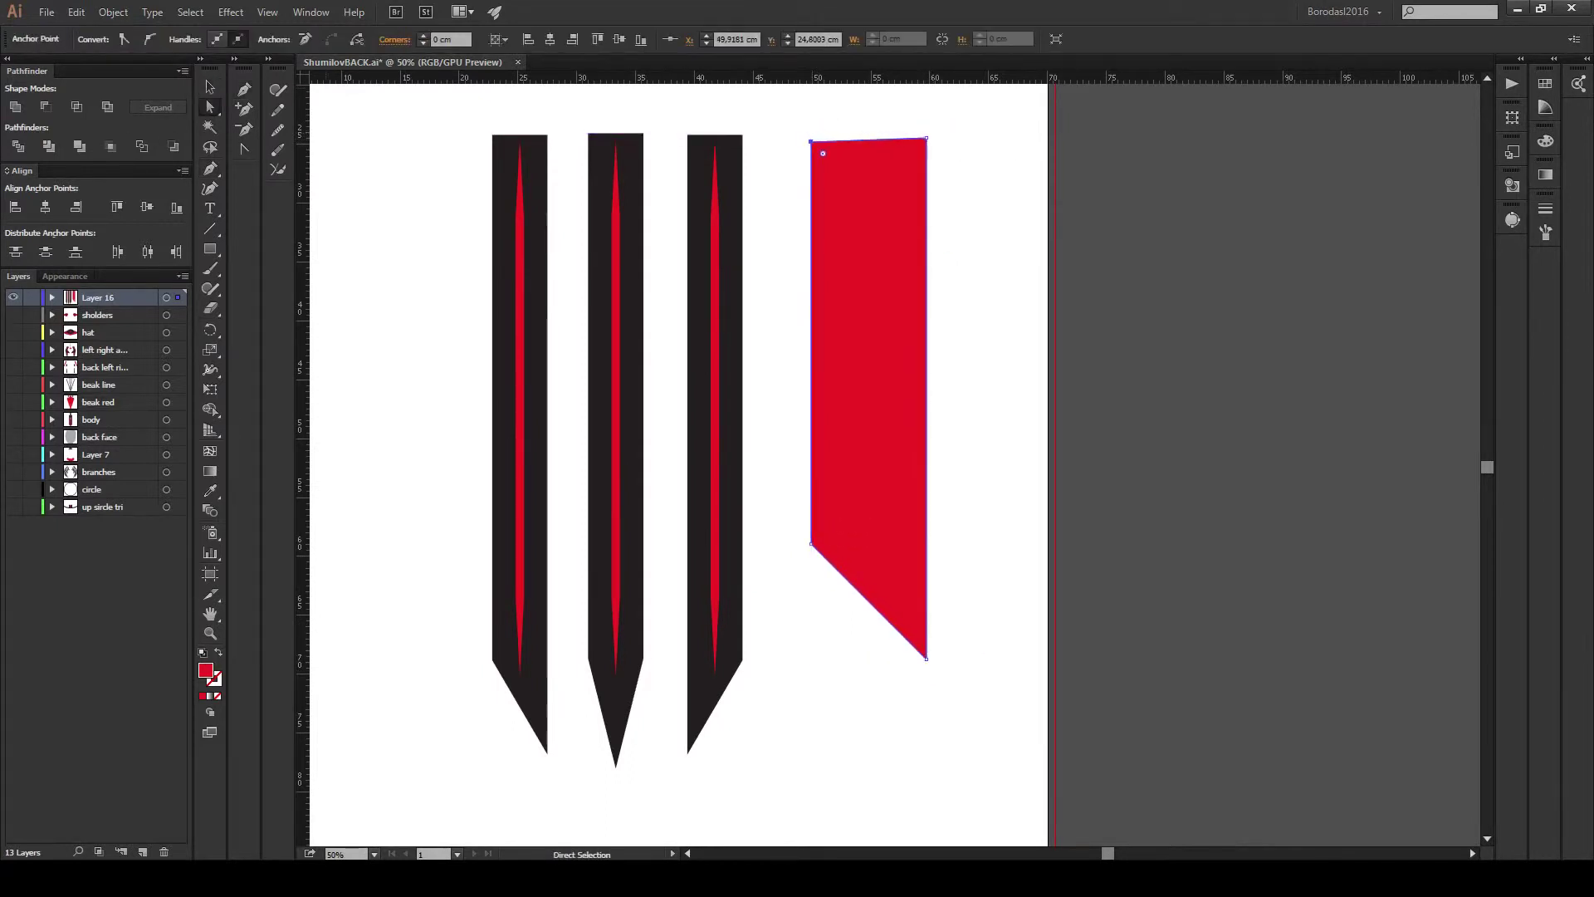
key(v)
Fill the new shape grey, move it over the first two blades, and send it to back.
click(99, 39)
click(102, 143)
drag(856, 230, 552, 225)
right_click(552, 226)
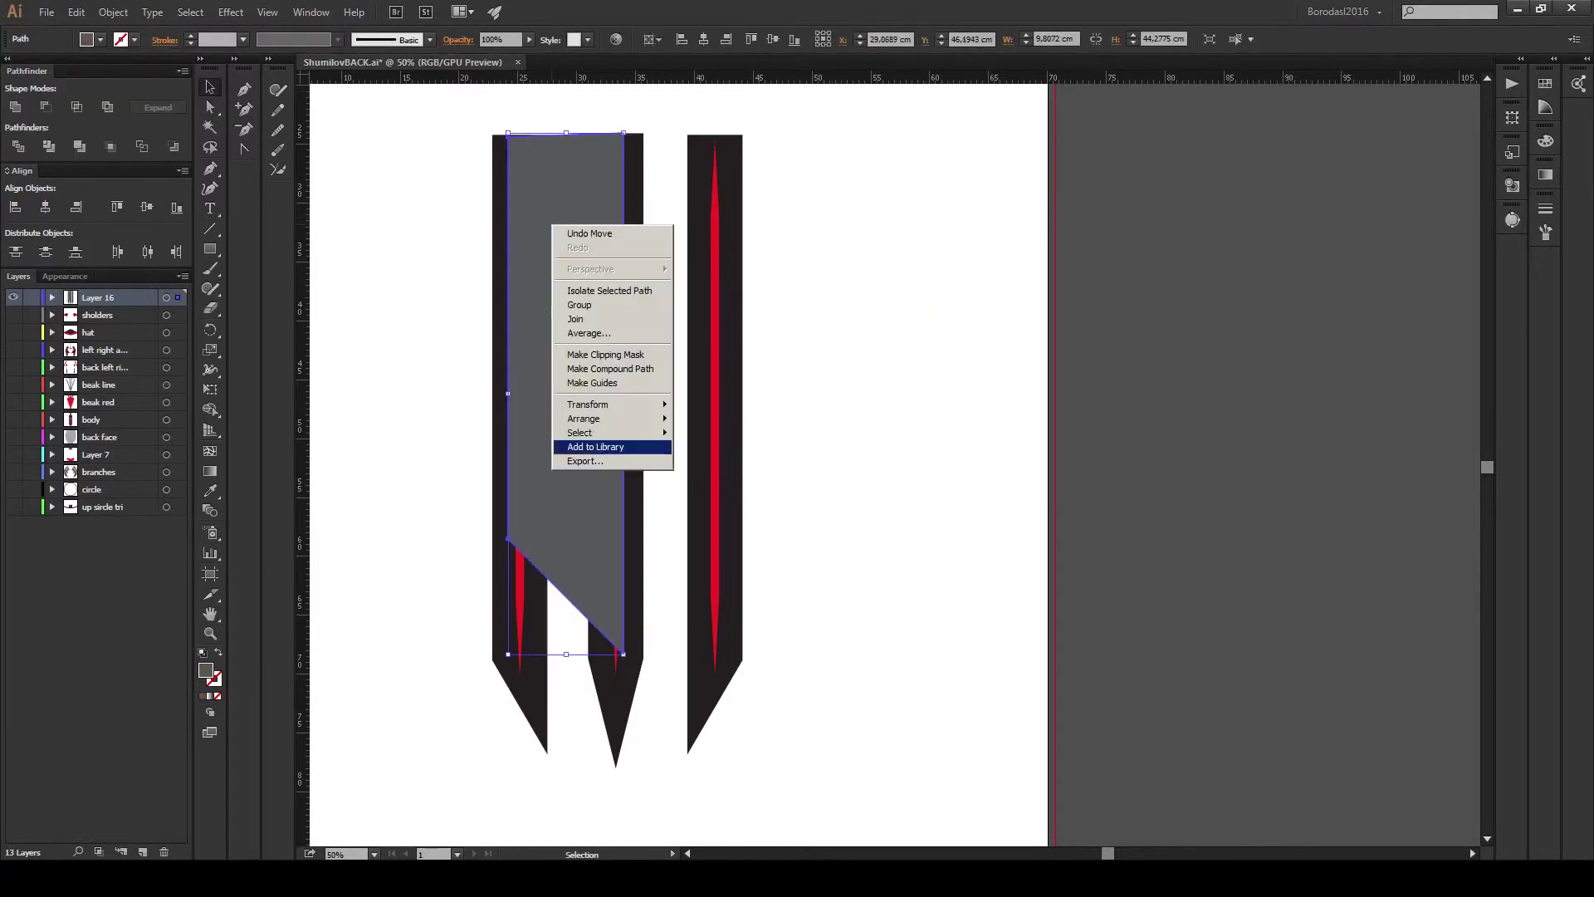
click(714, 460)
Reflect a copy of the grey half and join both halves into a pointed banner behind the blades.
right_click(567, 362)
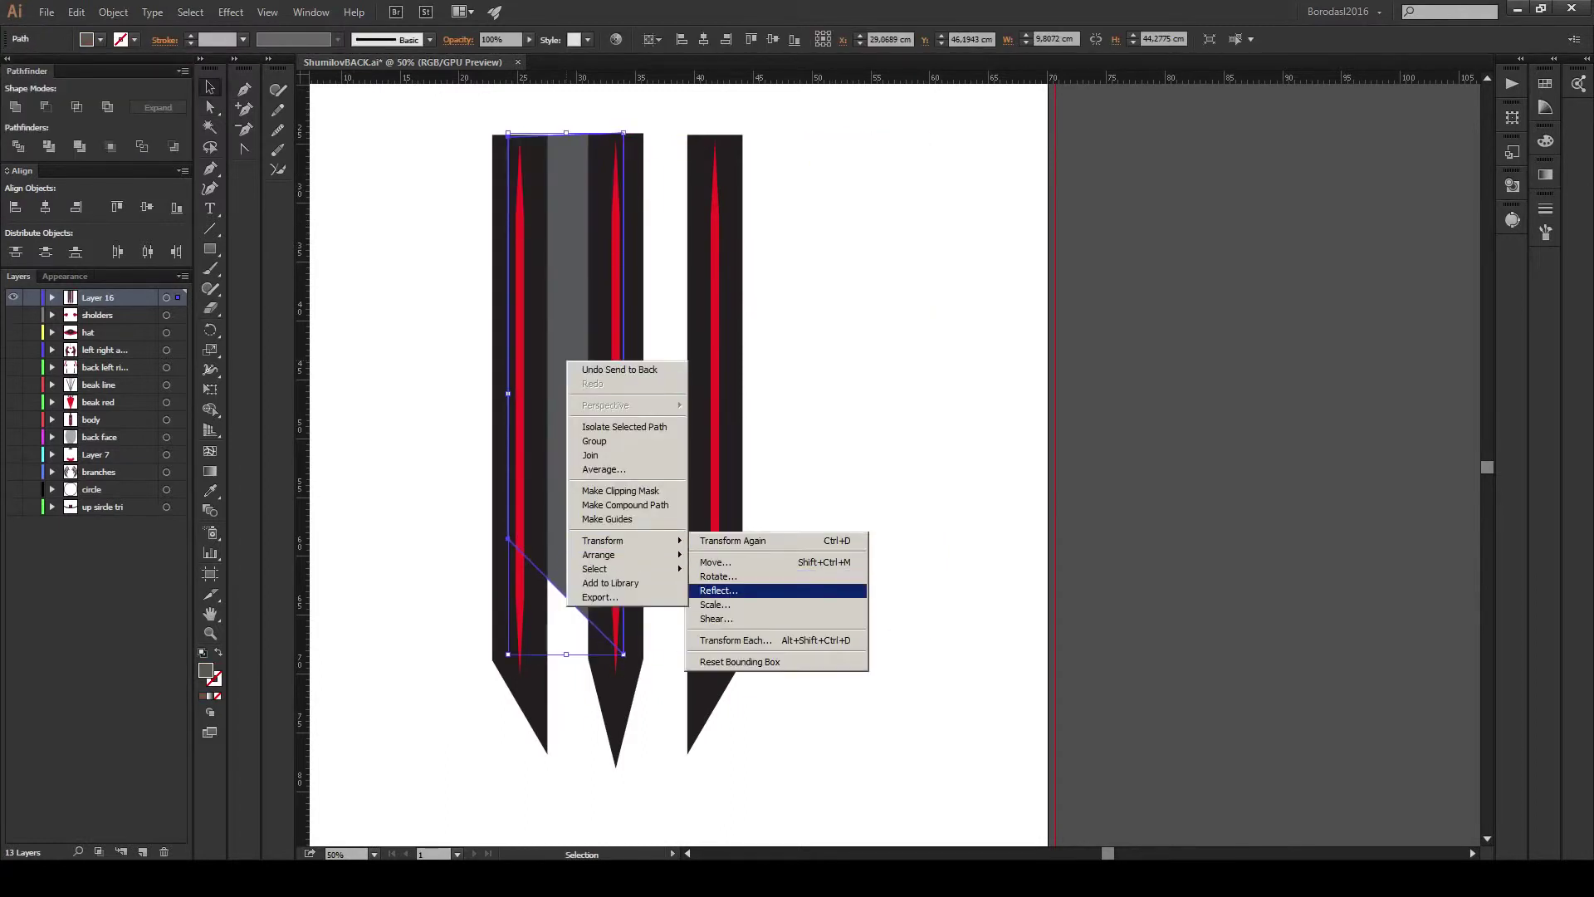
click(718, 590)
click(810, 694)
drag(635, 424, 748, 416)
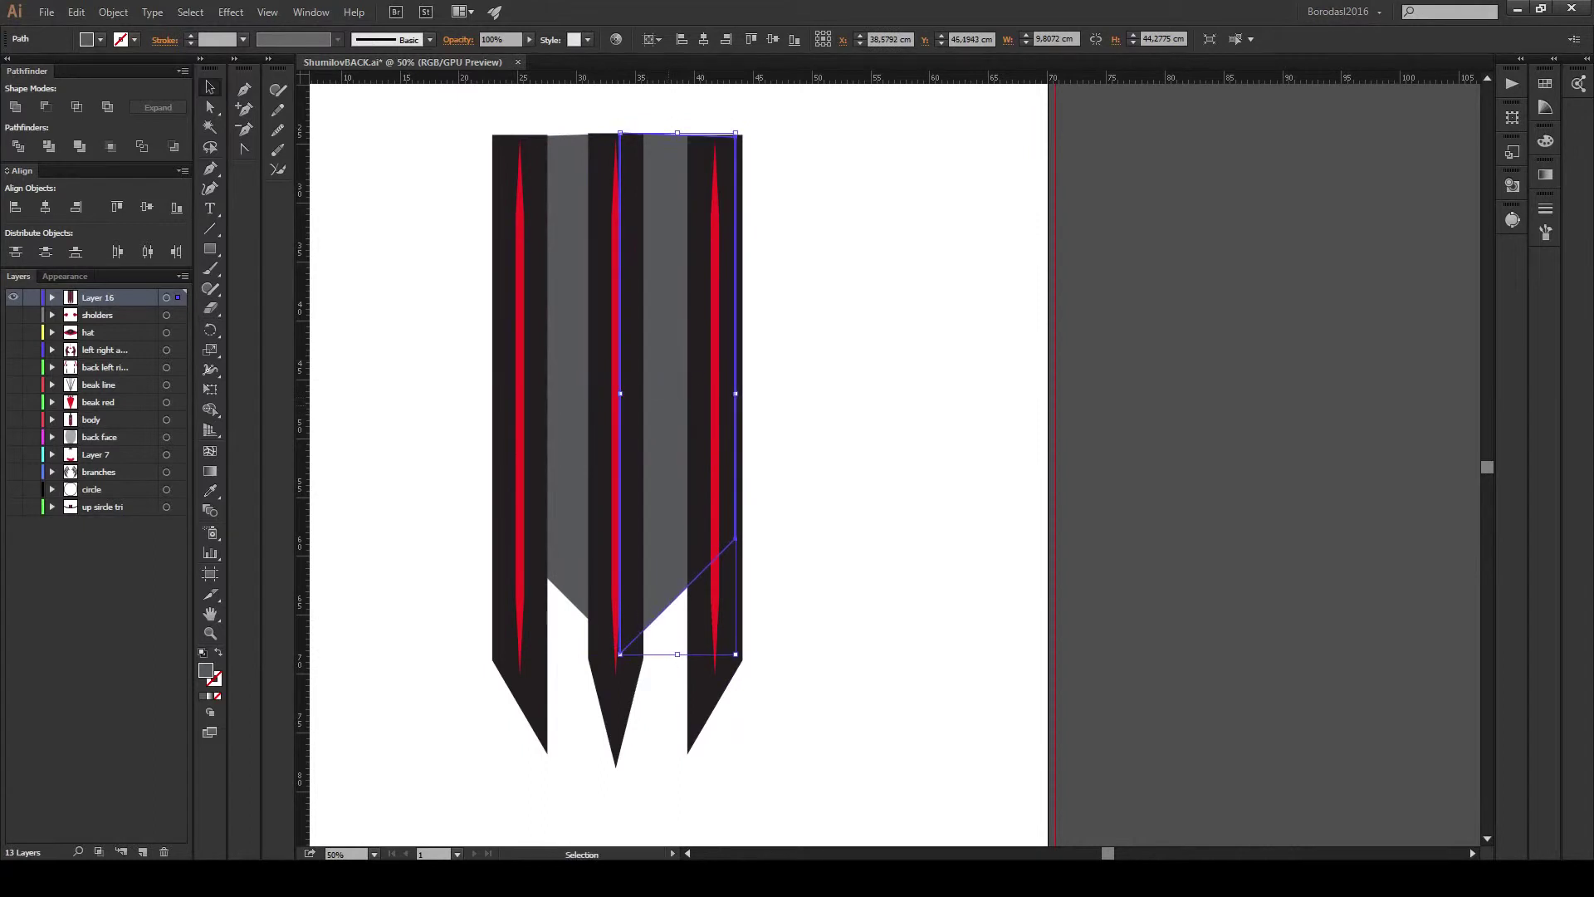
shift+click(567, 332)
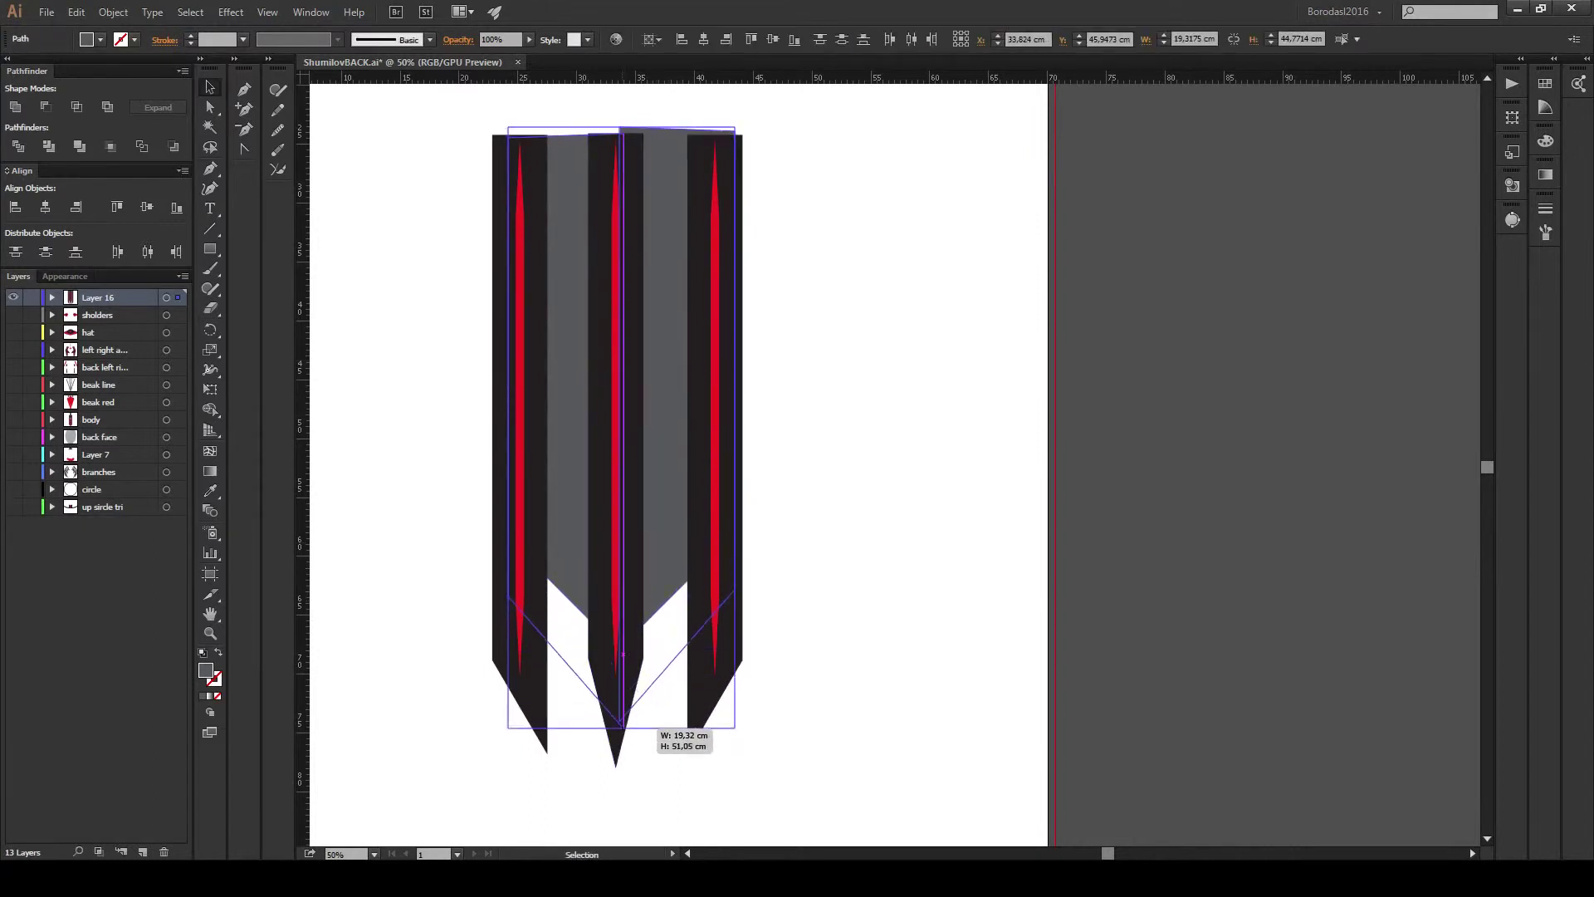
drag(622, 720, 848, 720)
drag(913, 639, 916, 640)
shift+click(789, 415)
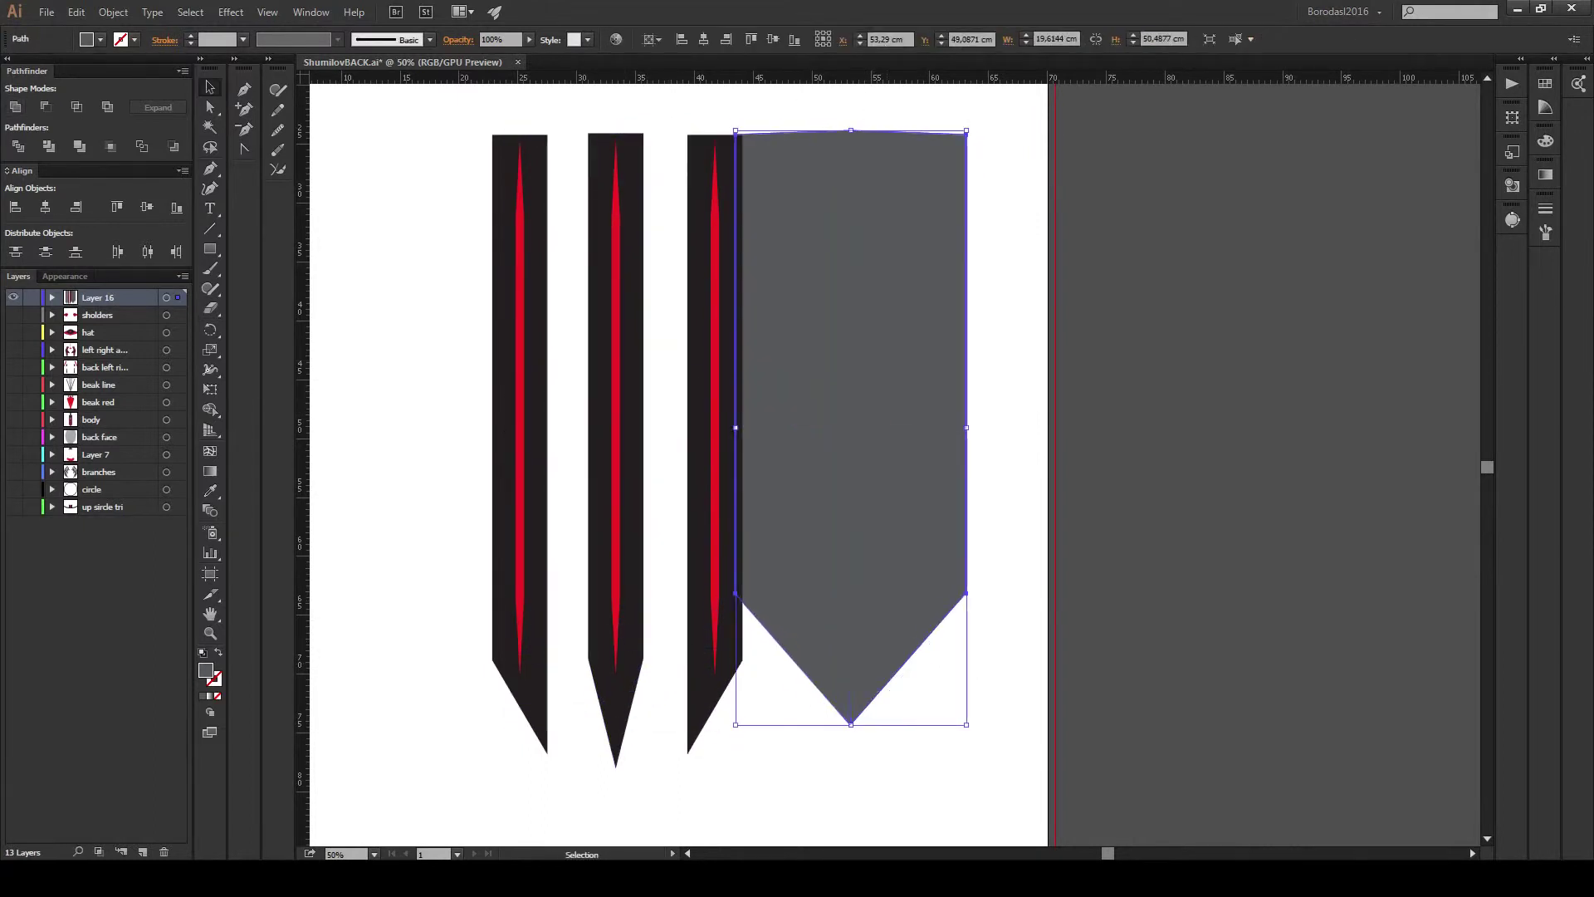
drag(906, 249, 679, 264)
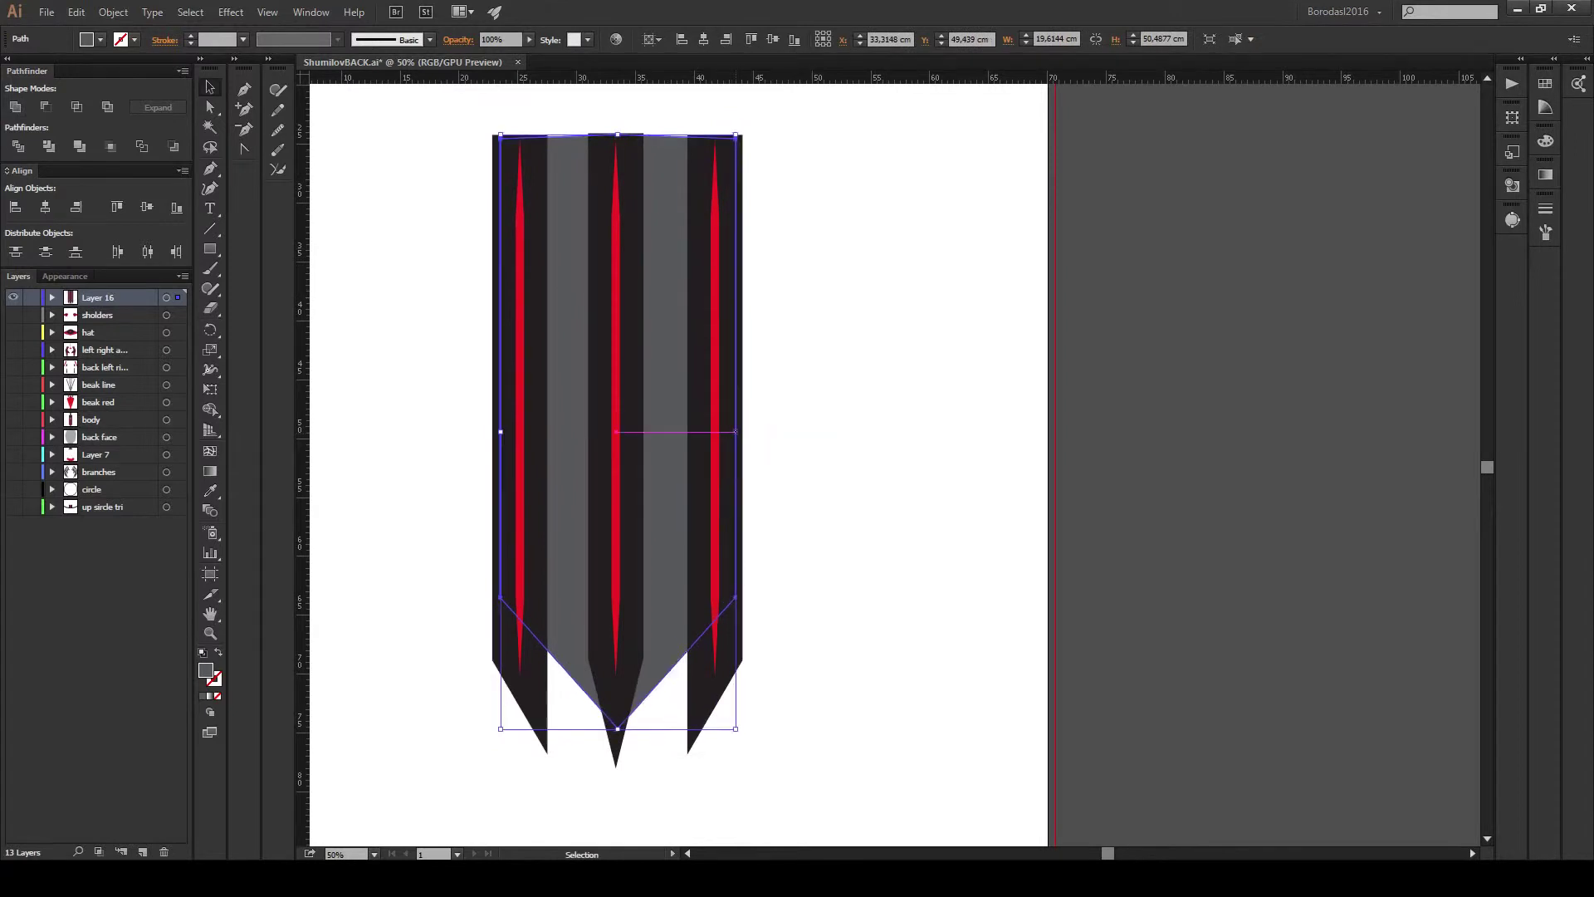
double_click(665, 427)
double_click(797, 432)
Pen-draw a closed, bent arm shape to the left of the blades.
scroll(830, 456, up, 5)
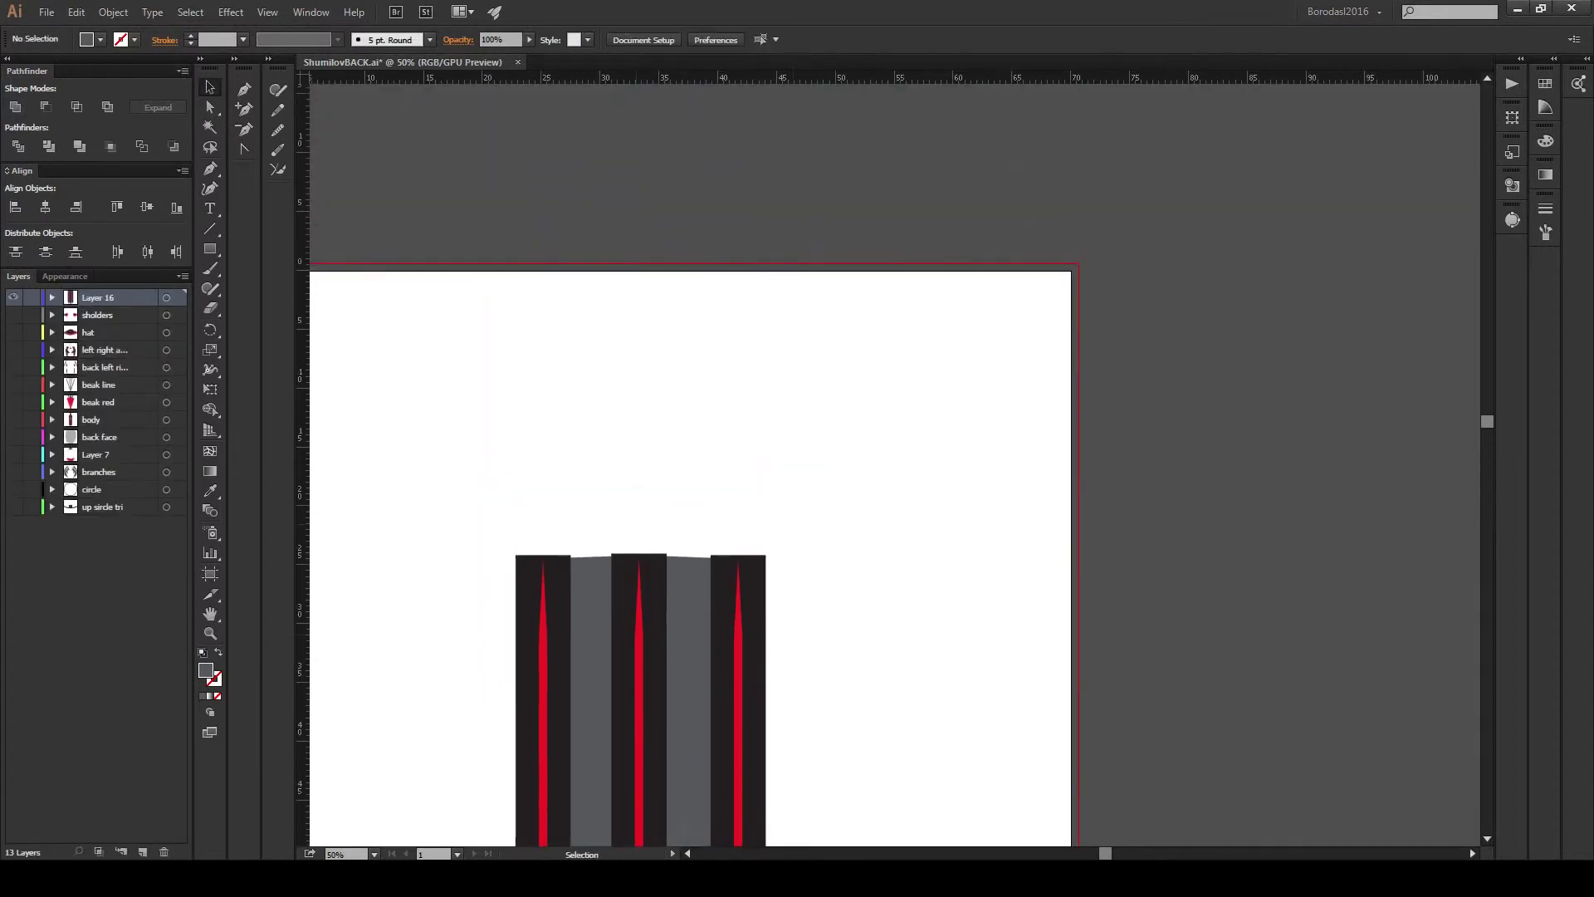
key(p)
click(538, 341)
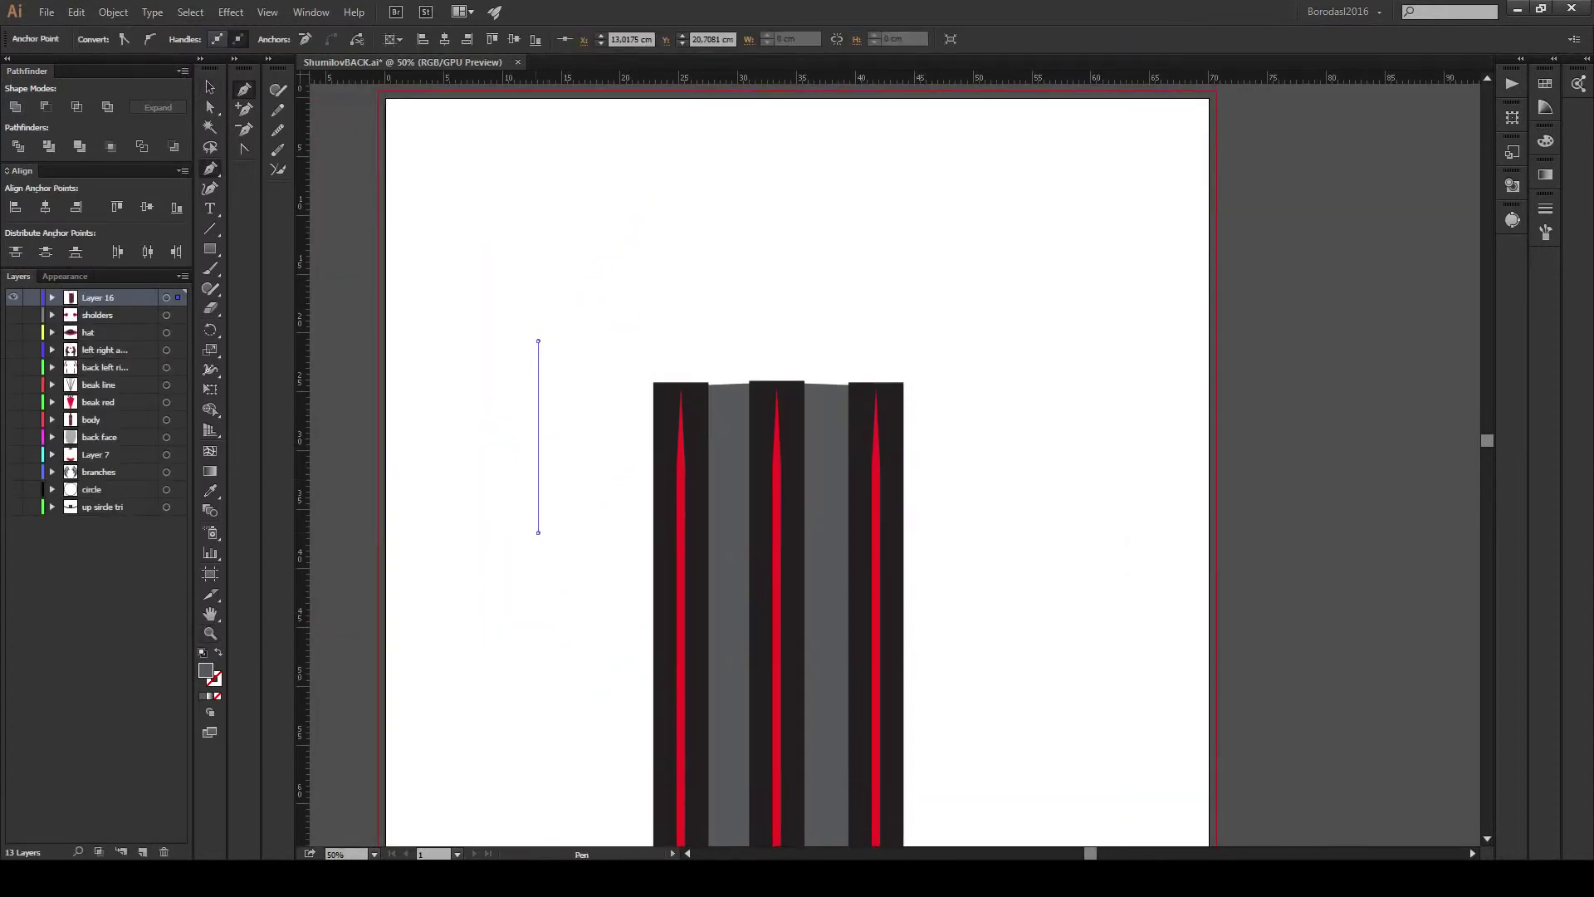
click(538, 532)
click(768, 621)
click(763, 579)
click(710, 553)
click(611, 493)
click(603, 372)
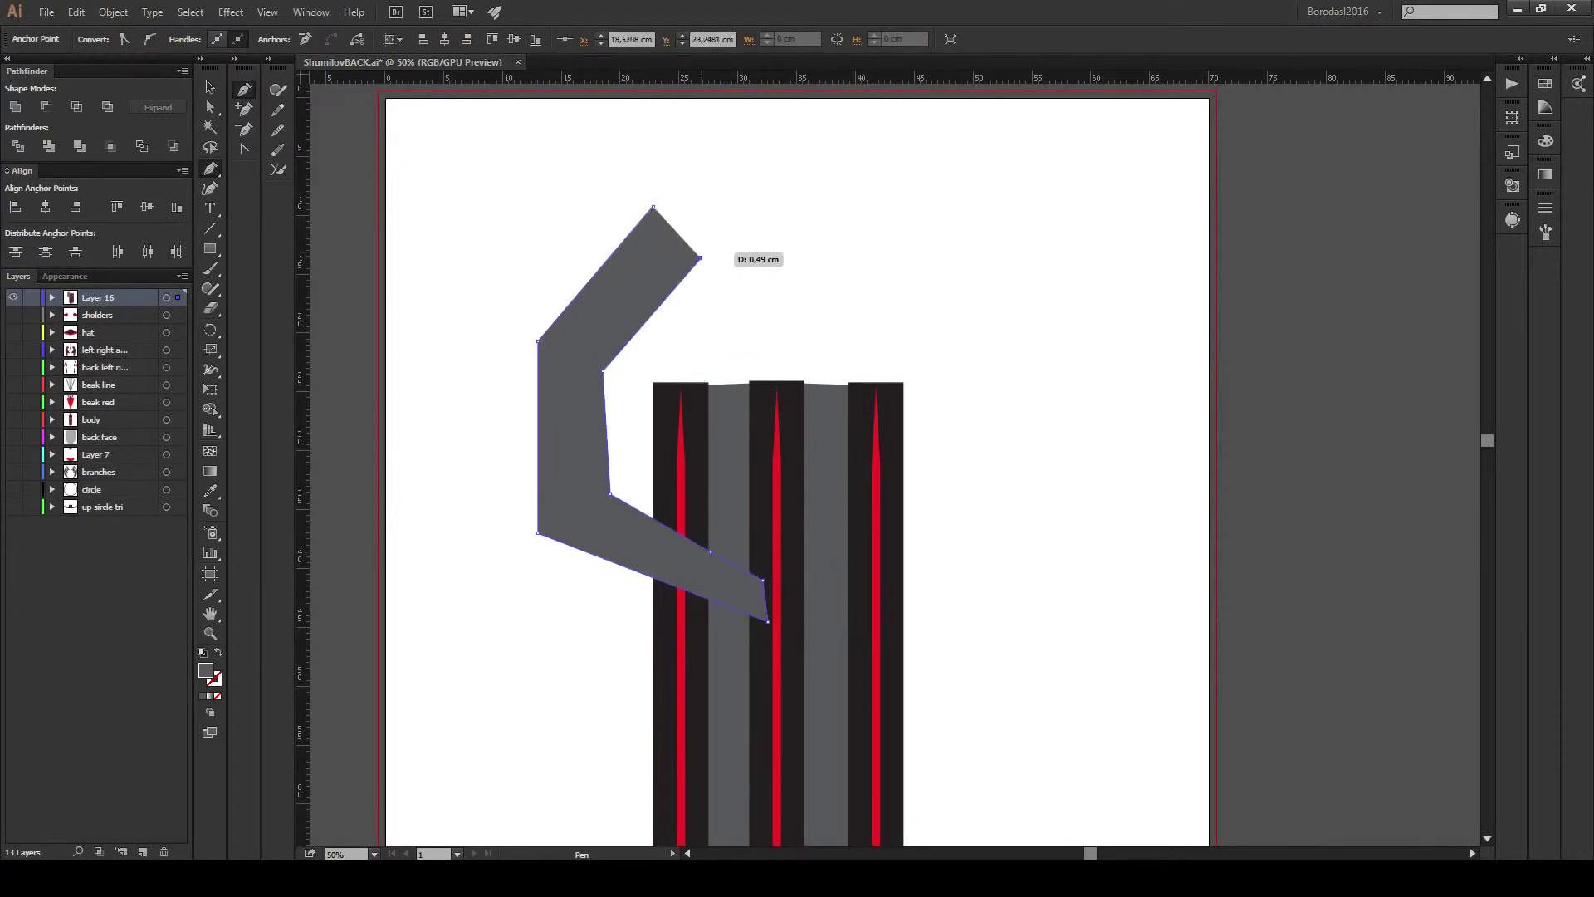
click(699, 258)
click(653, 206)
Fill the arm piece black and tuck its inner corners behind the first column.
drag(653, 328, 666, 341)
click(100, 39)
click(37, 59)
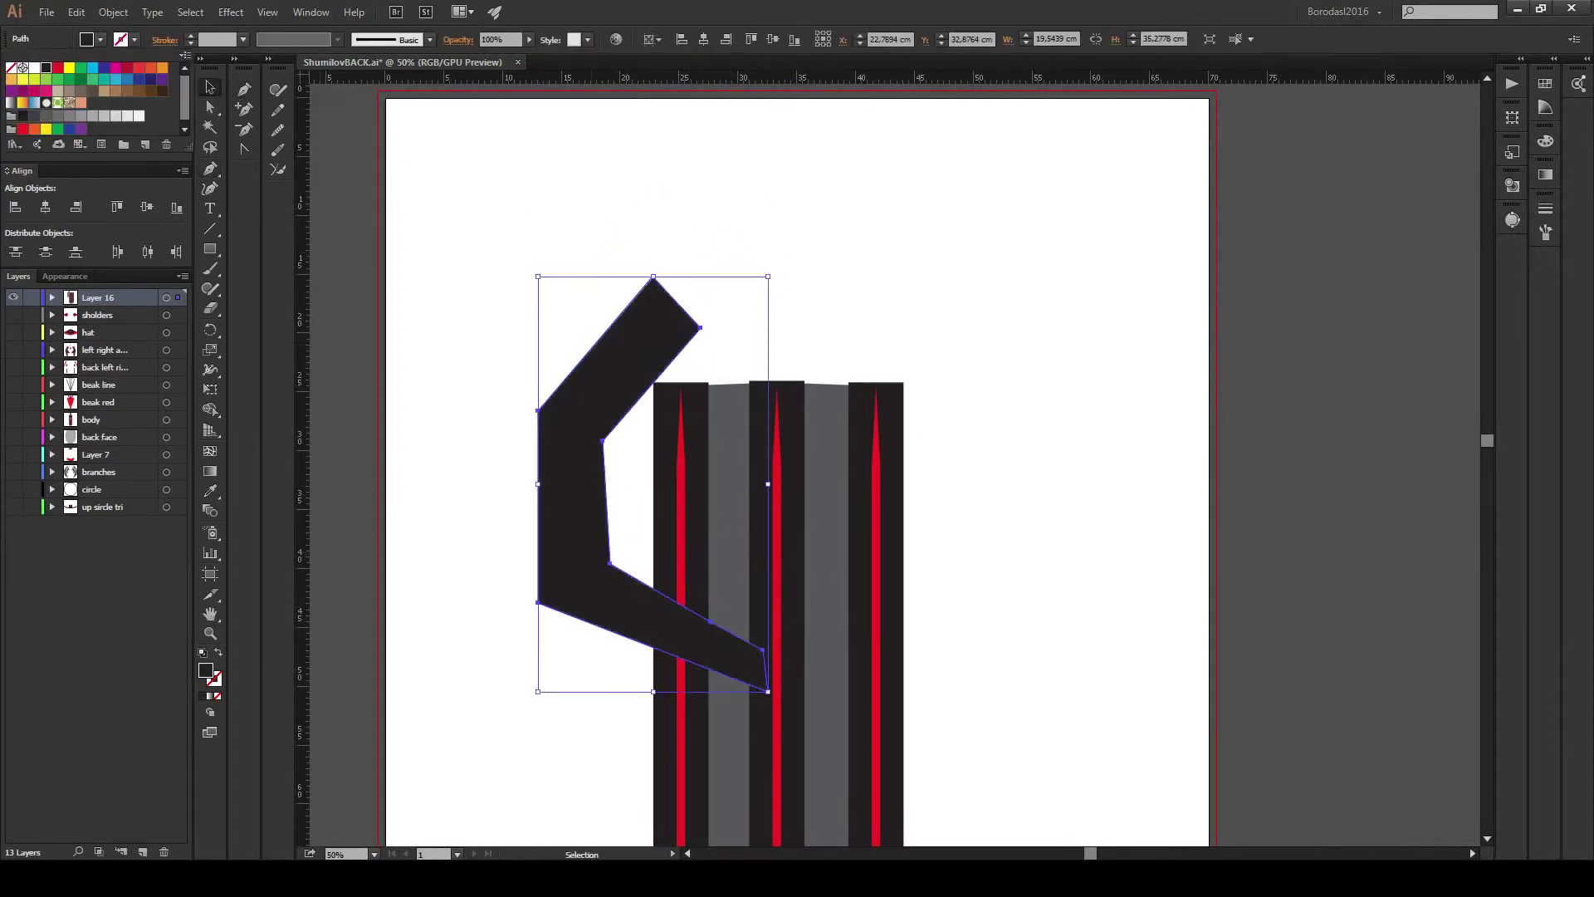
drag(623, 564, 674, 596)
drag(615, 440, 679, 362)
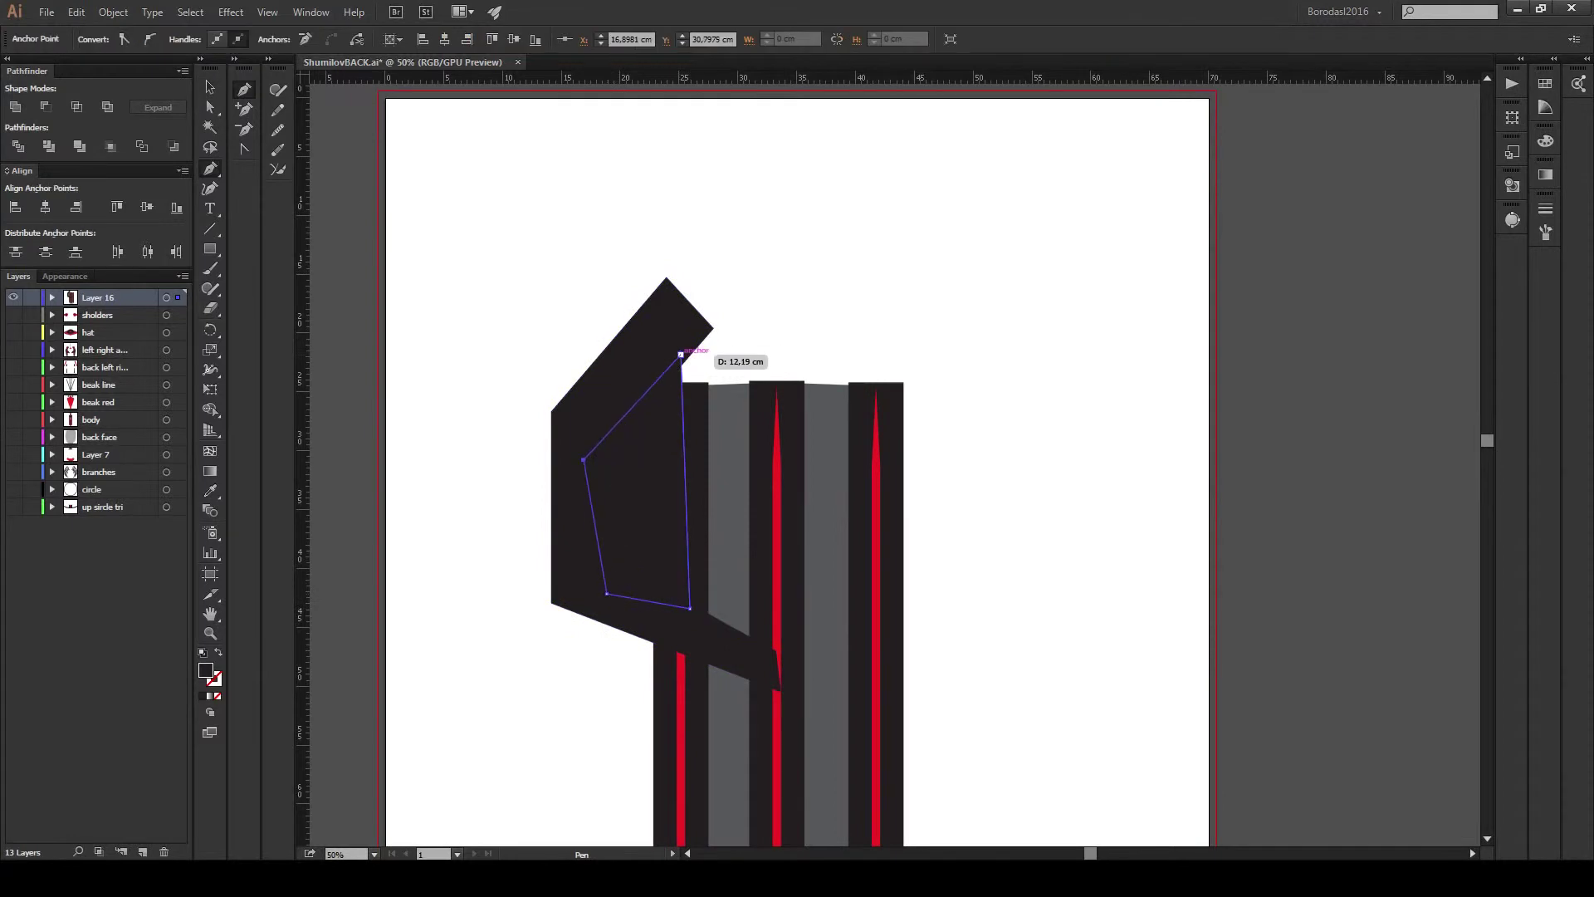
drag(830, 498, 624, 461)
scroll(747, 730, up, 3)
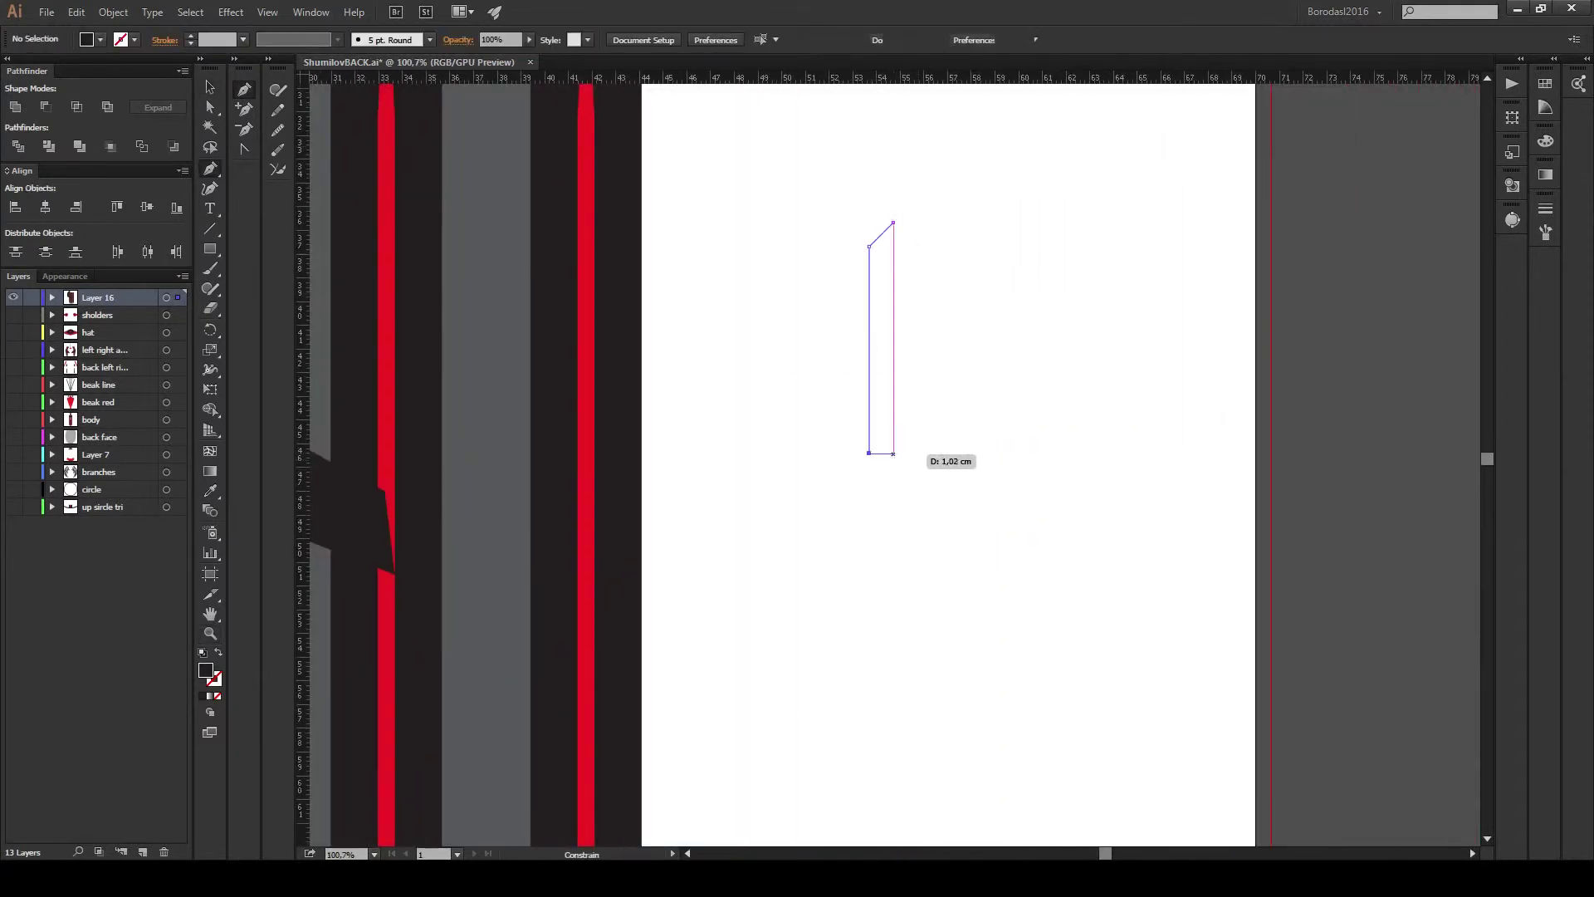
Close the half-picket, reflect a copy beside it, and unite both halves into one picket.
click(894, 453)
click(893, 223)
key(v)
right_click(876, 294)
click(1071, 540)
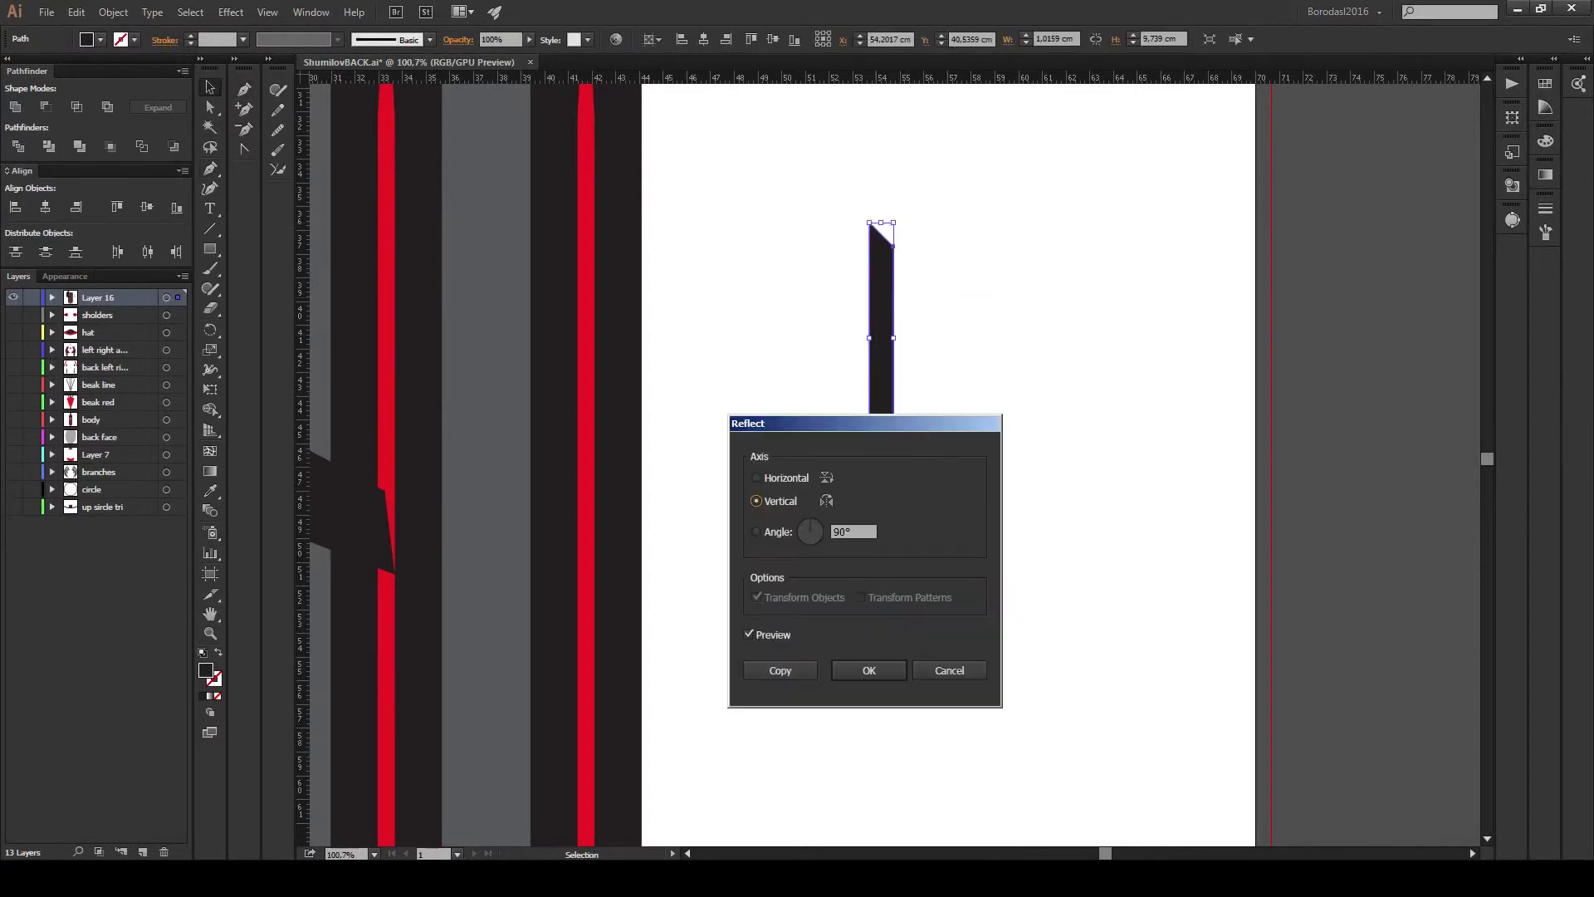
click(780, 670)
scroll(897, 415, up, 3)
drag(897, 465, 951, 465)
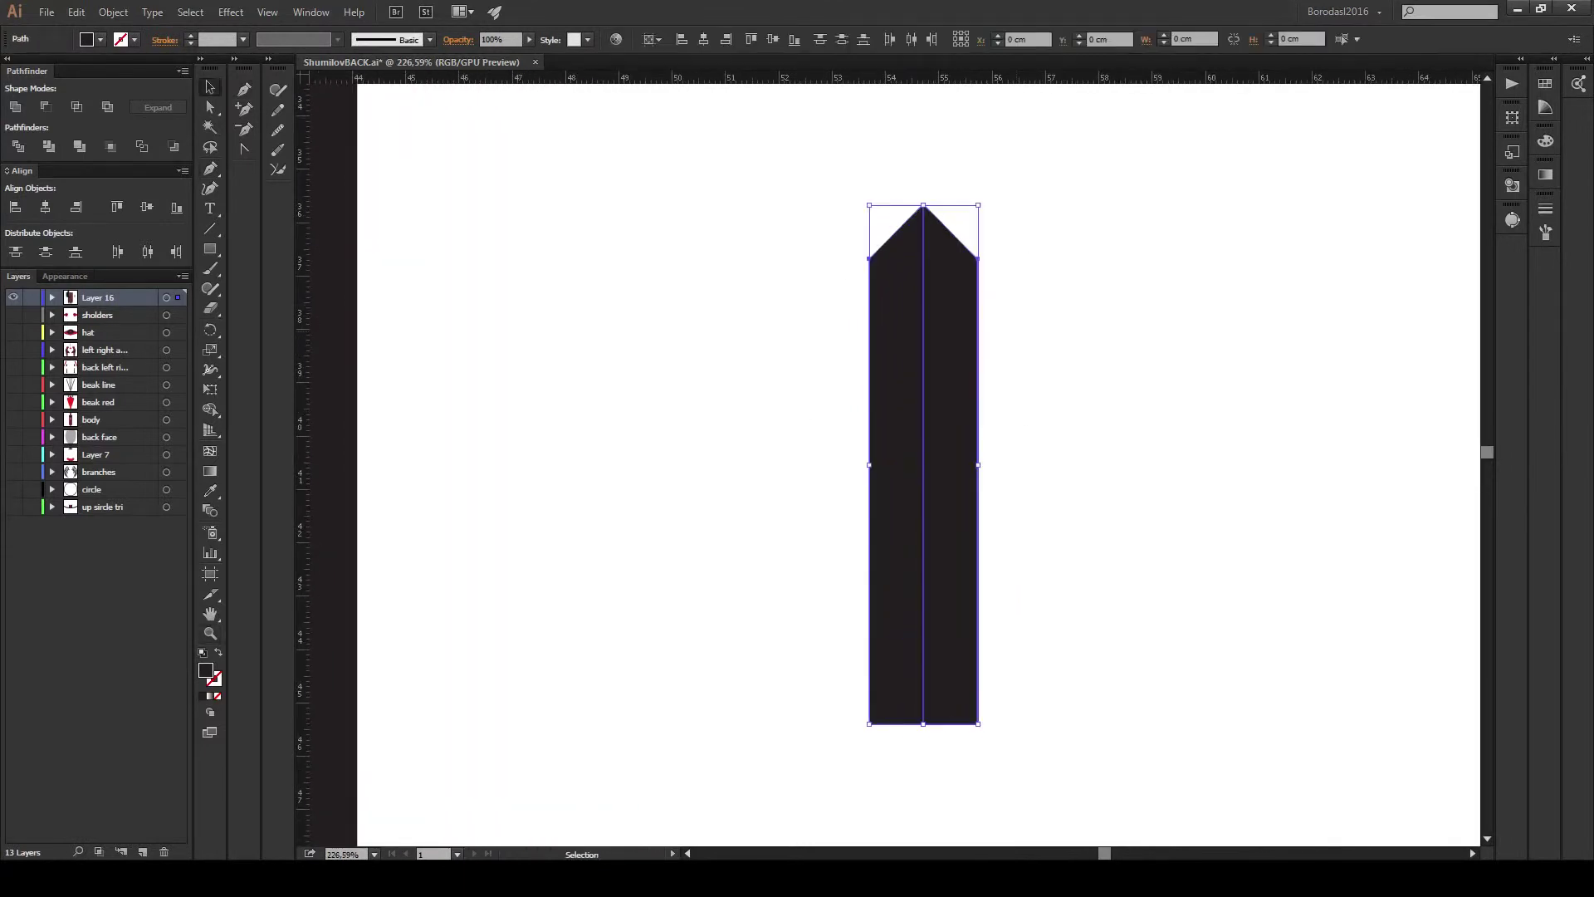
drag(924, 721, 870, 682)
click(15, 106)
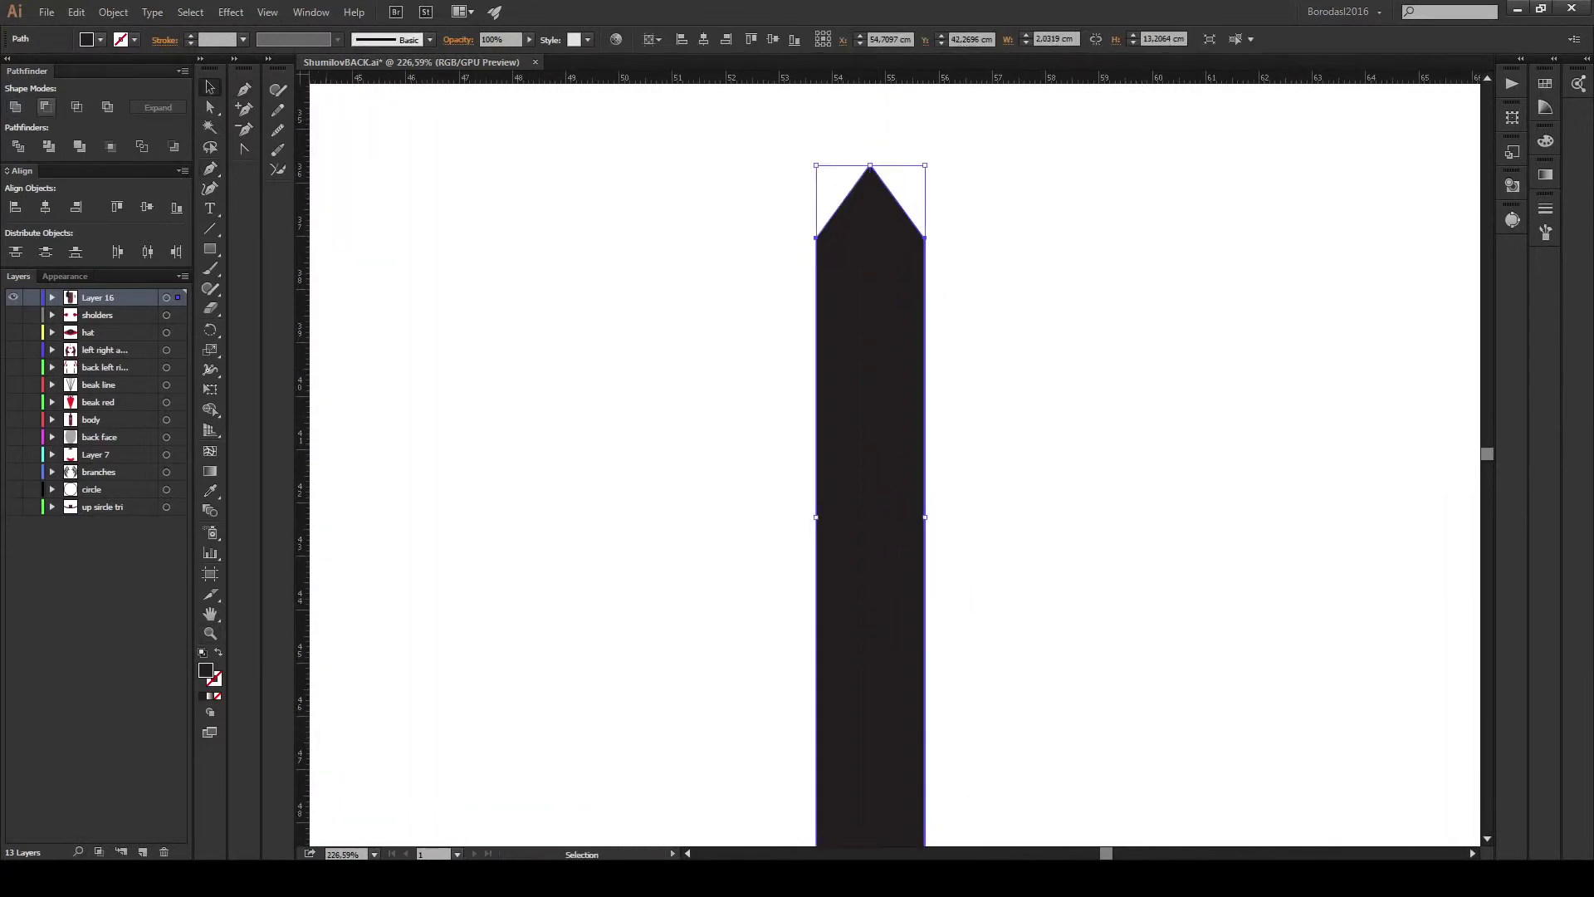
Copy and paste the grey picket into a row of four.
right_click(876, 271)
right_click(873, 303)
key(ctrl+c)
key(ctrl+v)
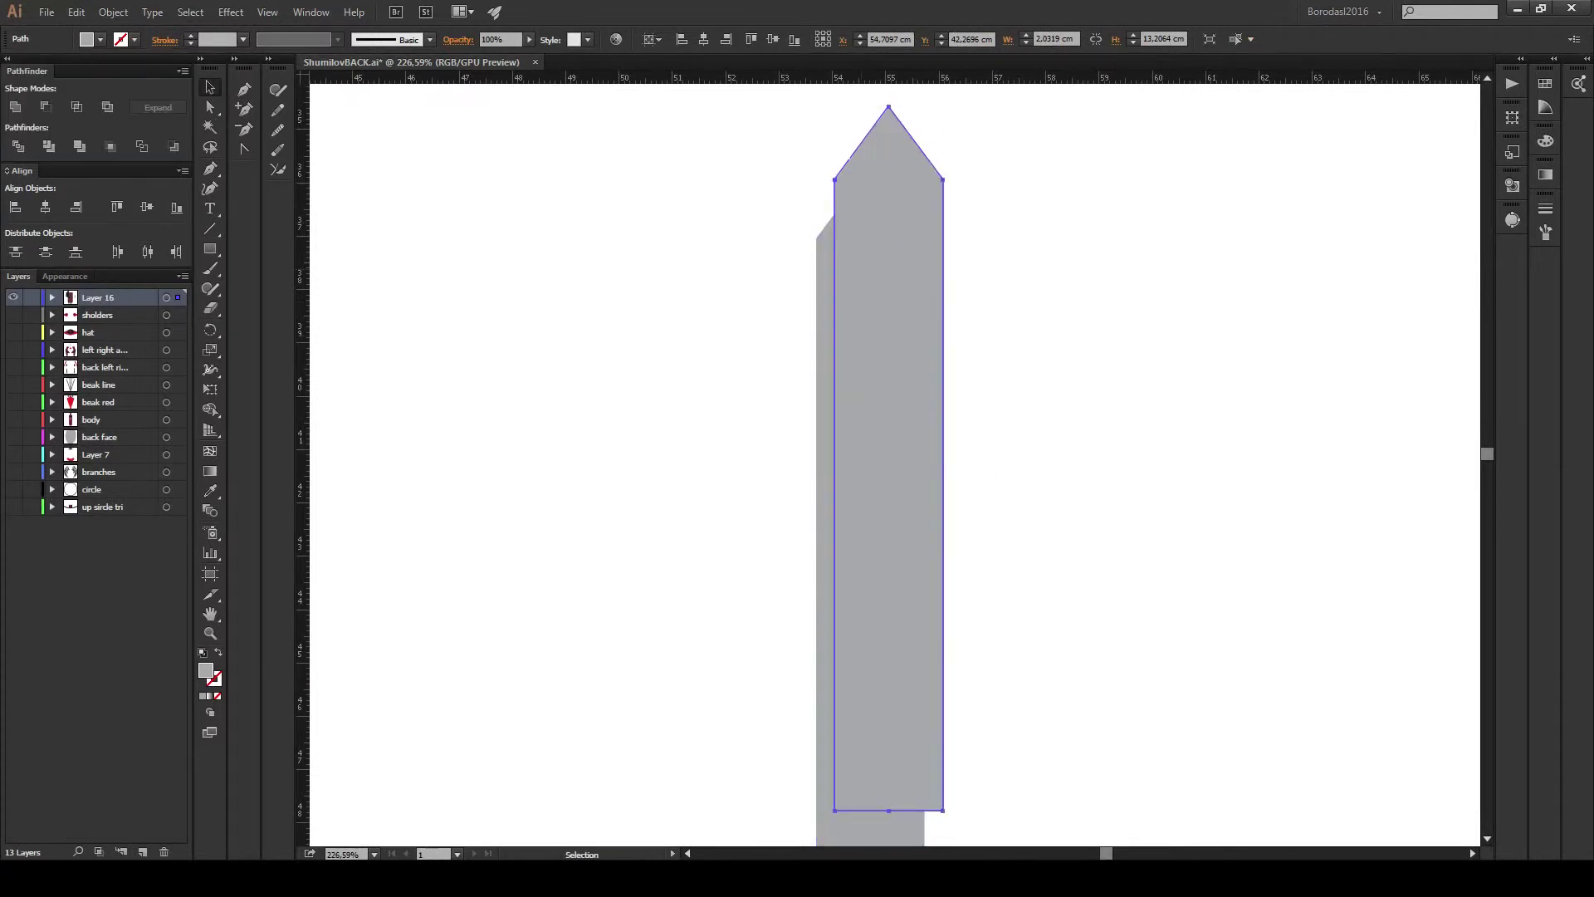
mouse_move(896, 304)
mouse_down()
mouse_move(1042, 382)
mouse_move(1187, 415)
mouse_up()
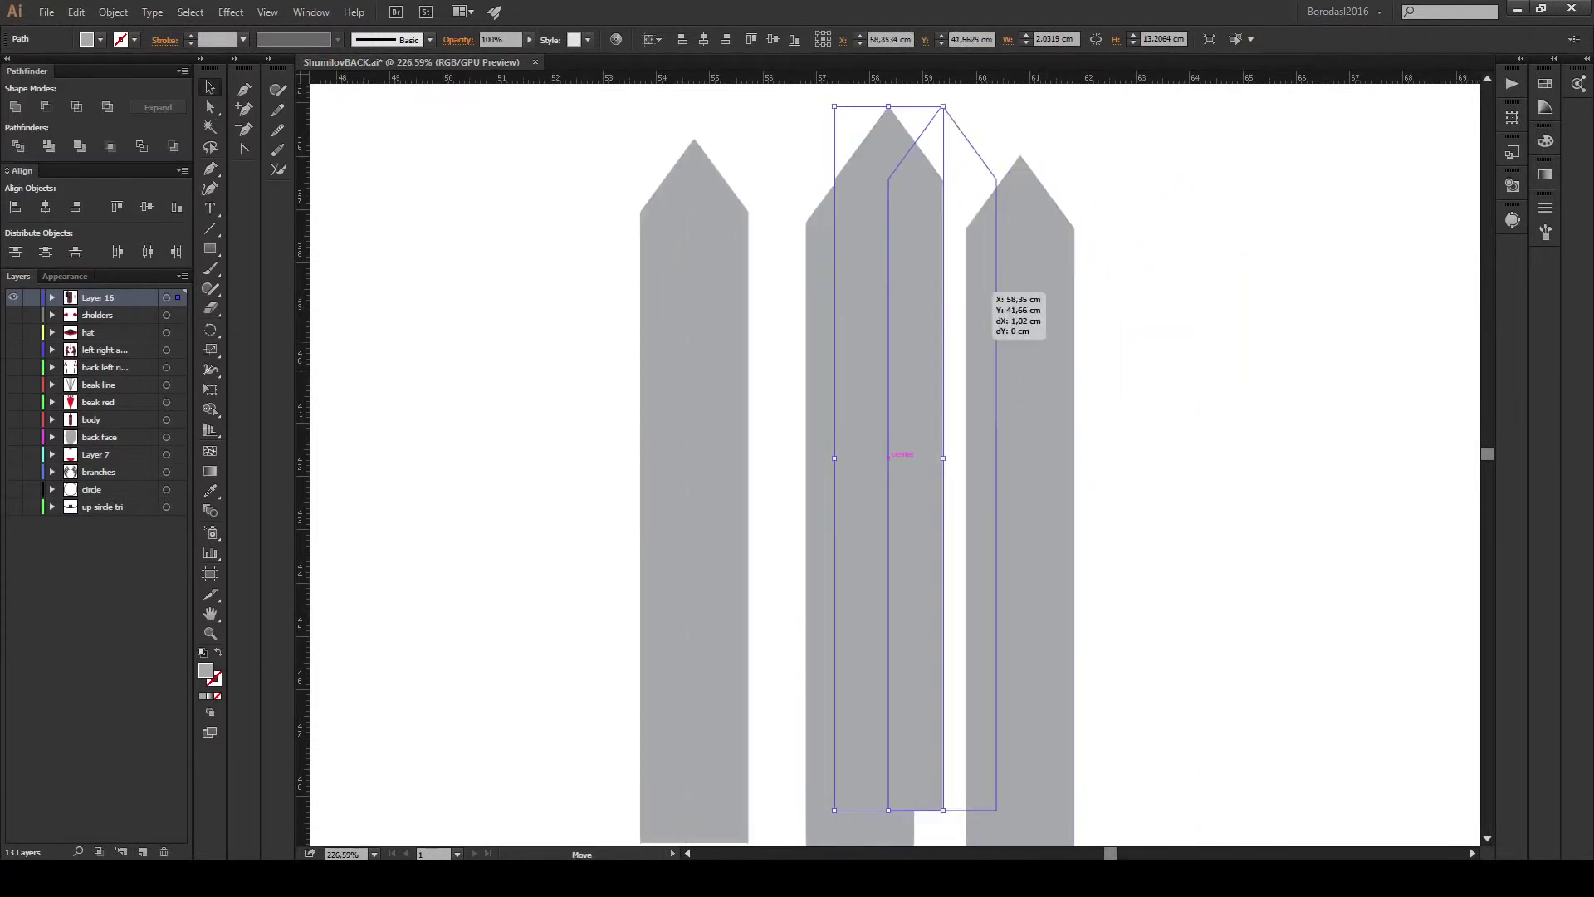
drag(1021, 415, 1187, 415)
key(ctrl+minus)
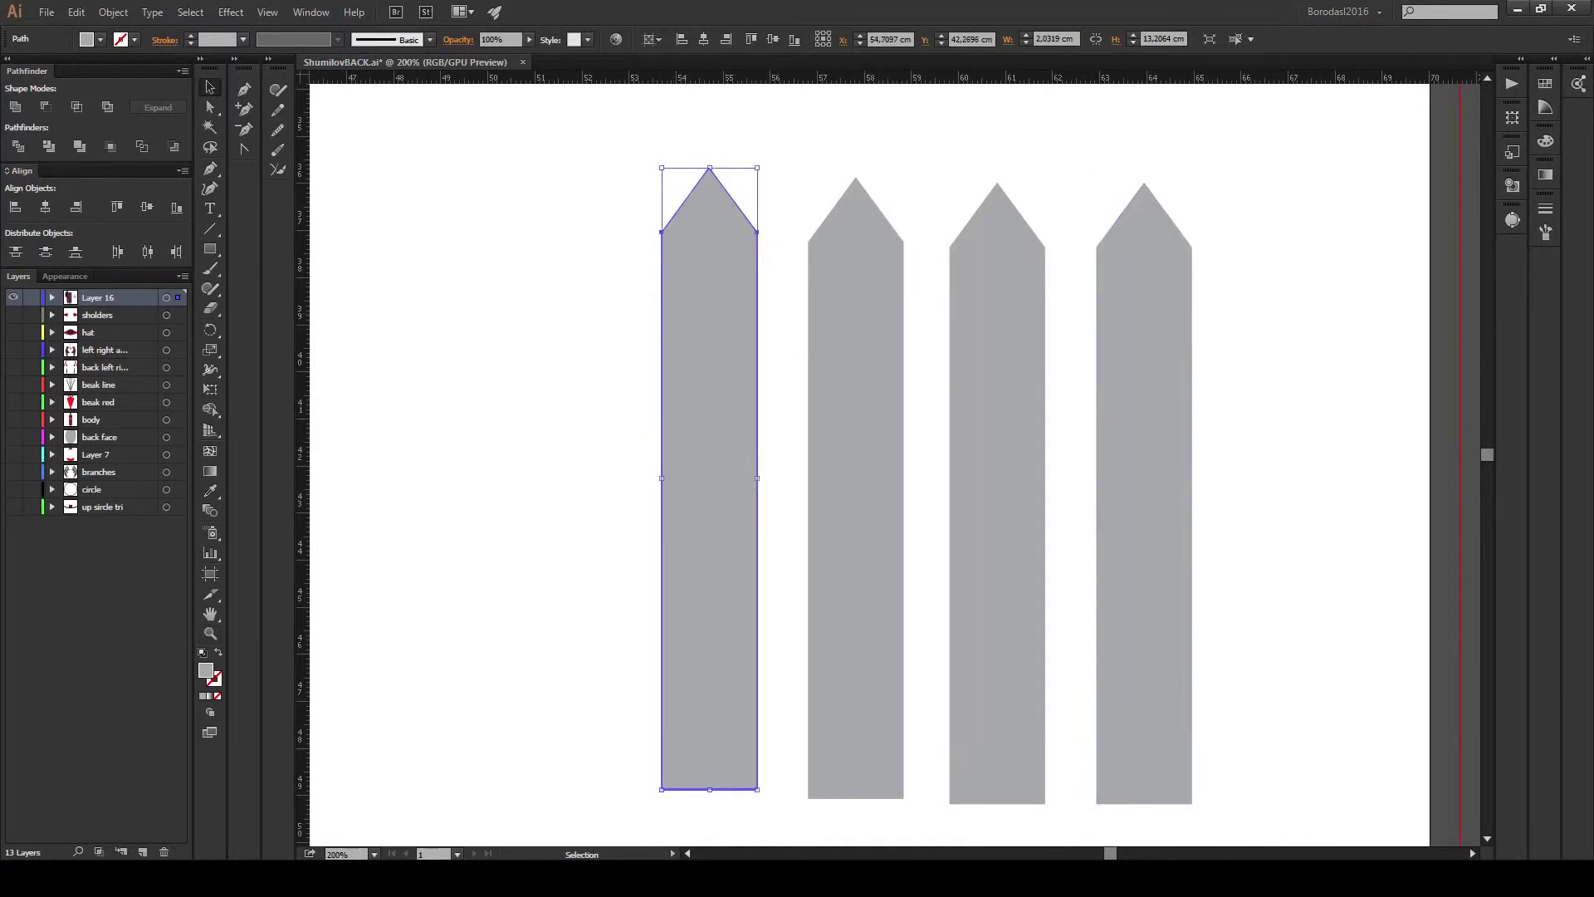
Stagger the four pickets' heights, narrow the fourth, and tighten their spacing.
drag(709, 169, 709, 259)
drag(856, 178, 856, 205)
click(997, 183)
drag(997, 182, 997, 246)
click(1144, 184)
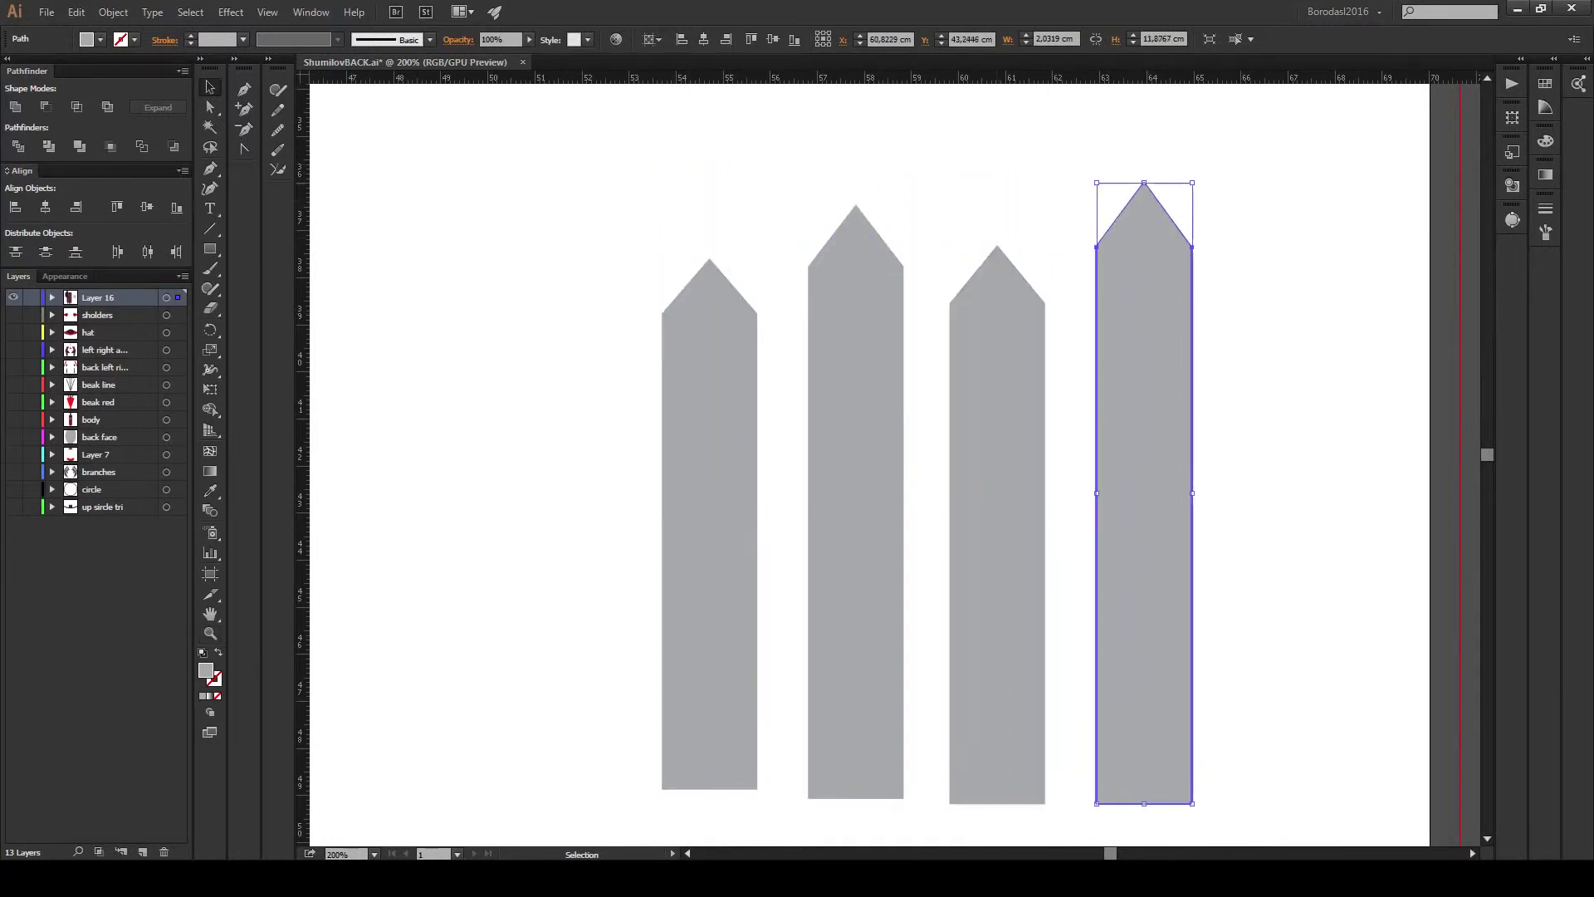
drag(1144, 182, 1144, 328)
drag(1192, 566, 1188, 566)
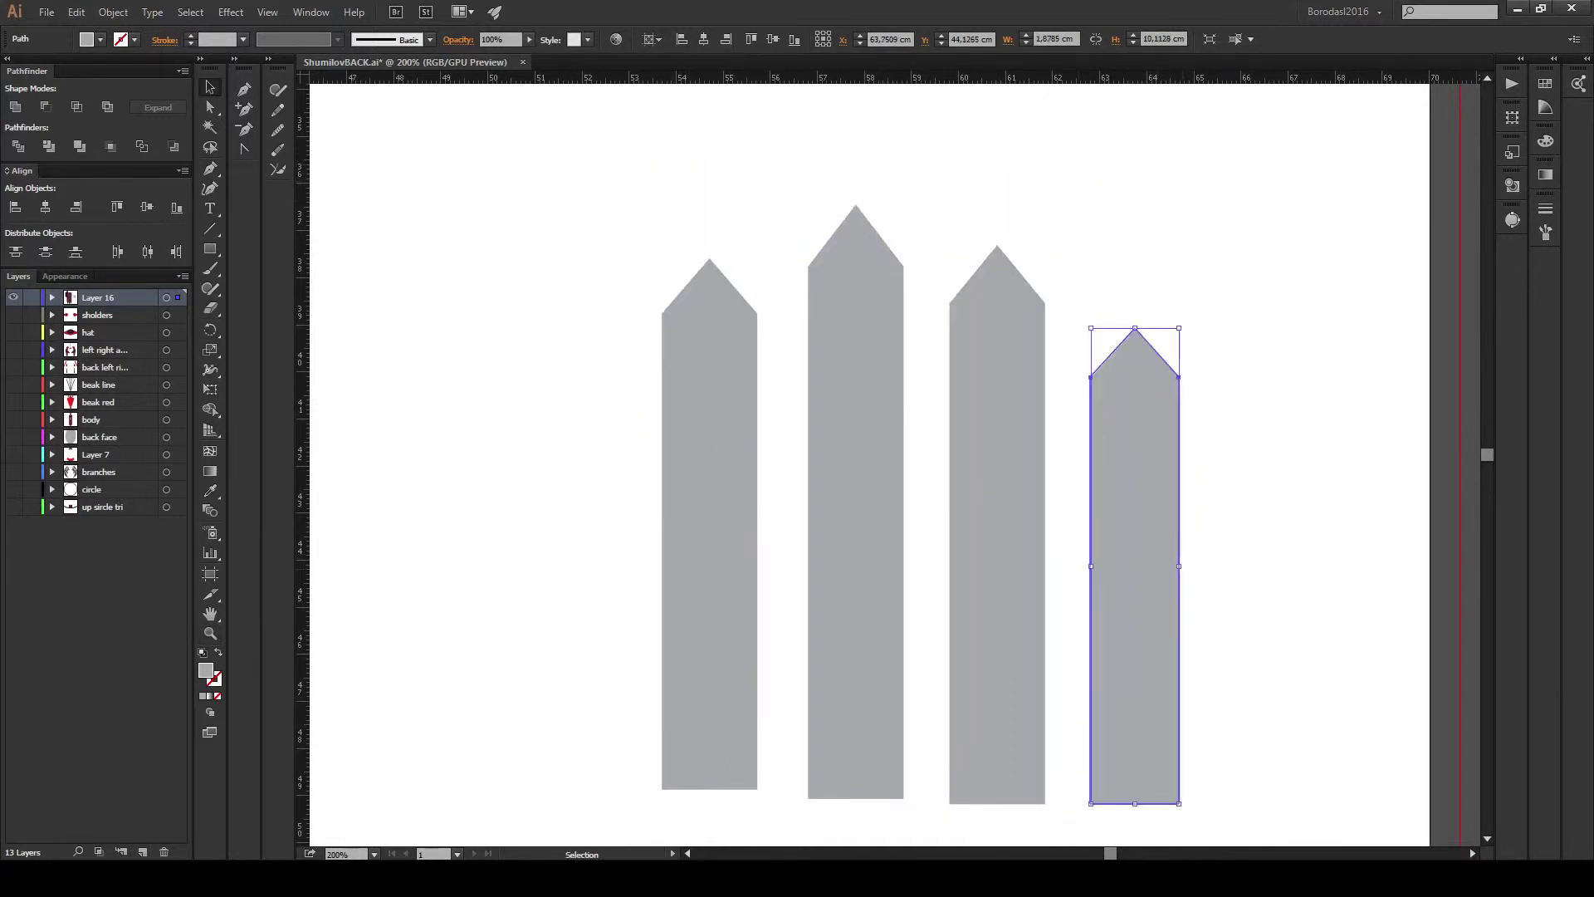
drag(681, 390, 700, 390)
drag(997, 499, 982, 498)
drag(1142, 565, 1112, 565)
Make a darker grey nail from a picket copy and fit it on the first finger.
drag(595, 202, 702, 291)
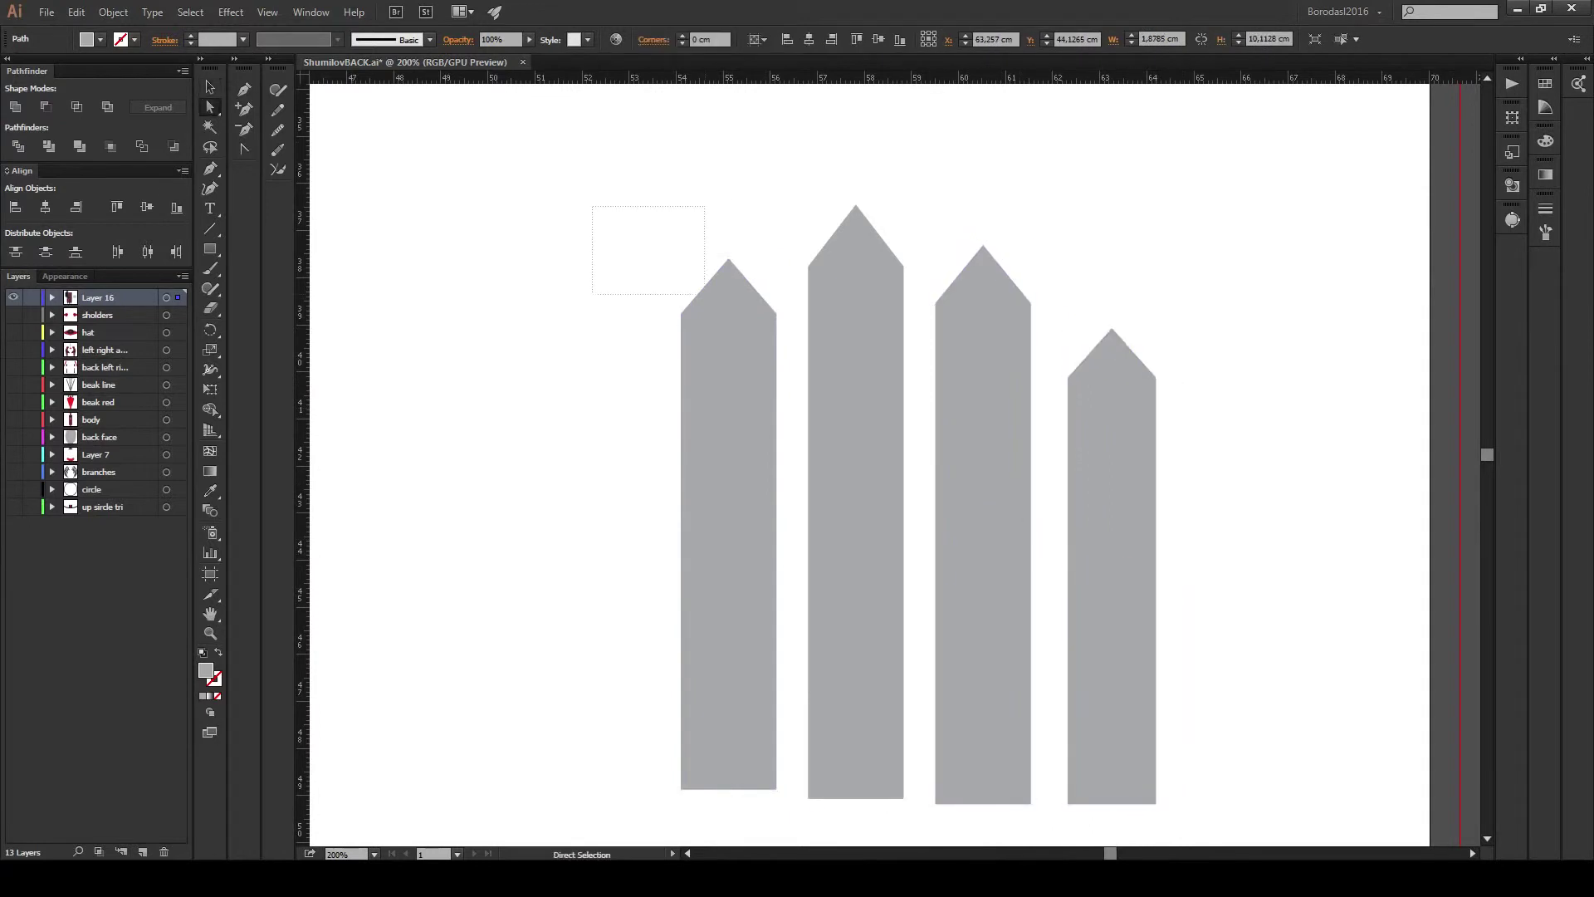
drag(731, 349, 887, 283)
mouse_move(894, 322)
mouse_down()
mouse_move(468, 363)
mouse_move(455, 320)
mouse_move(725, 314)
mouse_up()
key(v)
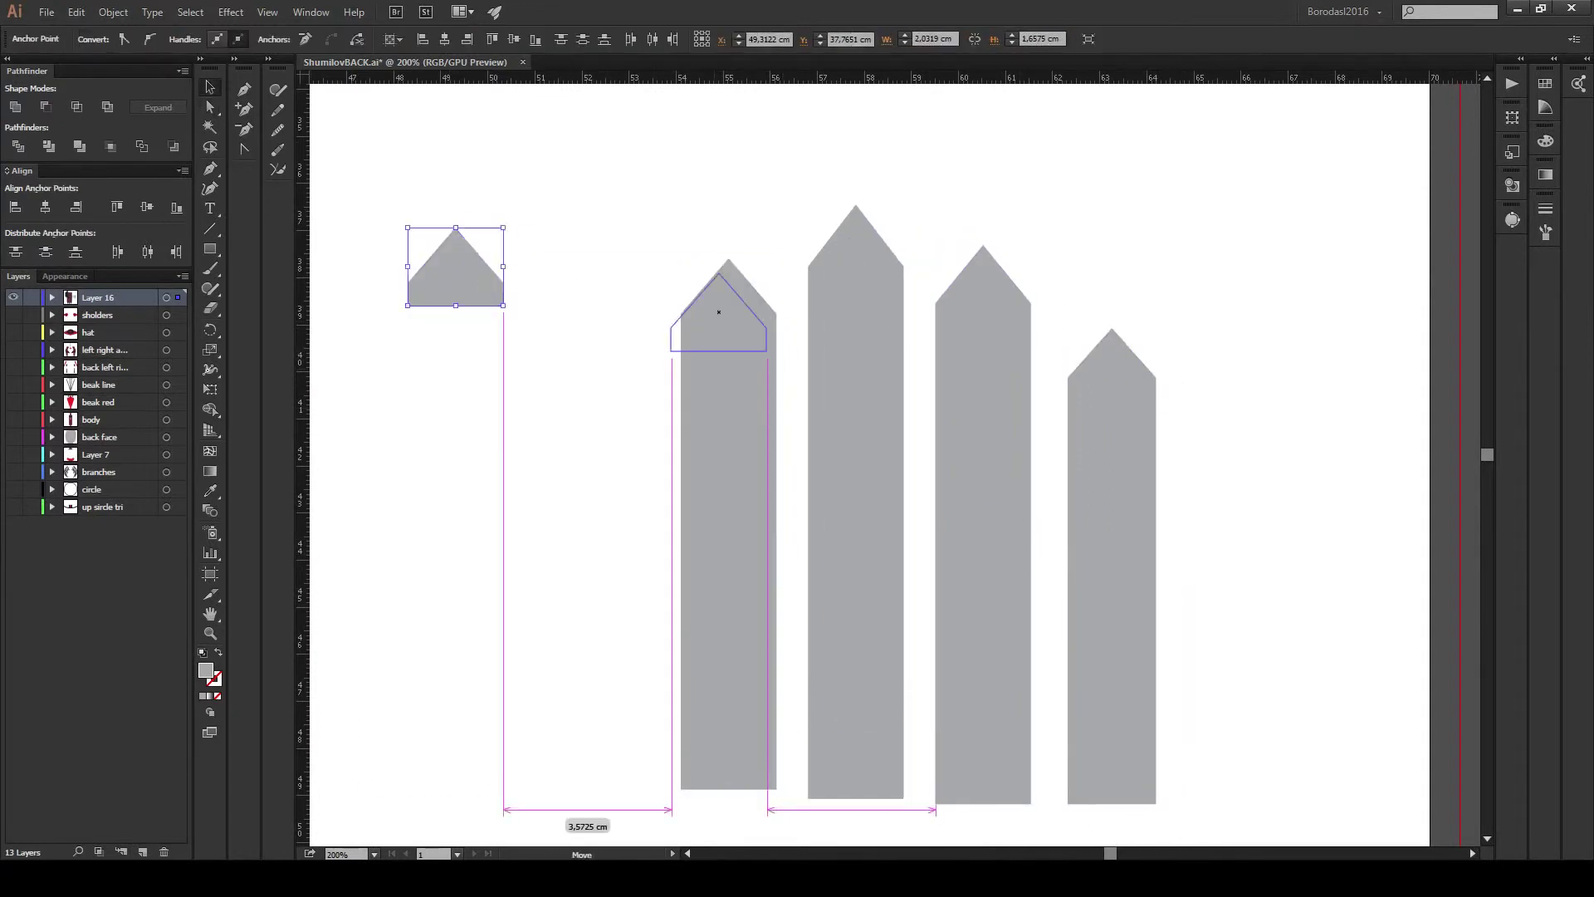
scroll(681, 263, up, 3)
click(99, 39)
click(81, 146)
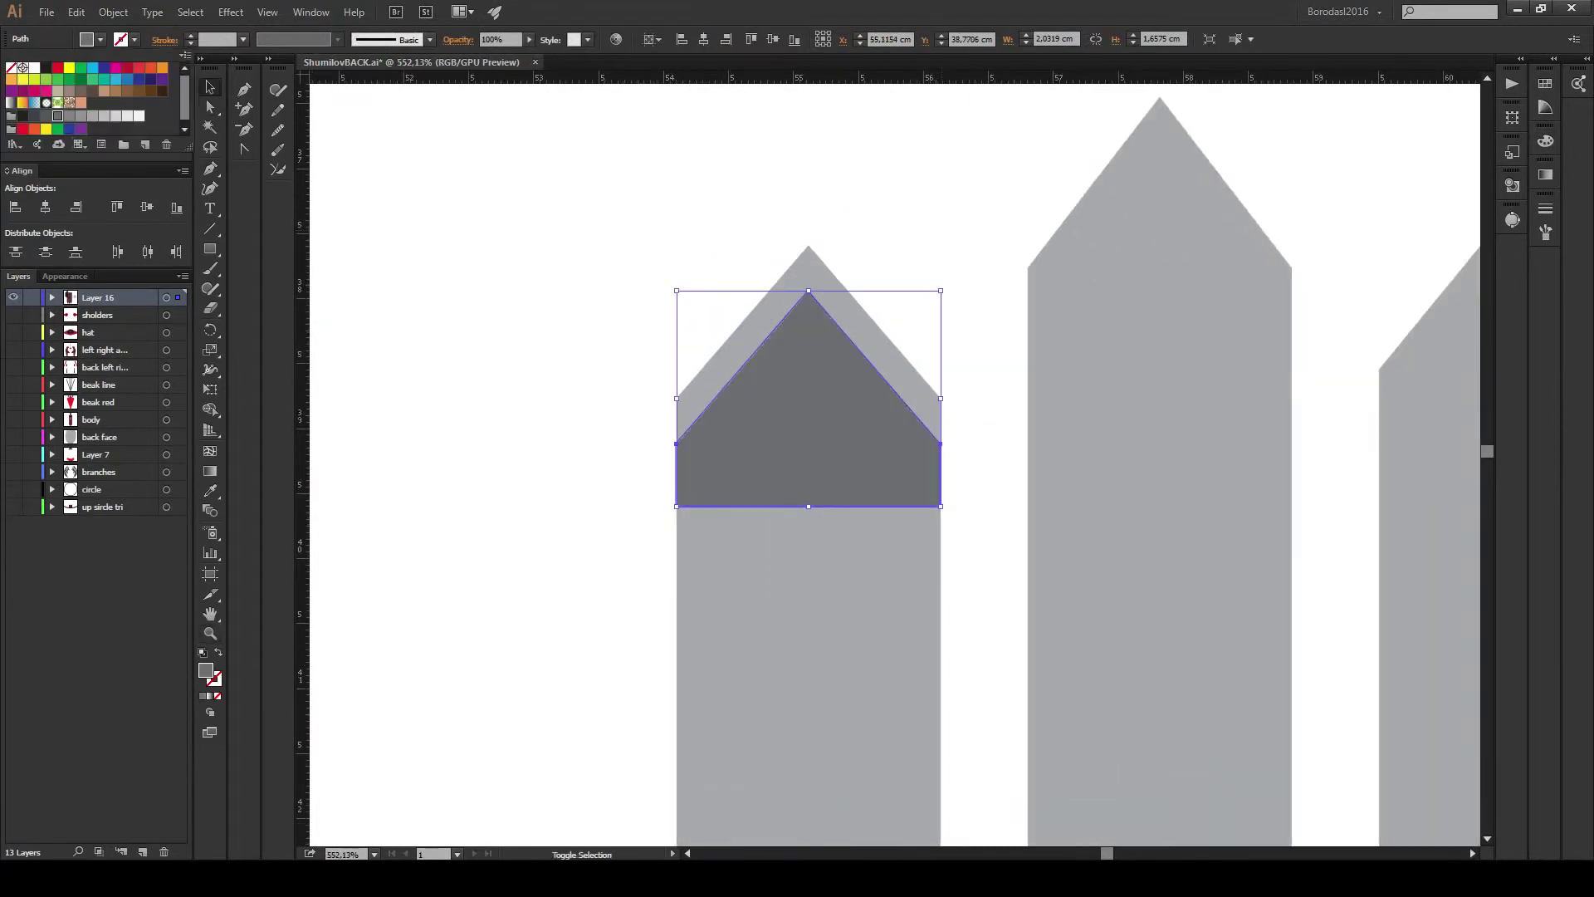
key(Escape)
drag(941, 290, 897, 317)
drag(808, 461, 808, 495)
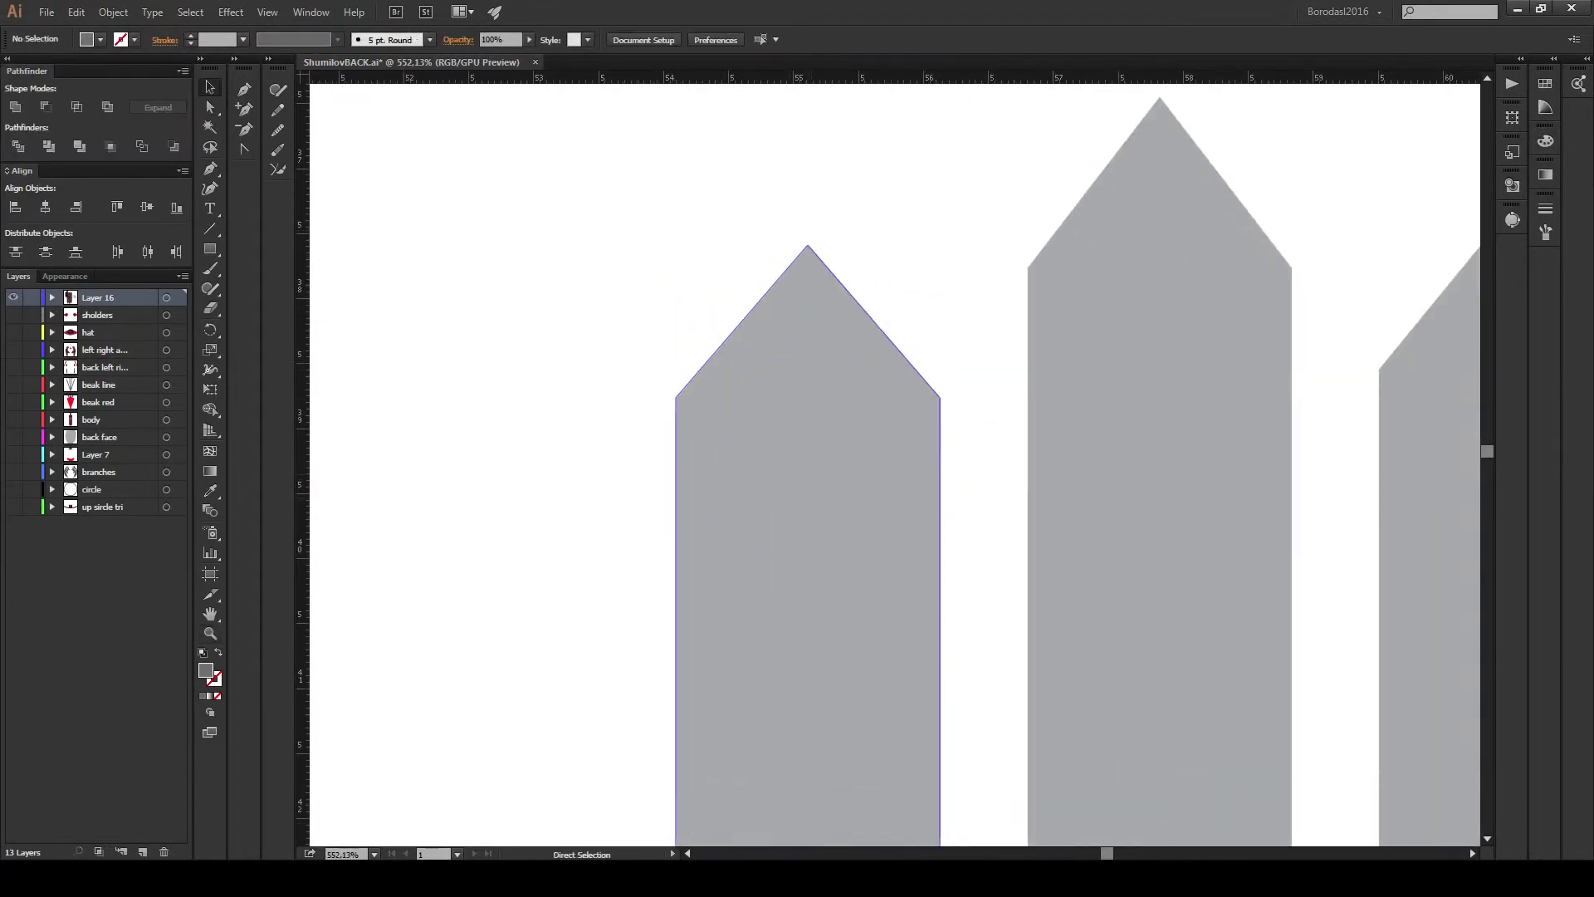
Place darker grey nail copies on the second, third and rightmost fingers.
drag(955, 475, 1226, 275)
scroll(913, 457, right, 5)
key(ctrl+v)
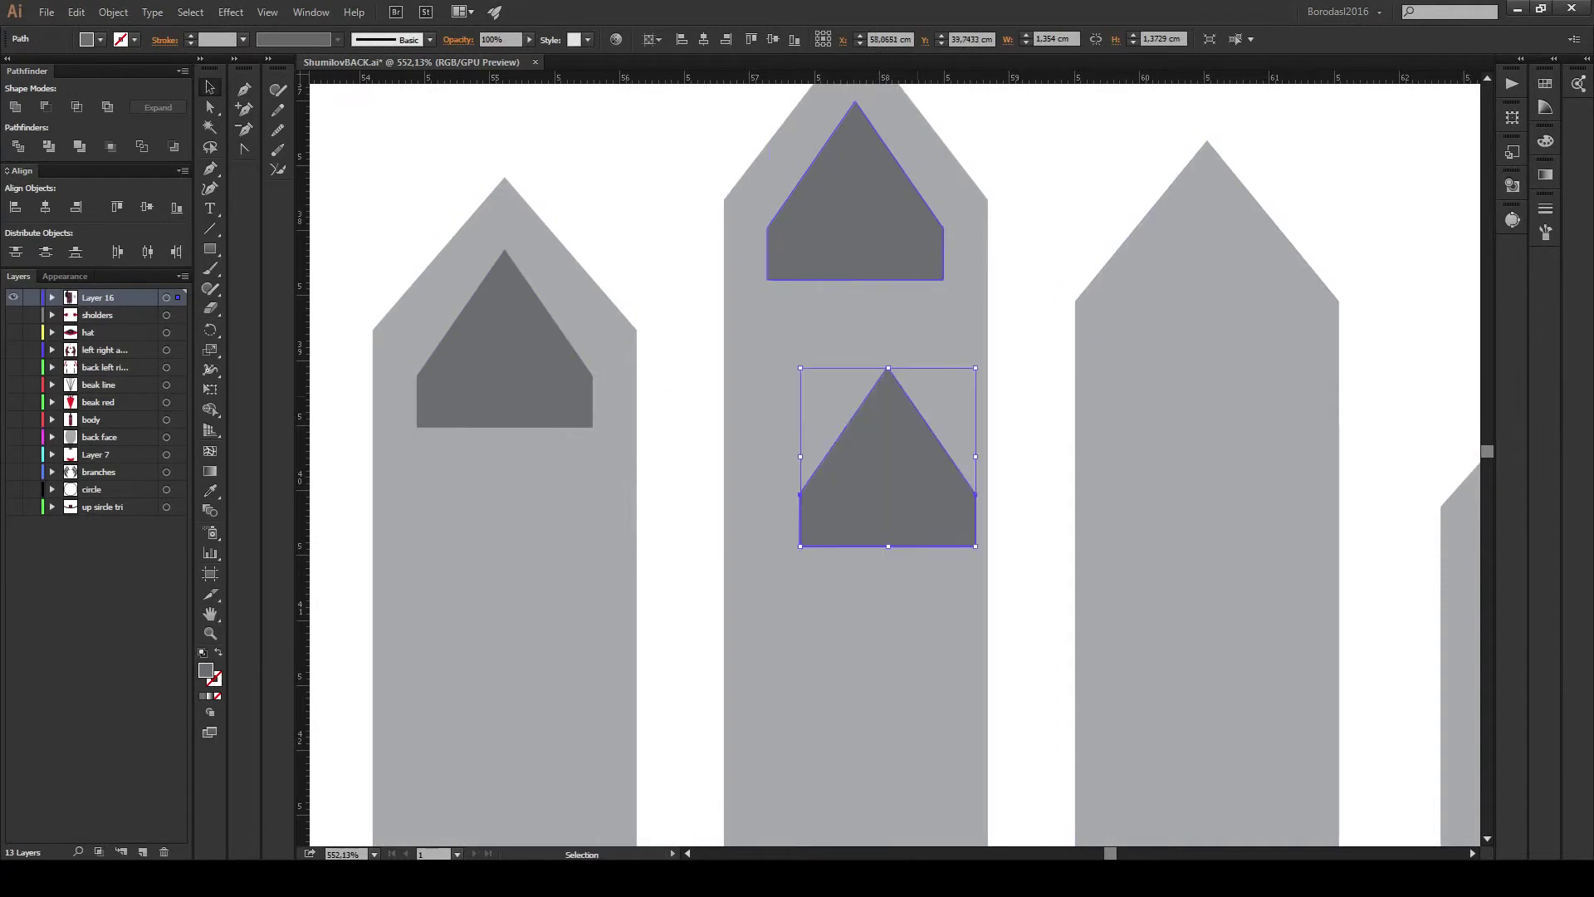
drag(887, 456, 1210, 297)
scroll(1037, 332, right, 5)
key(ctrl+v)
drag(887, 457, 1230, 420)
key(ctrl+minus)
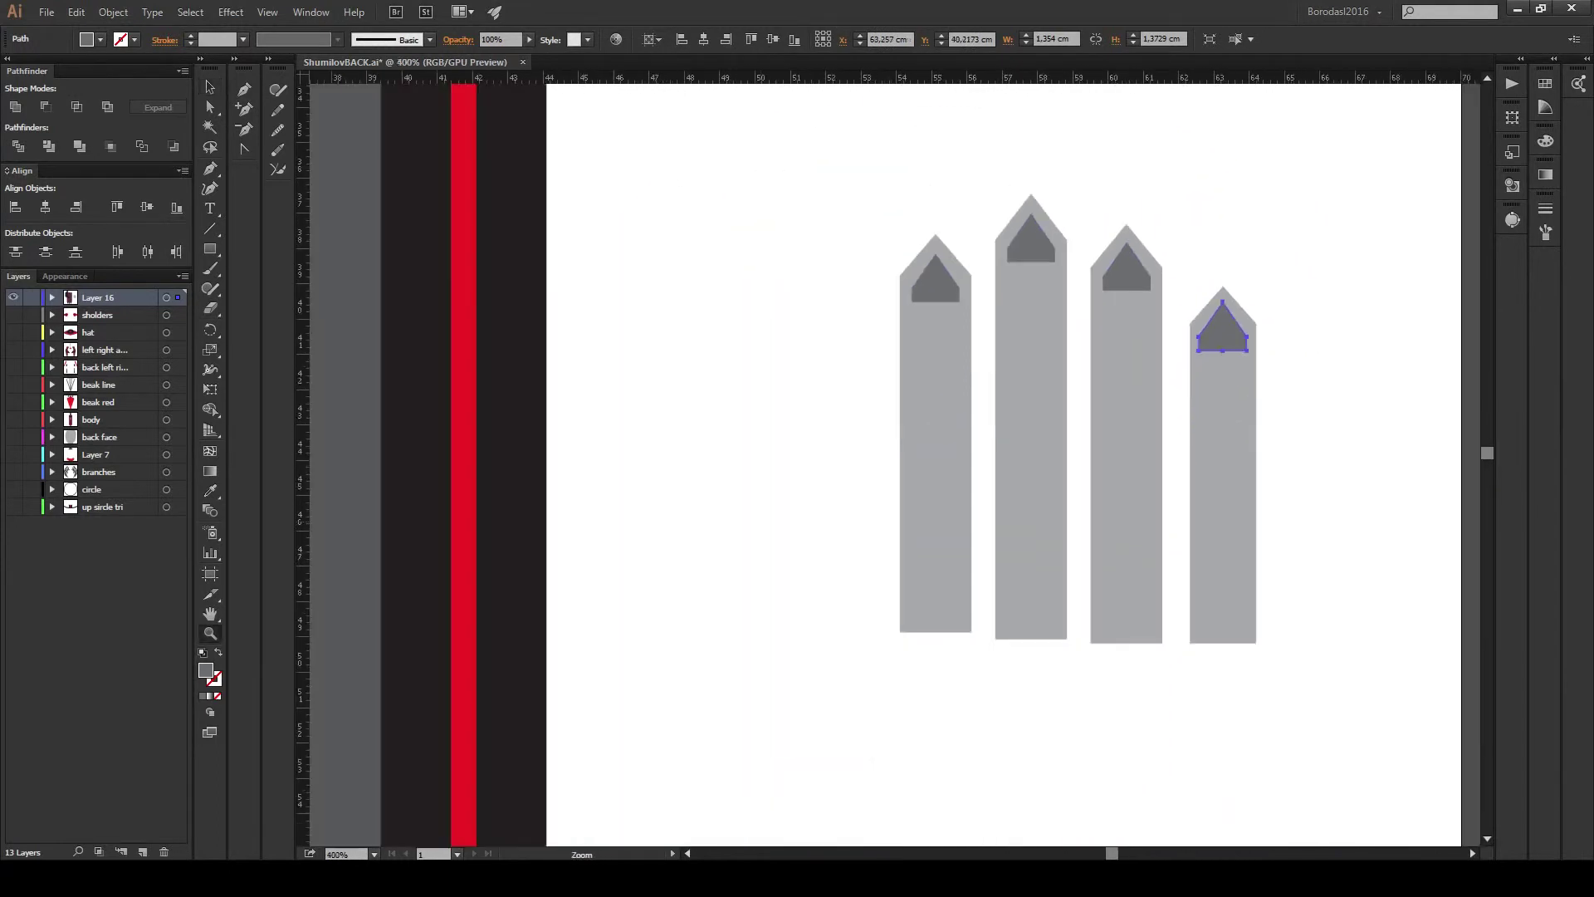
Begin a new Pen outline to the left of the fingers.
key(p)
scroll(914, 456, down, 5)
scroll(913, 457, right, 4)
click(631, 409)
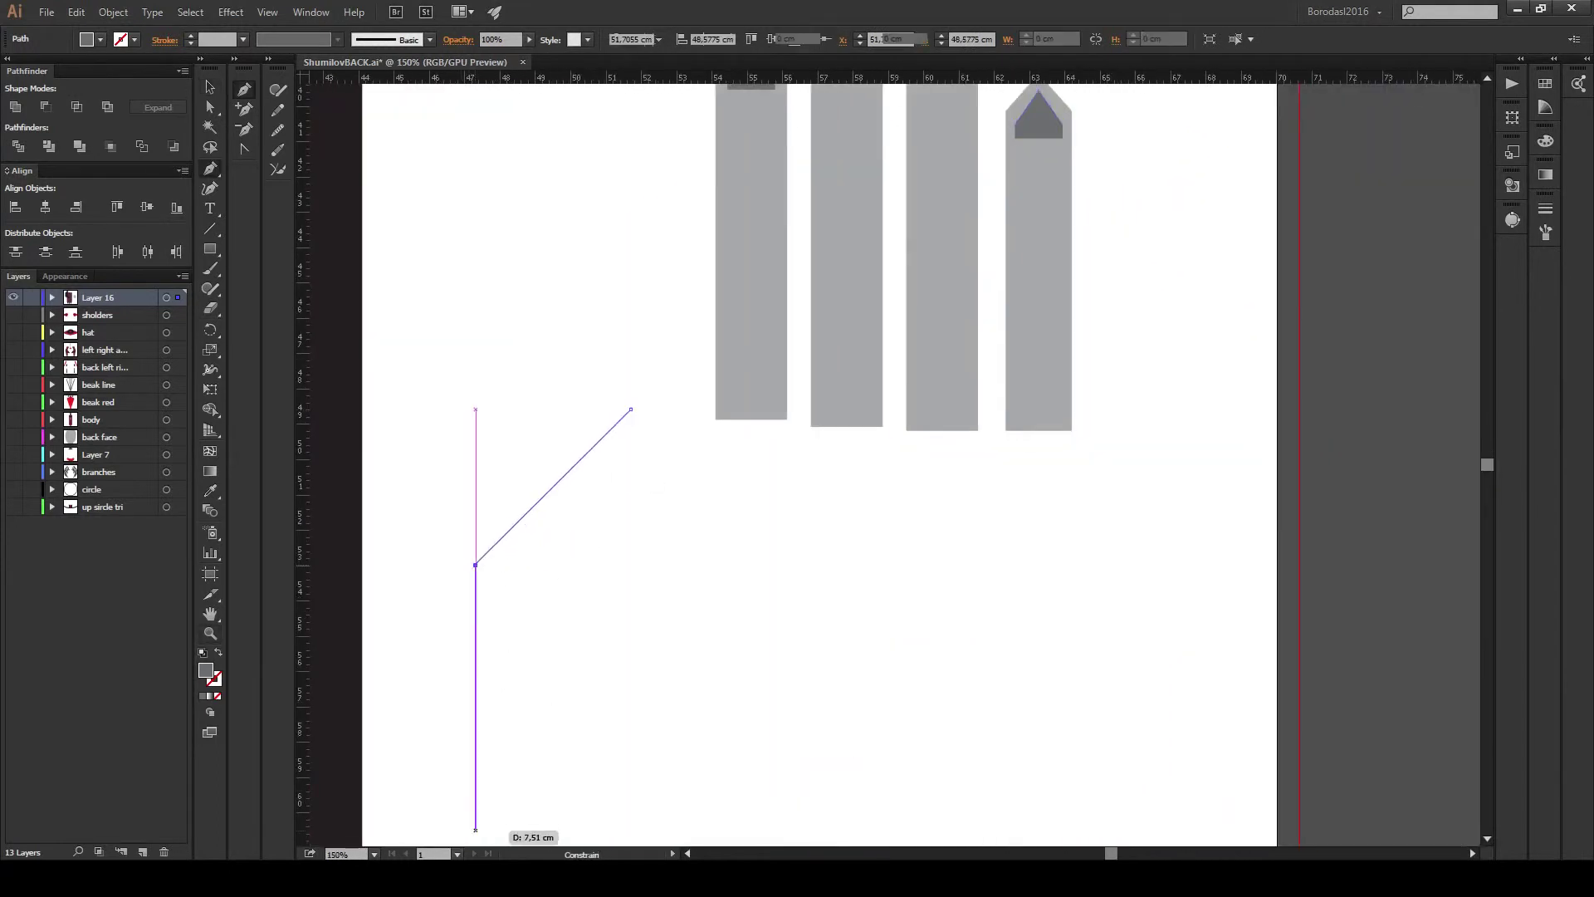
Close the half-palm outline, reflect a copy, and align both halves at the peak.
click(475, 828)
click(631, 828)
click(631, 409)
key(v)
right_click(552, 565)
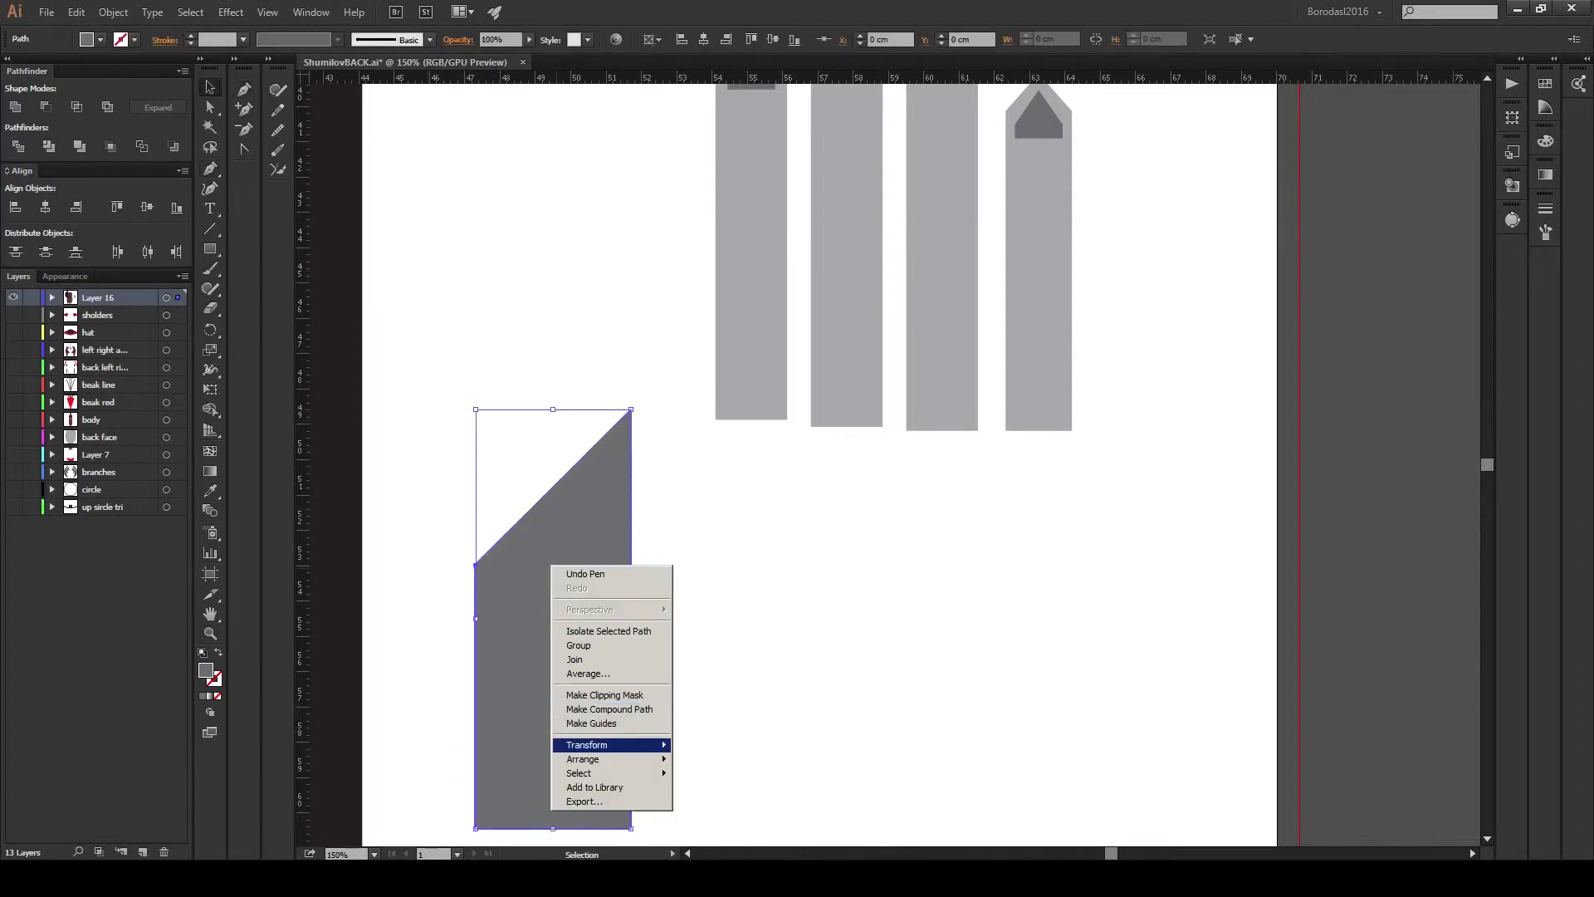
click(706, 794)
click(776, 665)
drag(552, 612, 708, 612)
drag(531, 316, 822, 499)
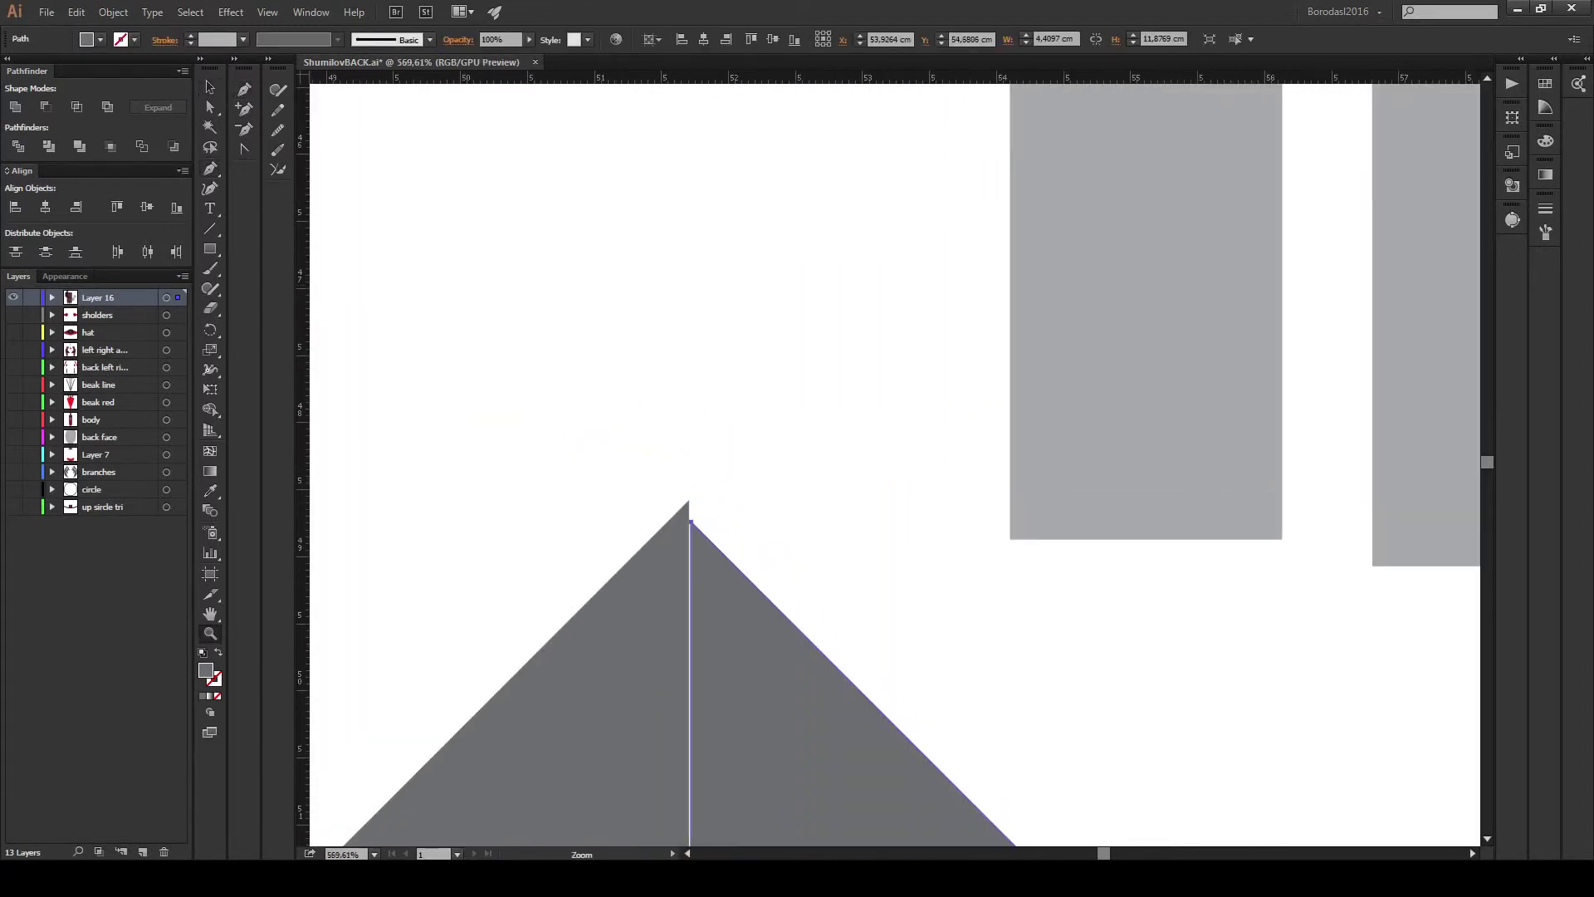
Move the palm up over the fingers' lower ends and enlarge it.
drag(688, 507, 689, 503)
scroll(893, 465, down, 3)
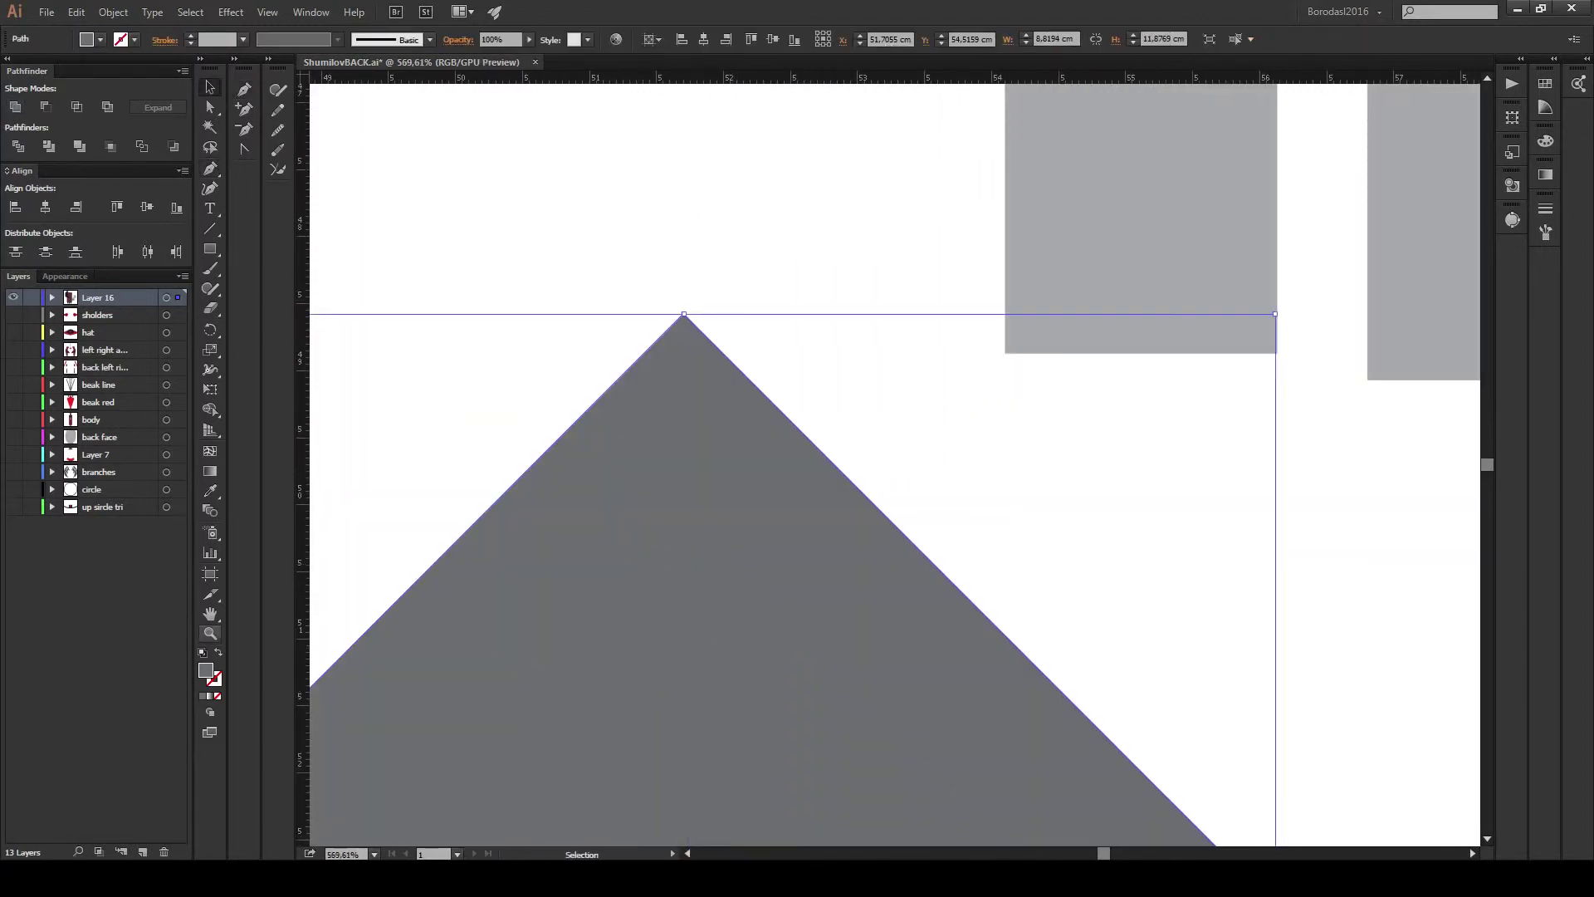
key(ctrl+minus)
key(ctrl+minus)
key(ctrl+minus)
drag(831, 748, 1091, 511)
mouse_move(909, 706)
mouse_down()
mouse_move(876, 802)
mouse_move(882, 836)
mouse_up()
Copy the left finger down-left as a shorter thumb and slant its nail.
key(ctrl+shift+a)
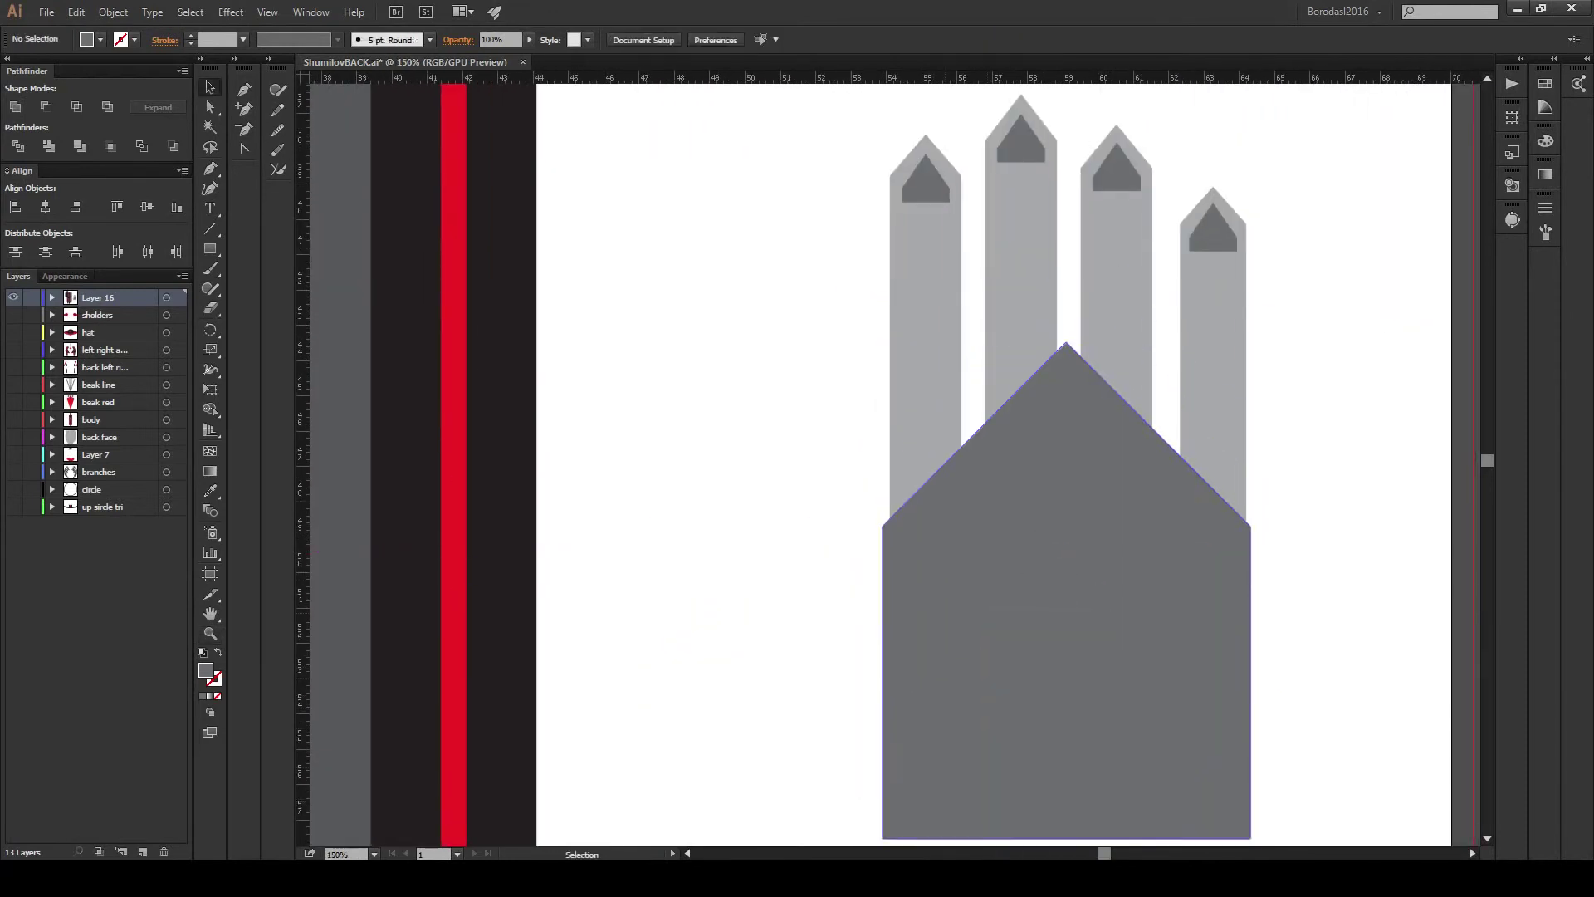
drag(747, 498, 717, 469)
drag(1036, 631, 1036, 621)
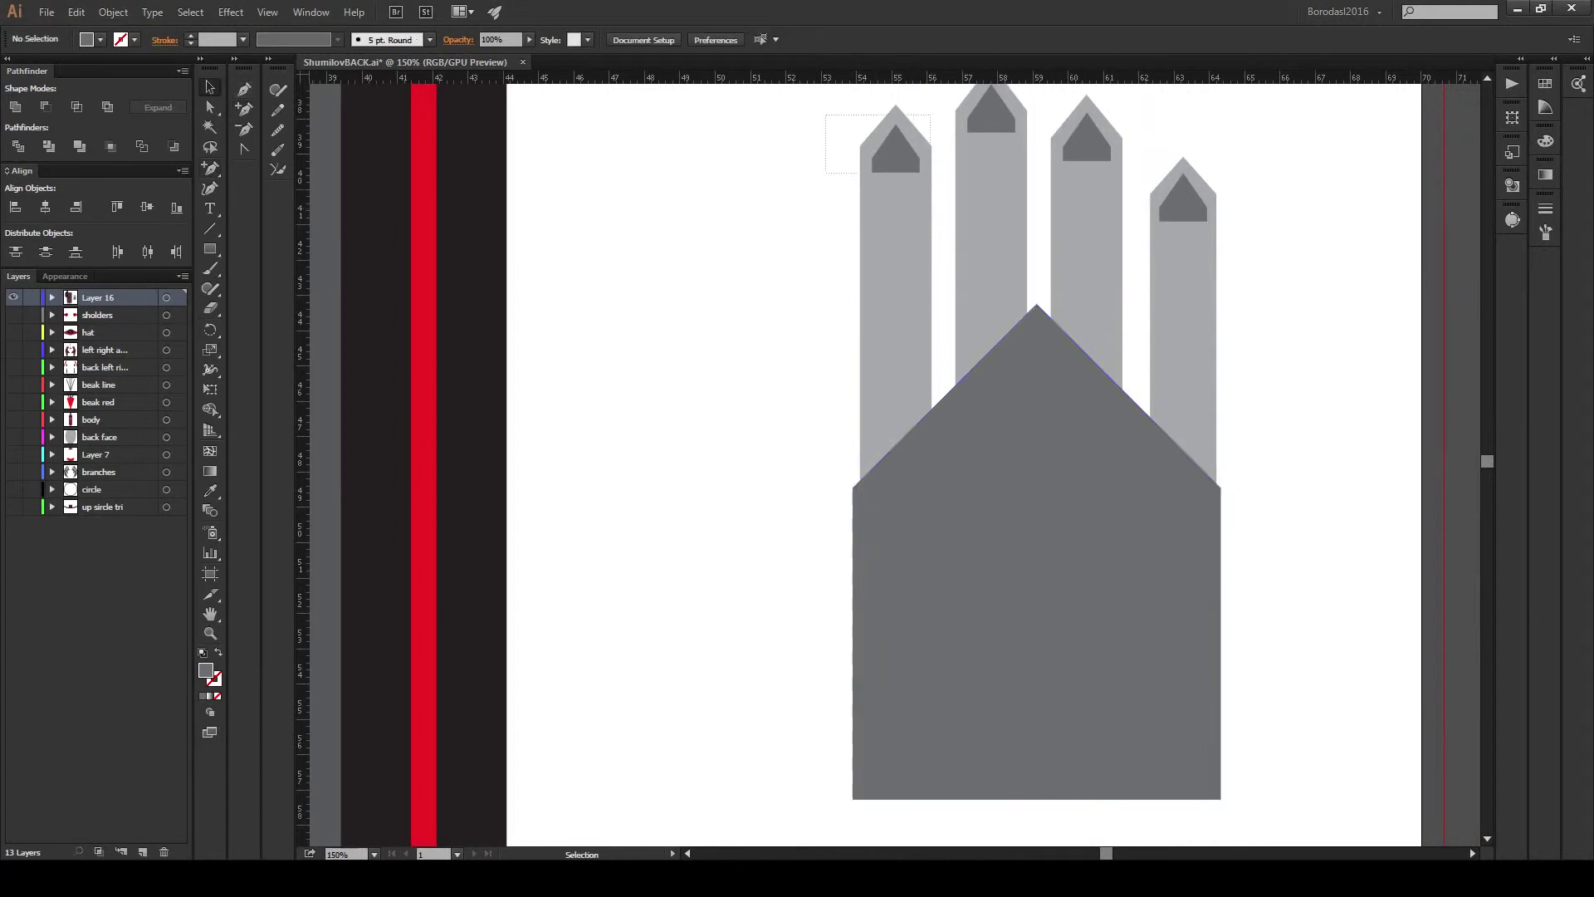
drag(881, 308, 763, 565)
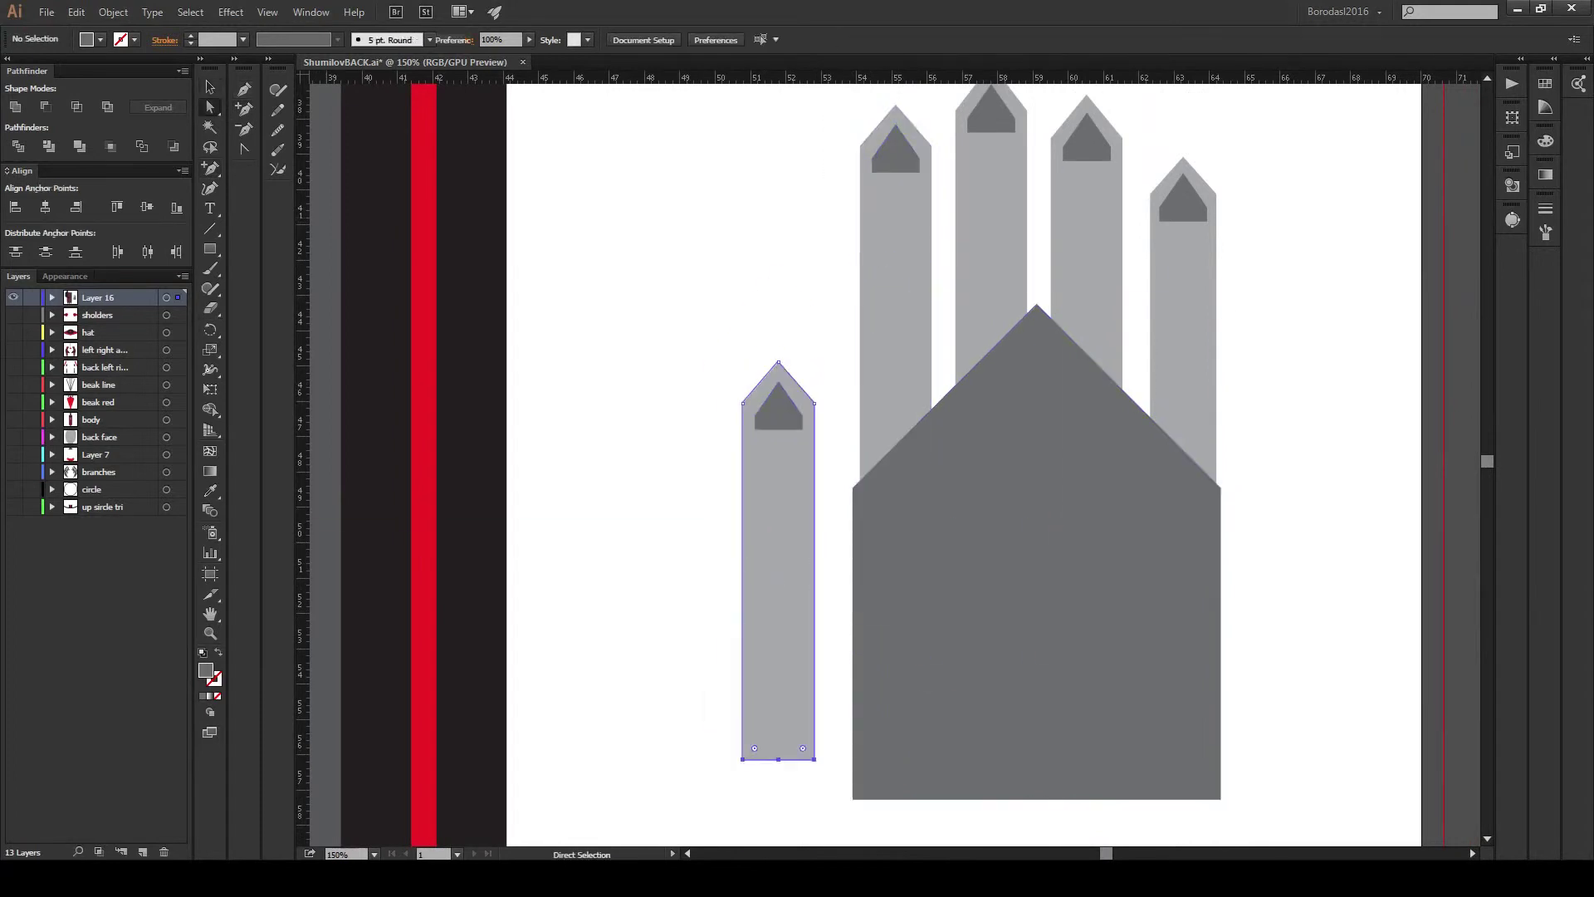
mouse_move(867, 787)
mouse_down()
mouse_move(775, 749)
mouse_move(815, 616)
mouse_up()
key(ctrl+shift+a)
click(744, 489)
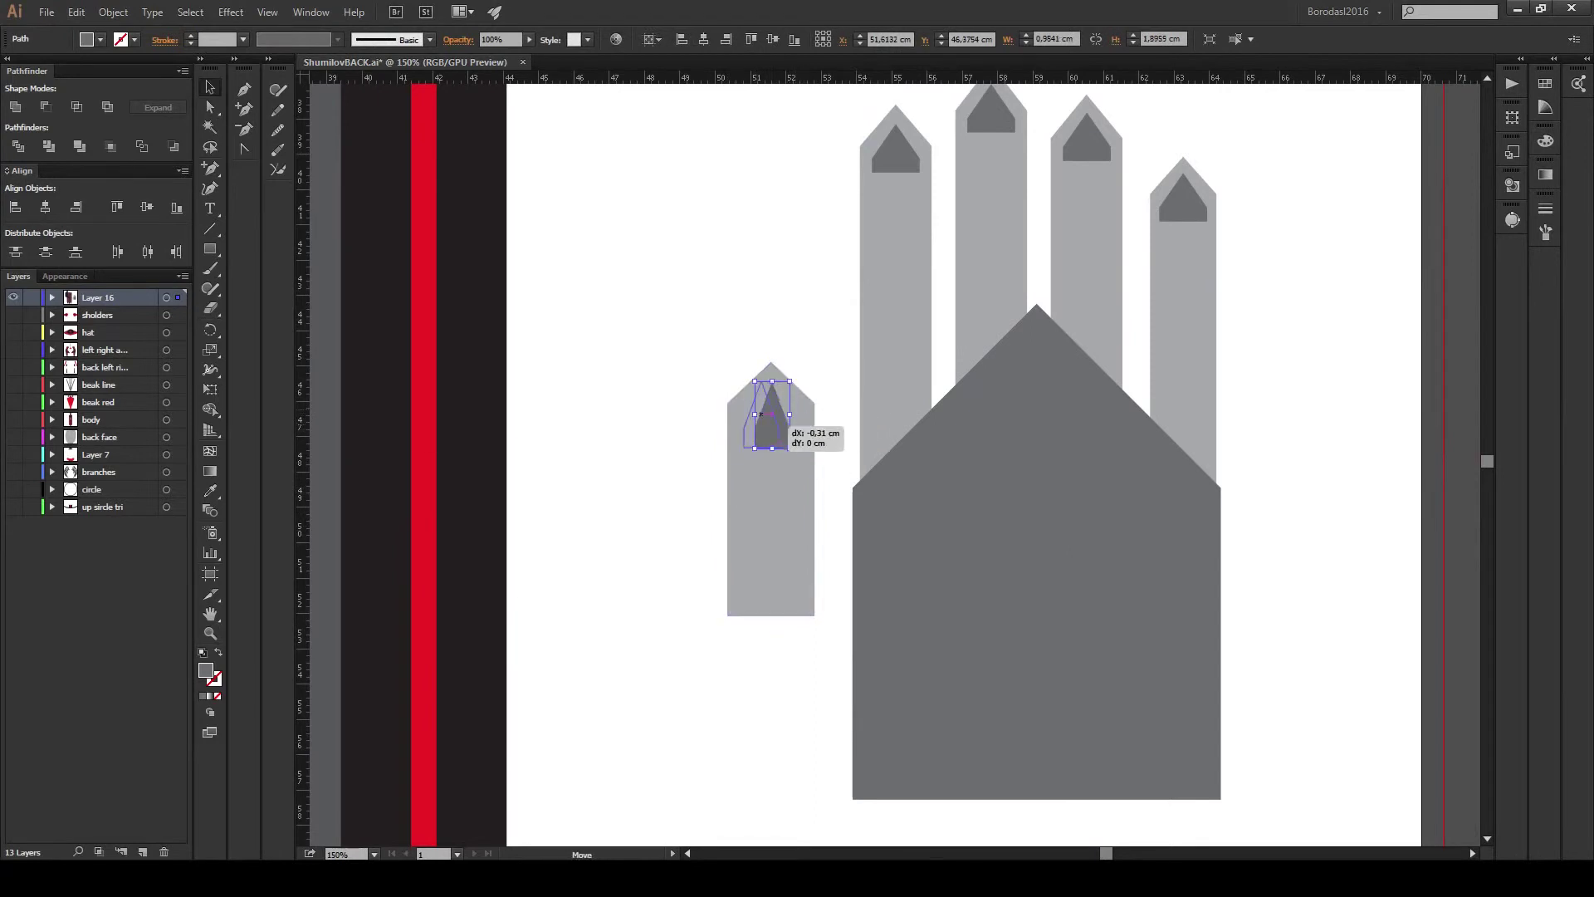
drag(1038, 532, 1038, 465)
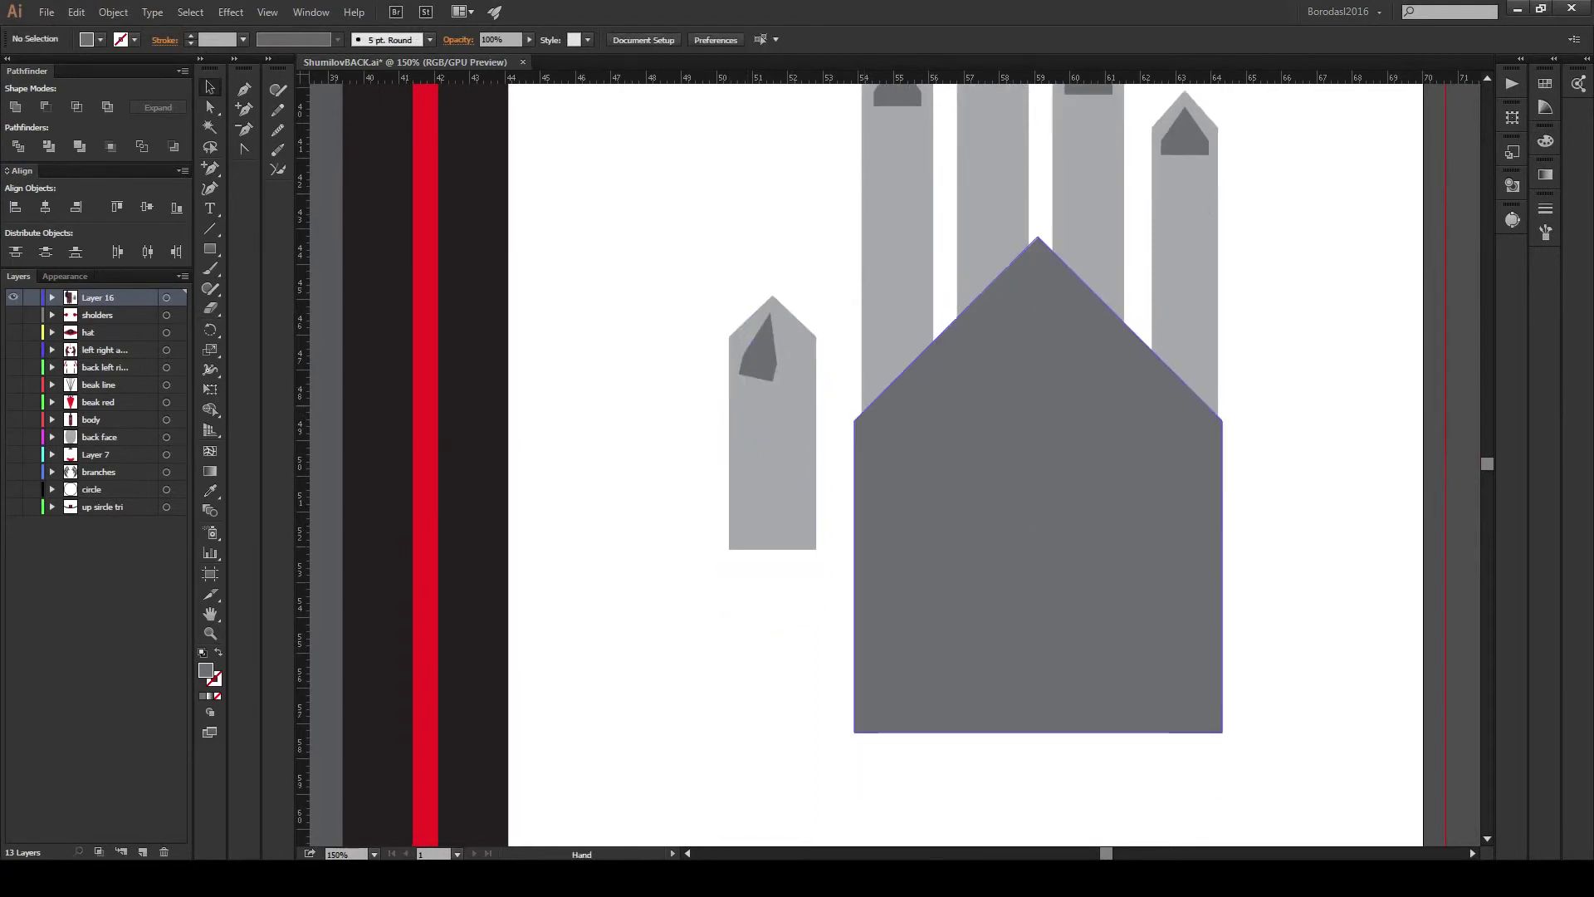
Pen-draw a lower palm polygon linking the thumb to the palm.
click(728, 520)
click(854, 732)
click(976, 664)
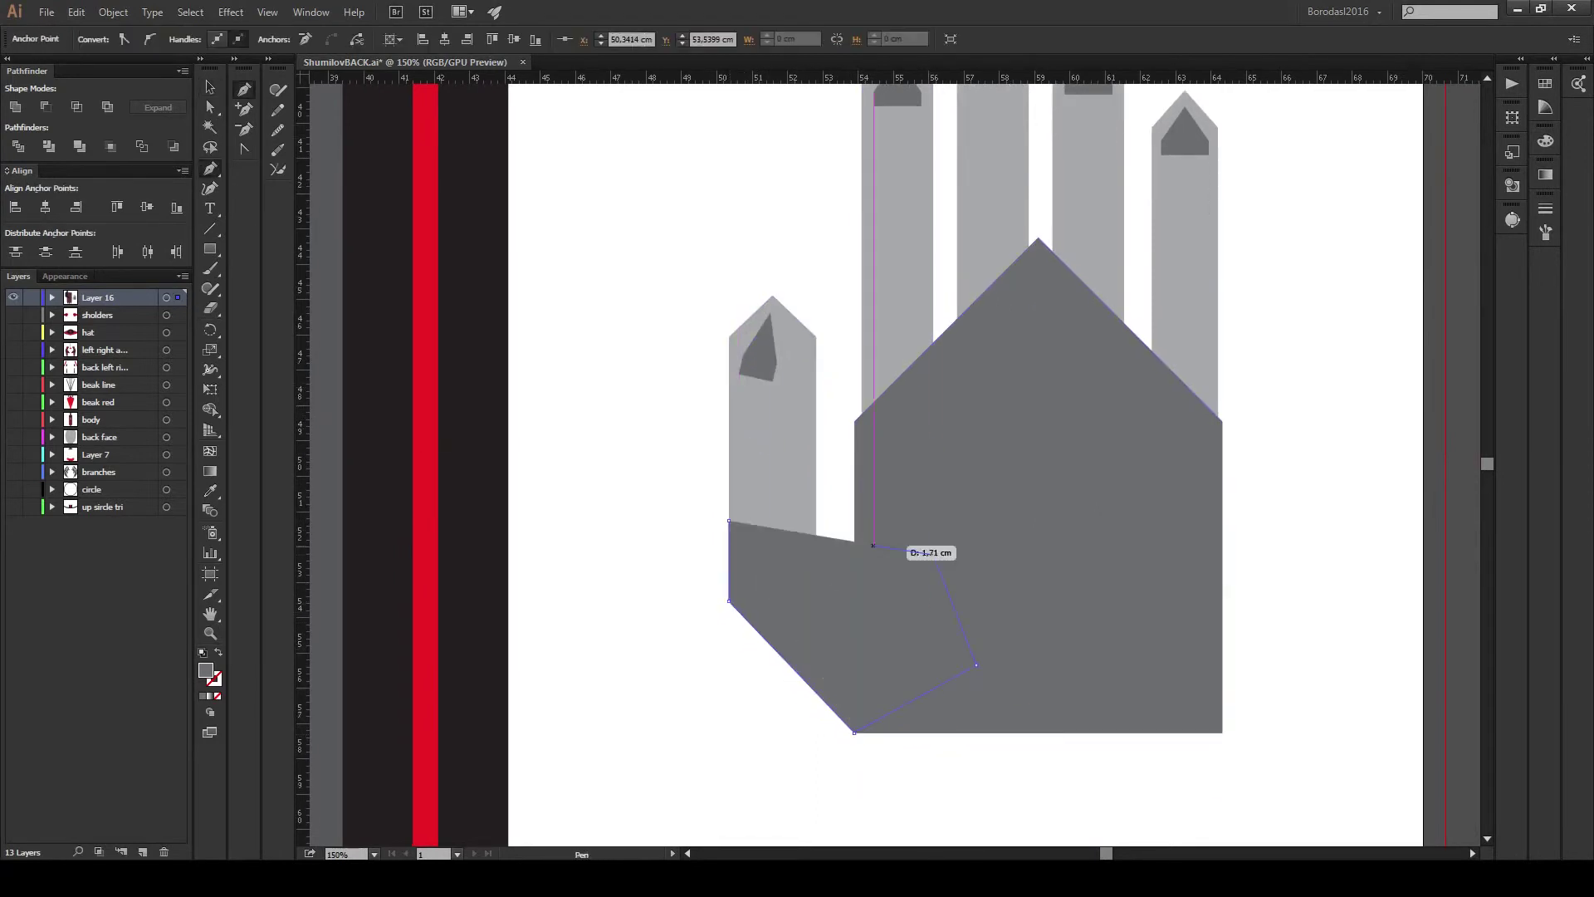
click(816, 484)
click(728, 520)
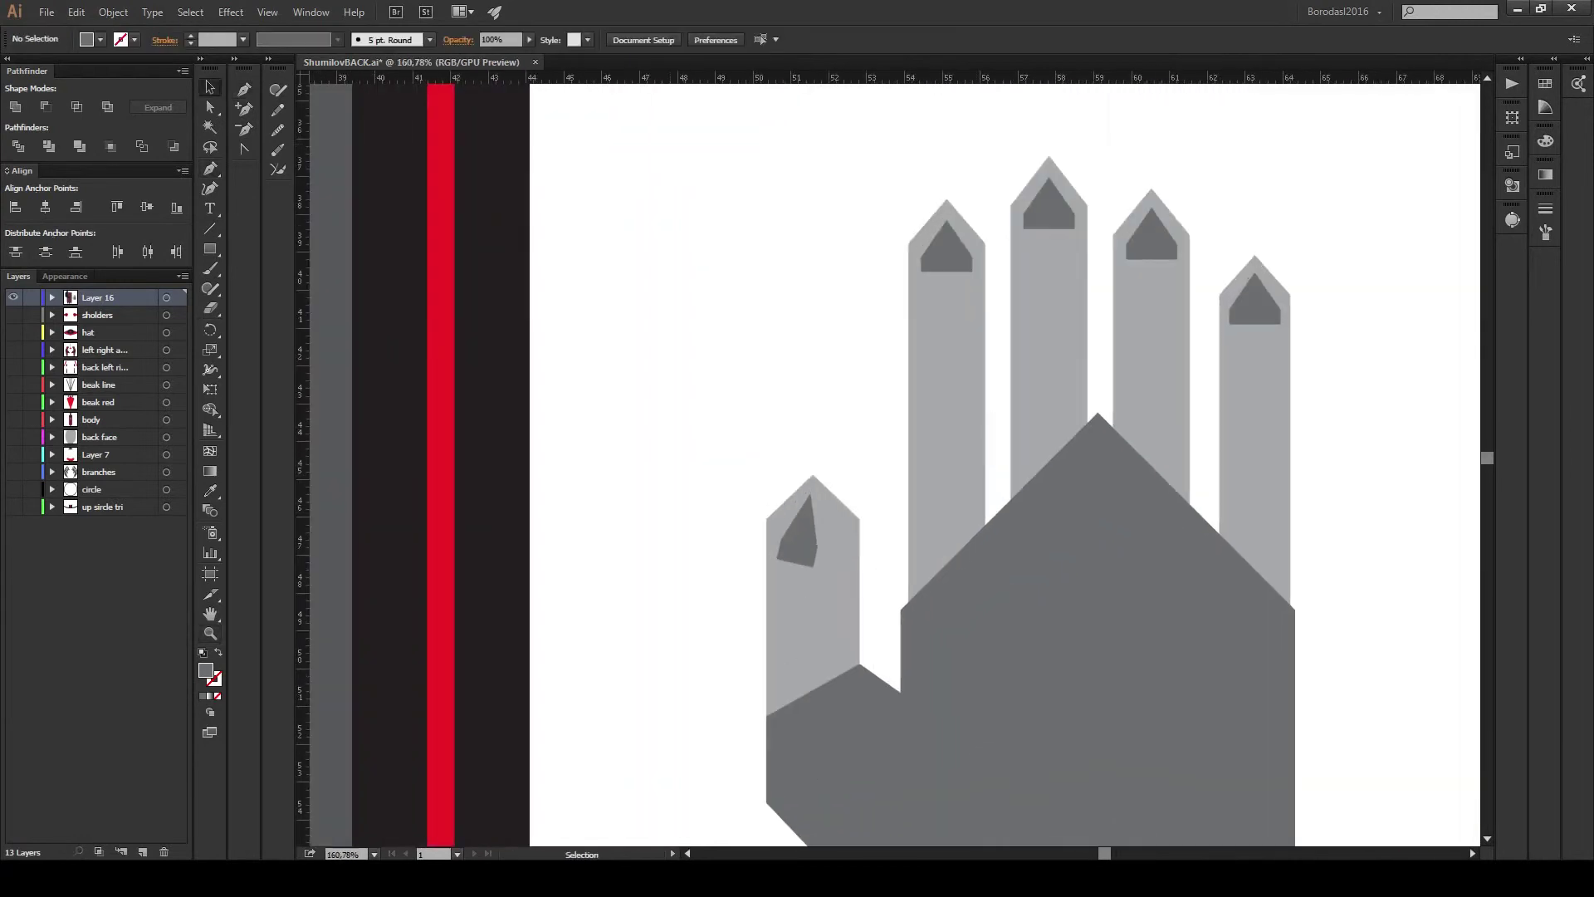
Select the thumb and its nail to check the hand shapes, then deselect and zoom out.
click(855, 610)
scroll(914, 457, down, 5)
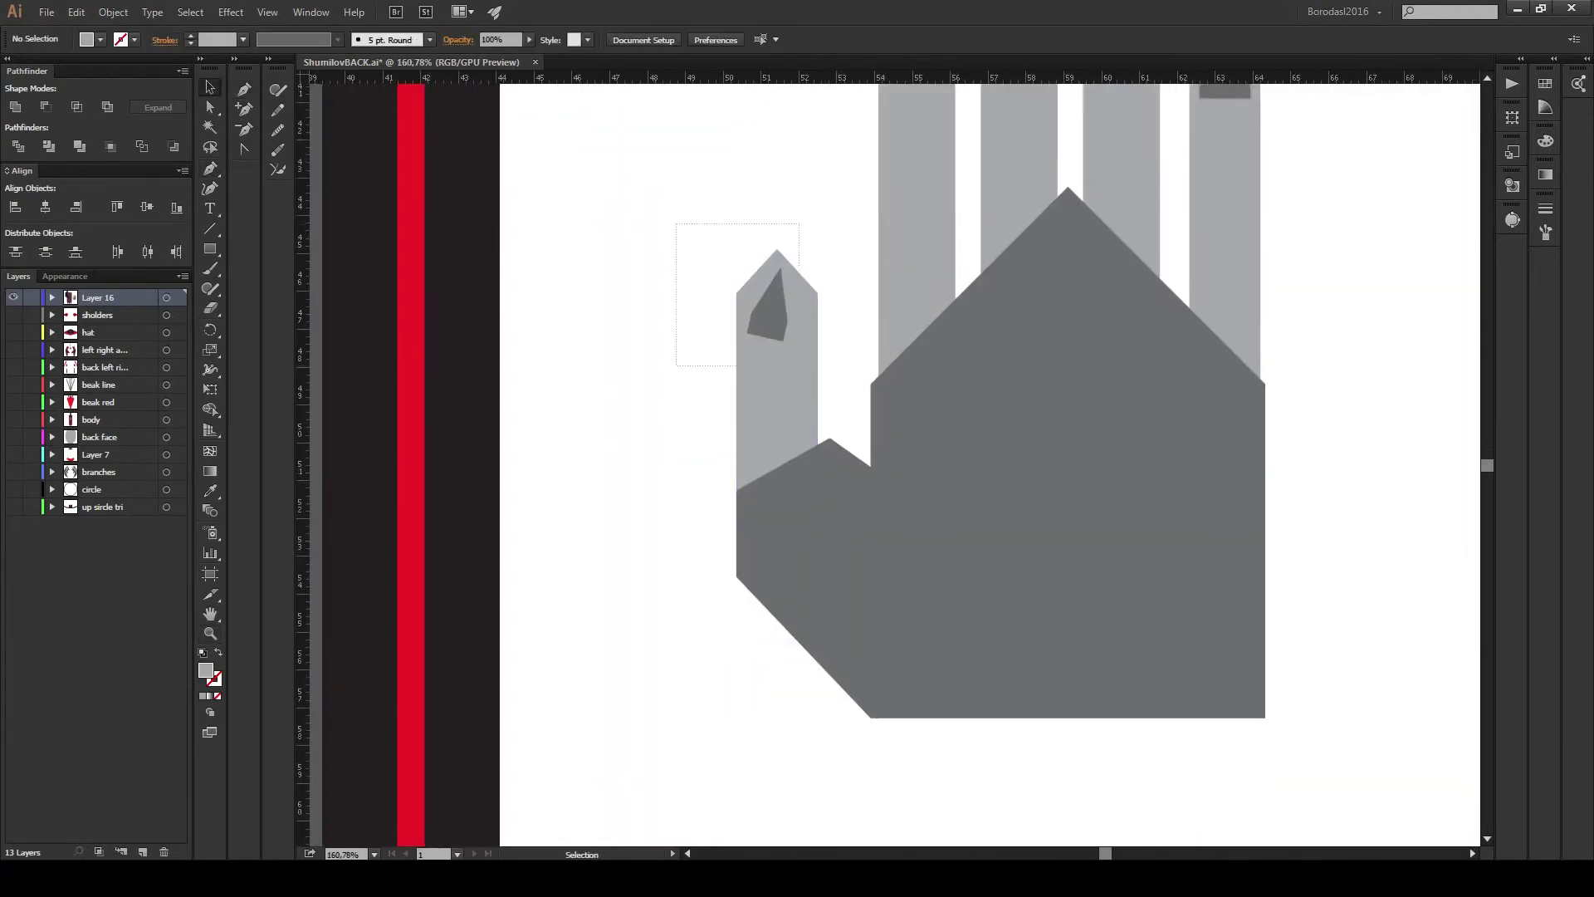
drag(677, 221, 802, 357)
scroll(914, 457, up, 4)
key(ctrl+shift+a)
key(ctrl+minus)
key(ctrl+minus)
key(ctrl+minus)
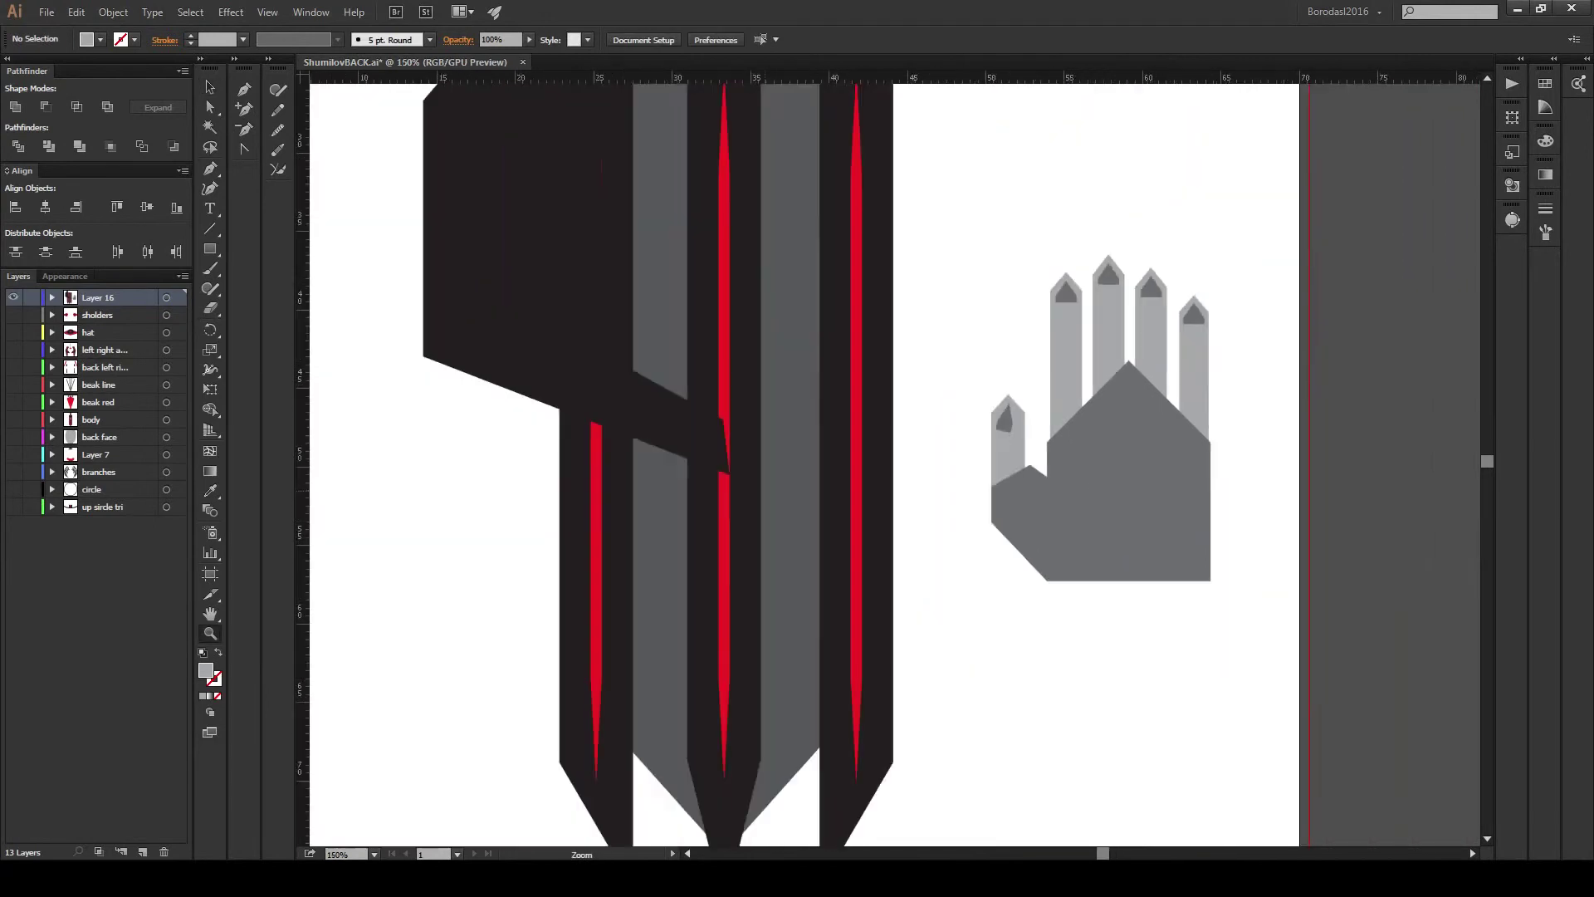
Zoom out to the whole artboard and delete all robe and hand artwork on Layer 16.
key(p)
scroll(897, 456, right, 5)
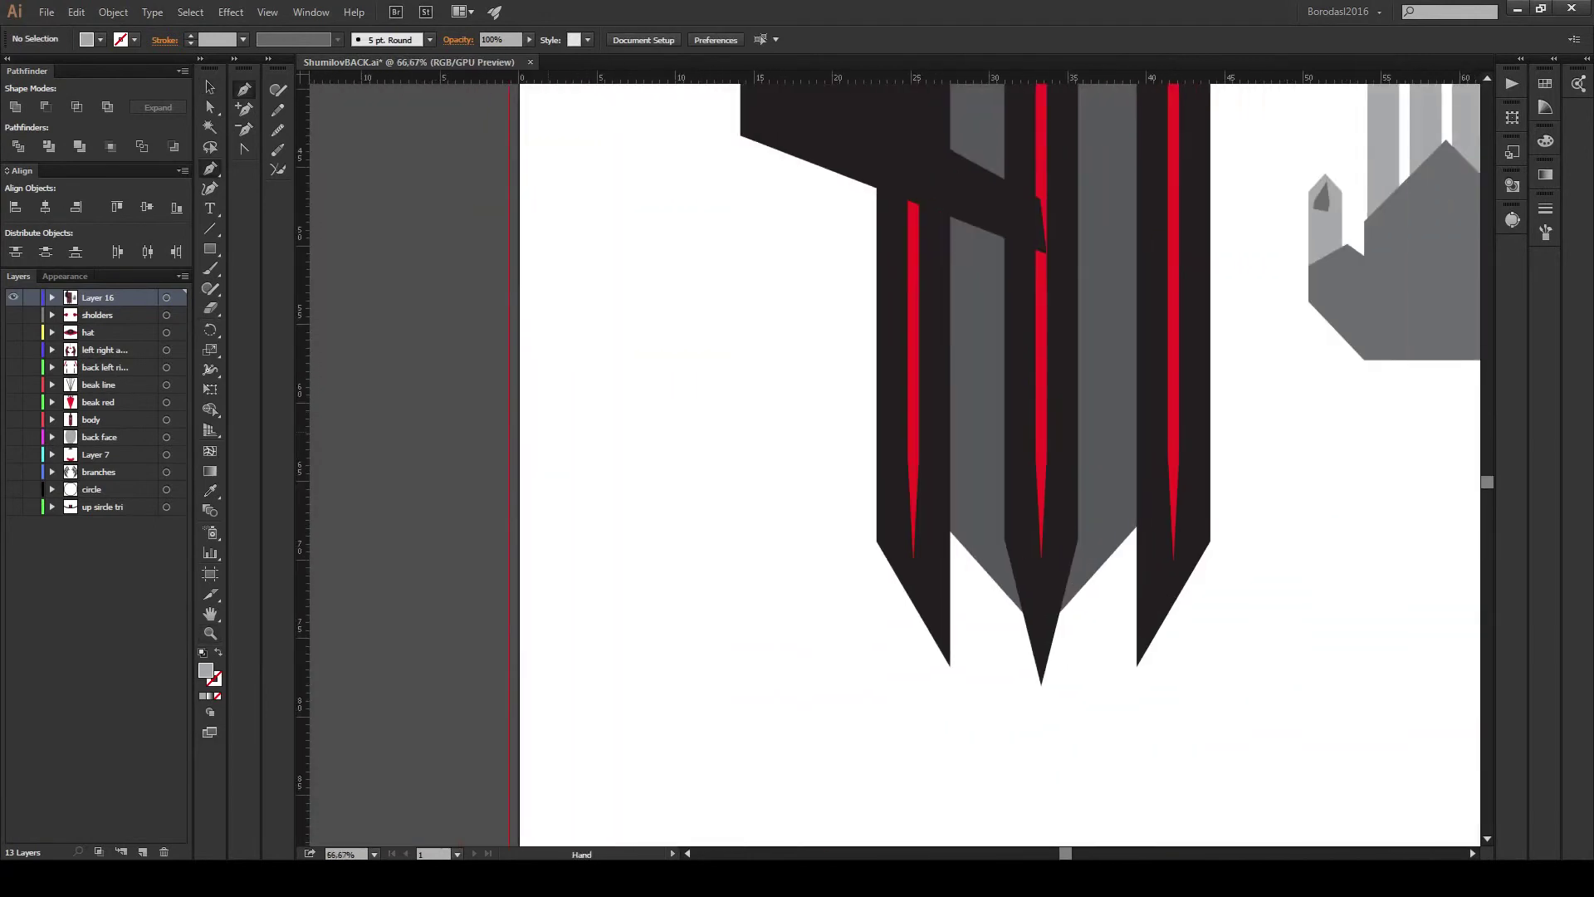
key(ctrl+minus)
key(ctrl+minus)
key(ctrl+a)
key(Delete)
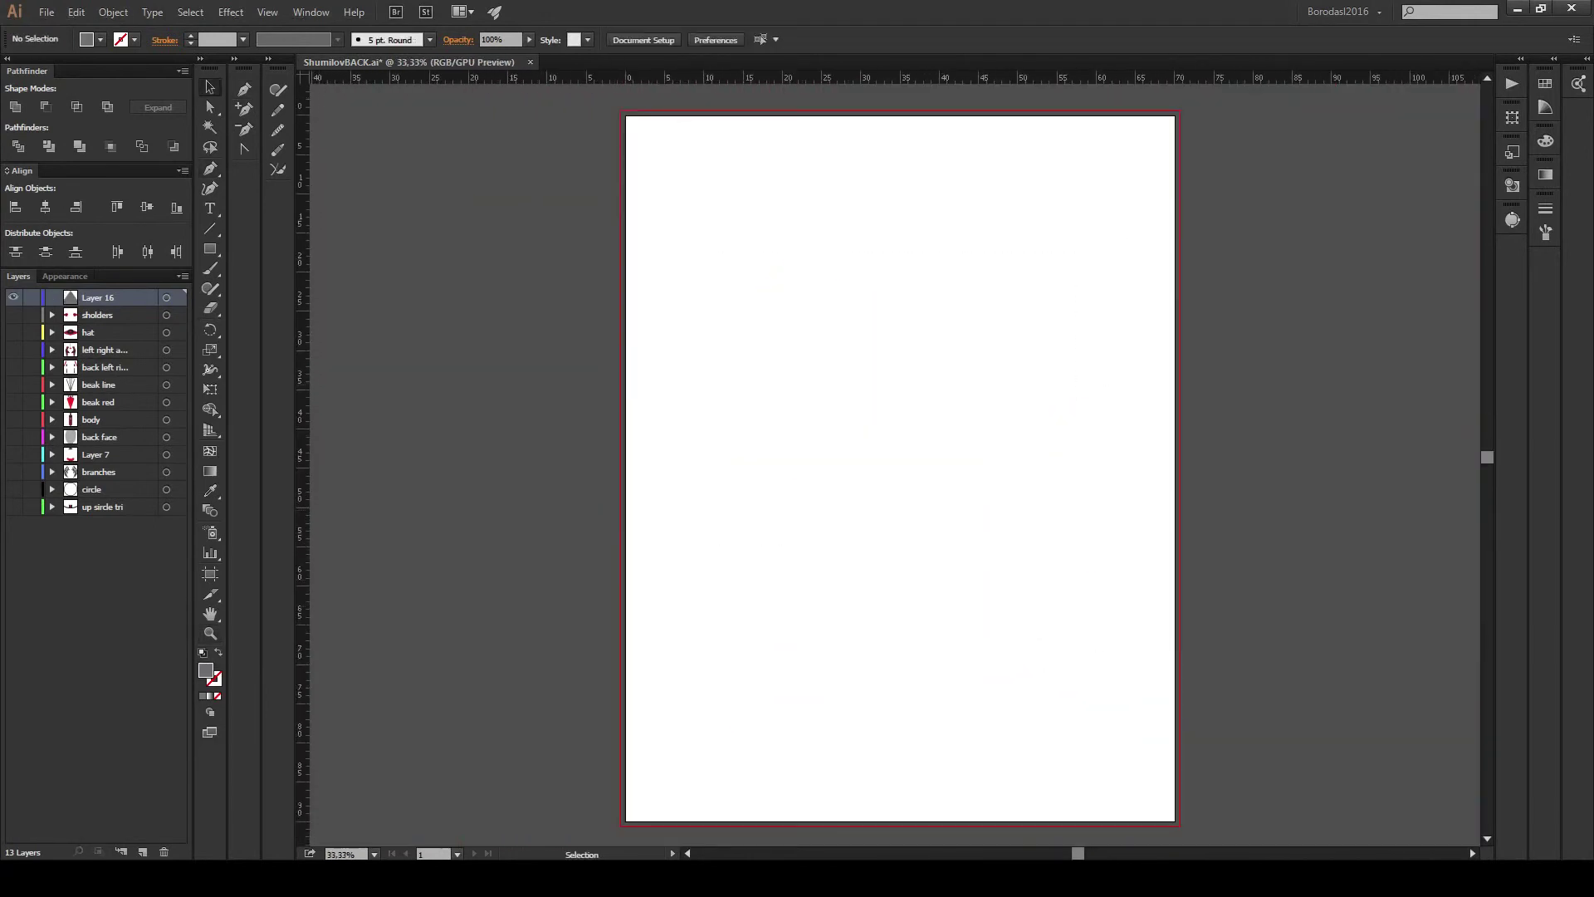
key(ctrl+plus)
key(p)
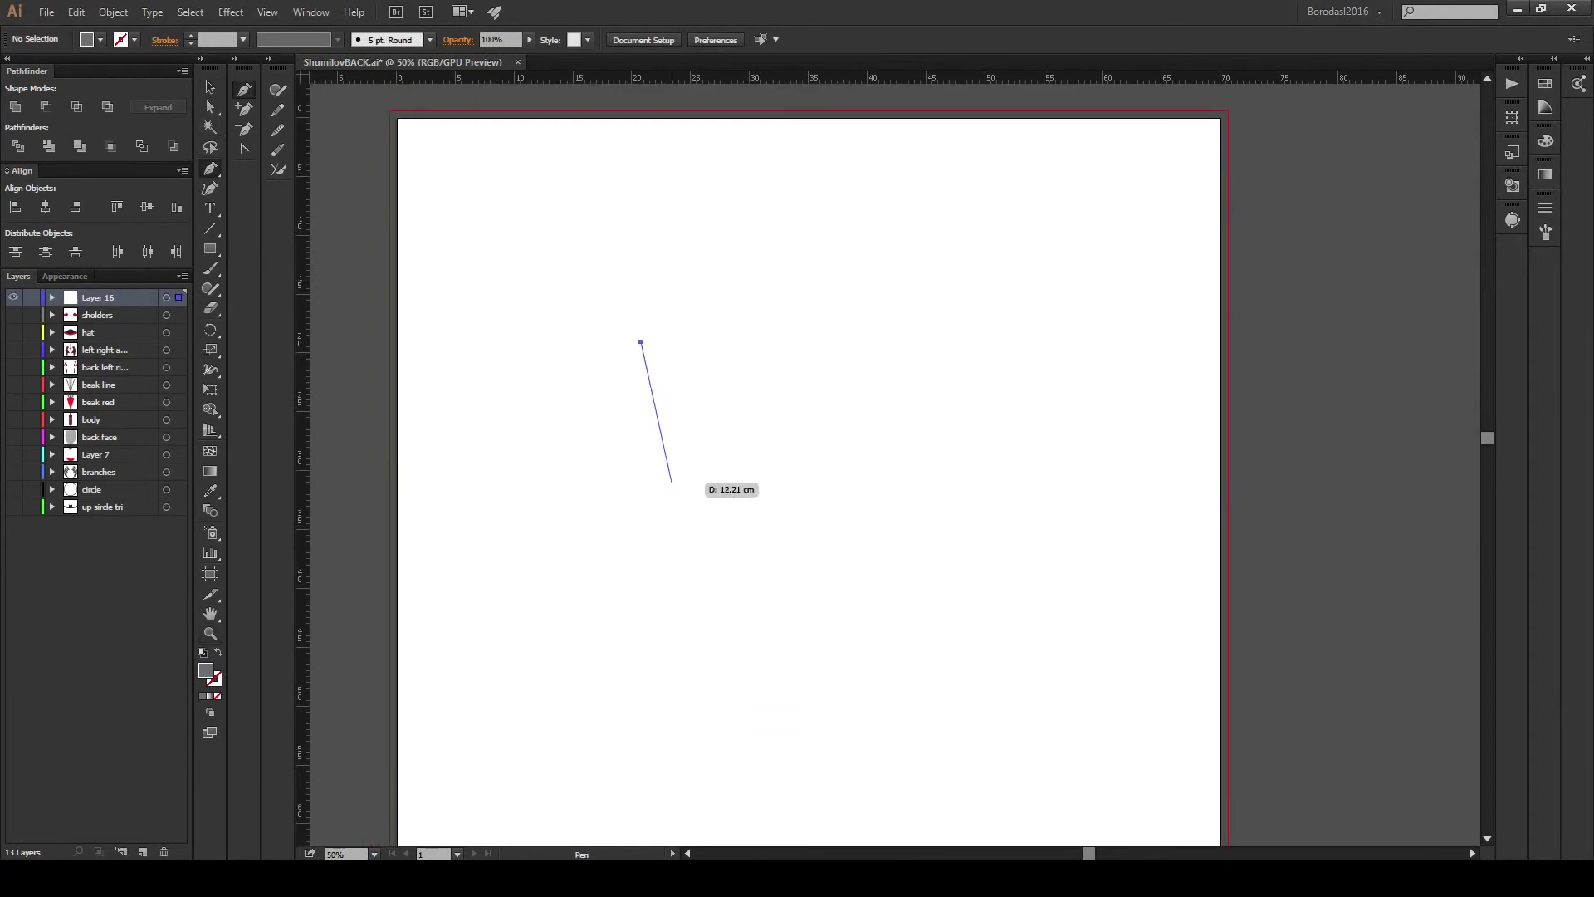
drag(682, 536, 694, 553)
click(708, 341)
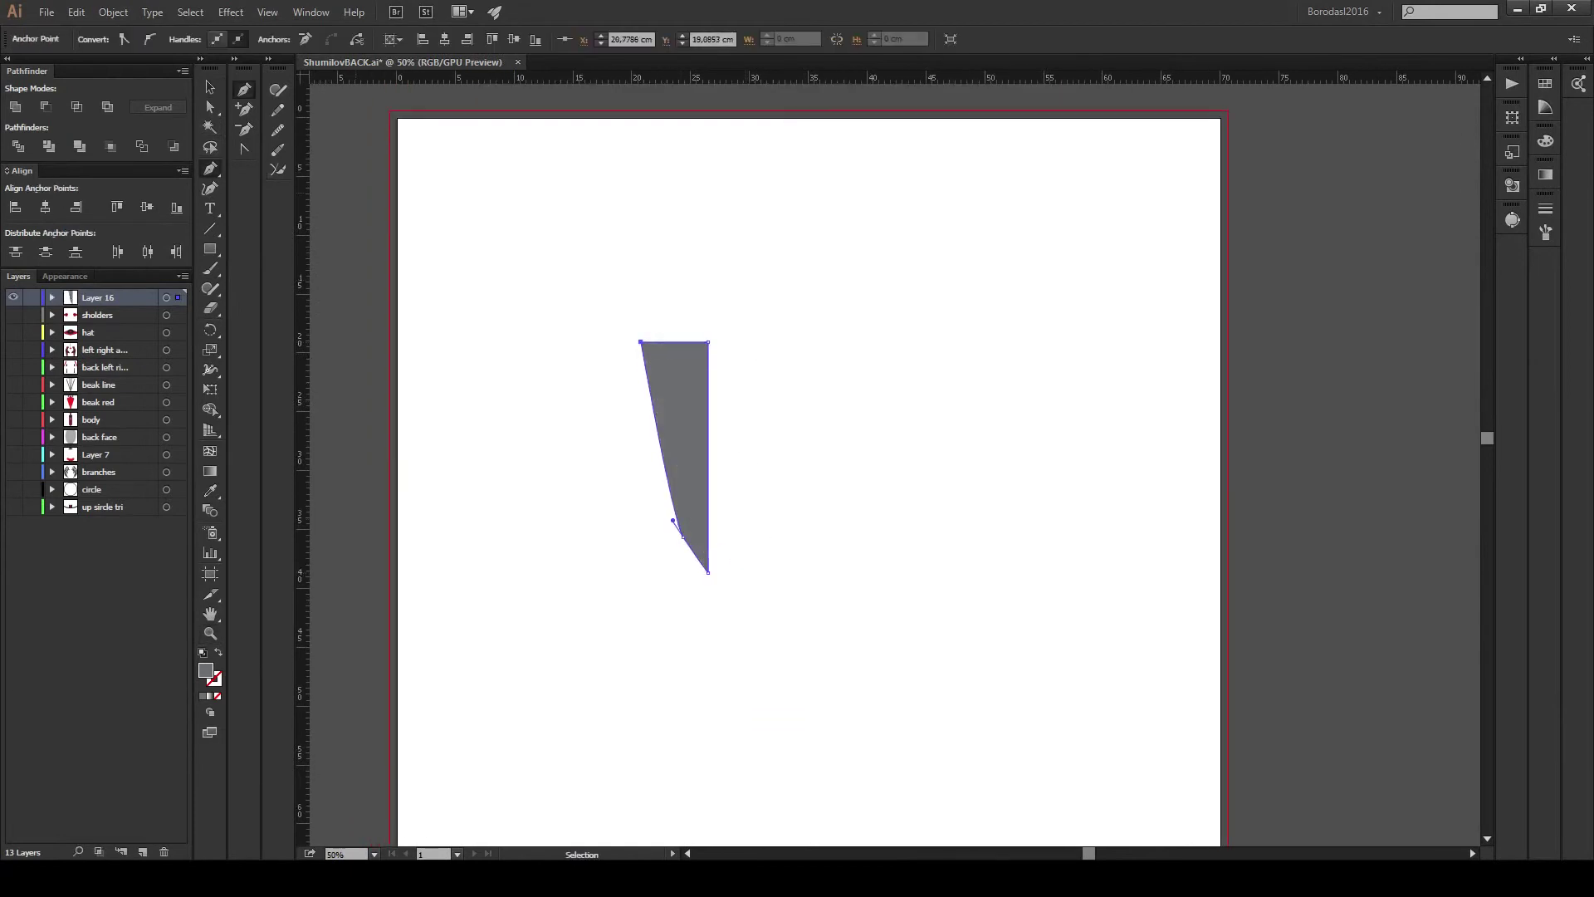
key(v)
key(ctrl+c)
key(ctrl+v)
right_click(898, 374)
click(1049, 604)
key(Return)
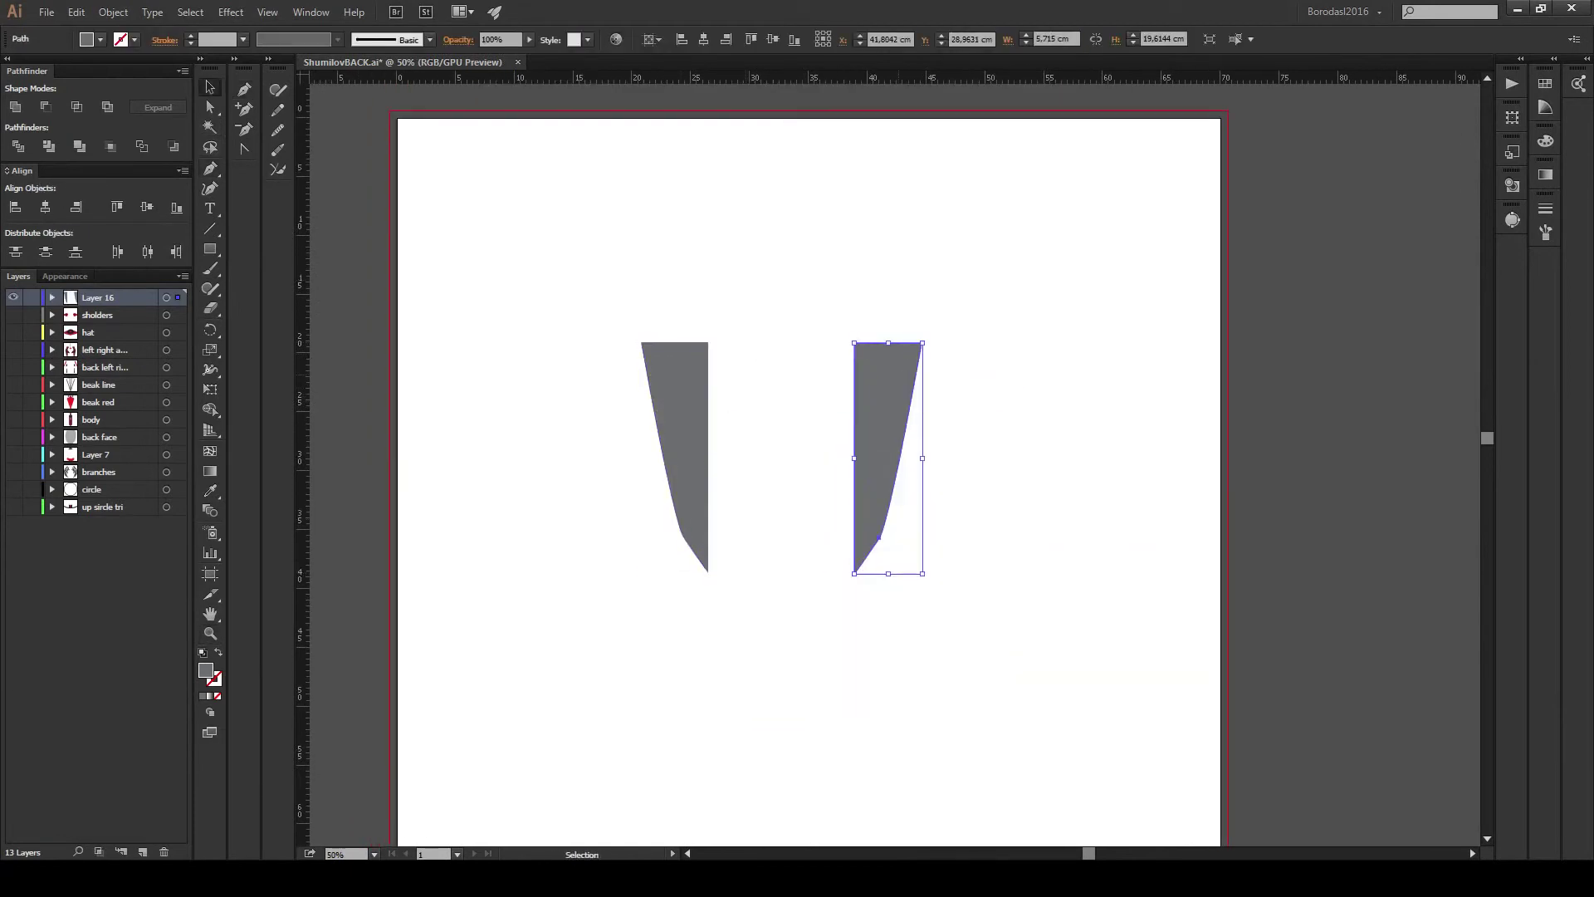
drag(745, 457, 743, 458)
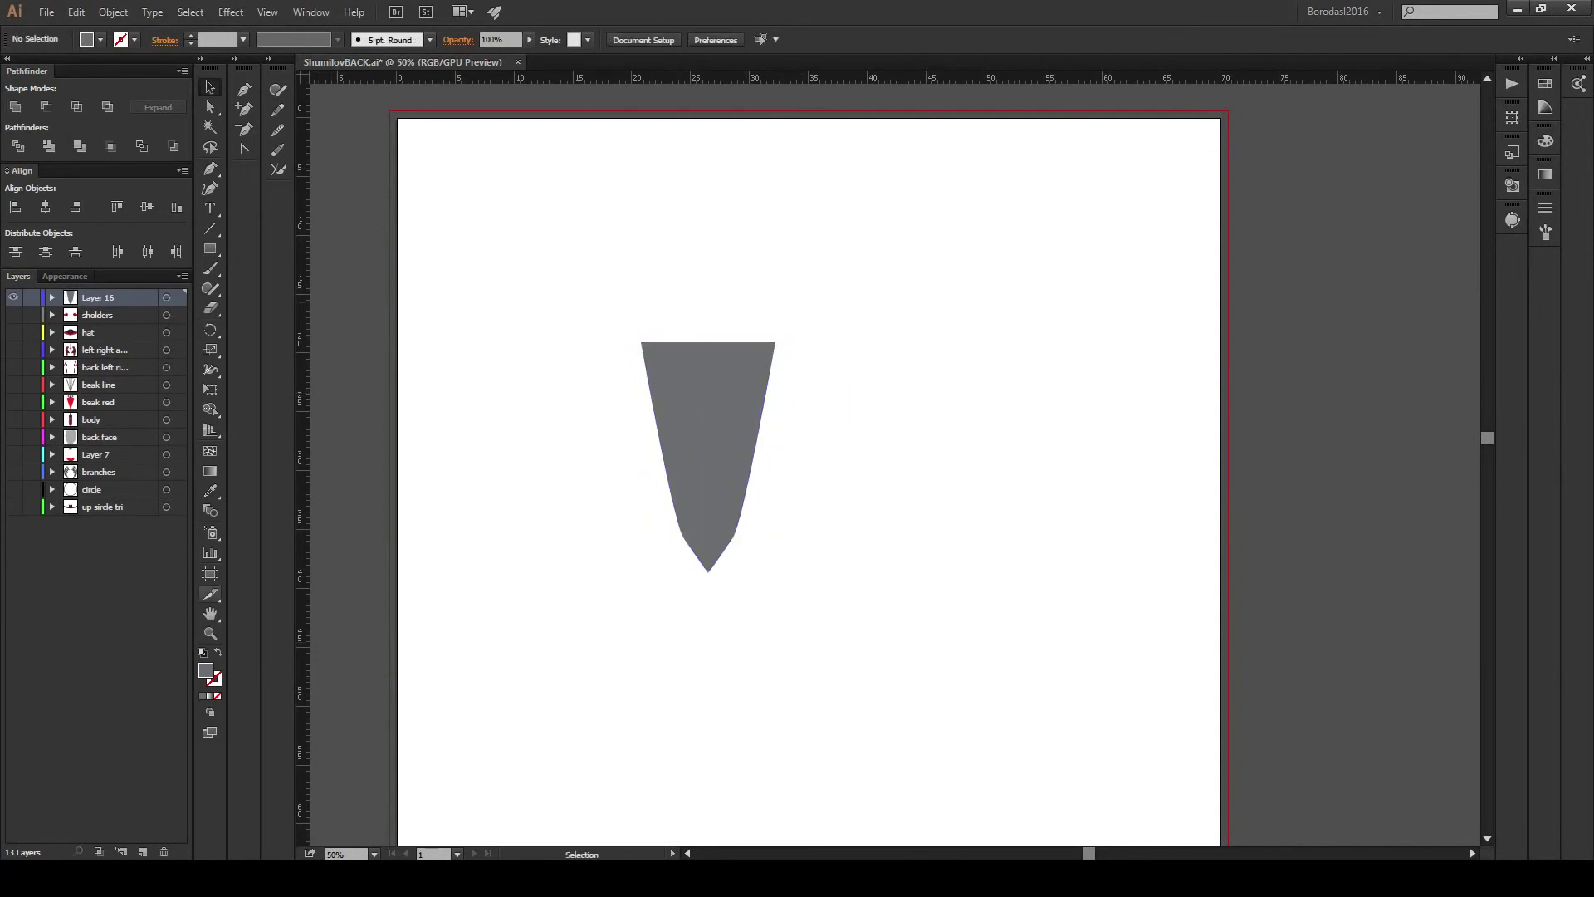
drag(640, 308, 747, 307)
click(764, 370)
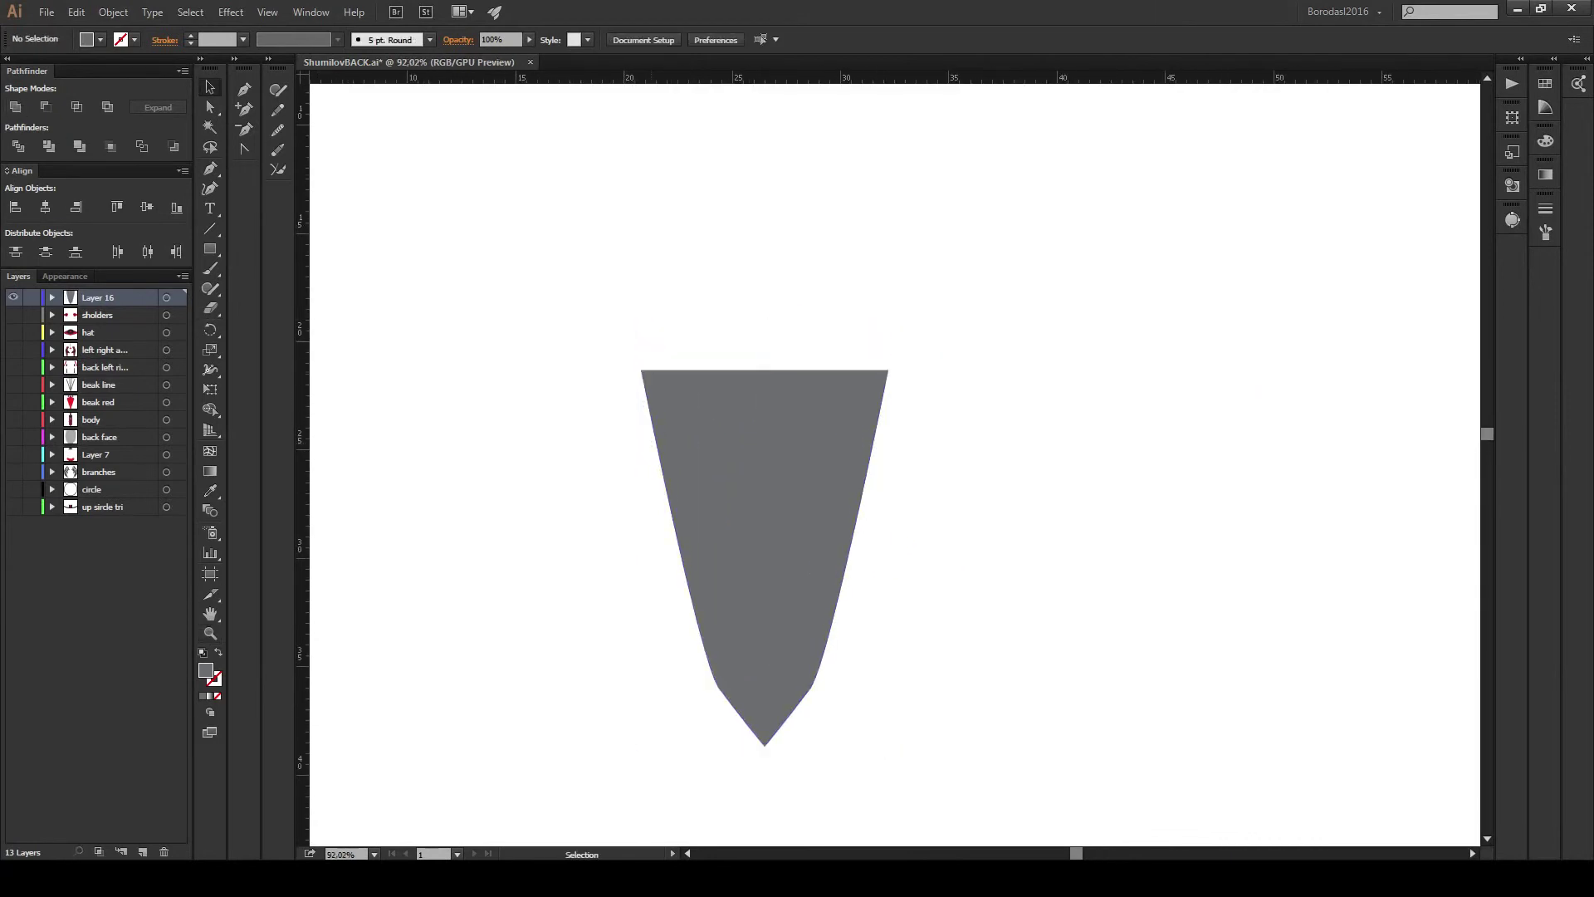
click(134, 39)
click(48, 147)
key(ctrl+shift+a)
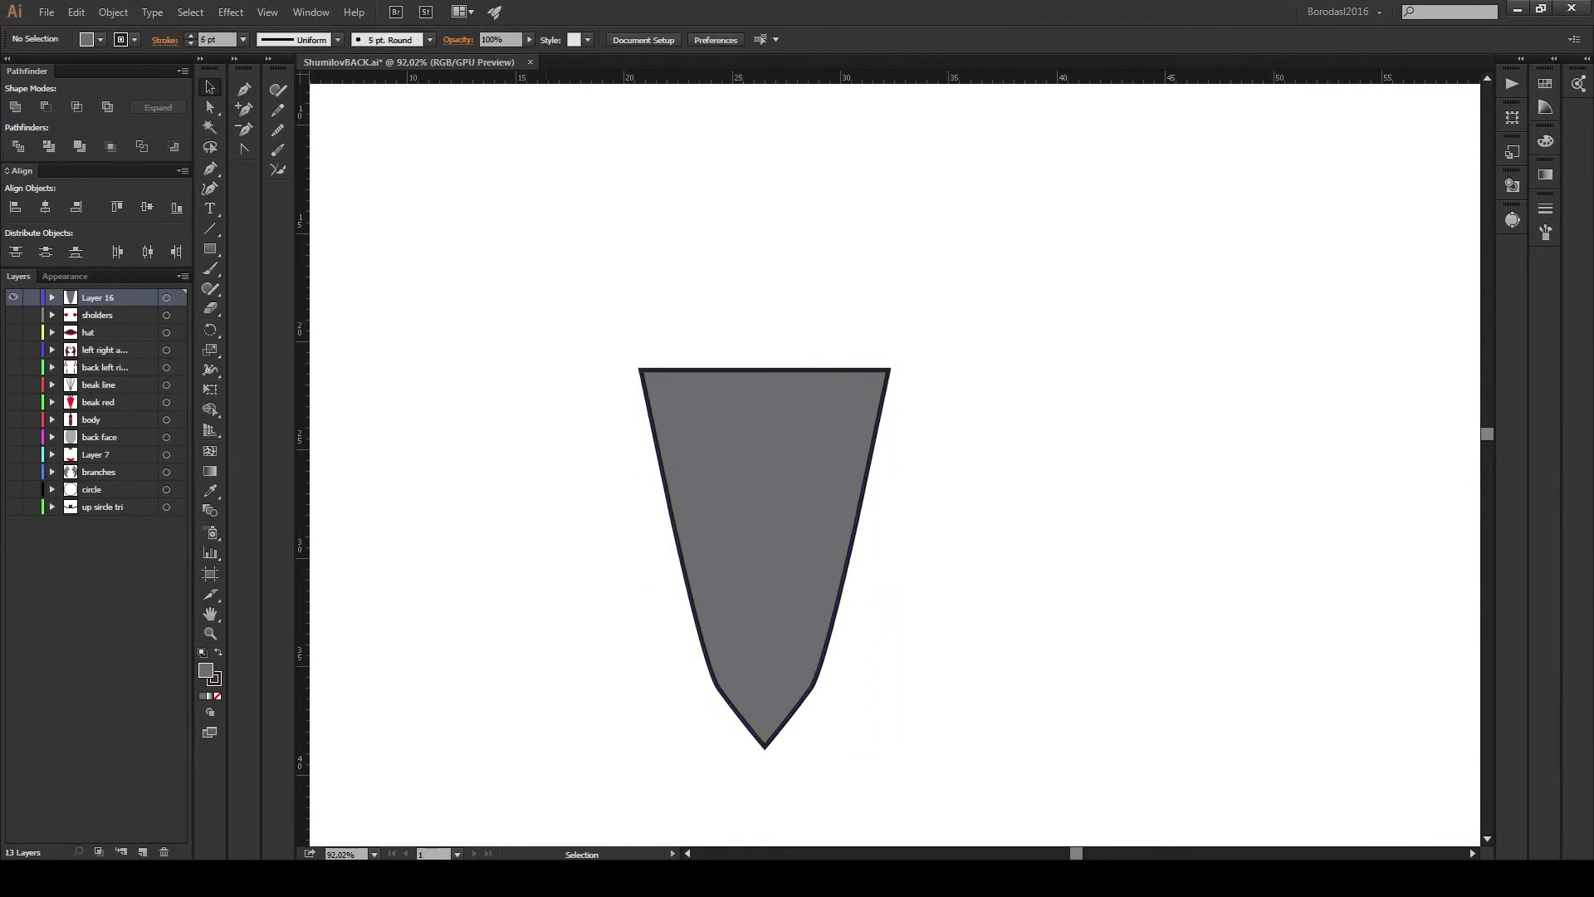
key(ctrl+z)
Show the hat layer and check its brim path, centring the hat in view.
click(13, 332)
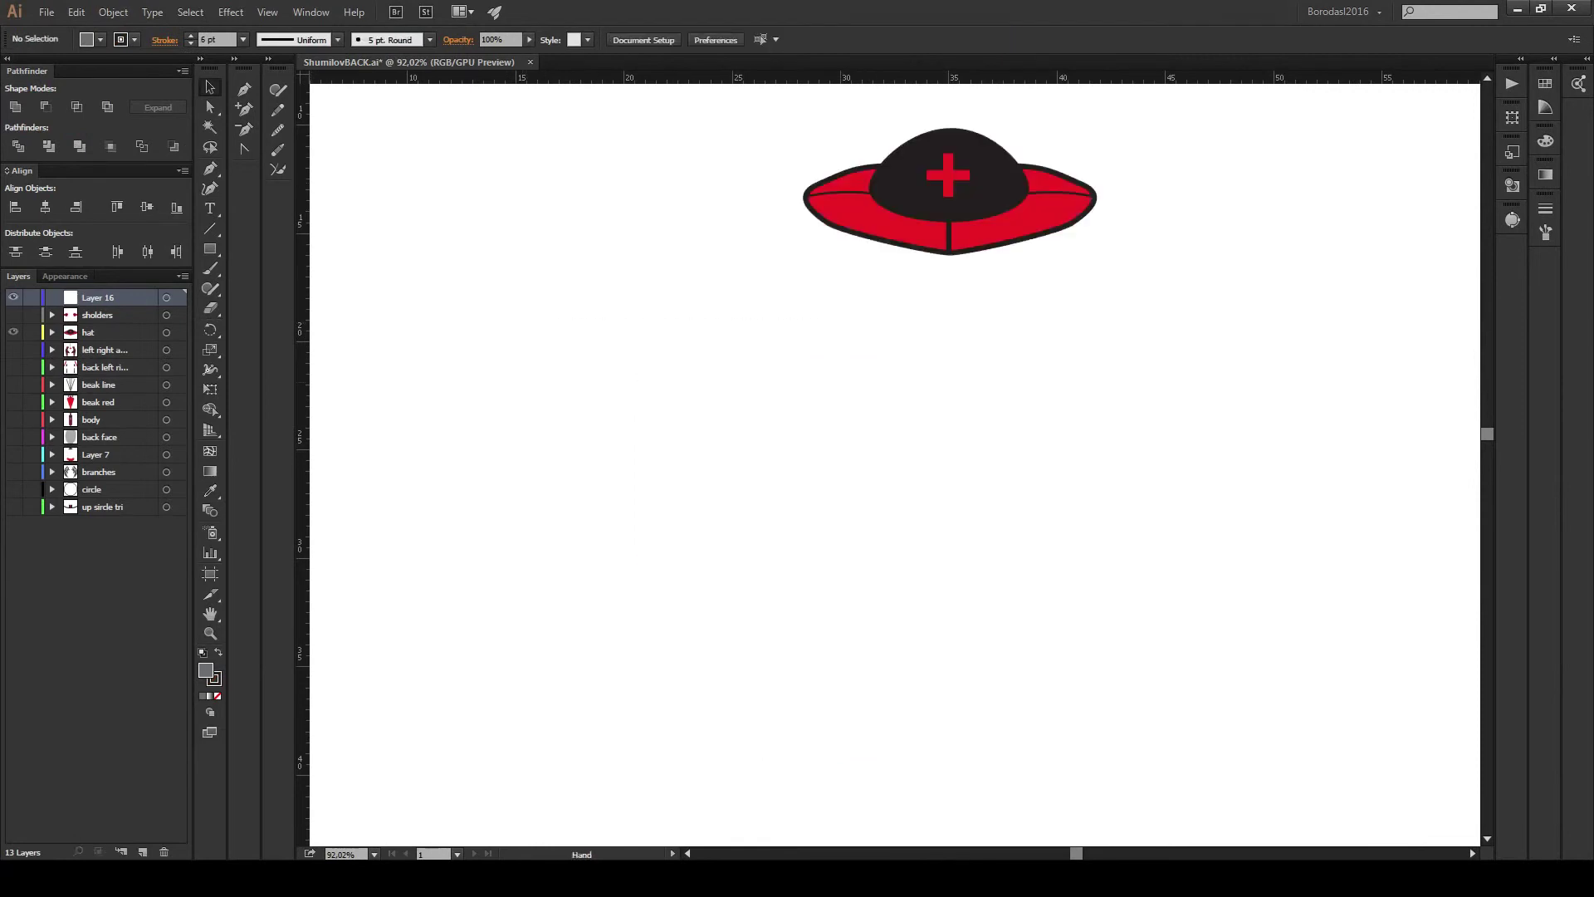
drag(913, 207, 636, 440)
click(671, 365)
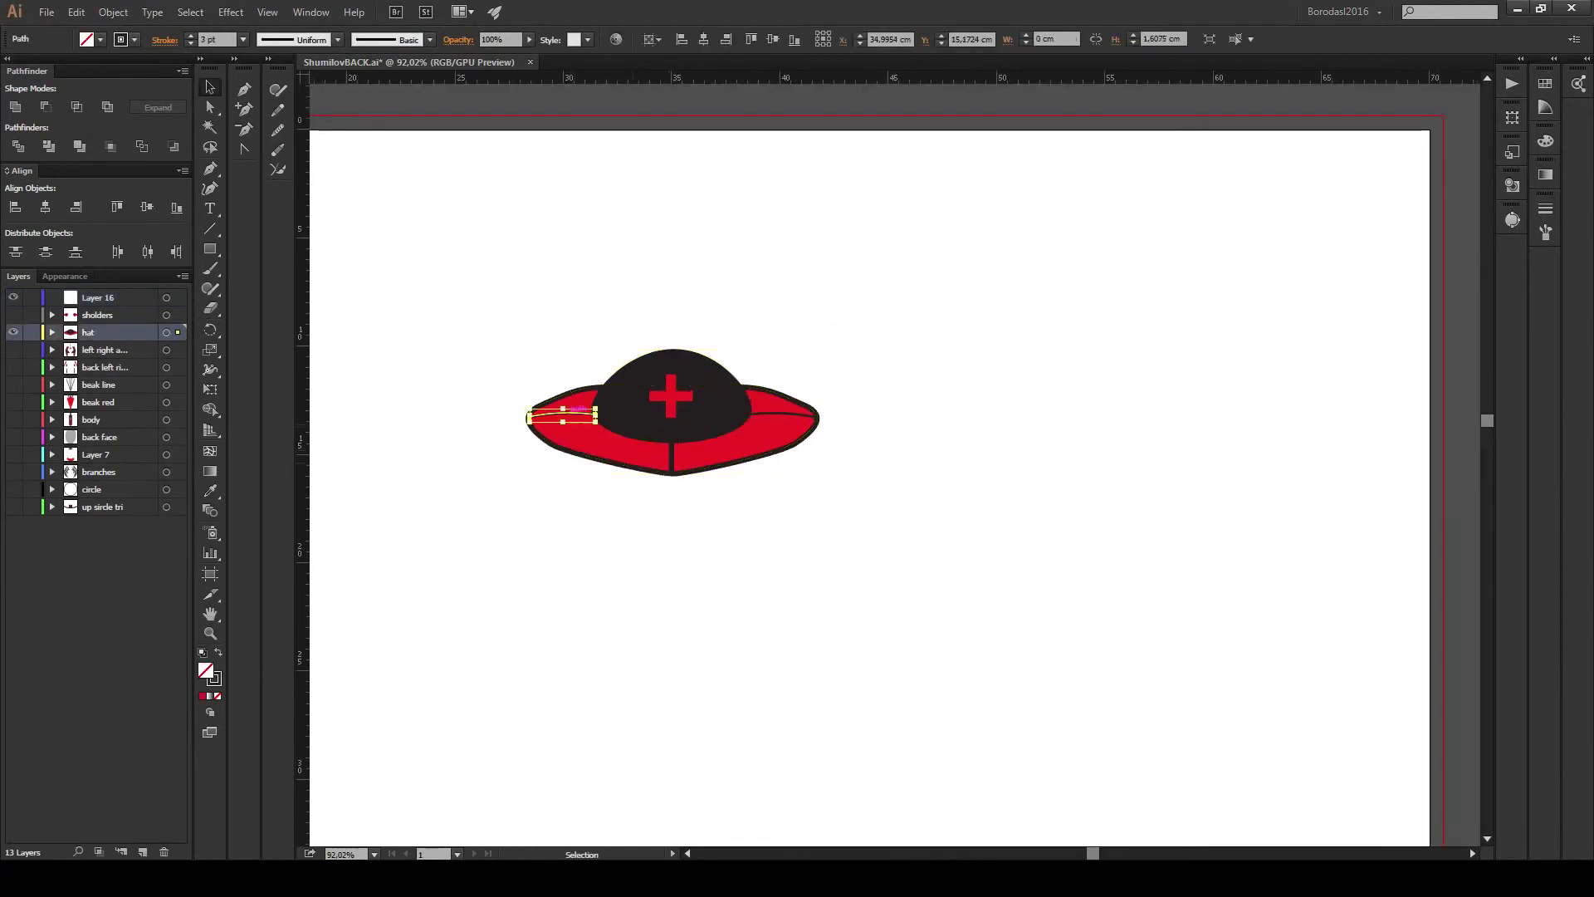
key(ctrl+shift+a)
key(z)
key(ctrl+minus)
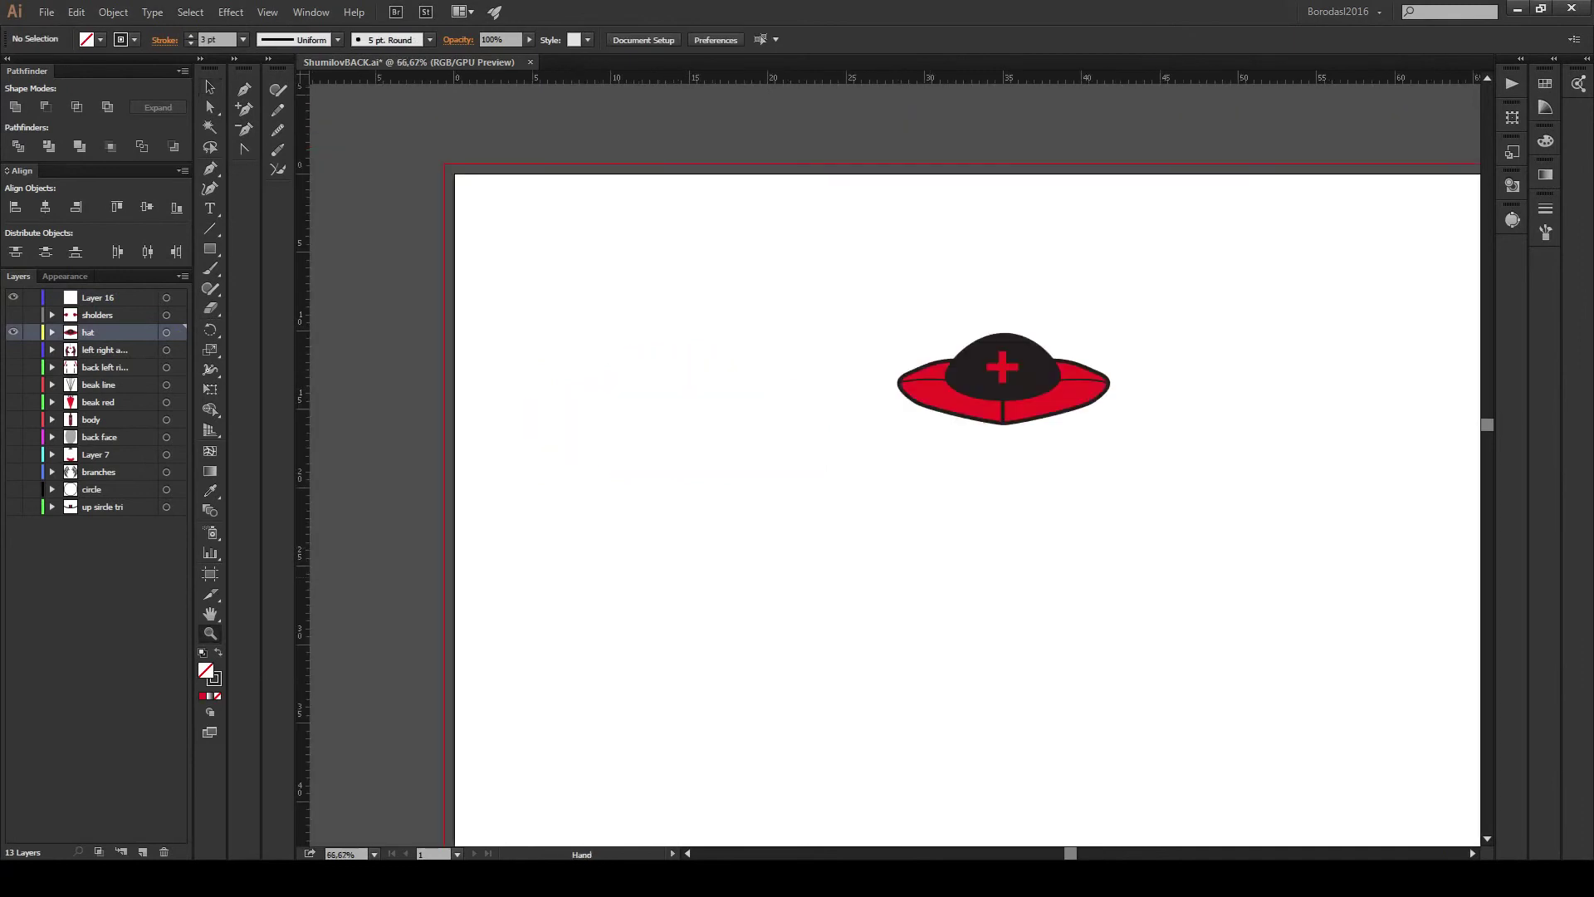
Show the shoulders, arms and back arm layers, inspecting the shoulder emblems.
click(13, 315)
key(v)
click(737, 557)
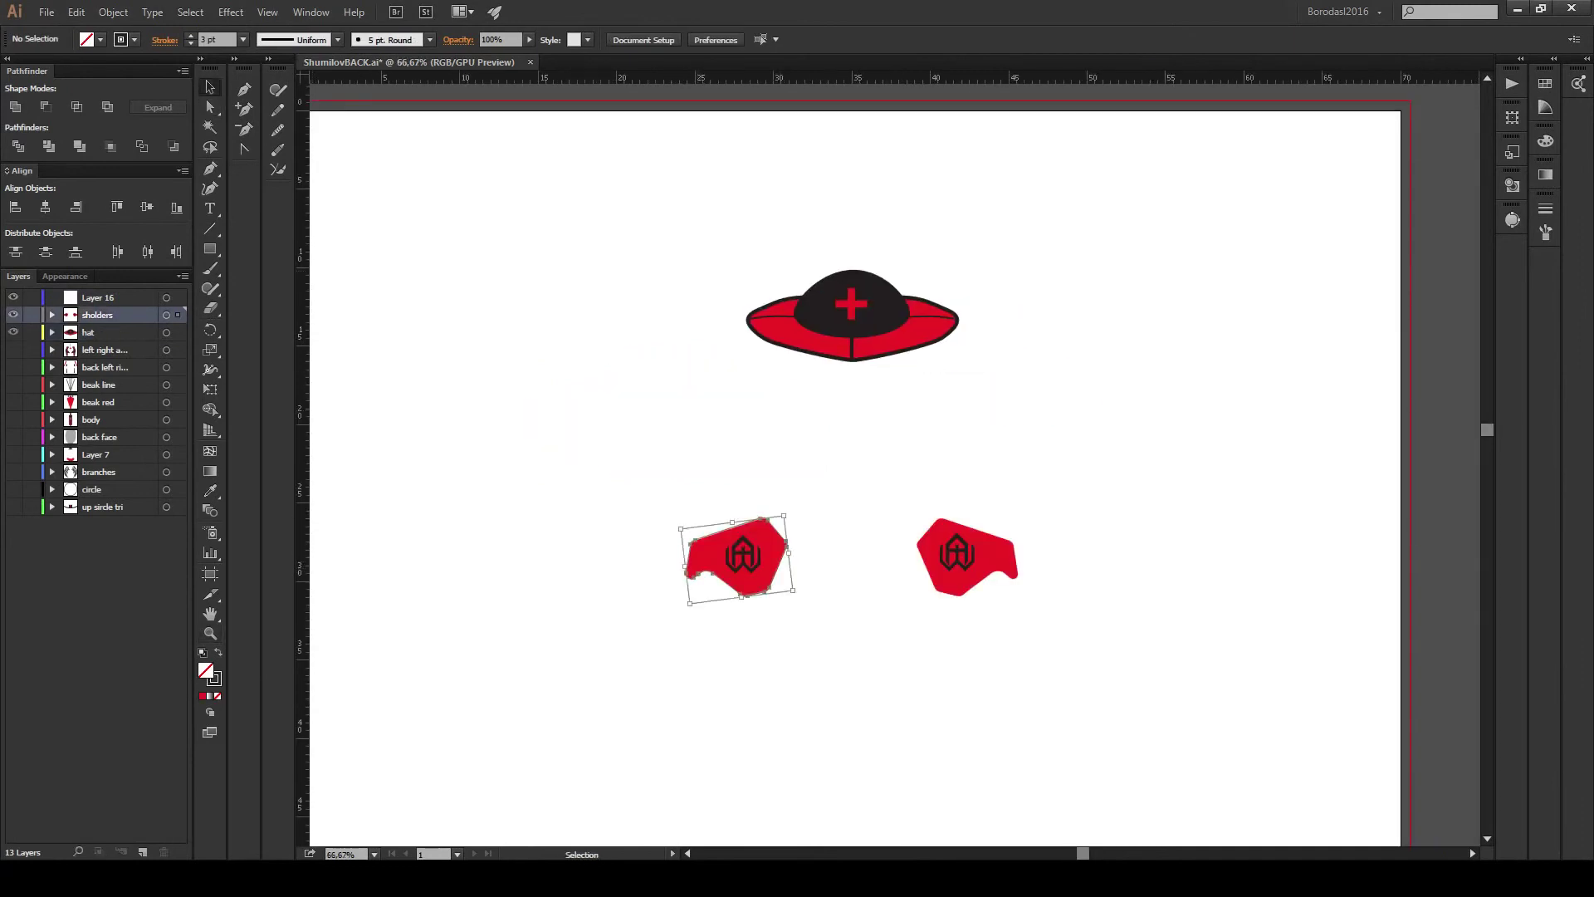
click(957, 550)
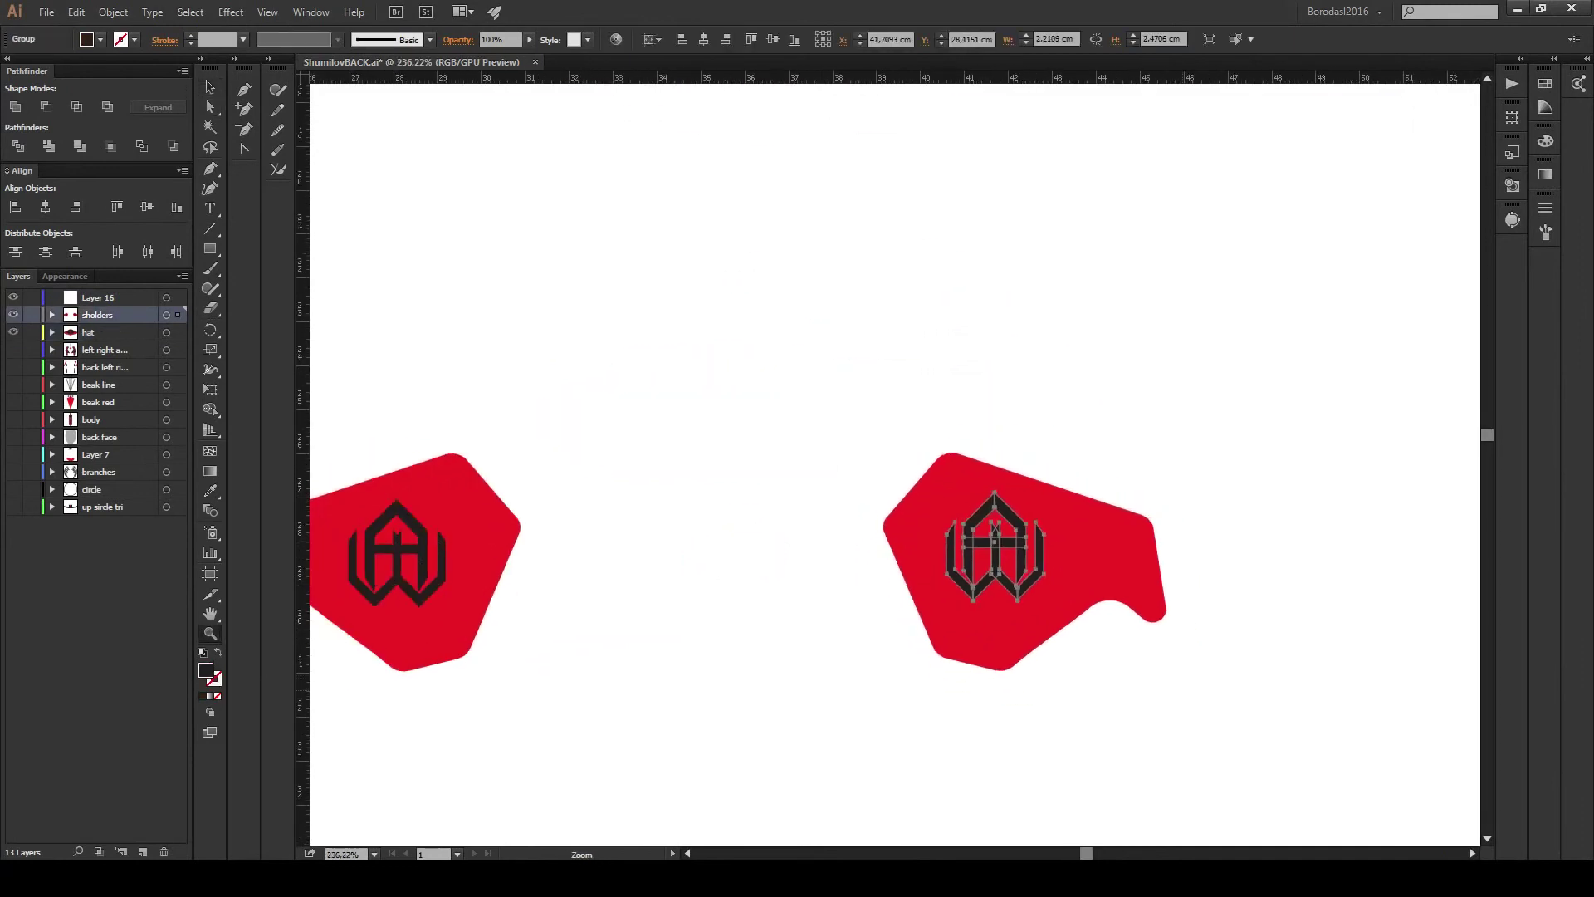
drag(950, 555, 967, 555)
click(13, 350)
scroll(830, 457, down, 3)
key(v)
click(166, 350)
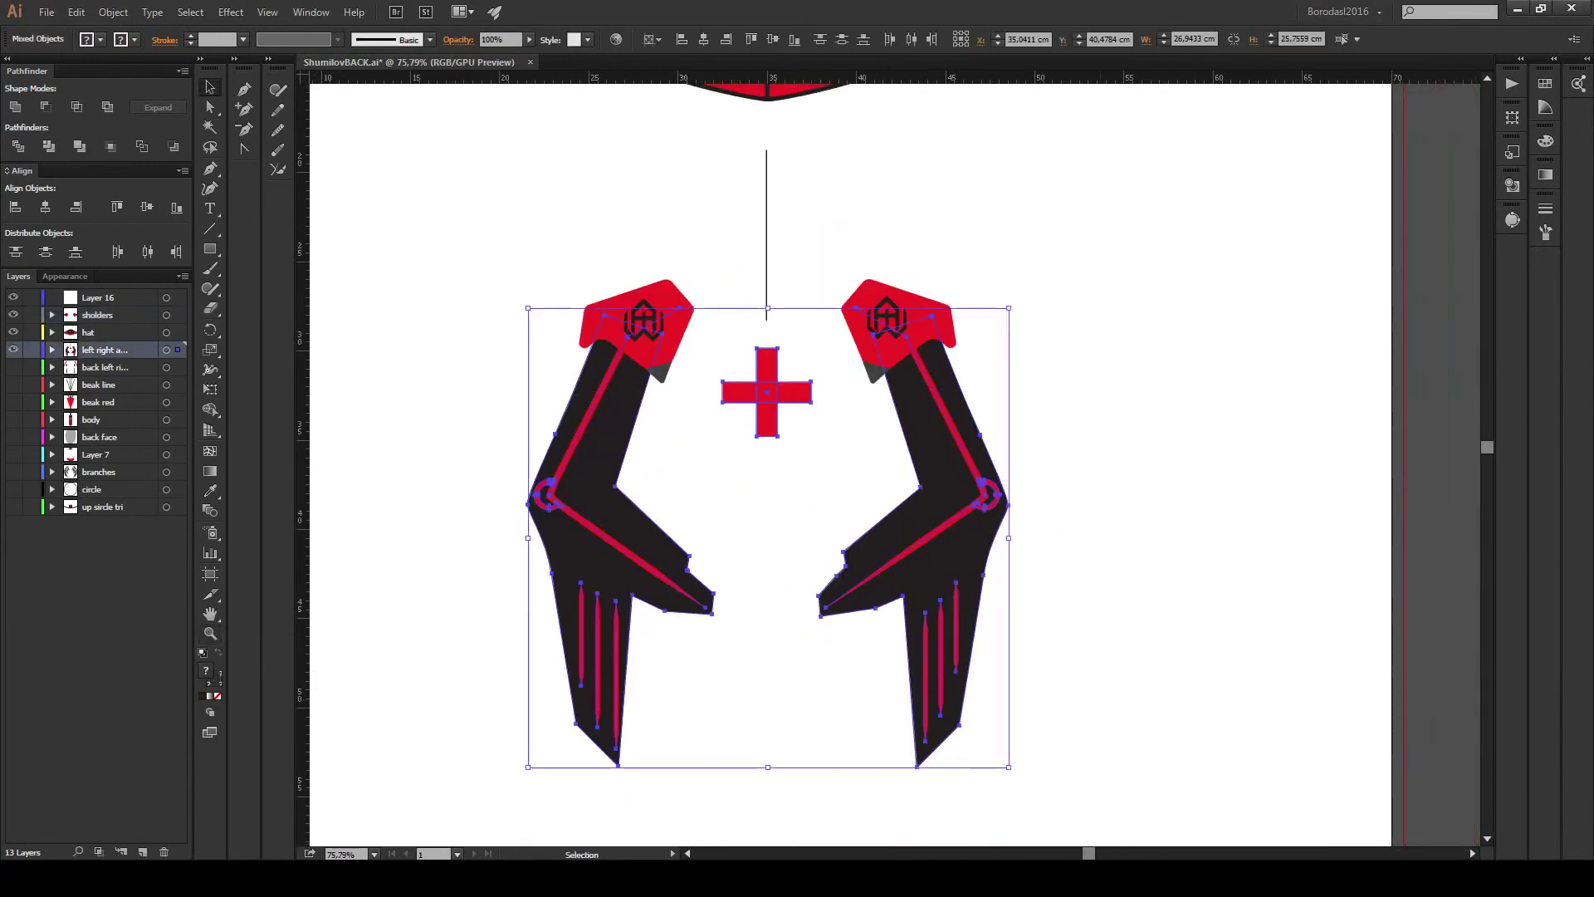
click(13, 367)
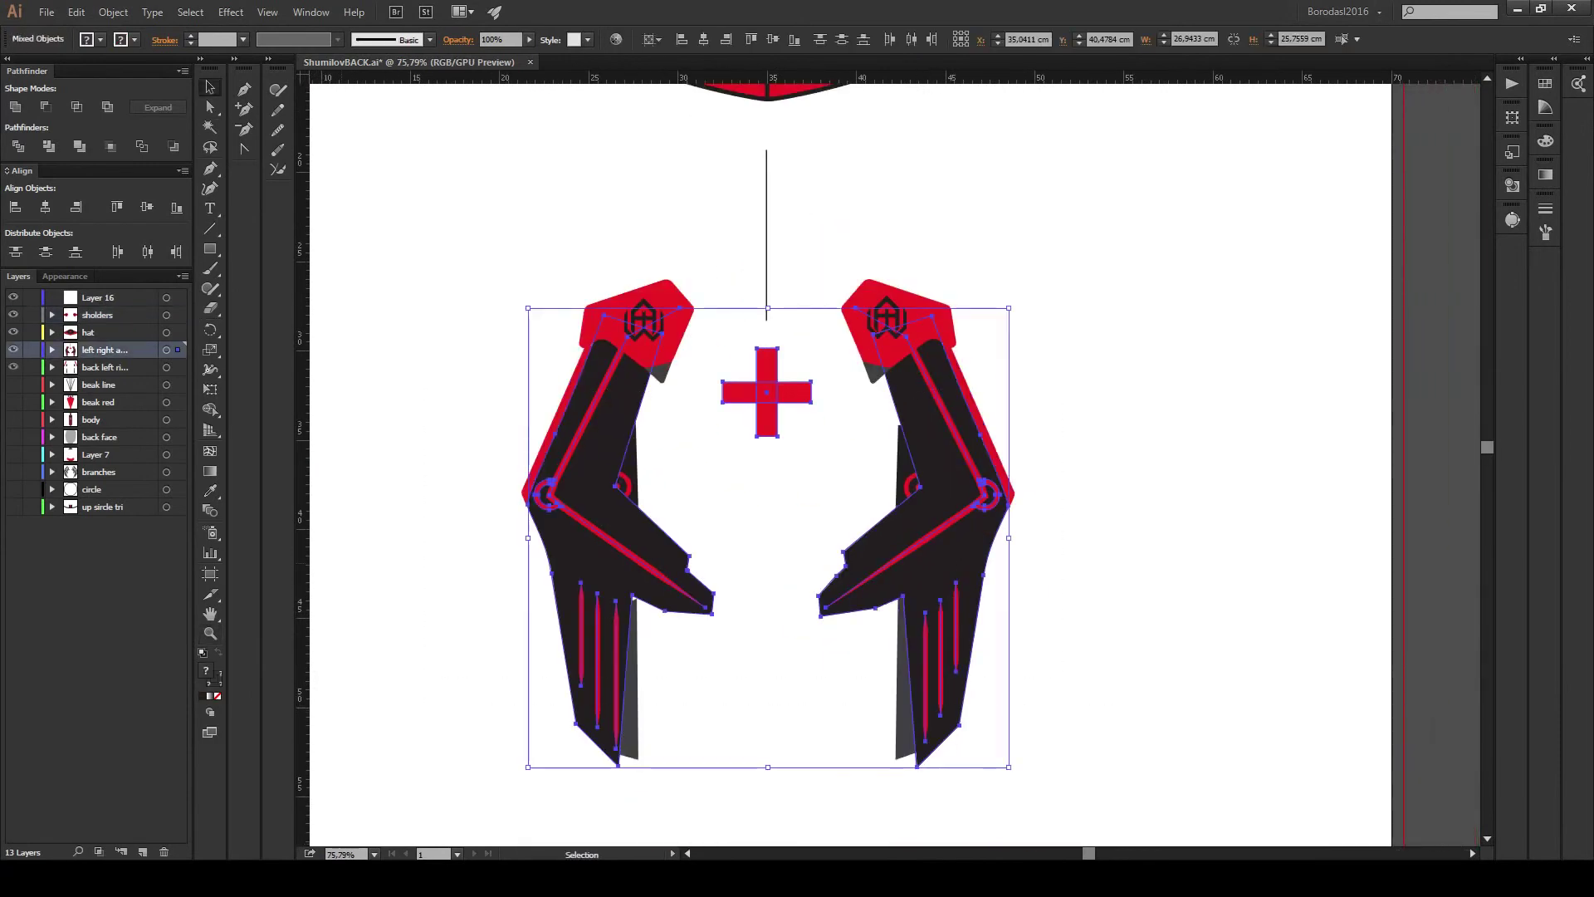
key(ctrl+shift+a)
Show the beak line, beak red, back face and collar layers.
click(14, 385)
scroll(608, 413, up, 2)
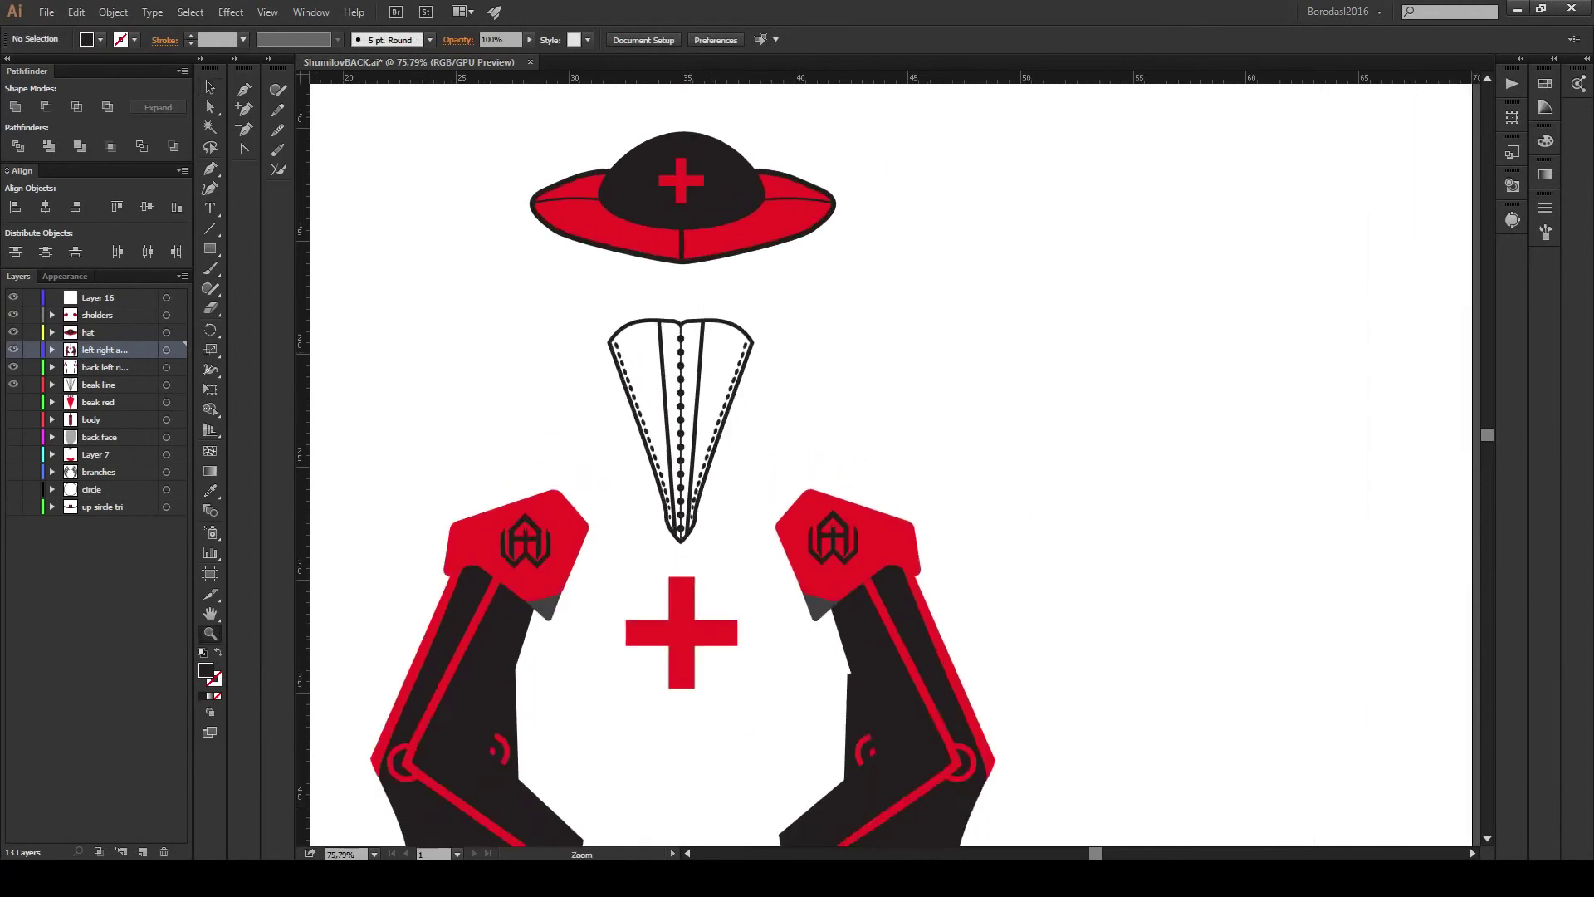
scroll(608, 414, up, 3)
click(608, 414)
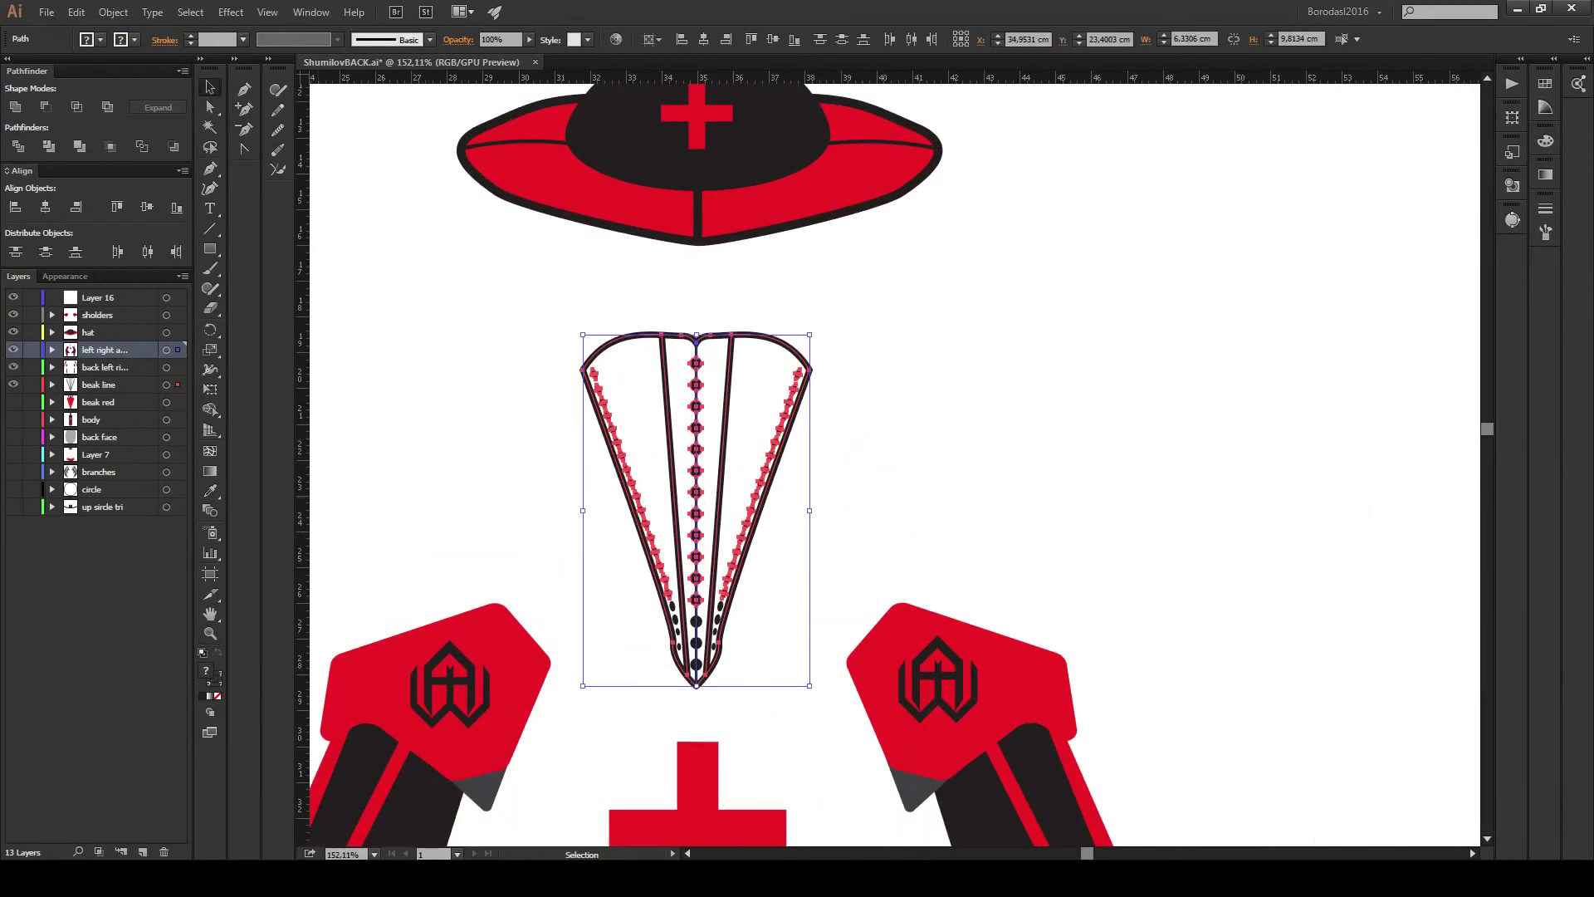
click(13, 402)
click(13, 436)
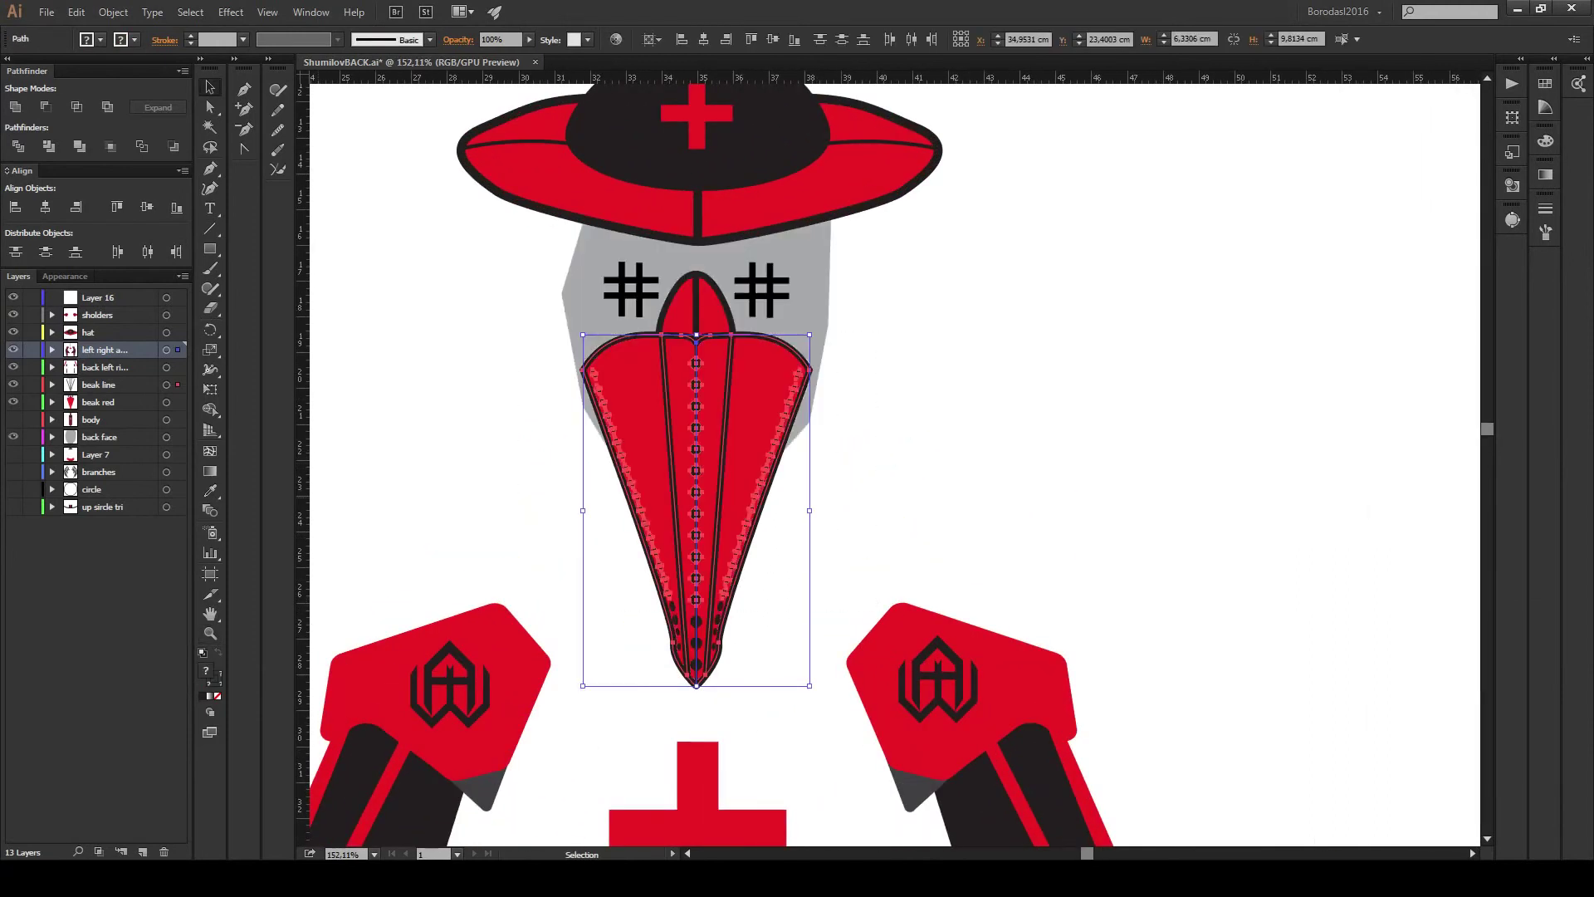
click(14, 454)
Show the body layer and zoom out to view the whole assembled figure.
click(14, 419)
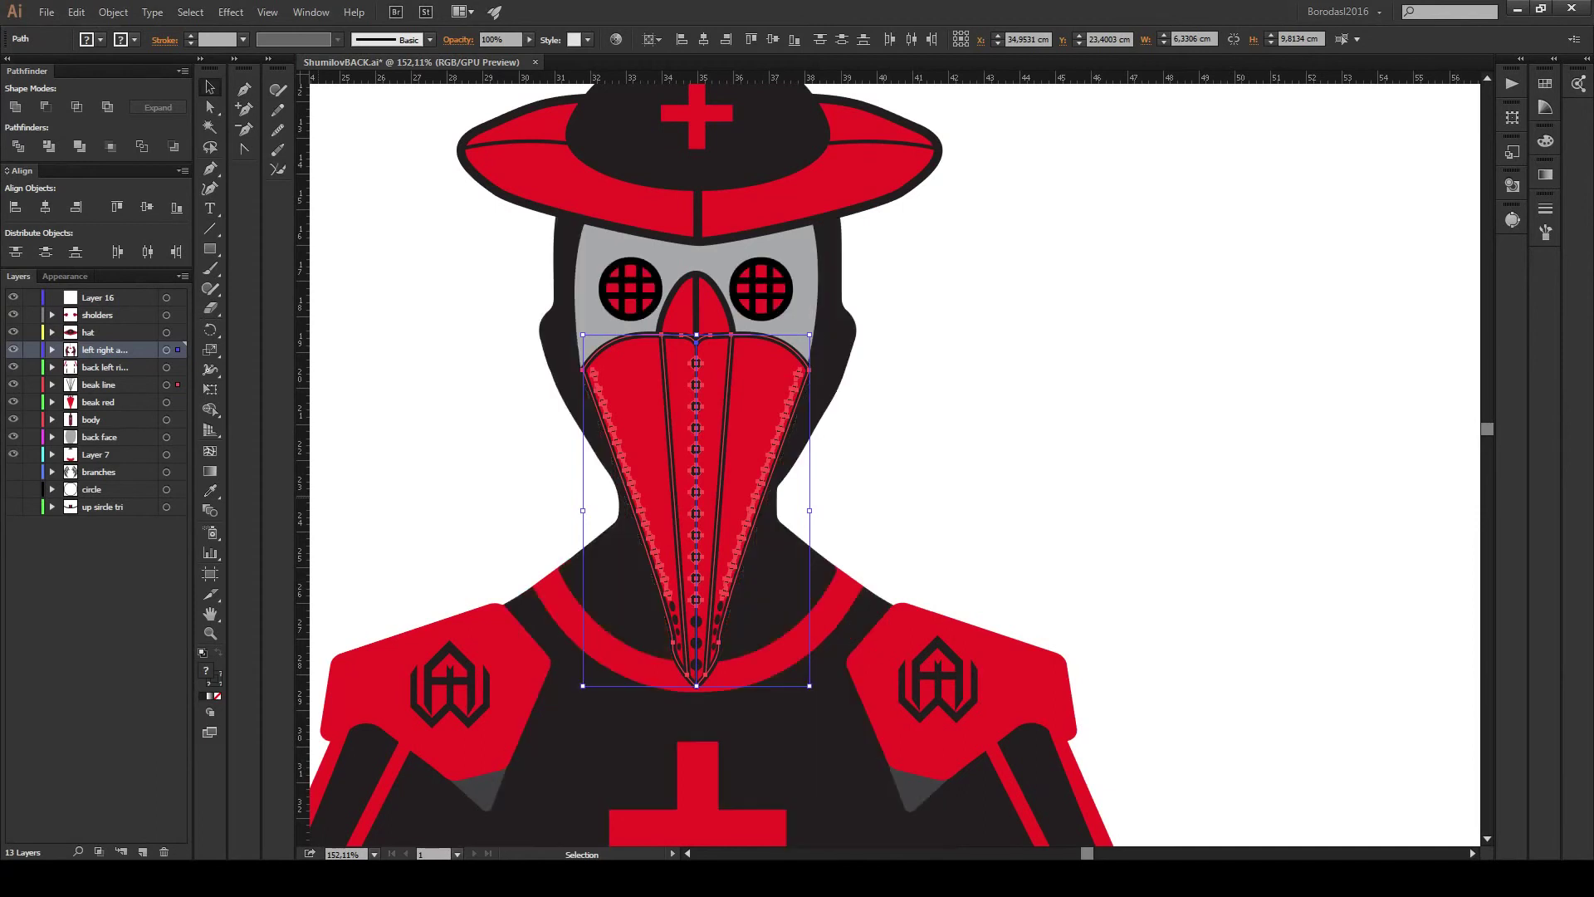
key(ctrl+0)
scroll(821, 498, down, 5)
scroll(822, 498, up, 3)
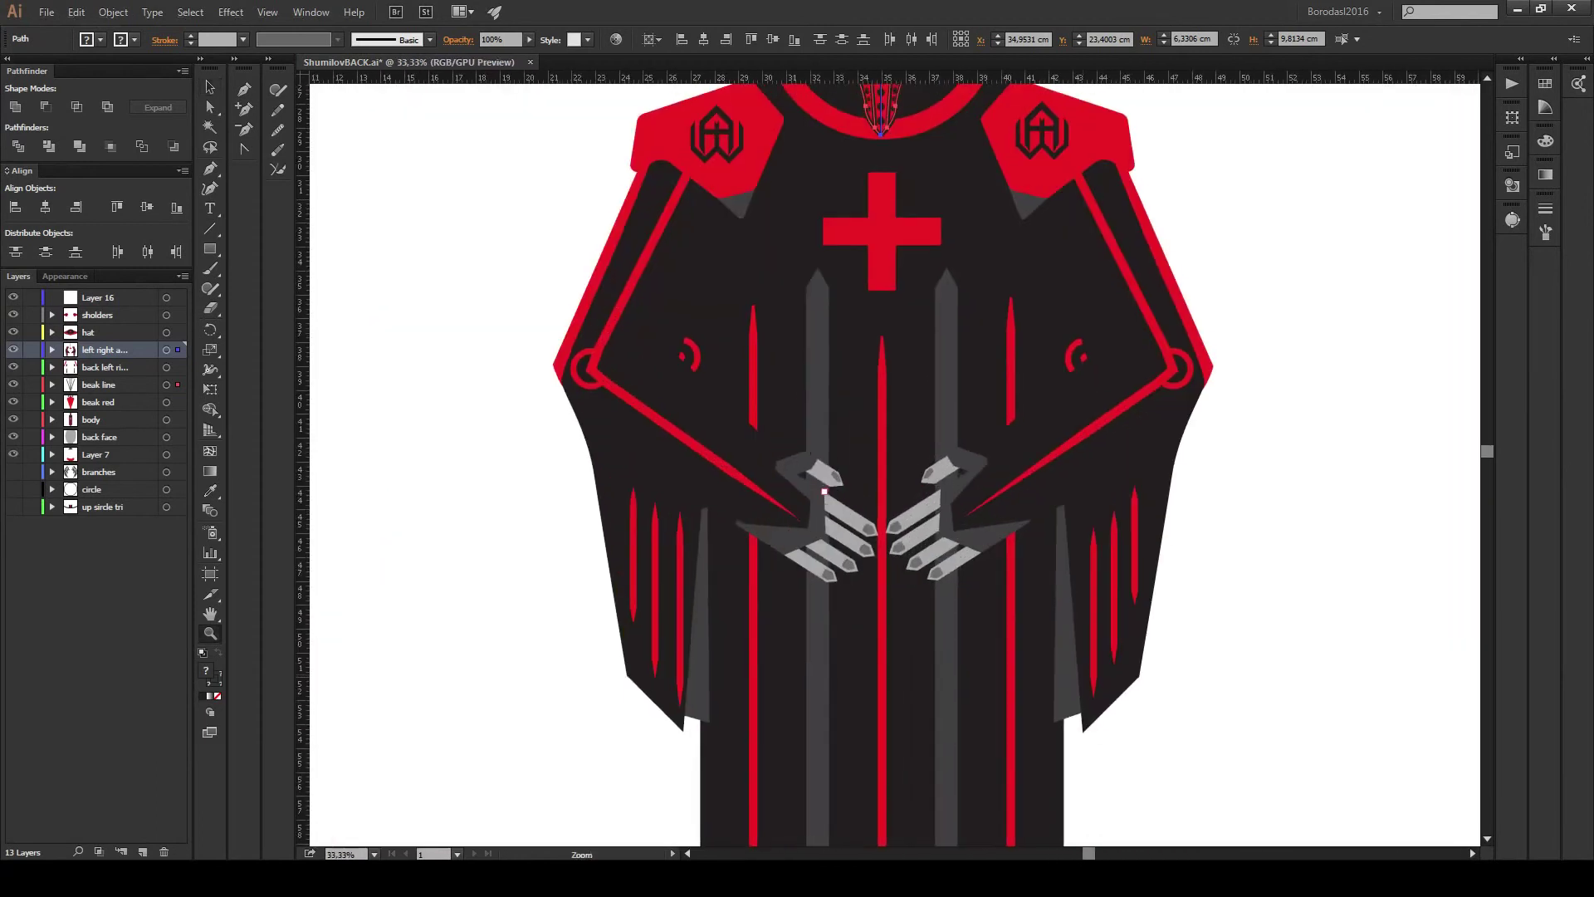
scroll(748, 457, up, 4)
scroll(681, 398, up, 2)
click(664, 386)
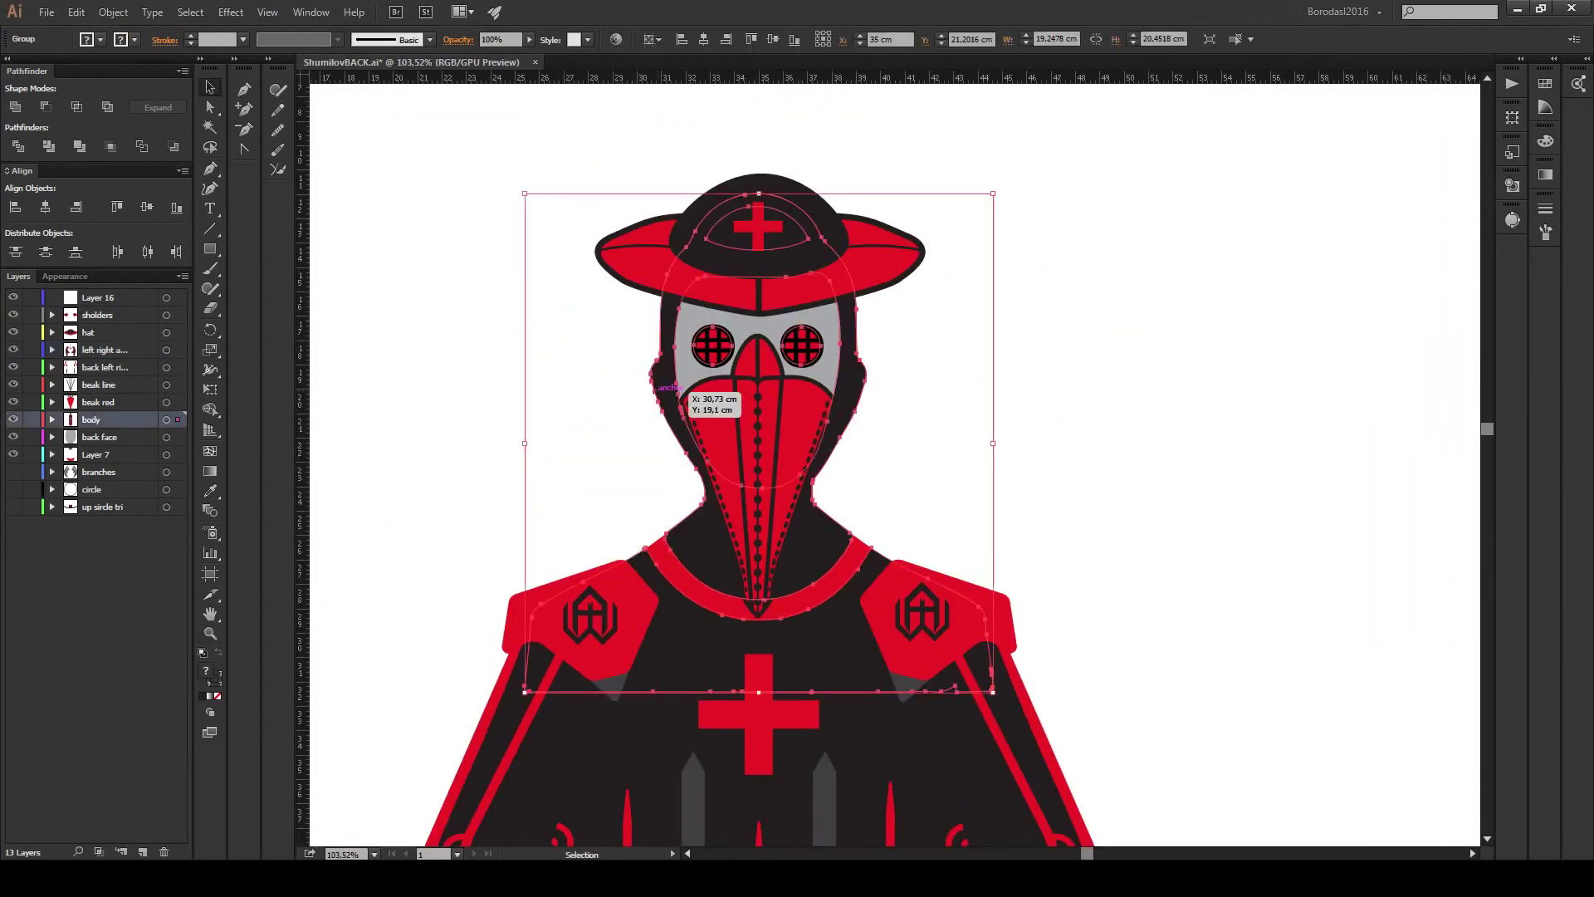
click(706, 432)
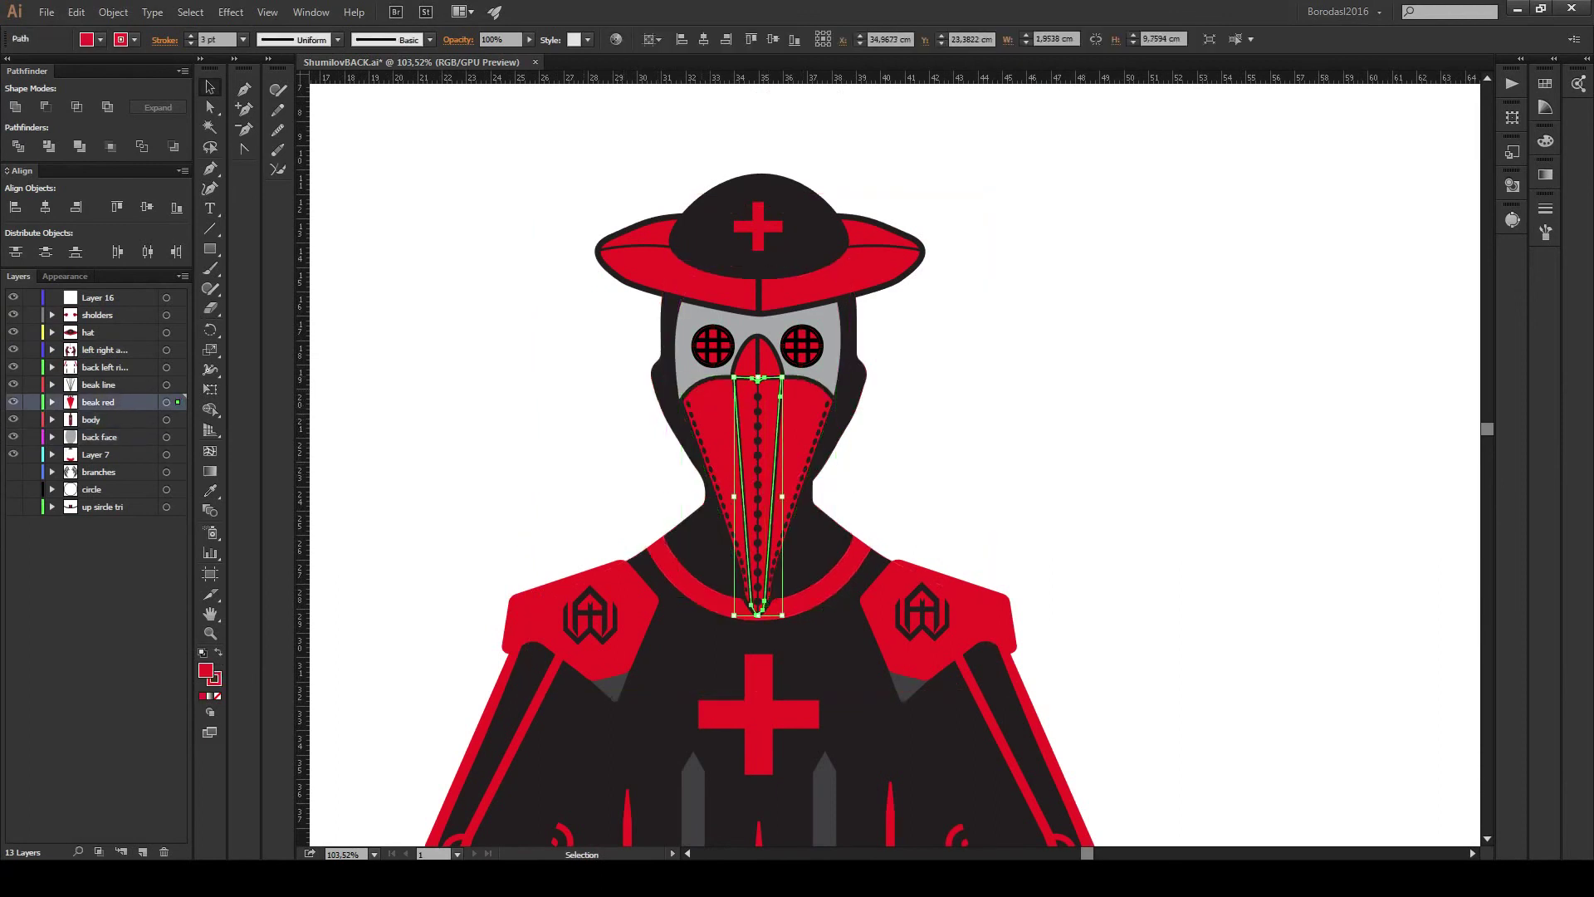
key(ctrl+shift+a)
key(z)
key(ctrl+minus)
key(ctrl+minus)
key(ctrl+minus)
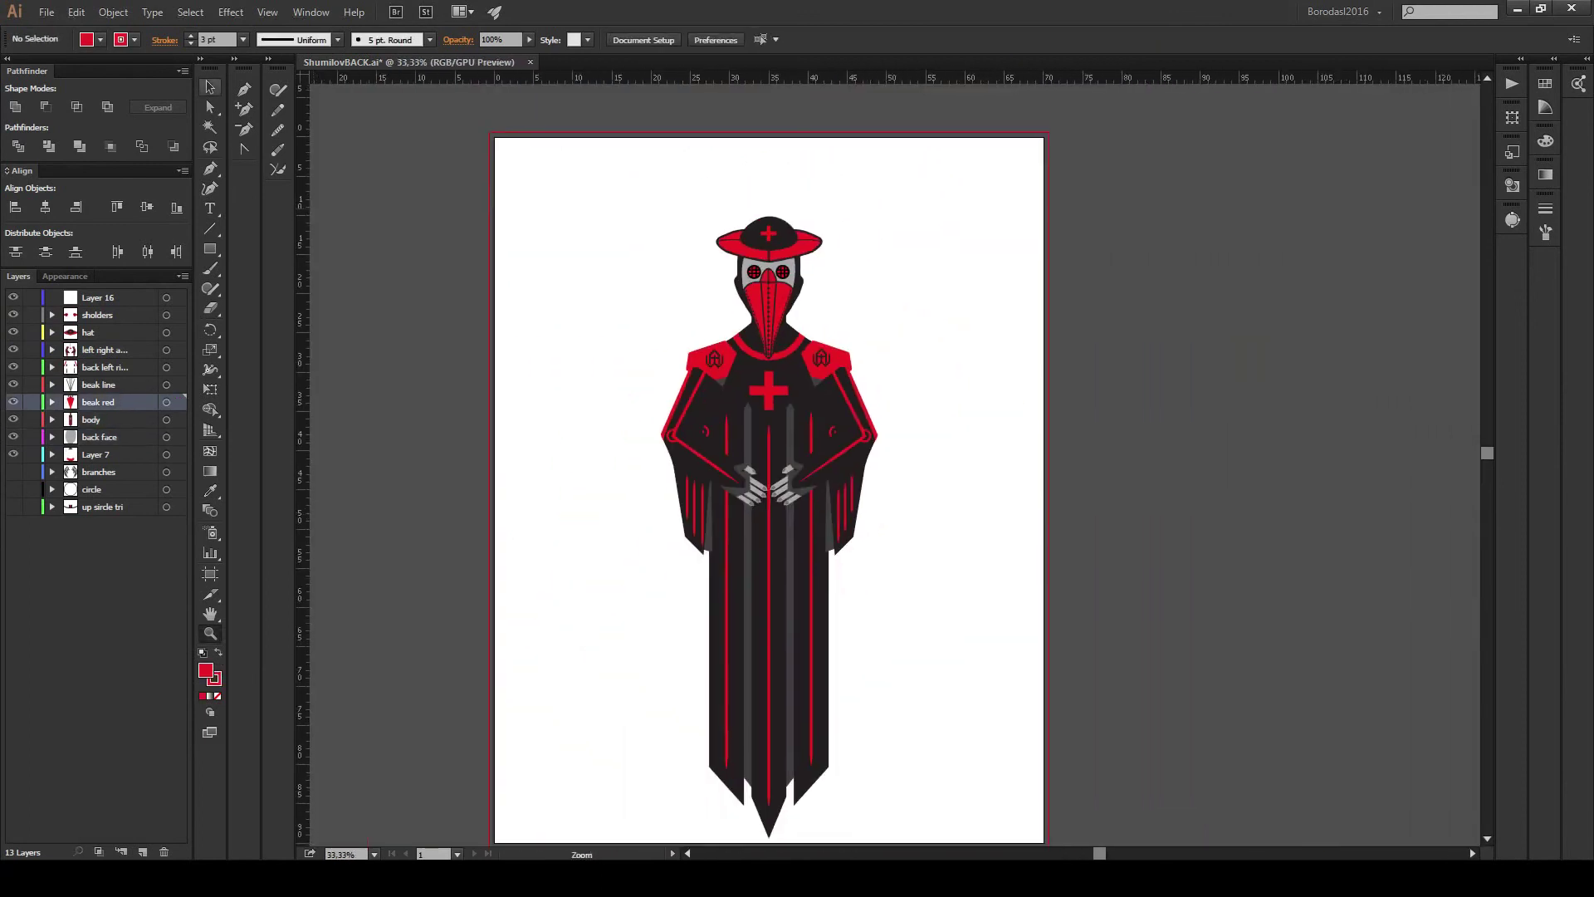
Turn on the branches and circle layers, selecting each to check its artwork.
key(v)
key(ctrl+a)
scroll(769, 473, down, 1)
key(ctrl+shift+a)
click(14, 472)
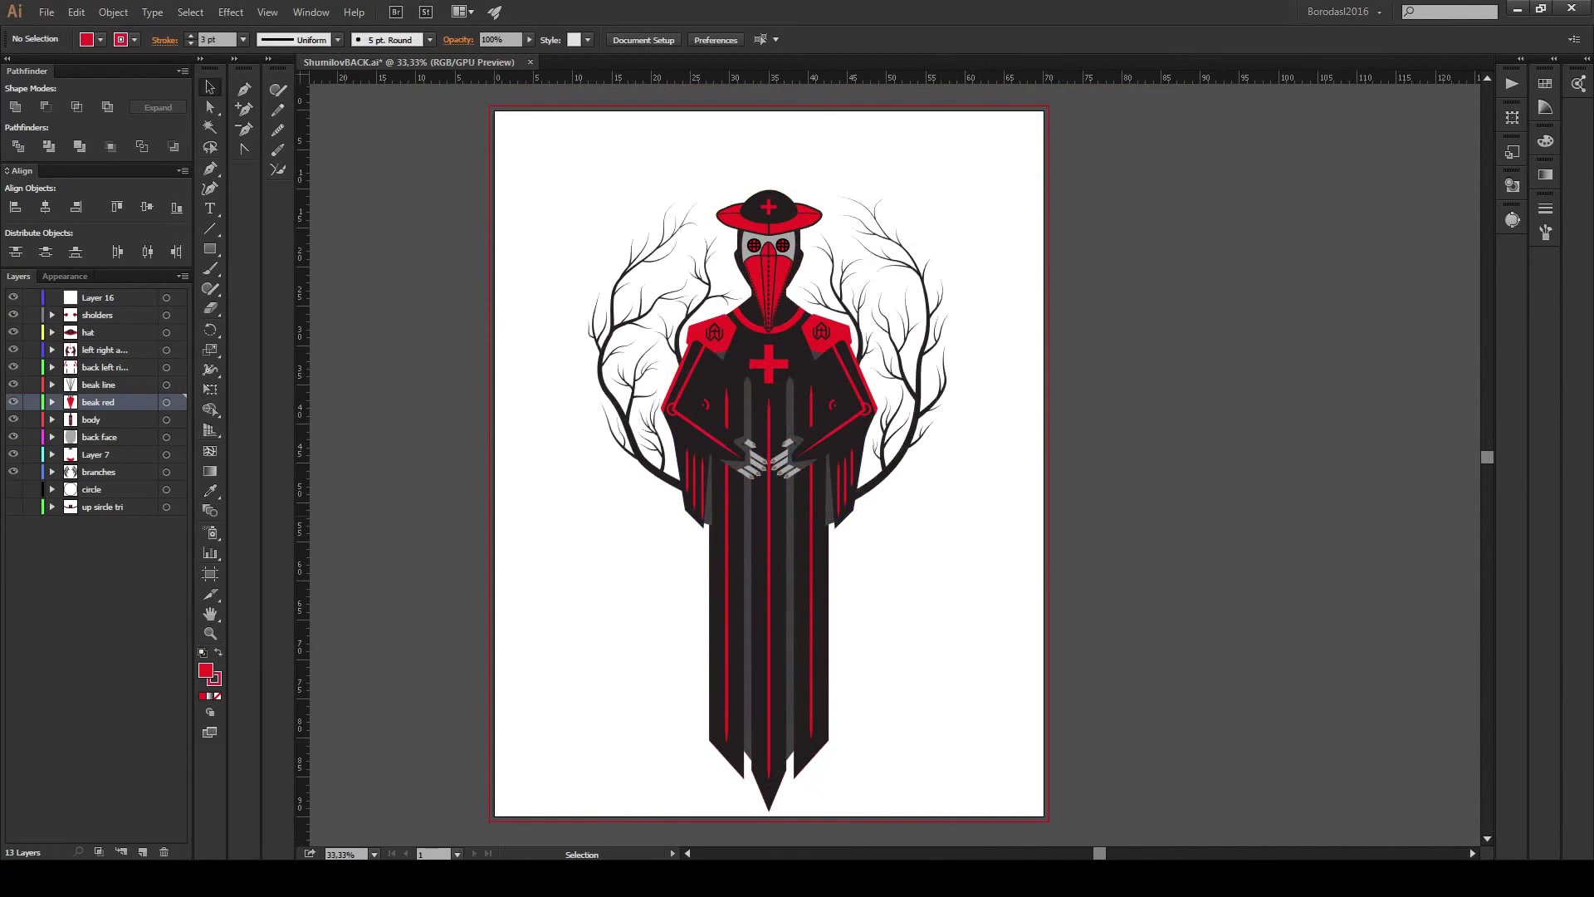
click(640, 449)
key(ctrl+shift+a)
click(13, 489)
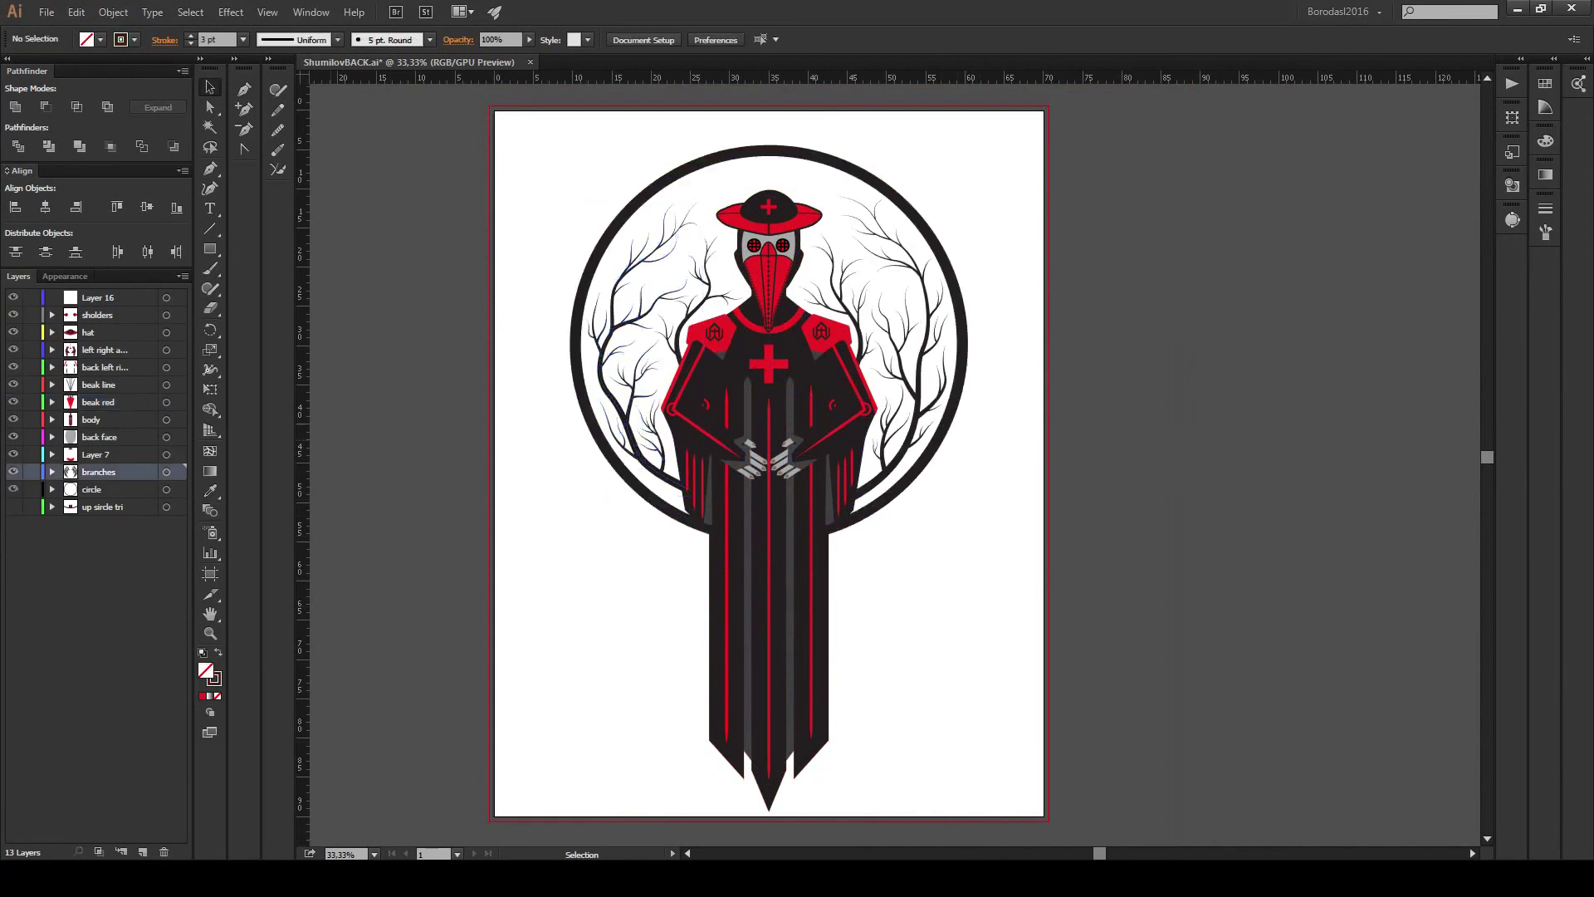
click(166, 489)
key(ctrl+shift+a)
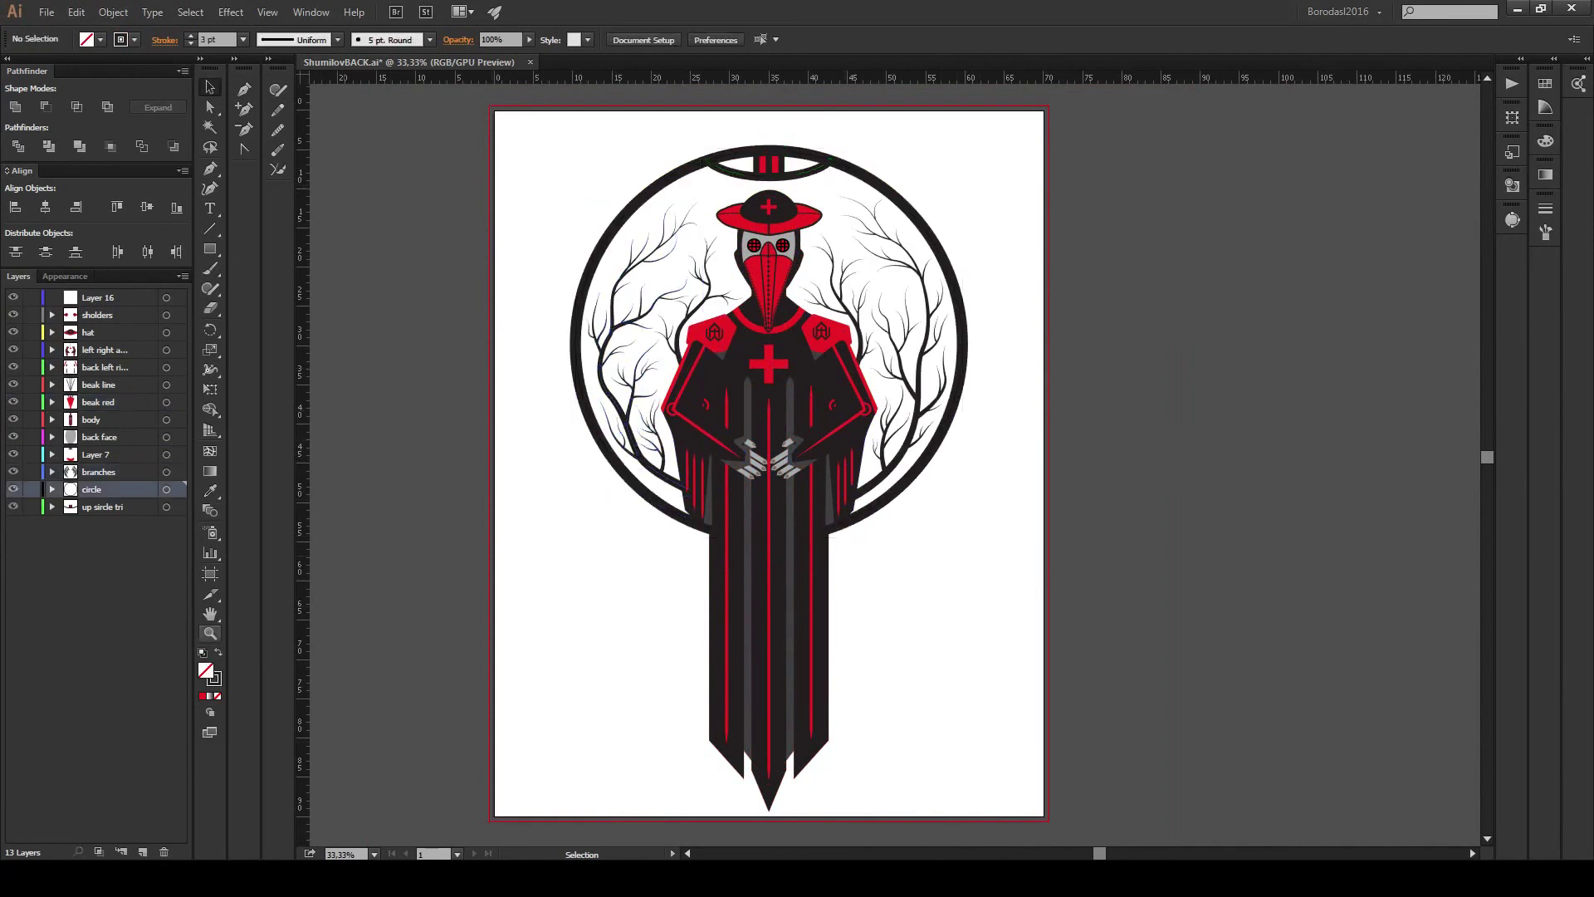